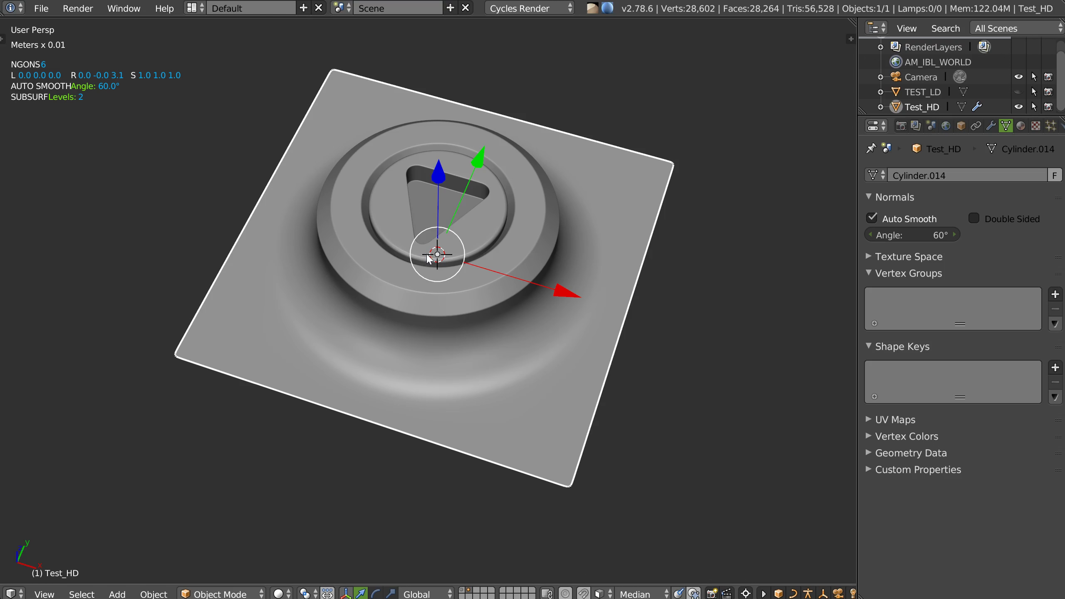
Step: Add a cylinder with 32 vertices around the button model
middle_click_drag(430, 259, 424, 255)
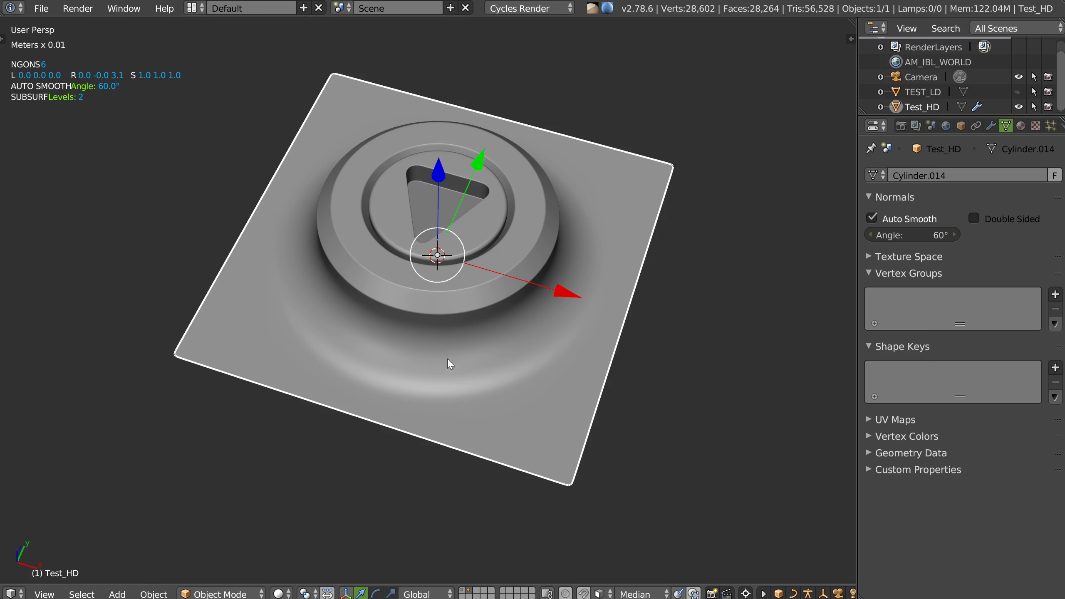
middle_click_drag(455, 281, 590, 288)
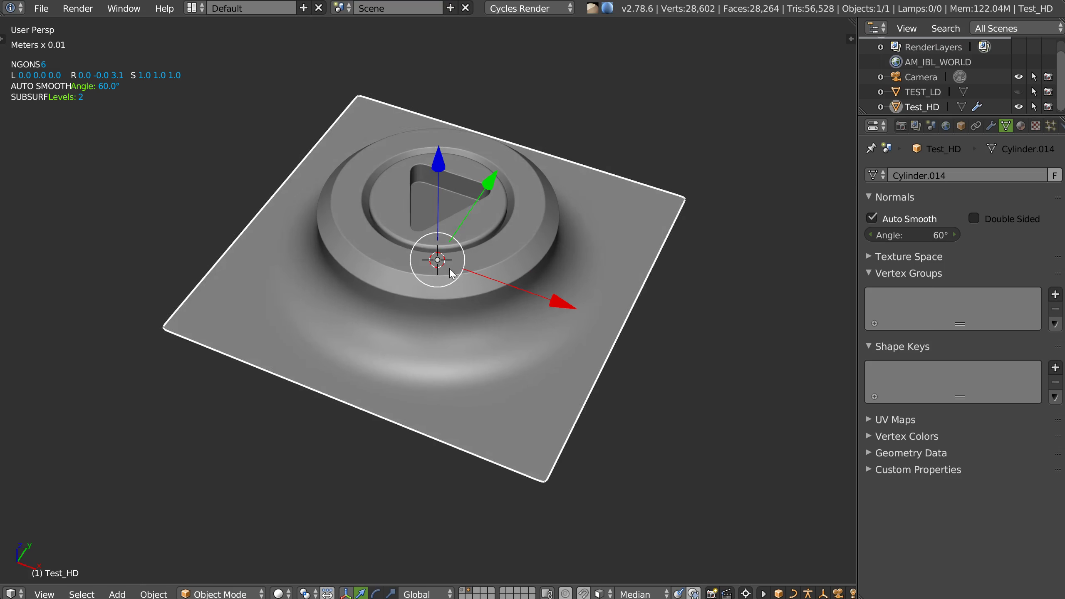
mouse_move(438, 264)
middle_mouse_down()
mouse_move(455, 250)
mouse_move(454, 260)
mouse_move(440, 258)
mouse_move(464, 222)
mouse_move(486, 252)
mouse_move(424, 240)
mouse_move(426, 259)
mouse_move(441, 264)
mouse_move(429, 286)
mouse_move(458, 271)
mouse_move(462, 249)
mouse_move(460, 259)
middle_mouse_up()
right_click(457, 278)
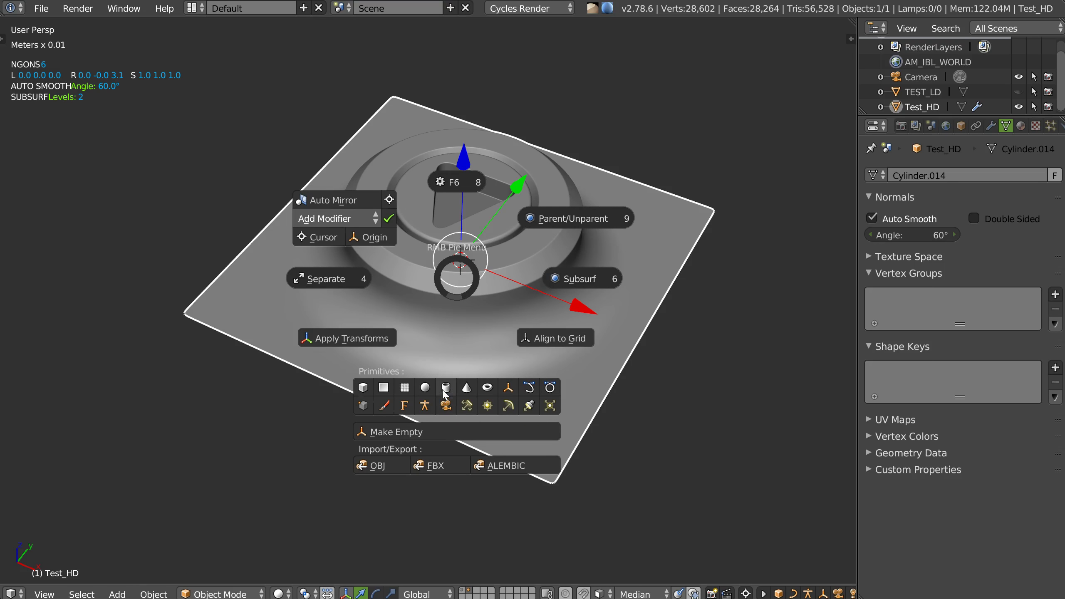
left_click(446, 388)
right_click(460, 259)
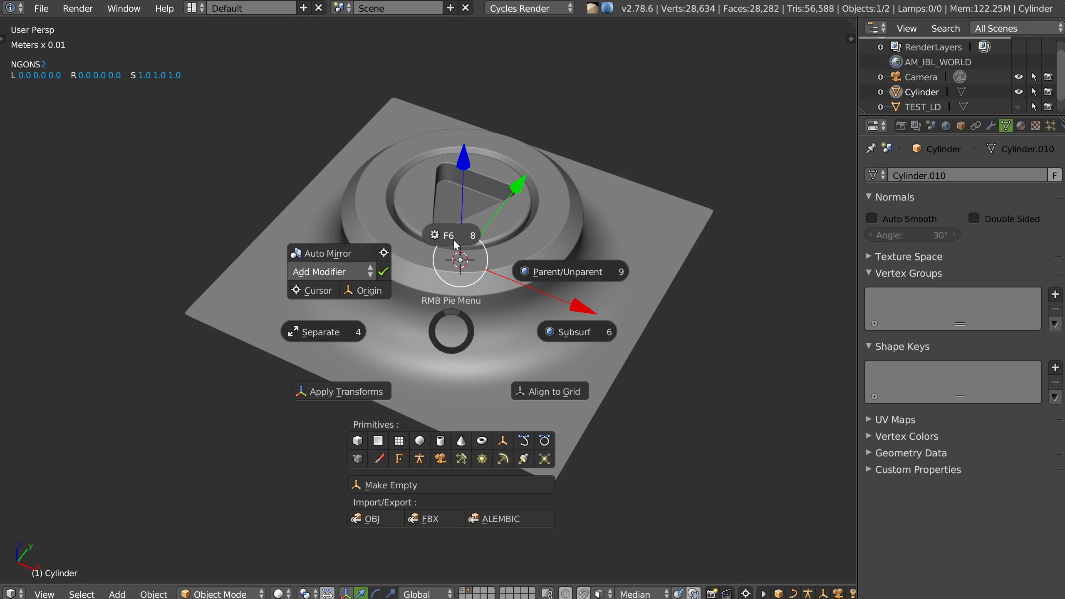
left_click(456, 247)
left_click(622, 269)
type("32")
key("Return")
Step: Scale the cylinder up about 3.2 times and check its fit in wireframe display
middle_click_drag(694, 230, 523, 257)
key("s")
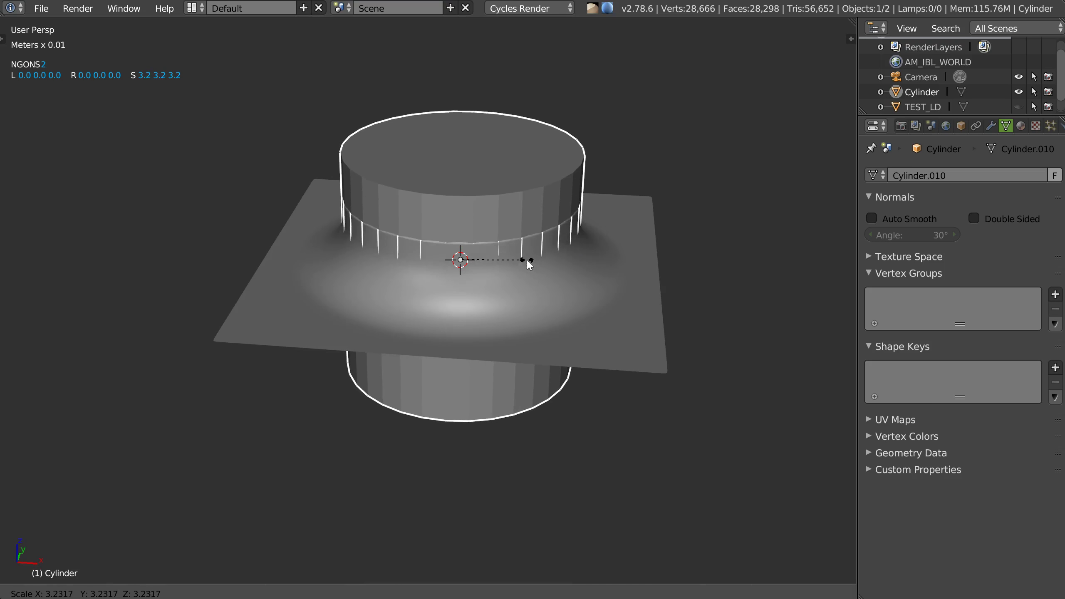
left_click(527, 259)
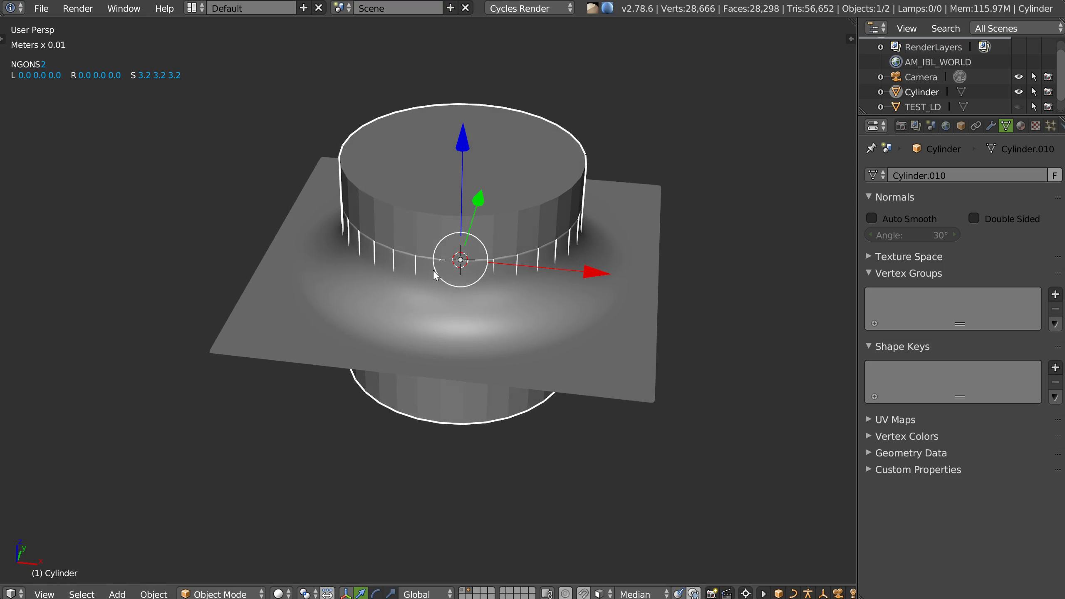
right_click(430, 268)
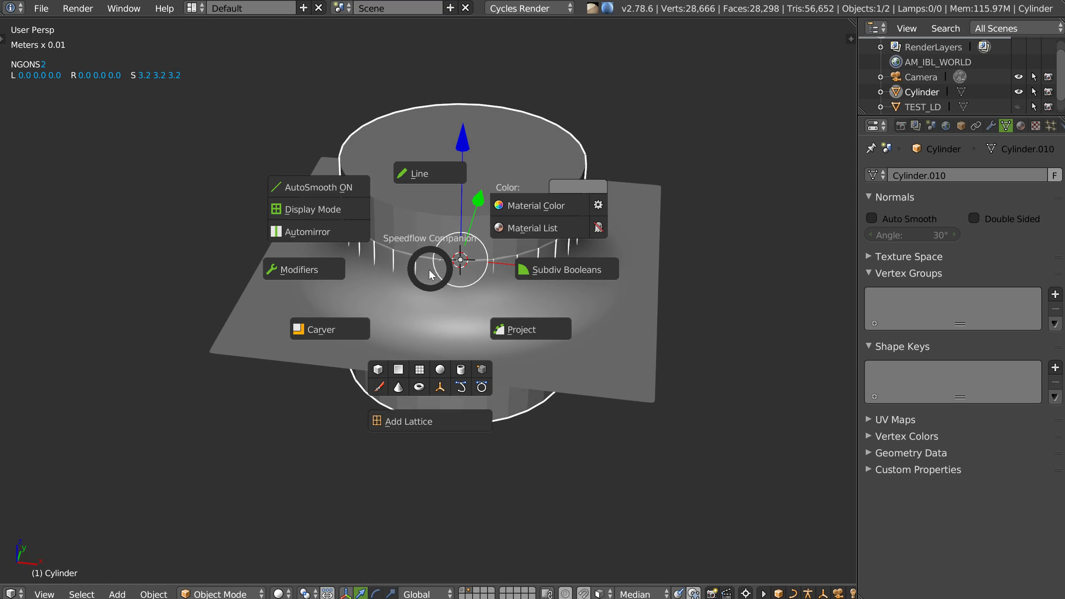
left_click(324, 208)
mouse_move(373, 221)
middle_mouse_down()
mouse_move(412, 221)
mouse_move(462, 195)
mouse_move(421, 207)
mouse_move(454, 239)
mouse_move(430, 236)
middle_mouse_up()
right_click(451, 253)
left_click(350, 187)
Step: In the cylinder's Edit Mode, toggle hidden-wire shading and select the bottom cap face
key("Tab")
key("z")
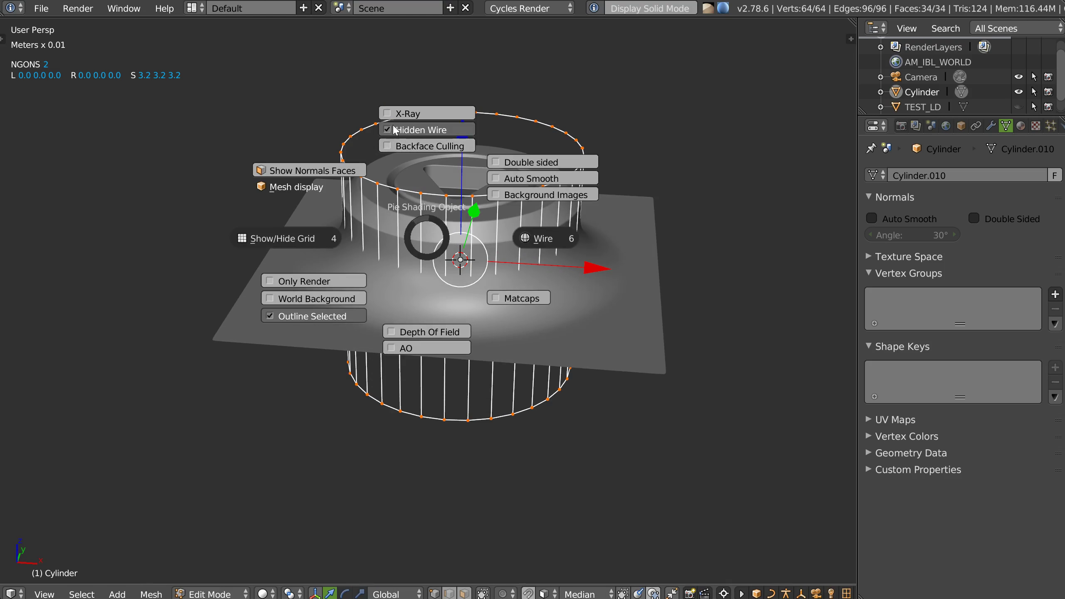
left_click(395, 129)
key("z")
left_click(390, 129)
mouse_move(390, 130)
middle_mouse_down()
mouse_move(402, 196)
mouse_move(415, 168)
mouse_move(458, 369)
mouse_move(458, 348)
middle_mouse_up()
key("3")
right_click(459, 369)
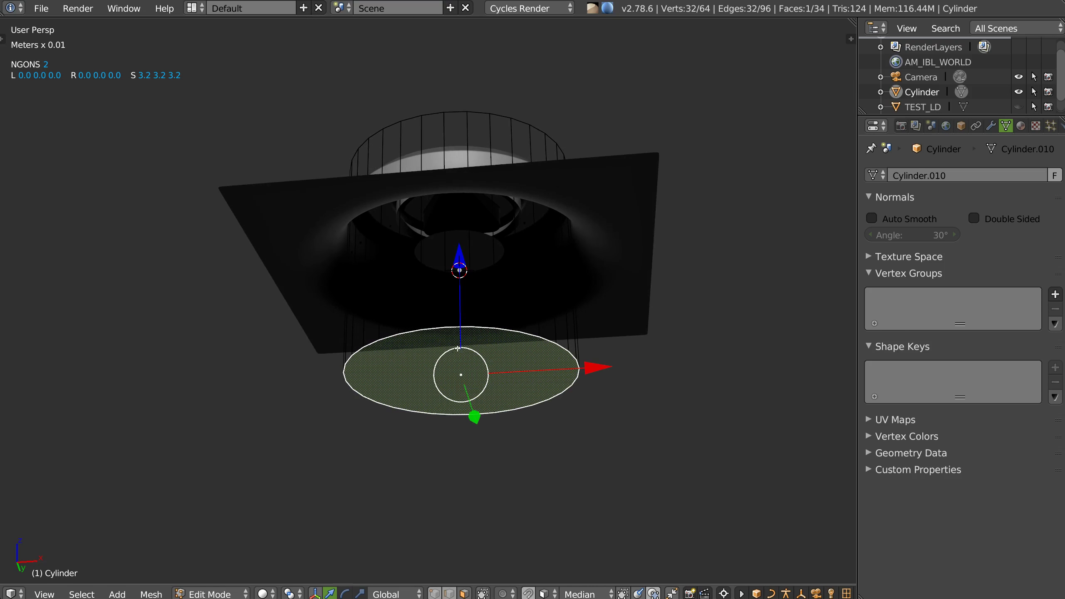
Step: Flatten the bottom face to Z 0, extrude it into a wide flared ring, then delete the cap
key("alt+x")
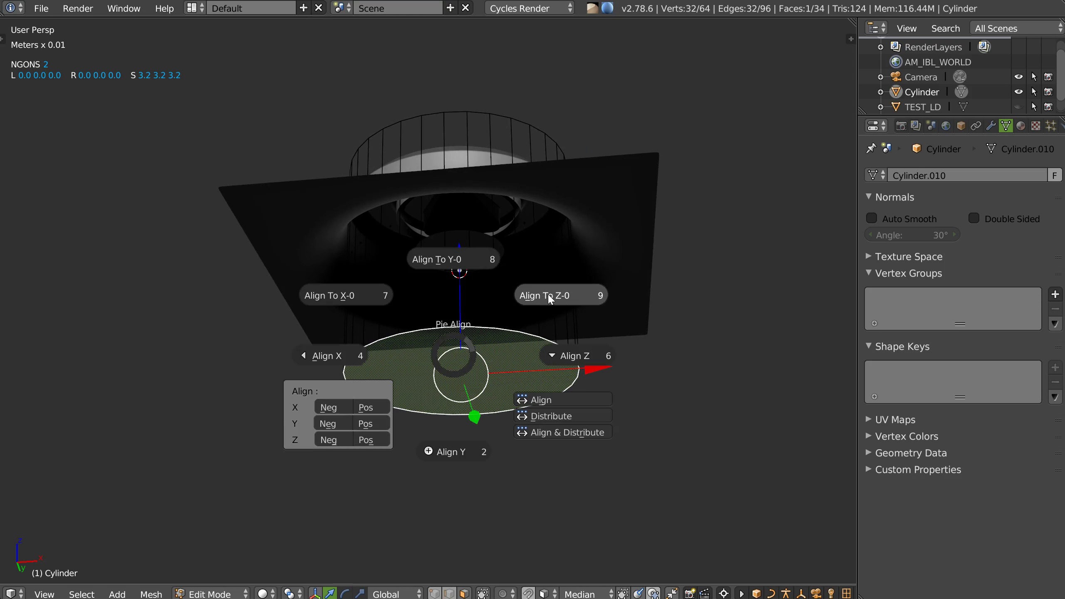
left_click(545, 296)
mouse_move(545, 296)
middle_mouse_down()
mouse_move(480, 333)
mouse_move(473, 256)
middle_mouse_up()
key("e")
key("s")
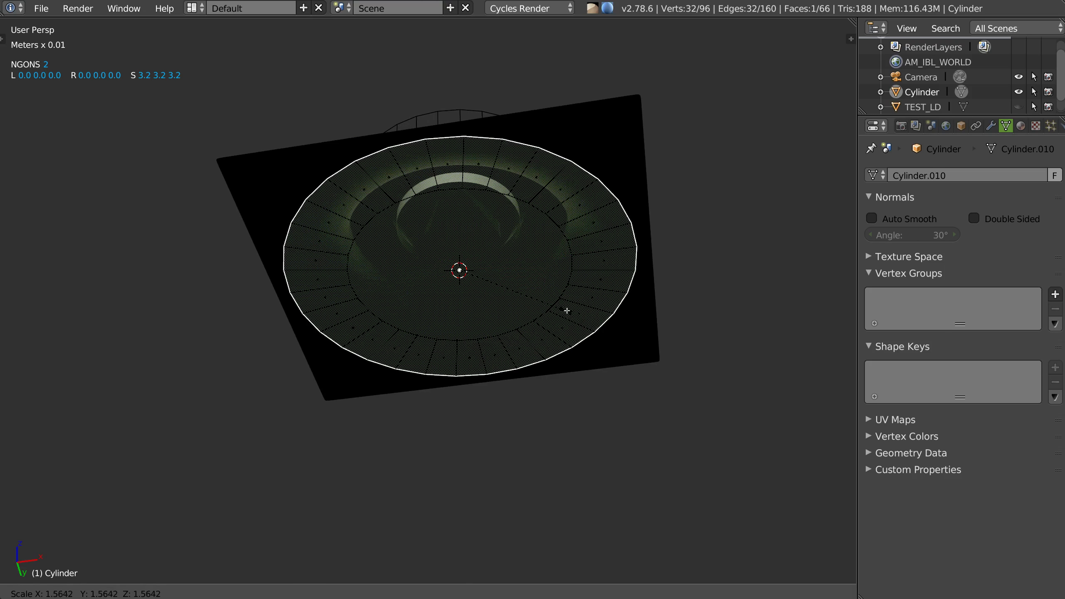
left_click(575, 310)
key("x")
left_click(629, 300)
Step: Lower the top cap to shorten the cylinder and bevel its rim
mouse_move(571, 242)
middle_mouse_down()
mouse_move(494, 331)
mouse_move(488, 214)
middle_mouse_up()
left_click(441, 169)
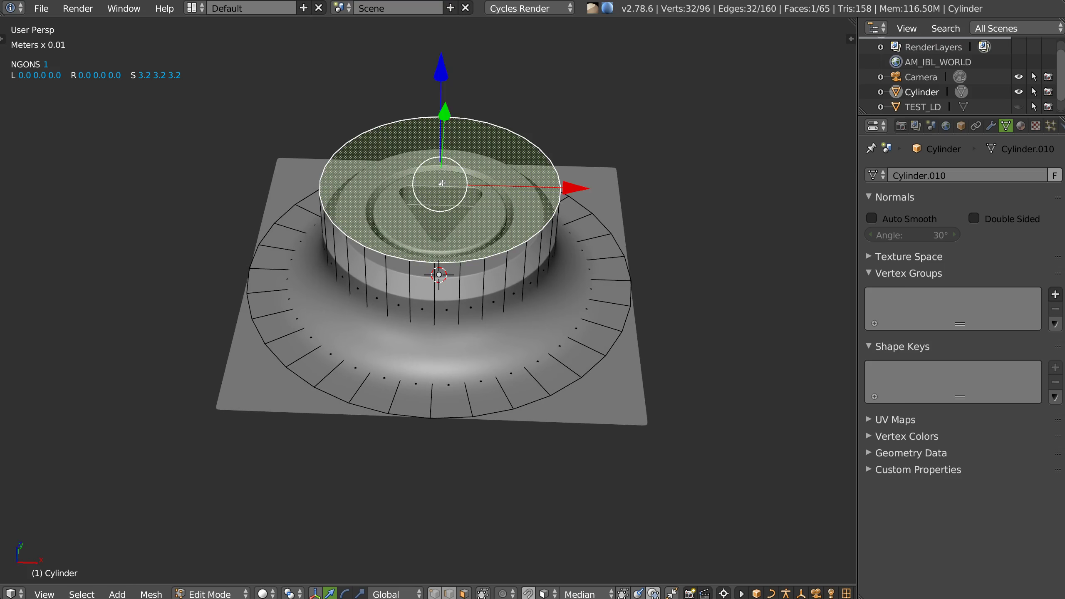
middle_click_drag(441, 169, 426, 43)
left_click_drag(452, 40, 453, 79)
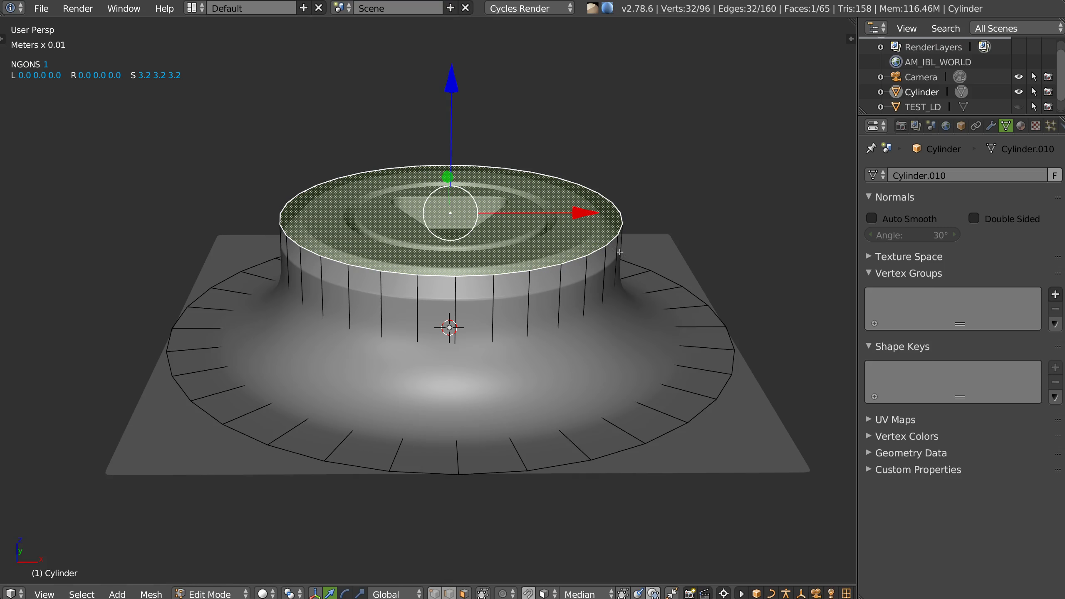
key("ctrl+b")
left_click(642, 255)
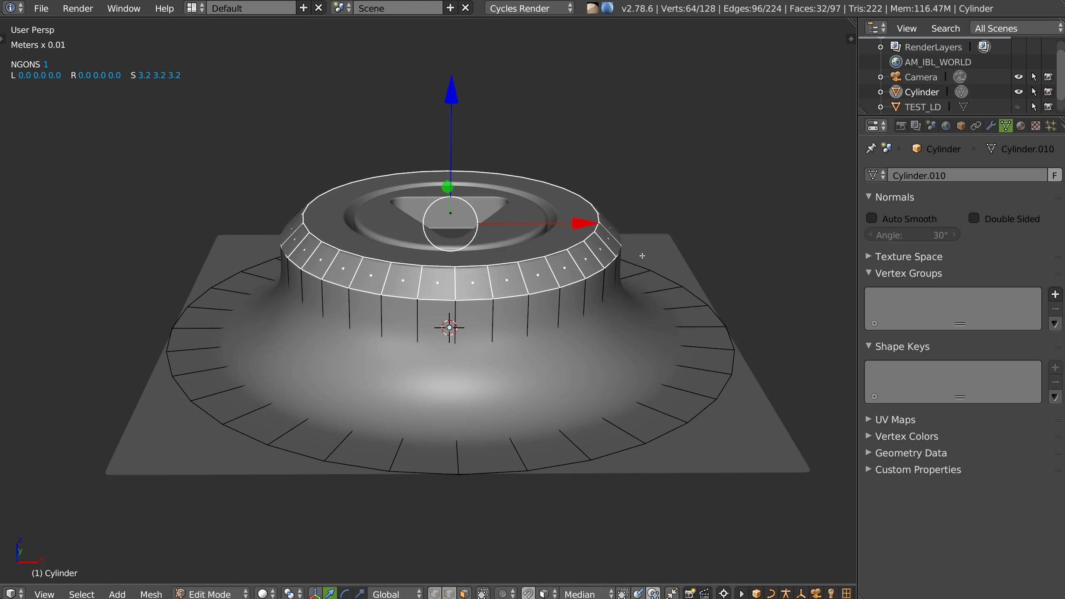
scroll(642, 256, "up", 1)
scroll(644, 256, "up", 2)
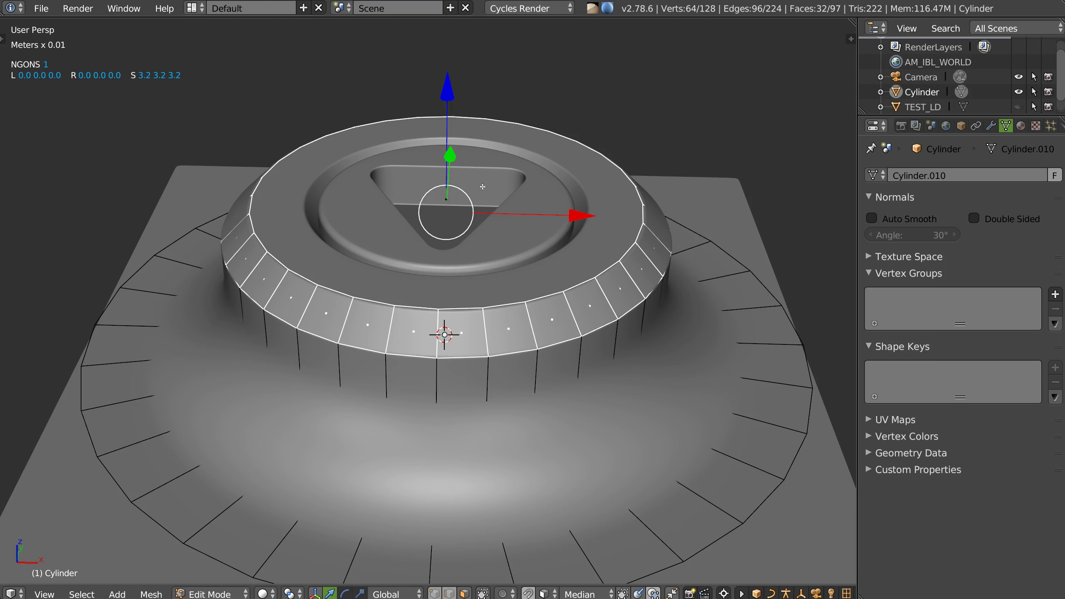
Step: Inset the top cap twice and delete the inner face to open a centre hole
right_click(482, 186)
middle_click_drag(482, 186, 527, 222)
key("i")
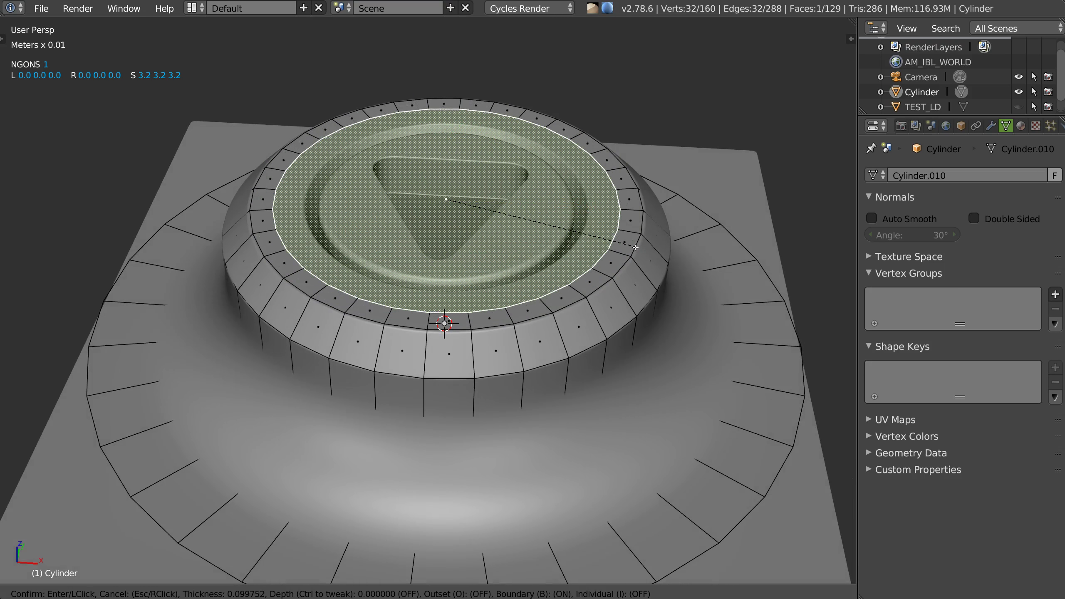
left_click(626, 248)
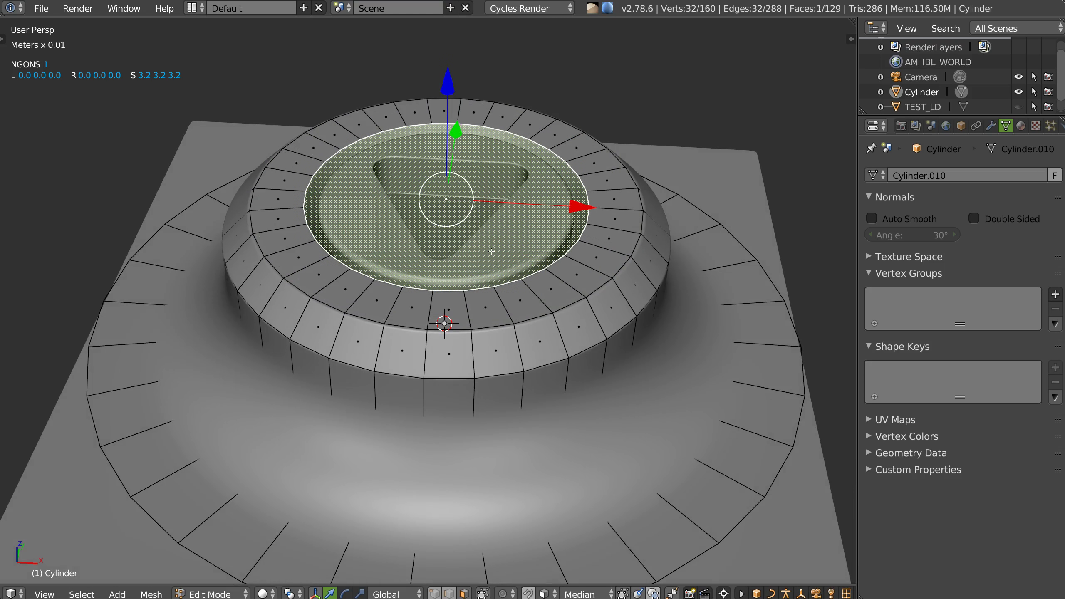
key("i")
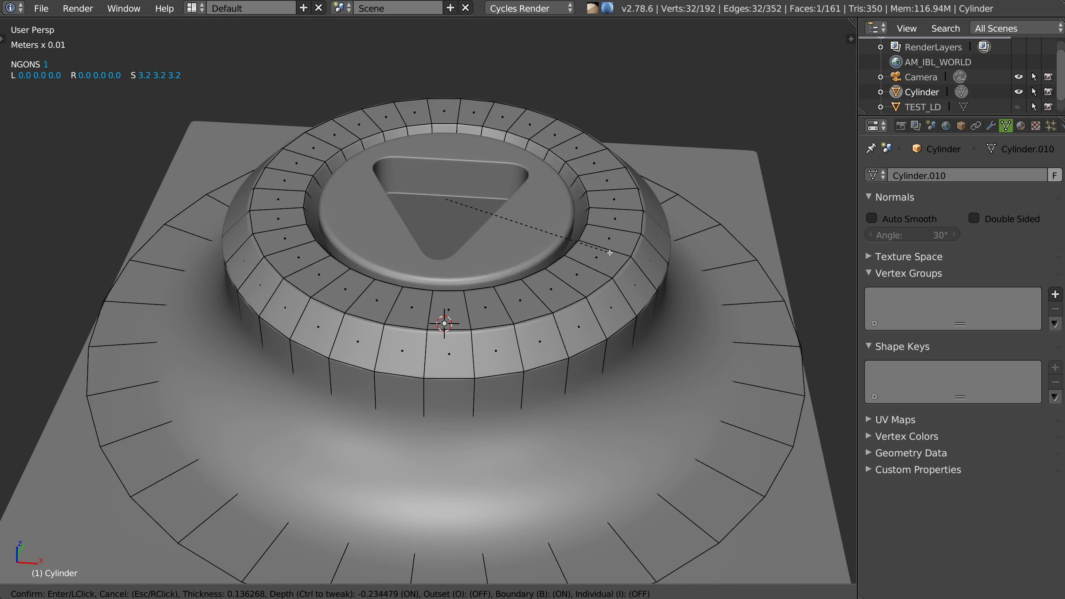
left_click(614, 253)
middle_click_drag(613, 253, 538, 251)
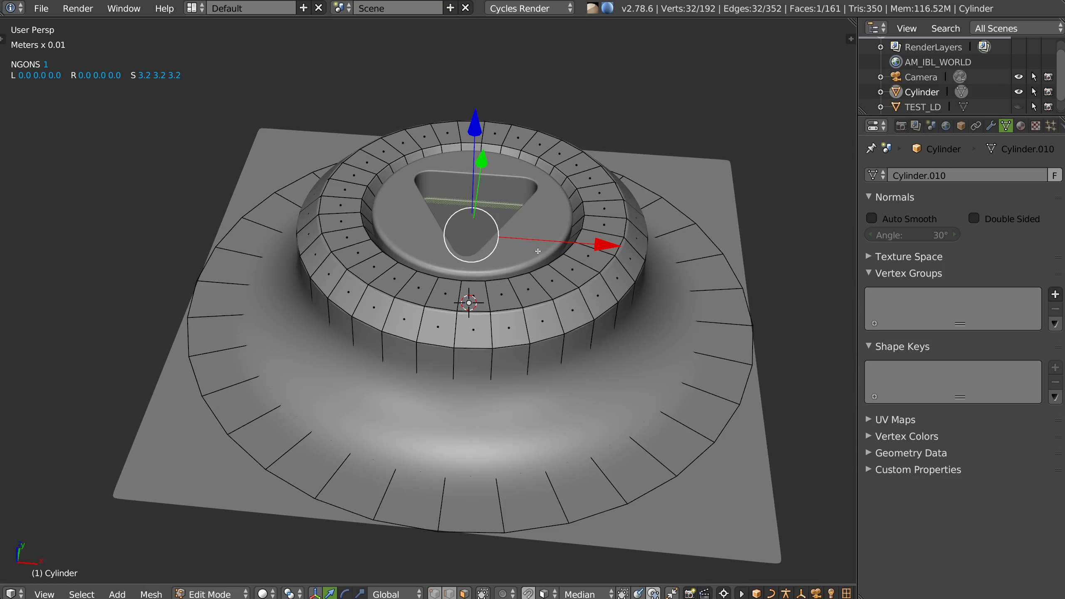
key("x")
left_click(637, 275)
middle_click_drag(637, 275, 577, 292)
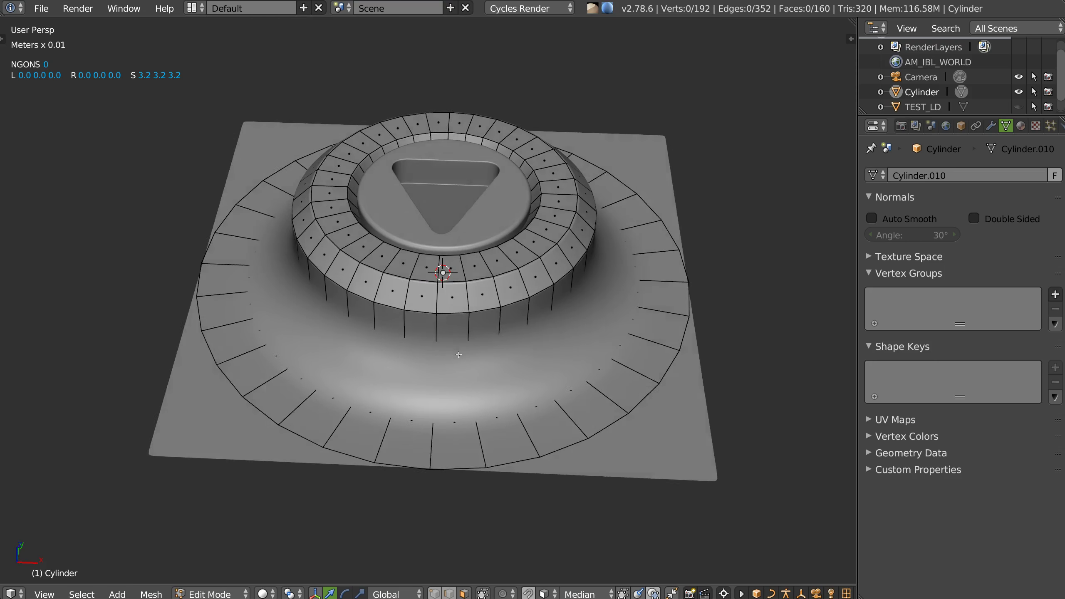
middle_click_drag(528, 387, 499, 291)
Step: In Top Ortho view, hide Test_HD and return to editing the cylinder cage
key("KP_7")
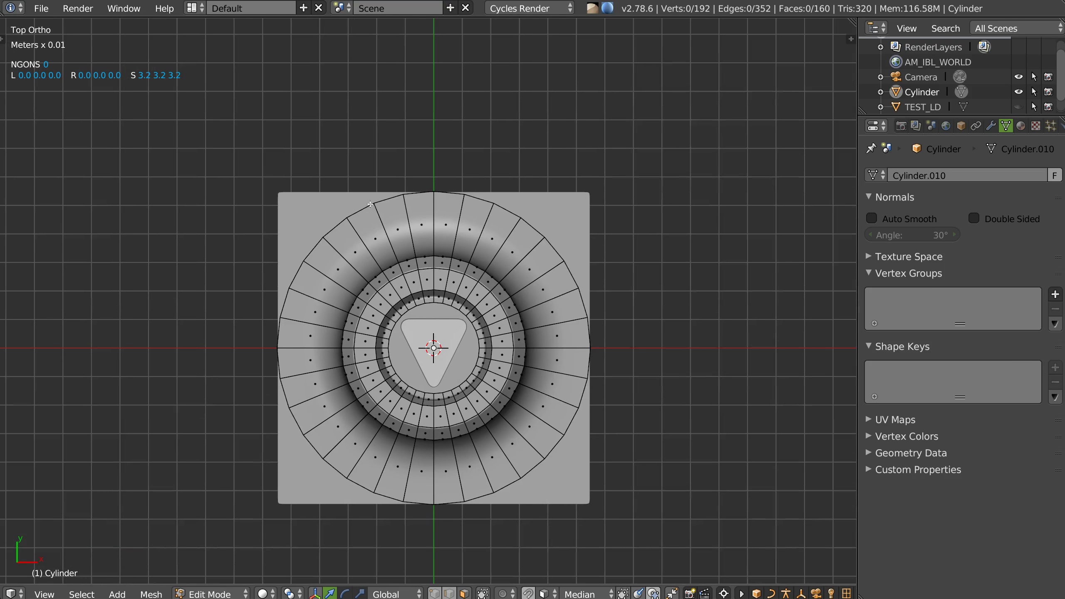
middle_click_drag(470, 200, 436, 160, "shift")
scroll(434, 178, "up", 1)
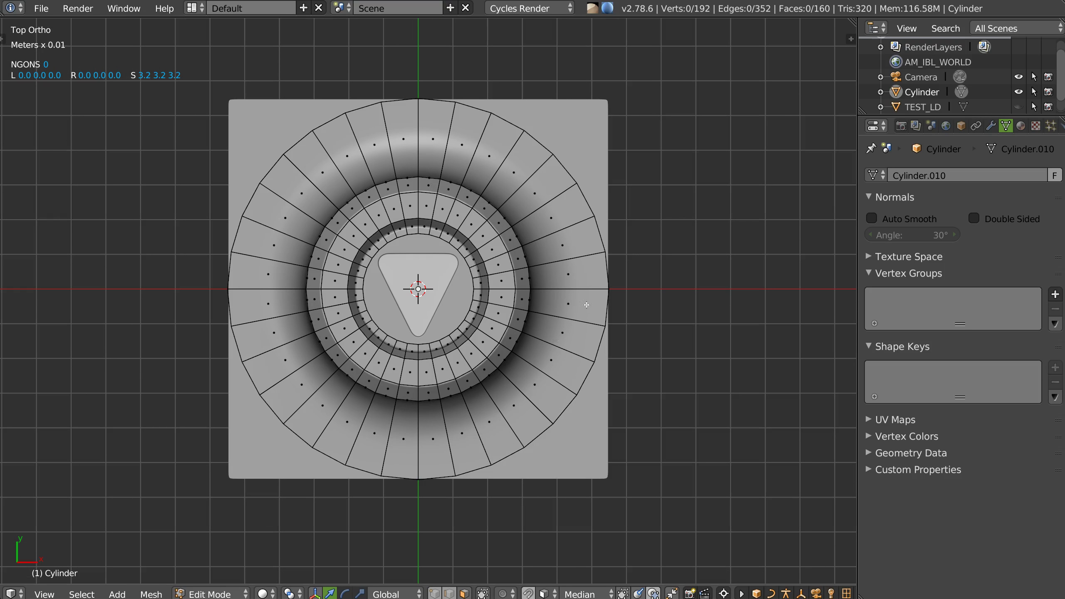
key("Tab")
right_click(596, 457)
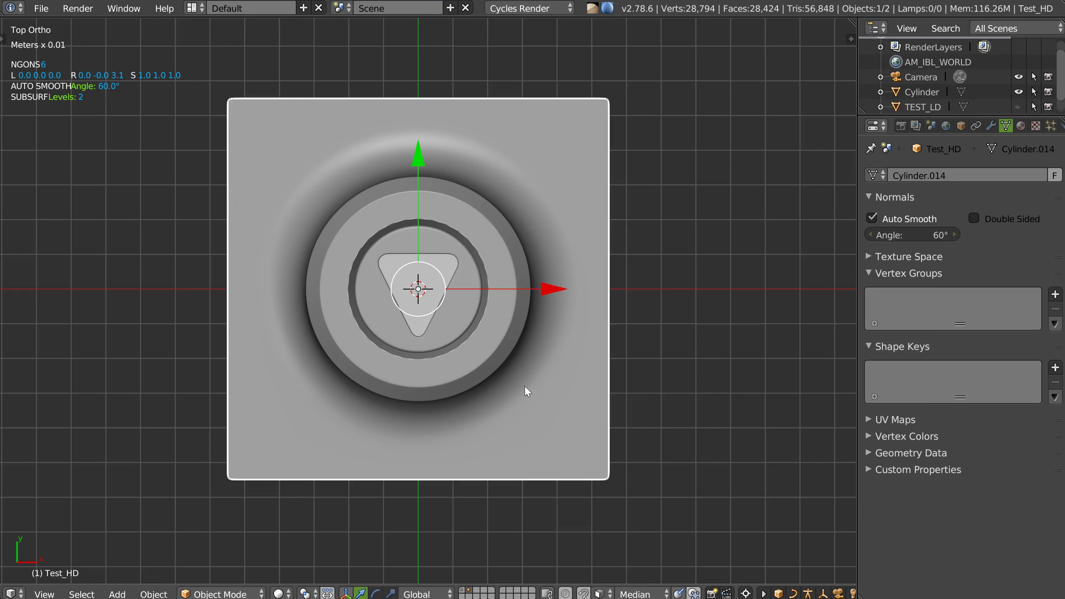
key("h")
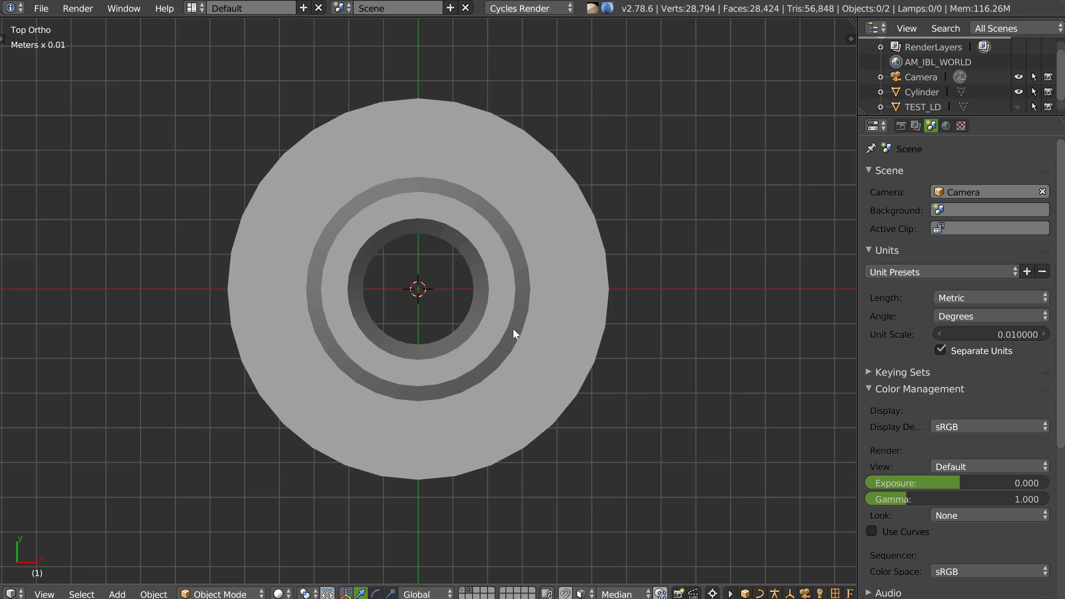
right_click(512, 328)
key("Tab")
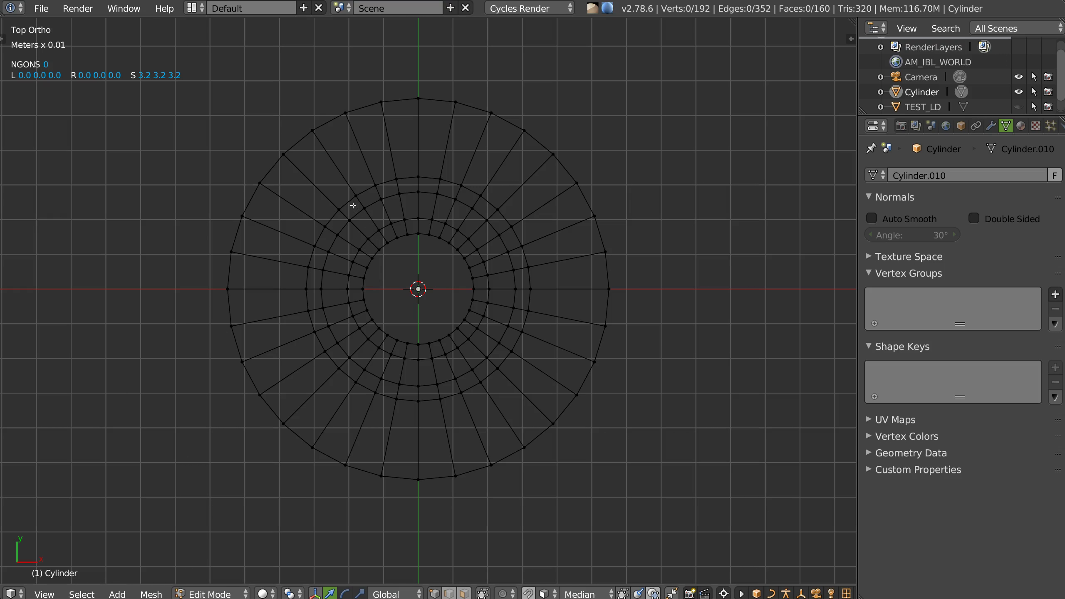
Step: Straighten the left and right outer arcs into vertical lines
right_click(280, 154)
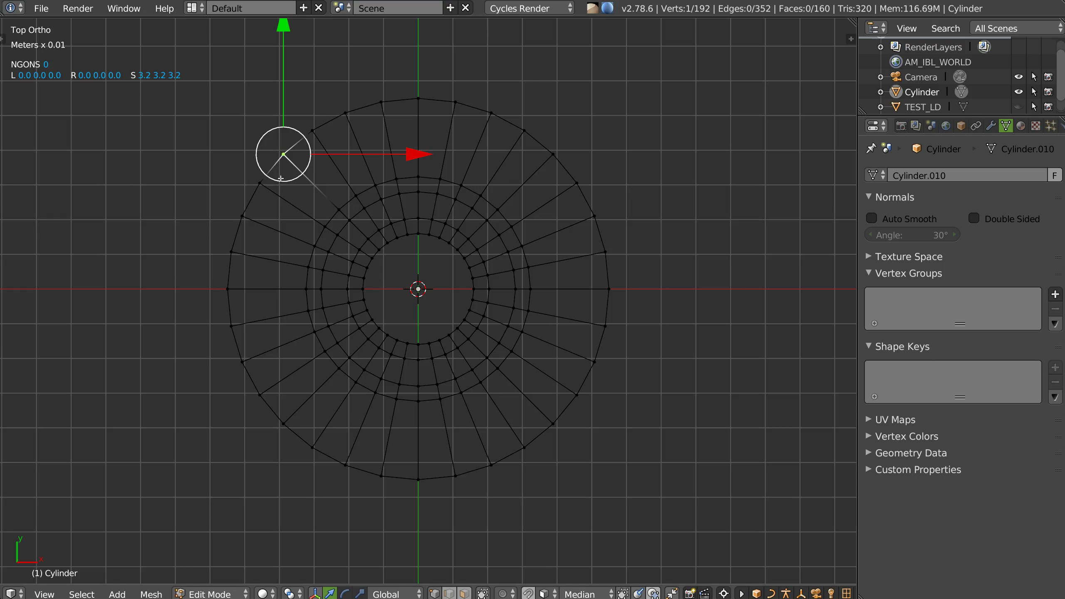
right_click(281, 427, "ctrl")
key("alt+x")
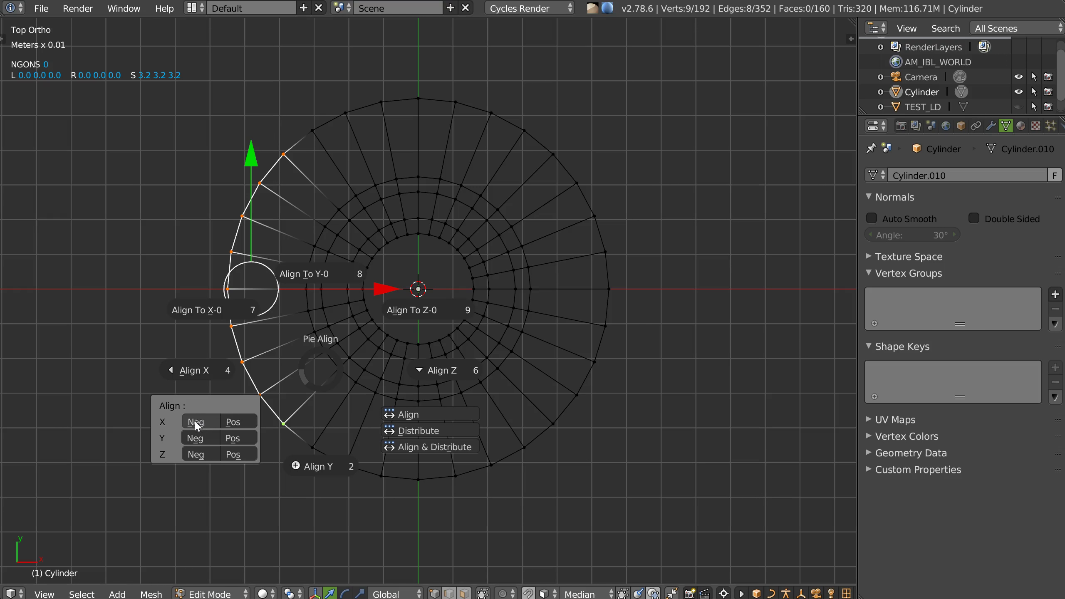
left_click(198, 422)
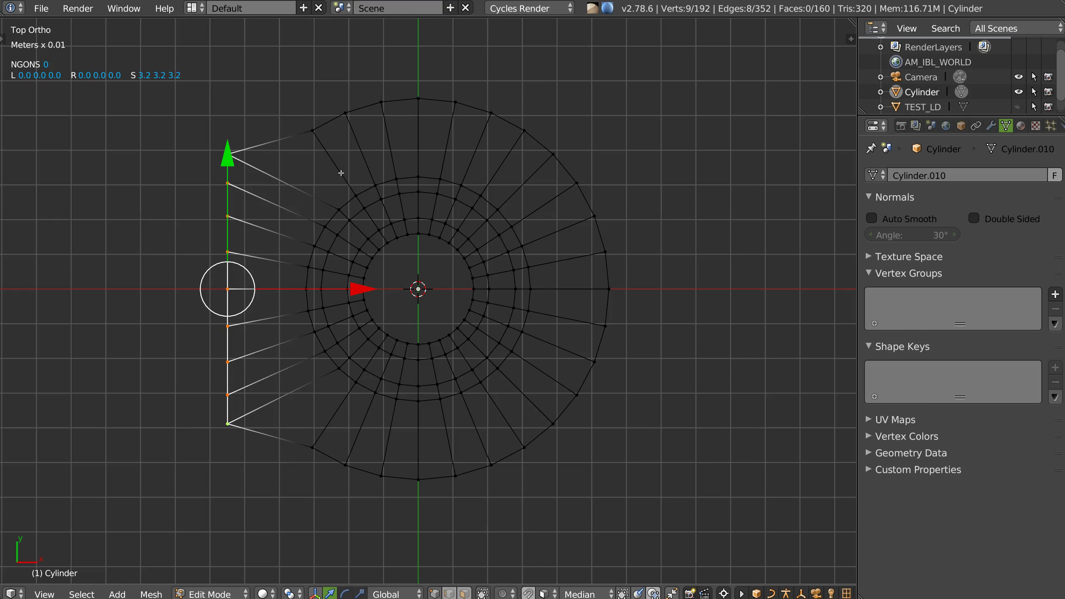
right_click(557, 156)
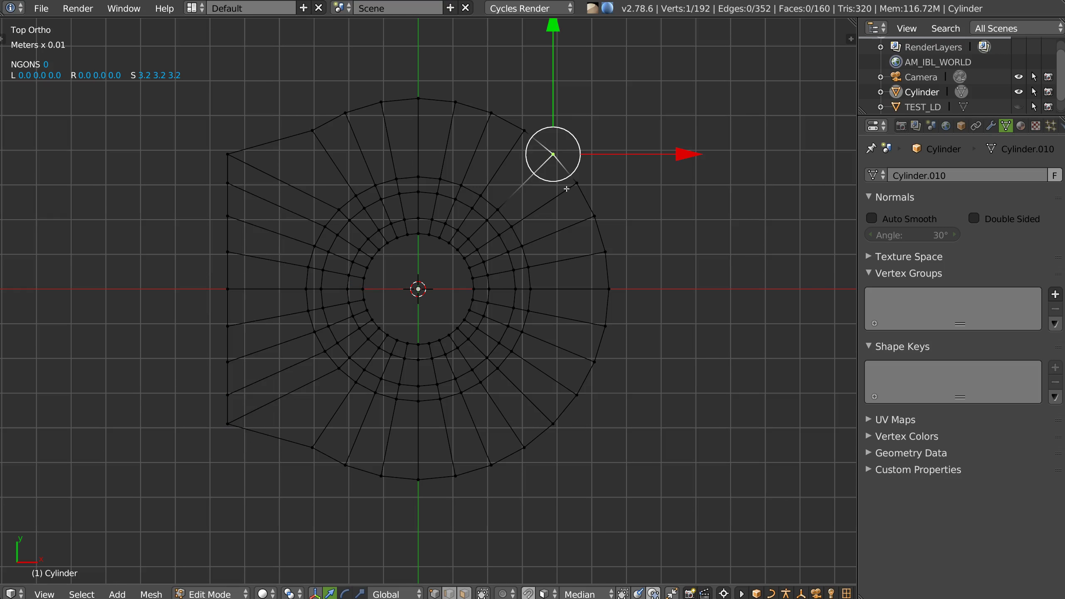
right_click(559, 422, "ctrl")
key("alt+x")
left_click(450, 396)
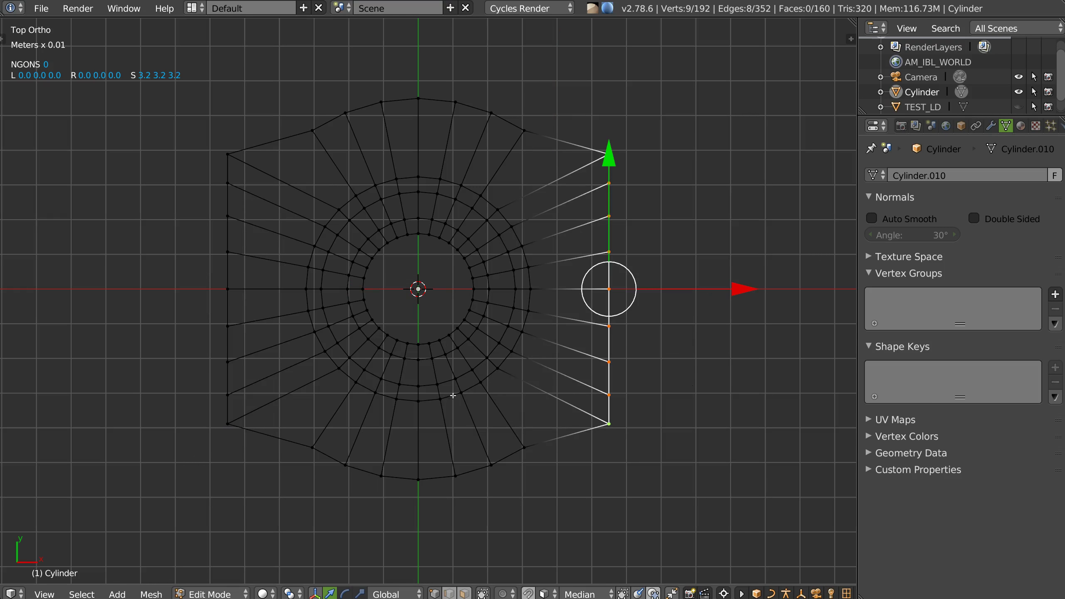
Step: Flatten the top and bottom outer arcs into straight horizontal edges
right_click(242, 151)
right_click(598, 146, "ctrl")
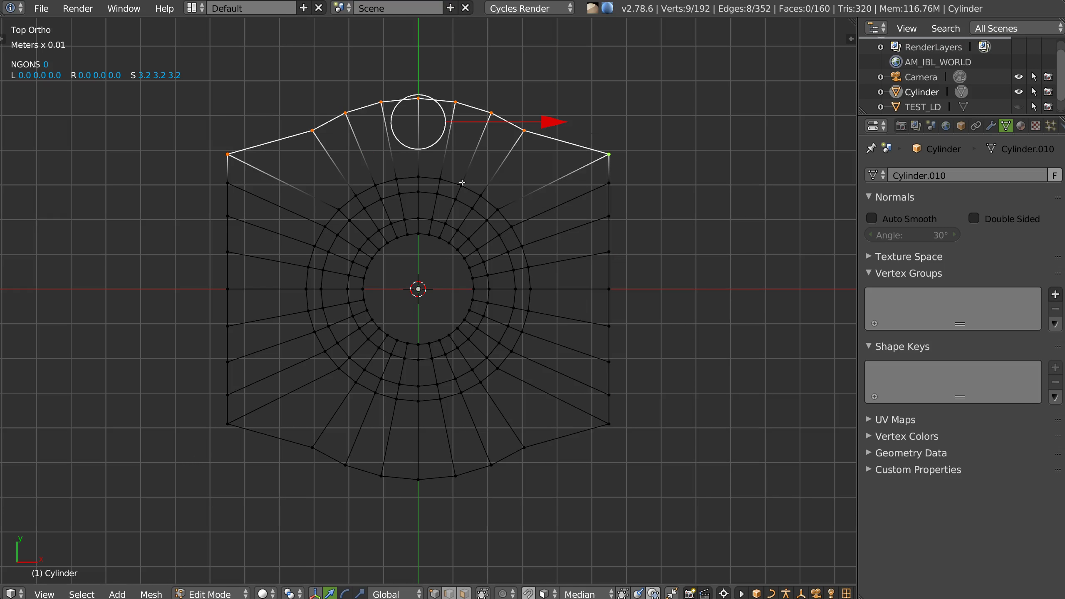
key("alt+x")
left_click(377, 255)
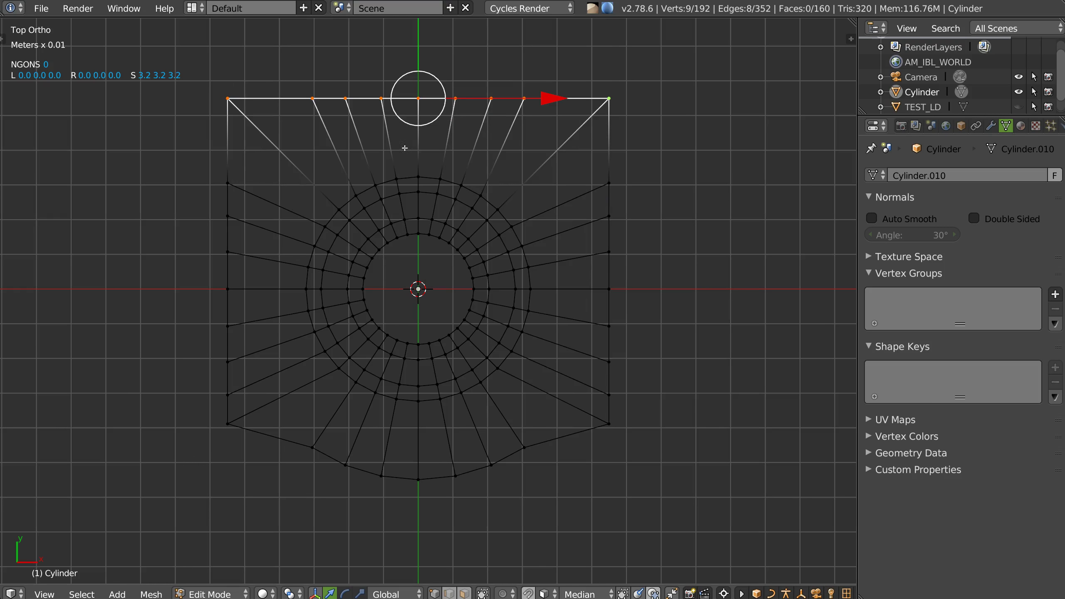
right_click(226, 435)
right_click(616, 430, "ctrl")
key("alt+x")
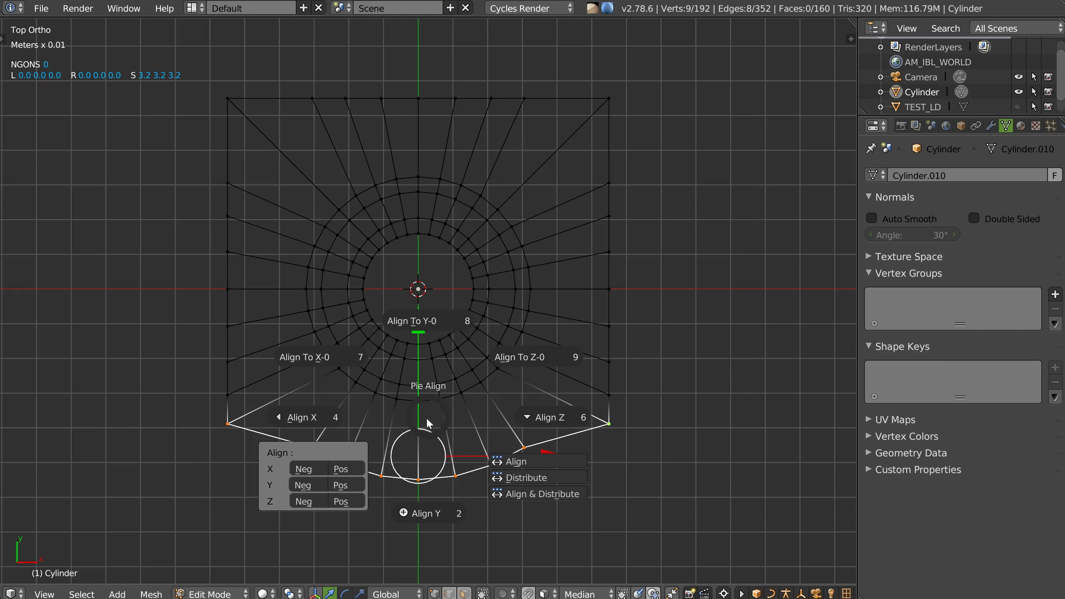
left_click(304, 487)
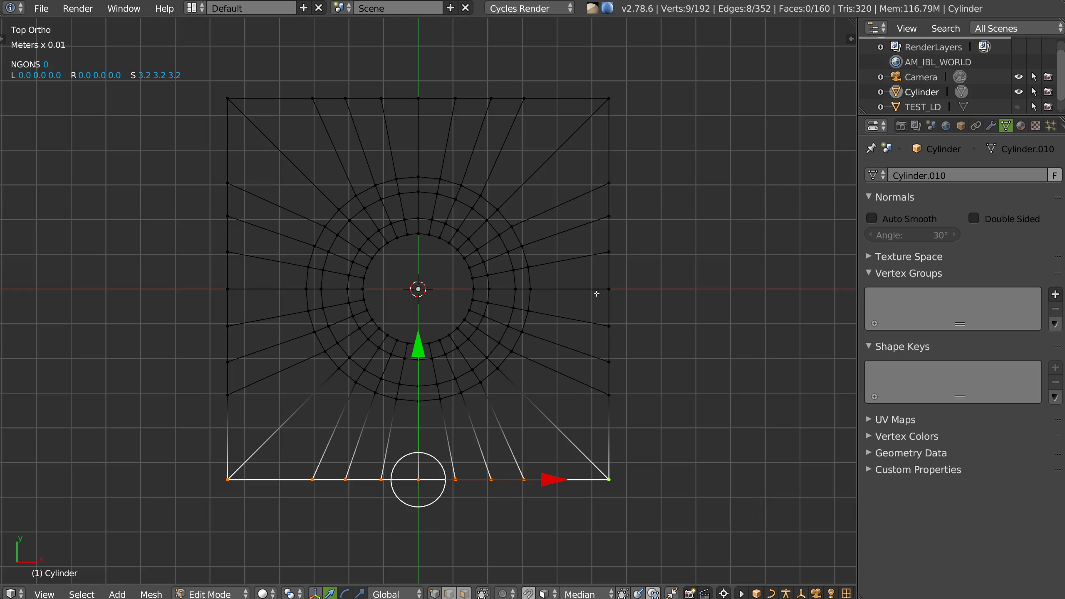
Step: Space the left column of vertices evenly with LoopTools
right_click(231, 483)
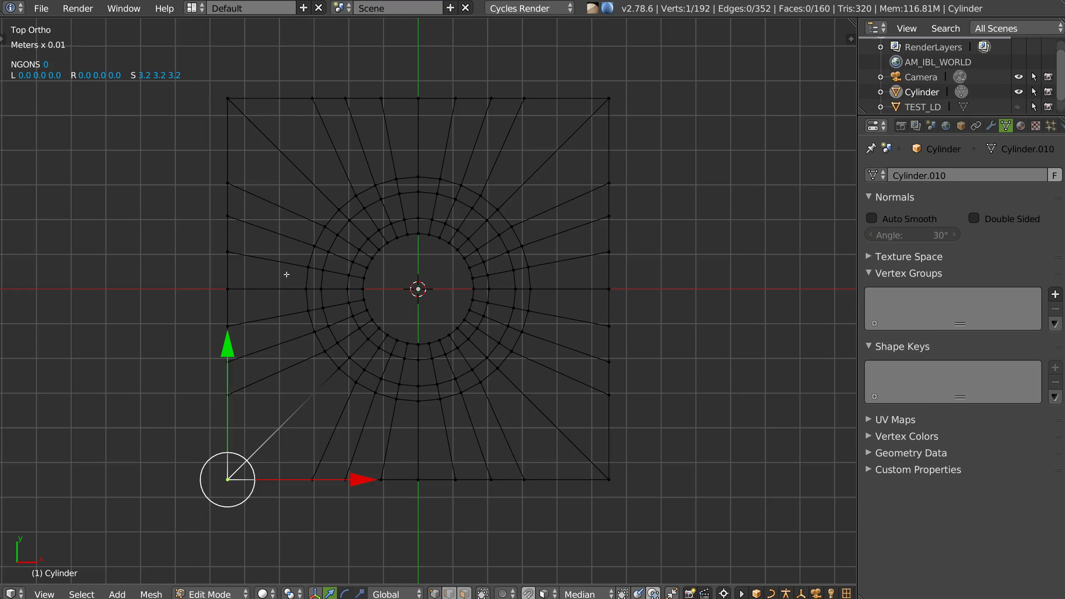
right_click(227, 98, "ctrl")
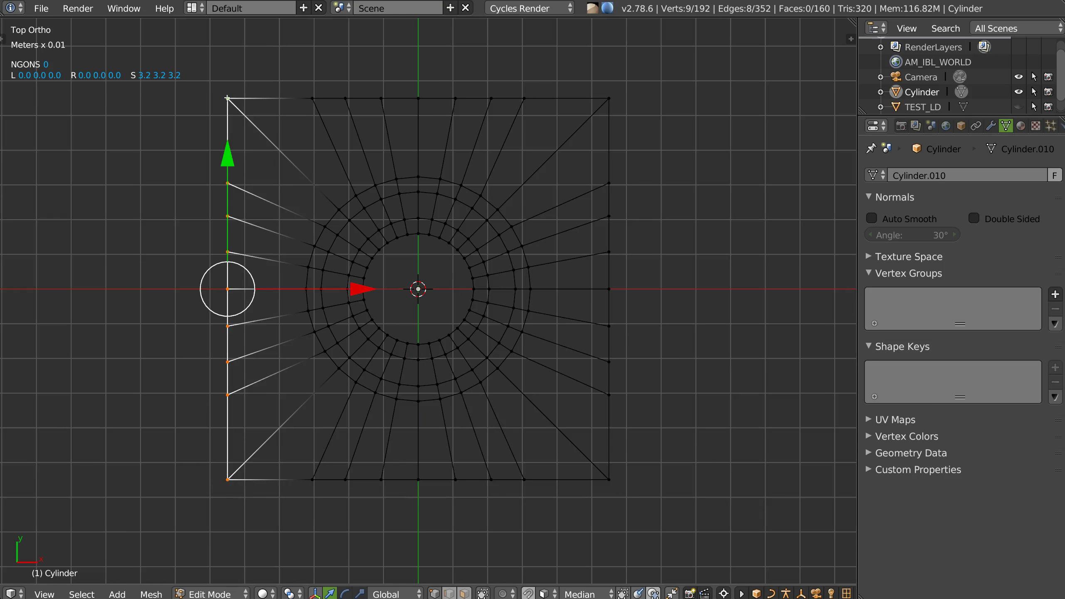
right_click(317, 288)
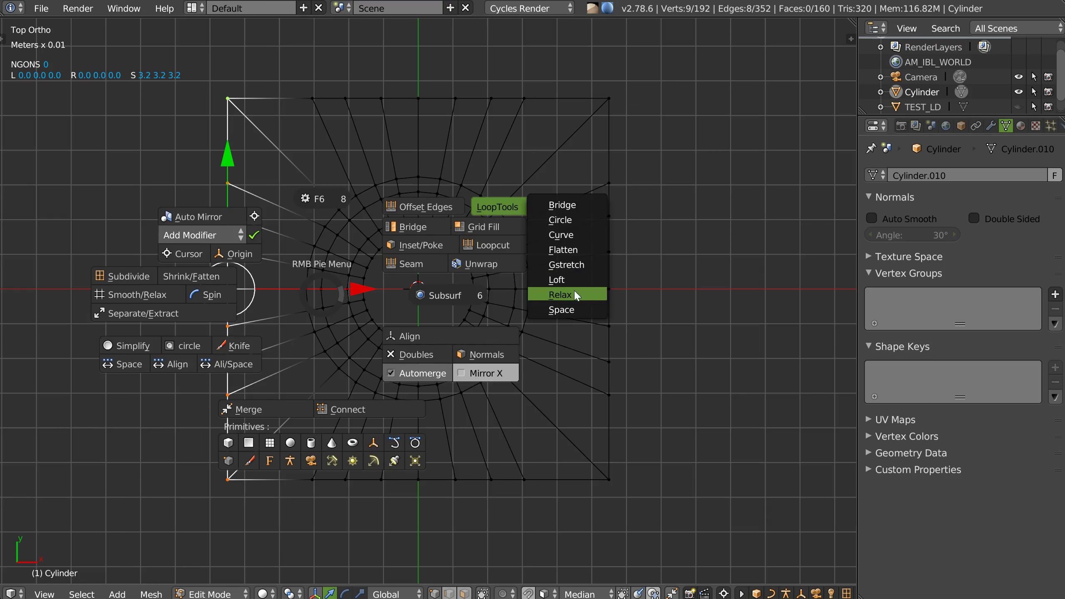
left_click(562, 307)
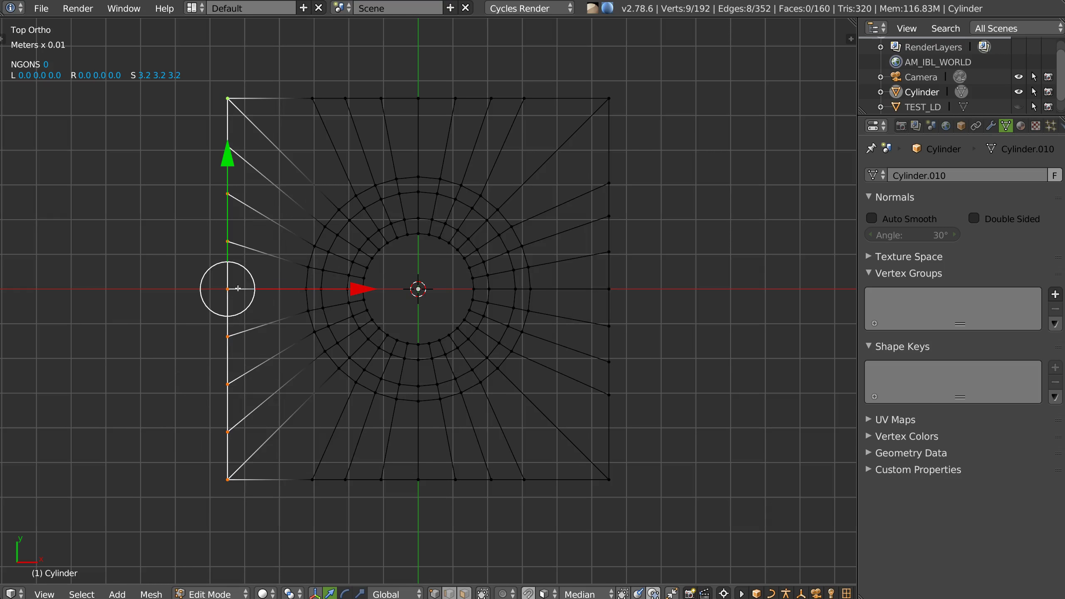
Step: Path-select the bottom row, right column and top row of border vertices
left_click(225, 485)
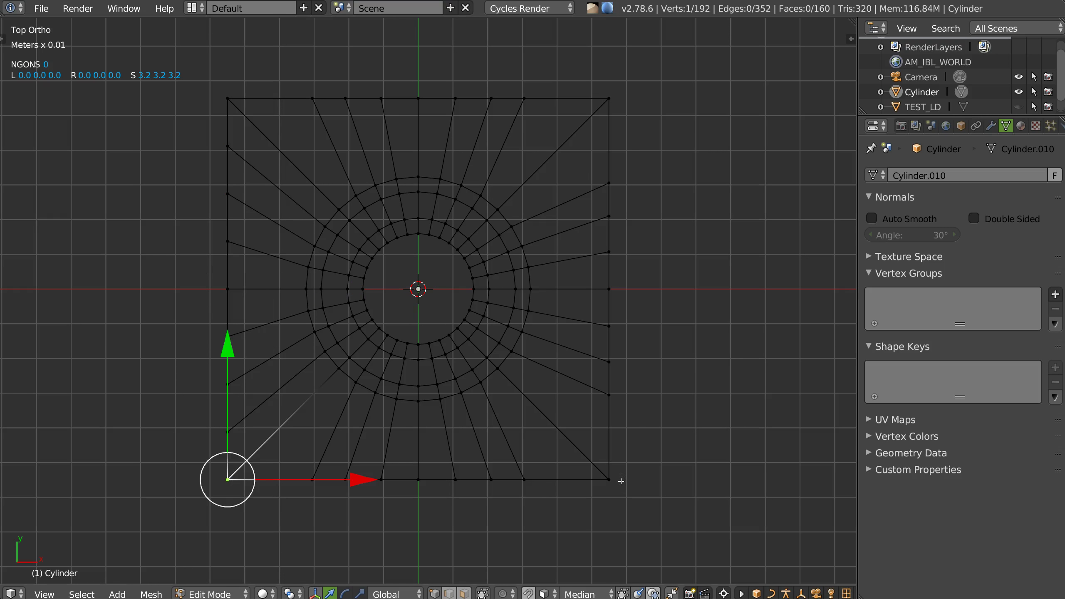
left_click(607, 484, "ctrl")
key("w")
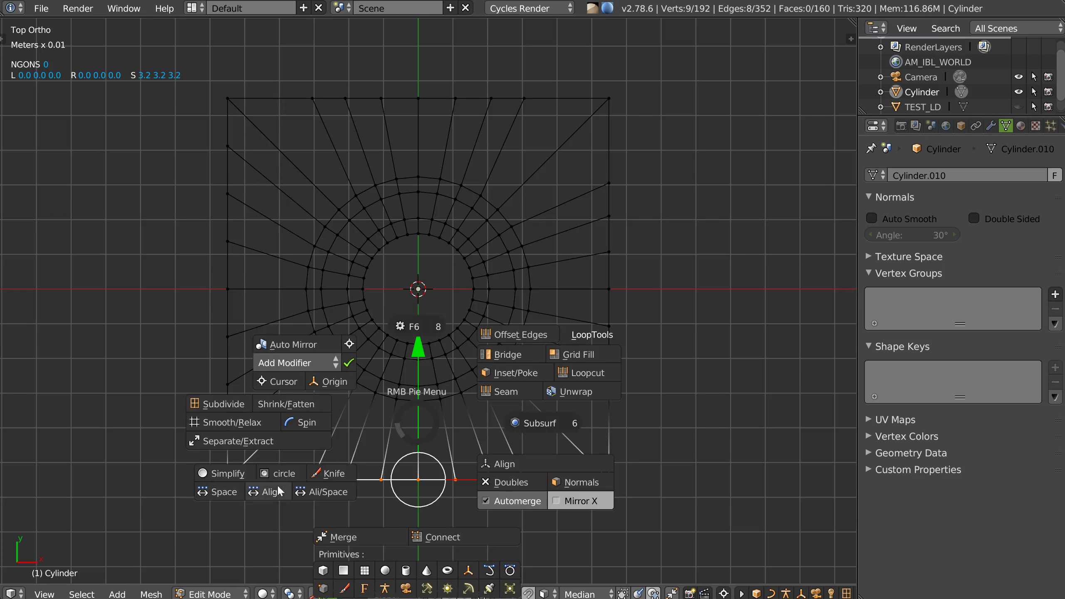
left_click(234, 492)
left_click(587, 481)
left_click(597, 121, "shift")
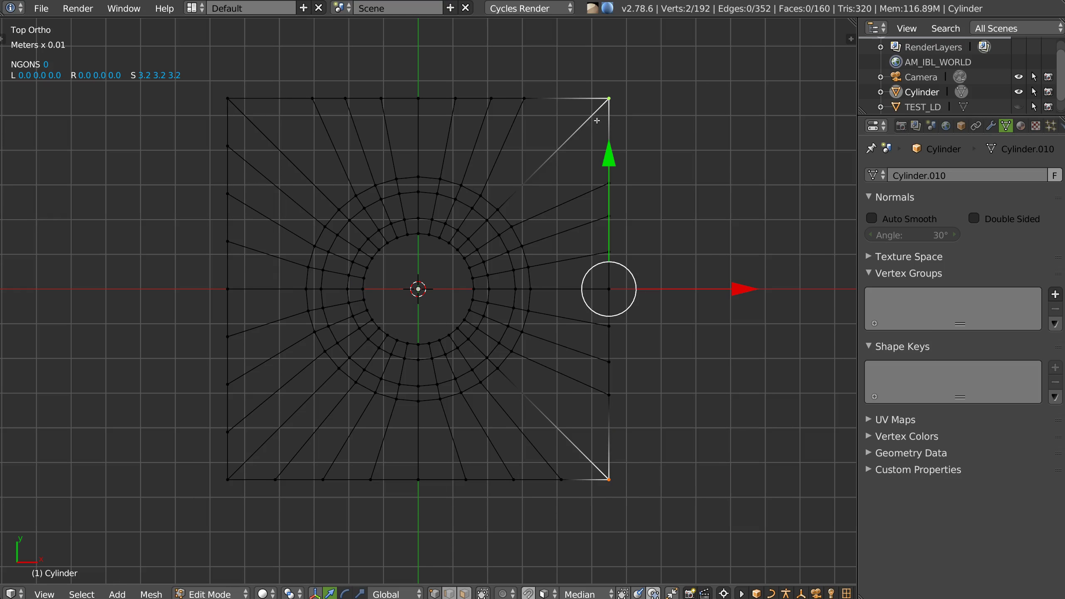
left_click(607, 479)
left_click(609, 98, "ctrl")
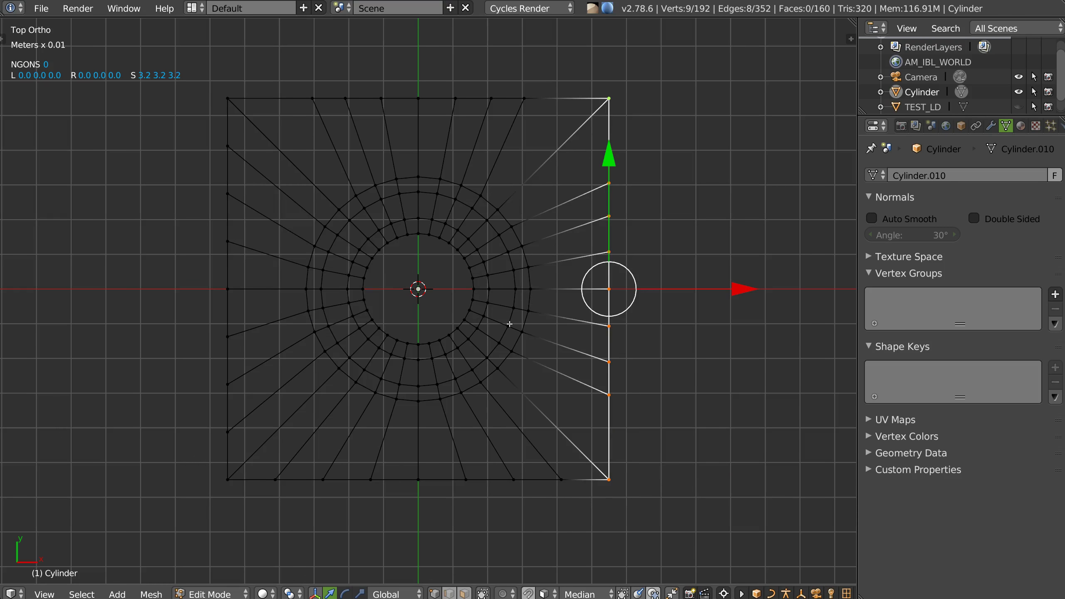
left_click(234, 91)
left_click(589, 95, "ctrl")
Step: Test a level-2 subdivision surface in Object Mode, then remove it
middle_click_drag(493, 226, 441, 209, "shift")
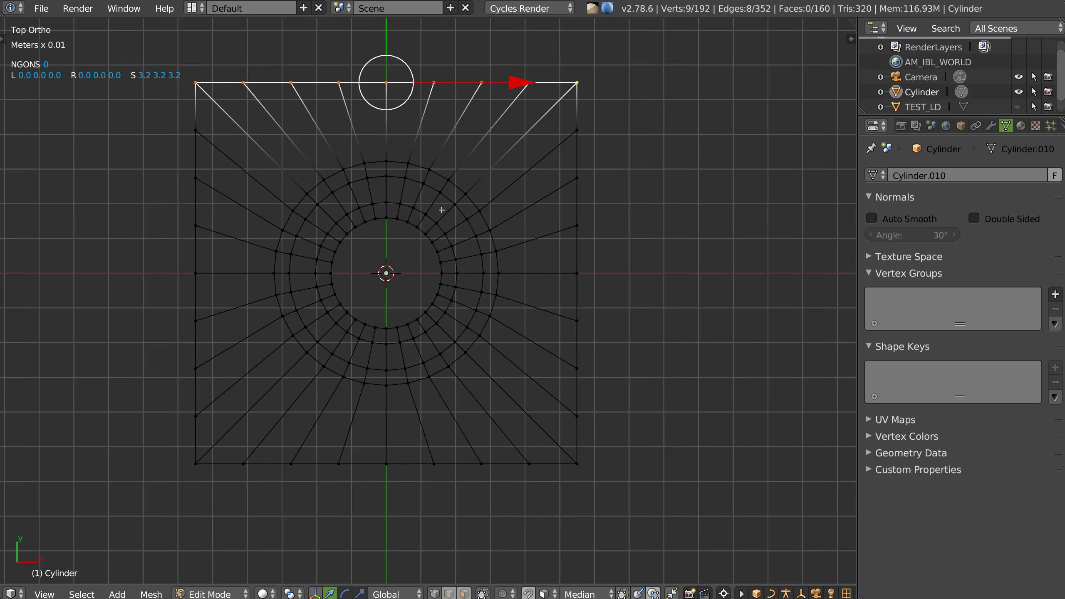
scroll(424, 238, "up", 2)
scroll(424, 238, "down", 2)
key("Tab")
key("z")
key("ctrl+2")
middle_click_drag(420, 210, 547, 241)
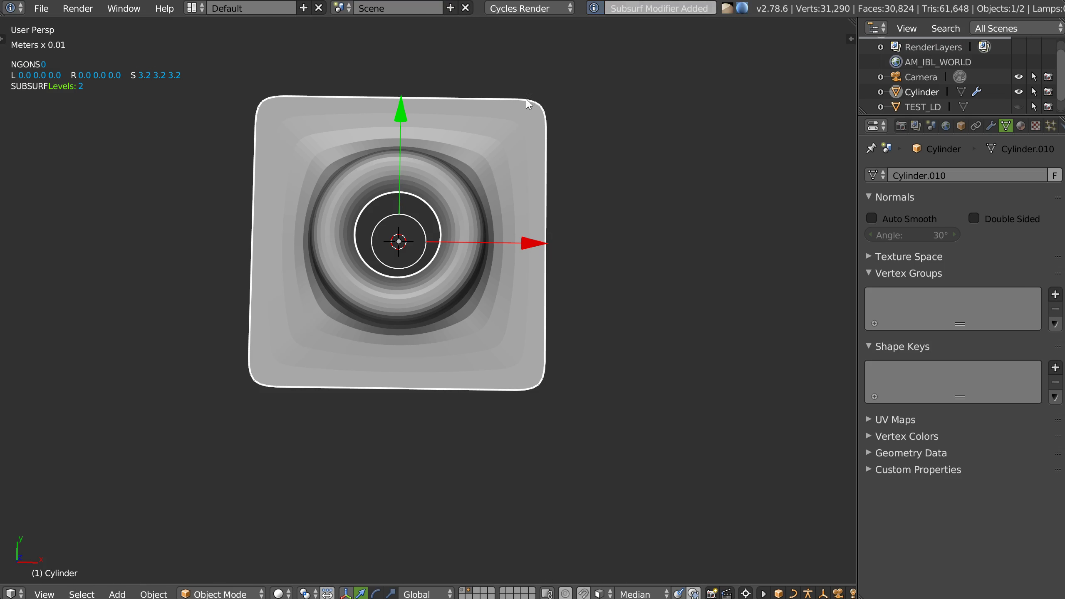
key("ctrl+0")
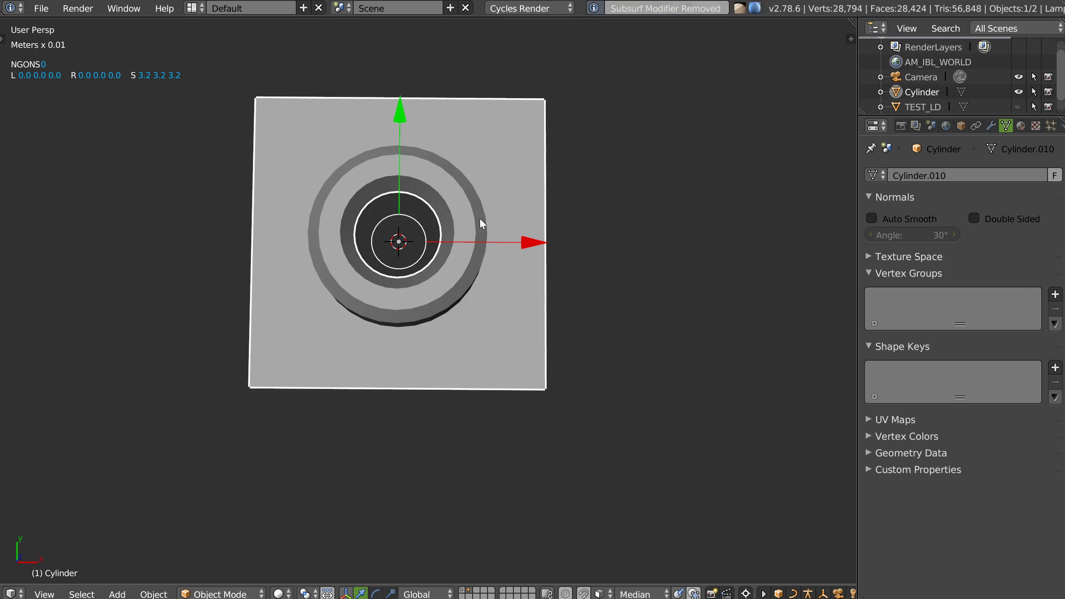
key("Tab")
Step: In top wireframe view, select the bottom outer edge of the square border
key("z")
key("KP_7")
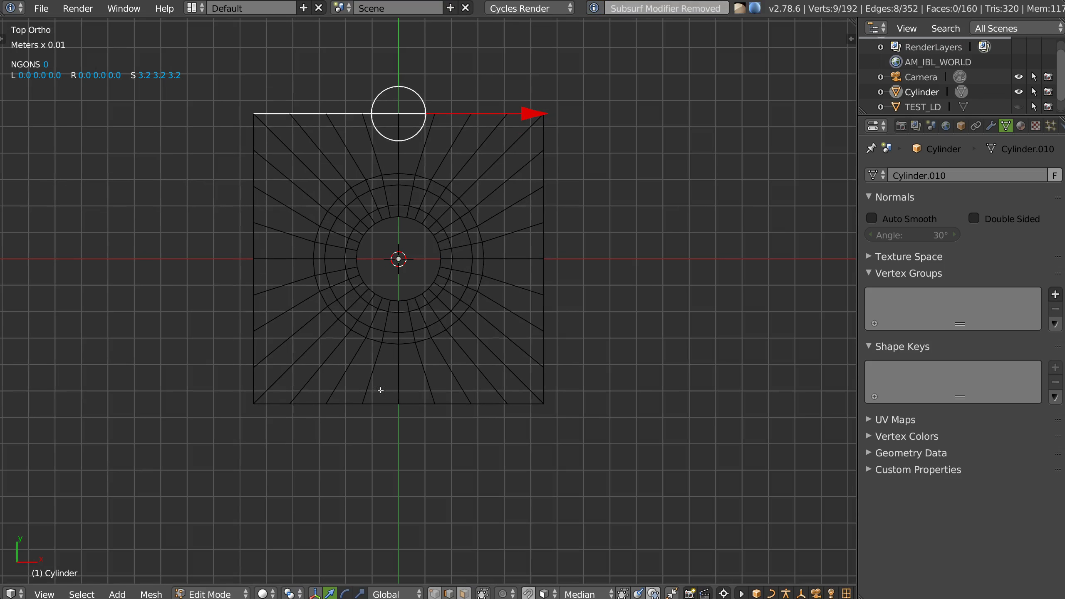
left_click(396, 405, "alt")
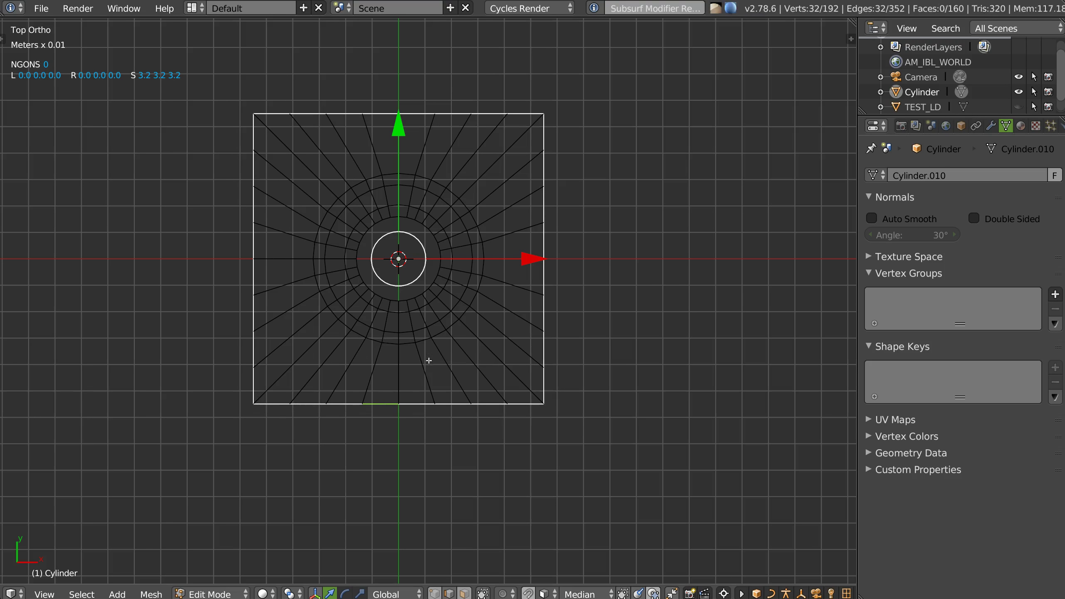
left_click(274, 405, "alt")
Step: Extrude the top and bottom outer edges and scale them outward along Y
left_click(291, 115, "alt+shift")
key("ctrl+z")
left_click(273, 106, "alt+shift")
key("ctrl+z")
left_click(539, 108, "alt+shift")
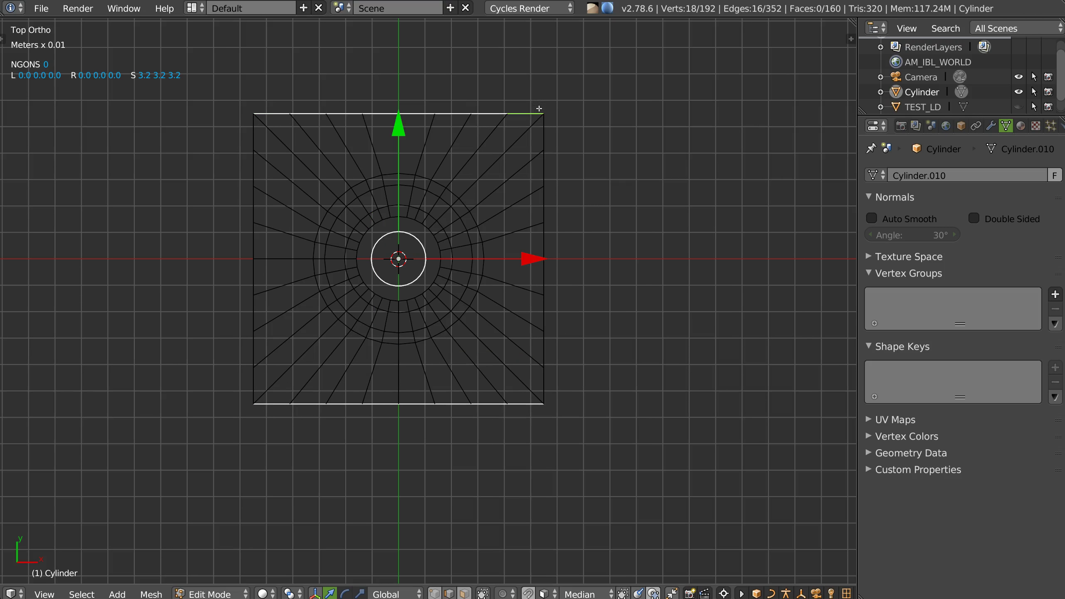
key("e")
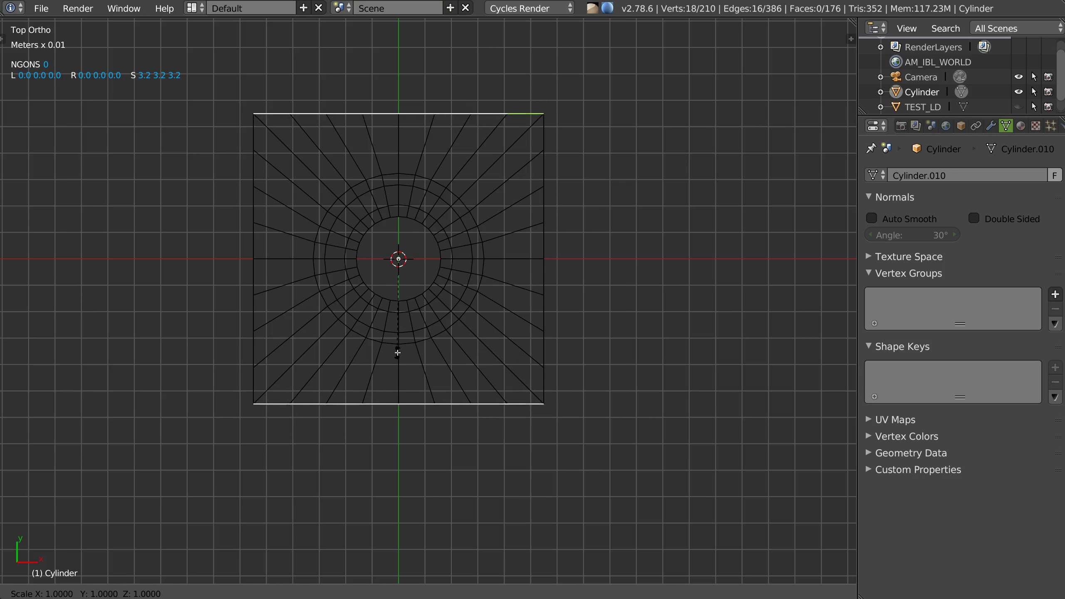
right_click(390, 361)
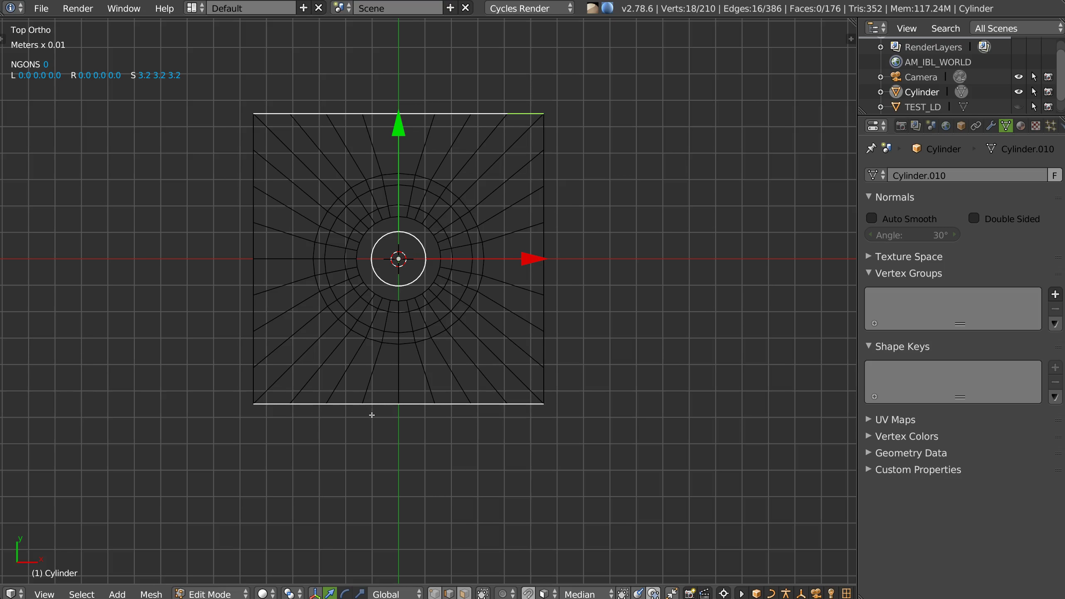
key("s")
key("y")
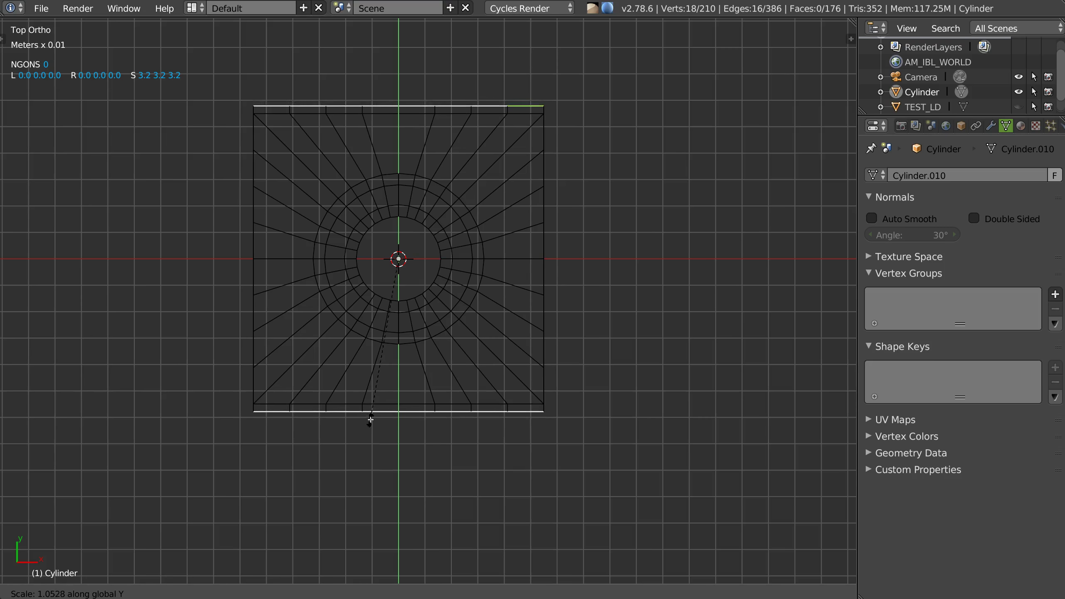
left_click(369, 418)
Step: Extrude the left and right outer edges and scale them outward along X
right_click(554, 128, "alt")
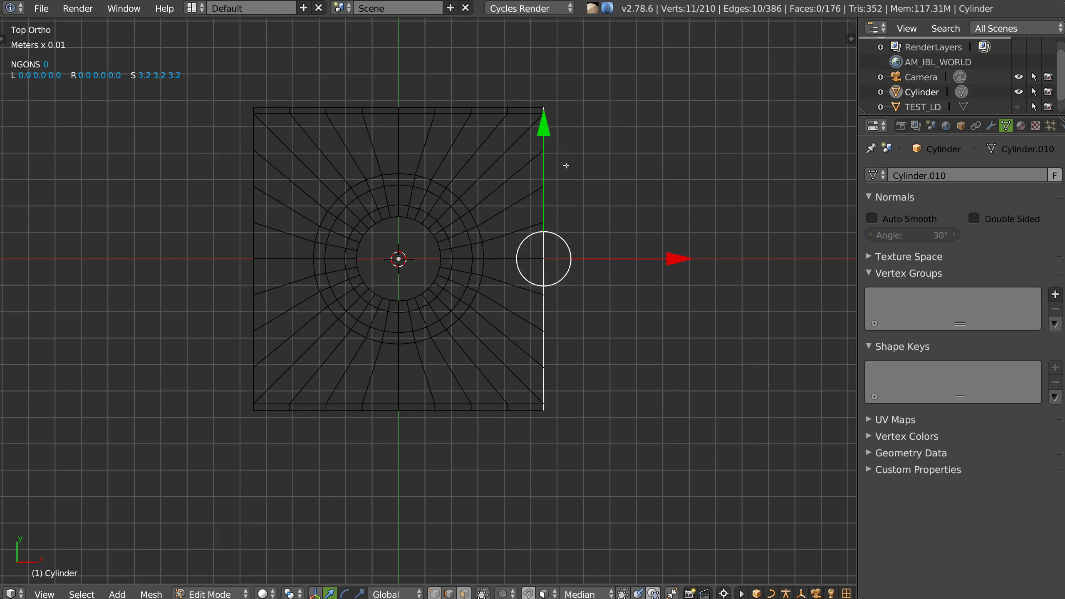
right_click(260, 141, "alt+shift")
key("e")
key("s")
key("x")
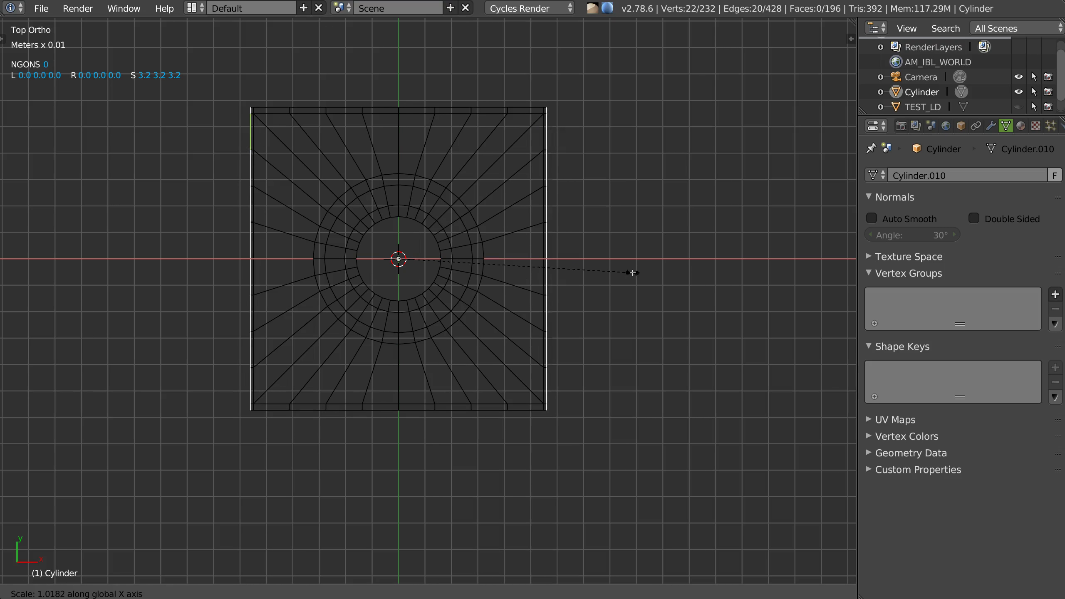
left_click(638, 274)
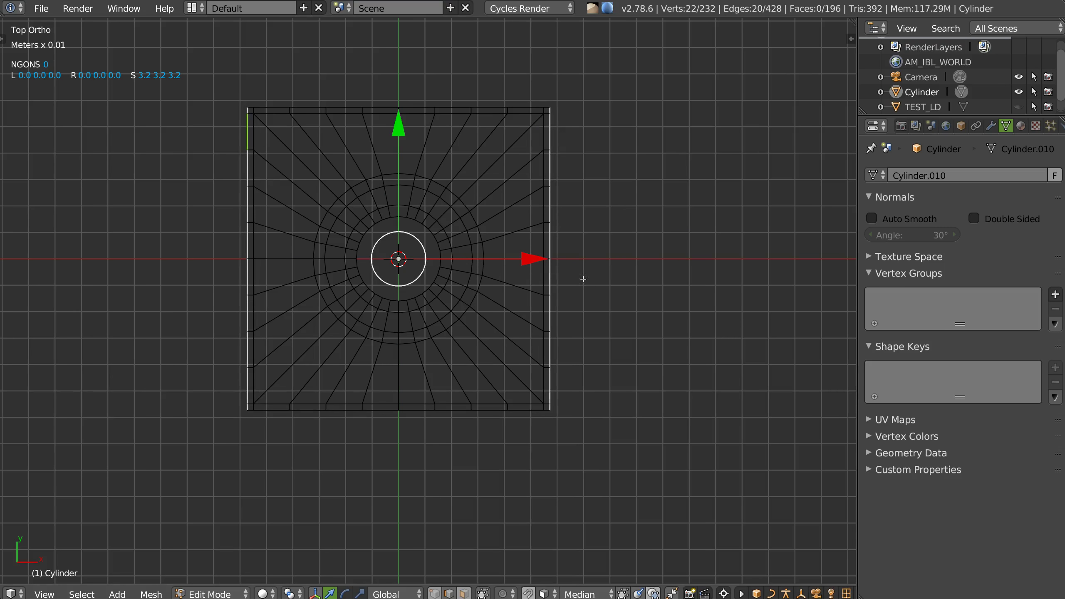
middle_click_drag(472, 325, 459, 280)
key("Tab")
Step: Toggle a smooth subdivision preview and view the ring and base at an angle
right_click(493, 347)
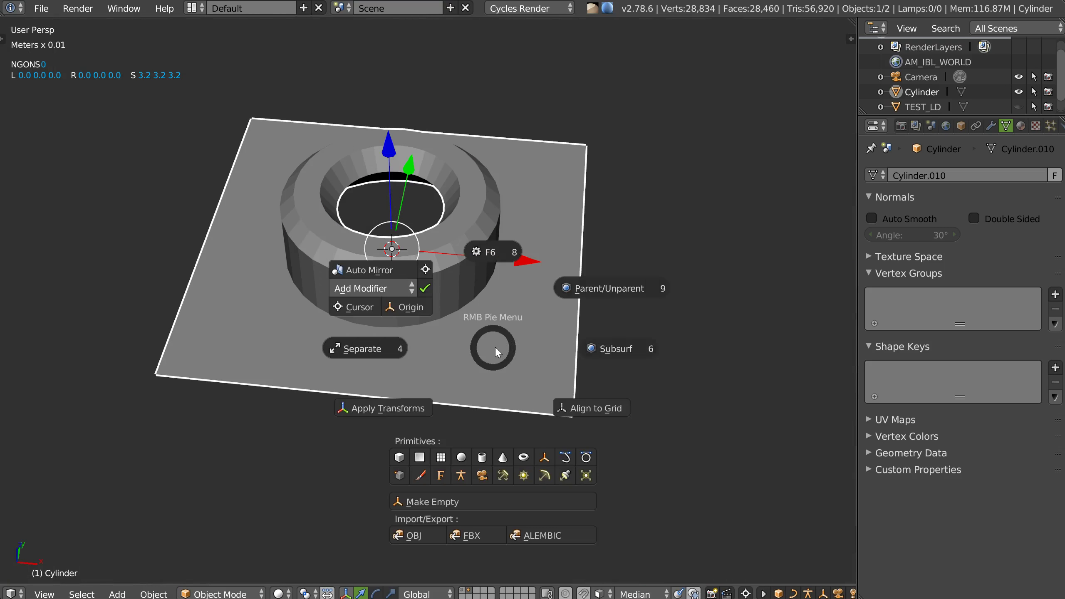
left_click(623, 351)
right_click_drag(441, 395, 563, 297)
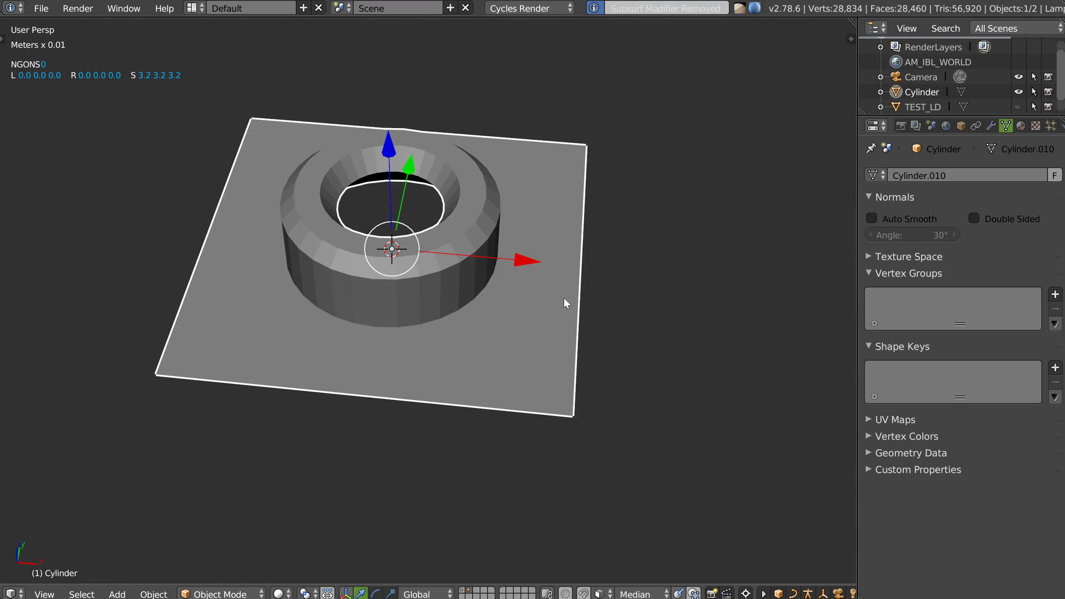
mouse_move(436, 278)
middle_mouse_down()
mouse_move(421, 289)
mouse_move(407, 237)
middle_mouse_up()
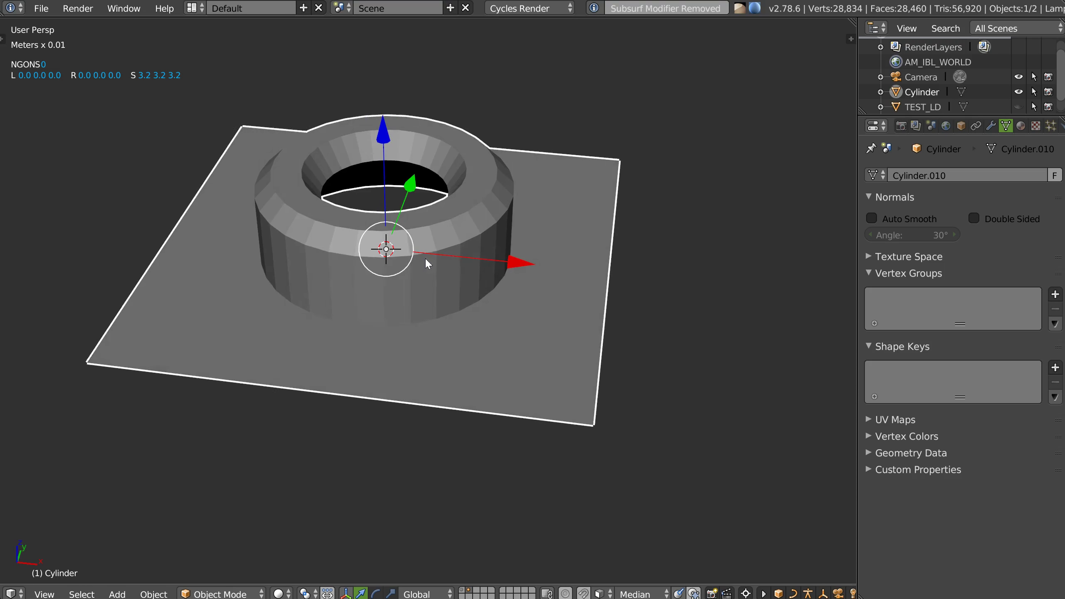
Step: Bevel the ring's bottom edge loop via Speedflow with width 0.35 and 10 segments
key("Tab")
right_click(440, 318, "alt")
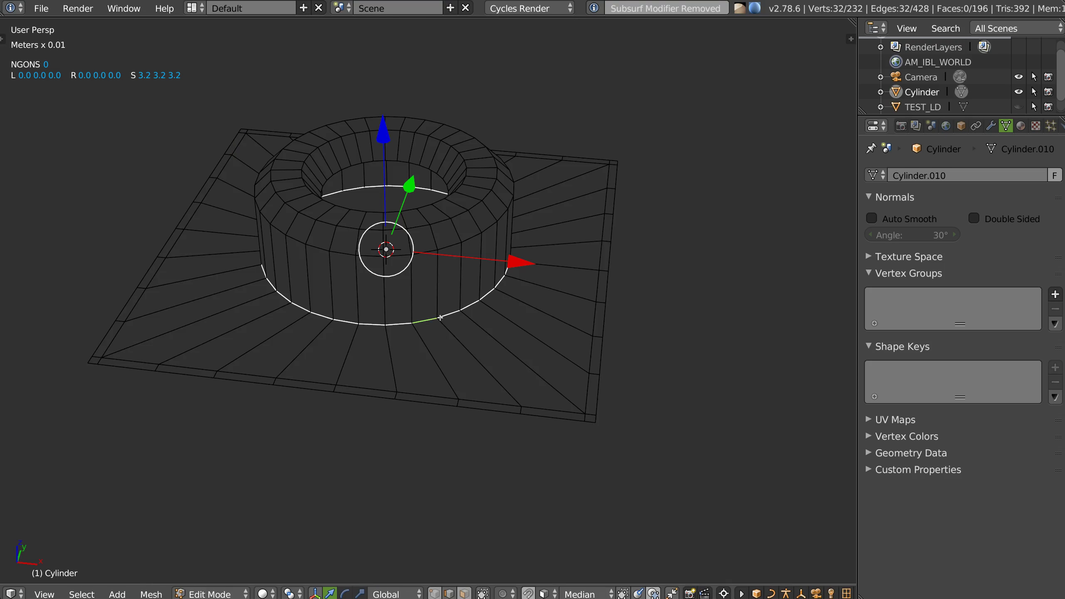
key("space")
left_click(533, 342)
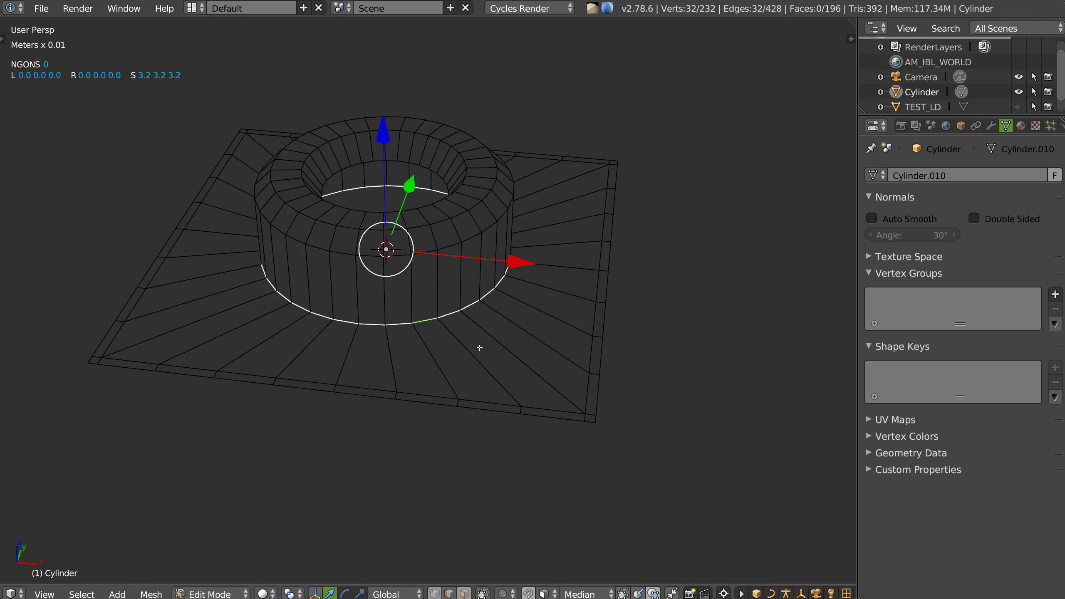
key("space")
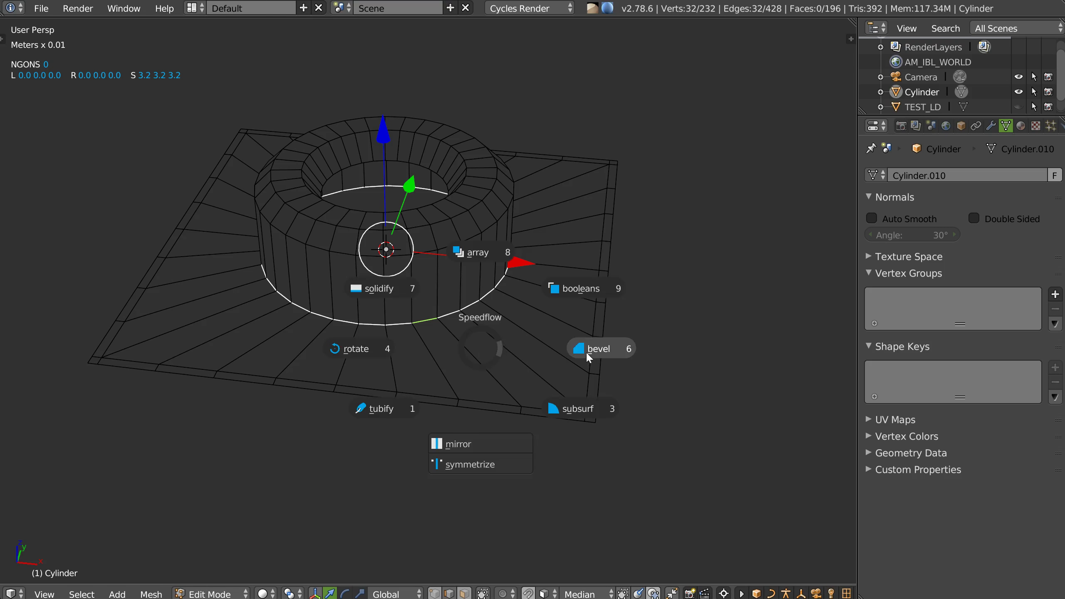
left_click(590, 349)
key("d")
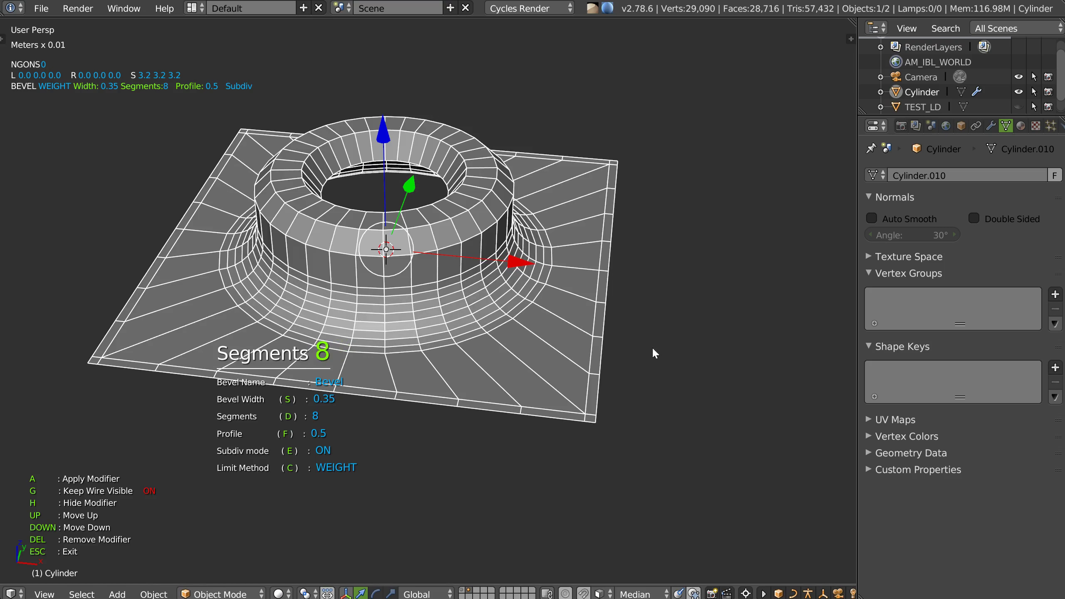
scroll(667, 345, "up", 1)
key("n")
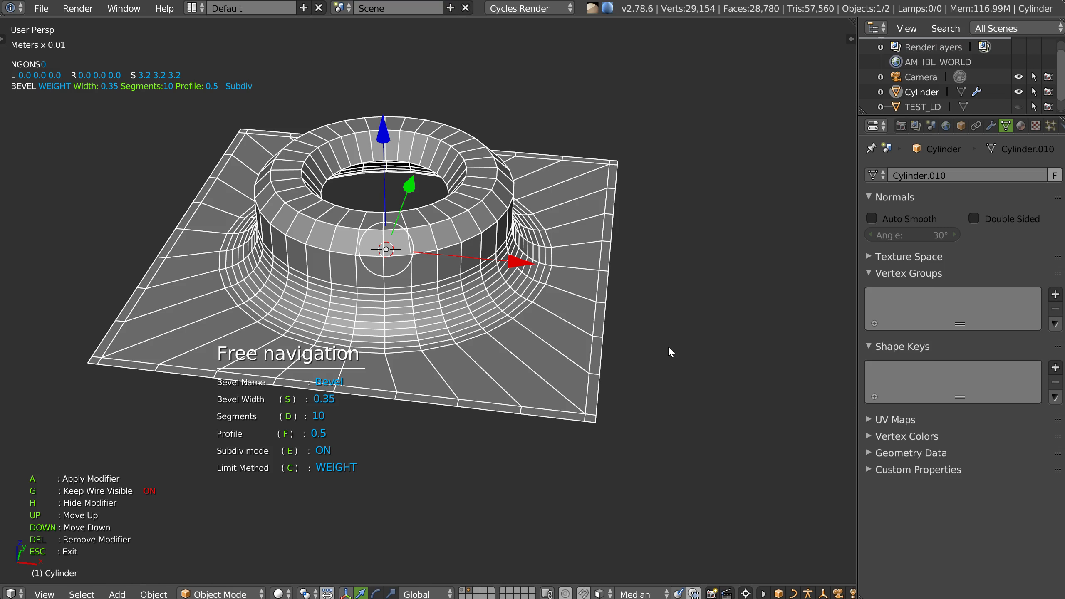
middle_click_drag(393, 325, 394, 313)
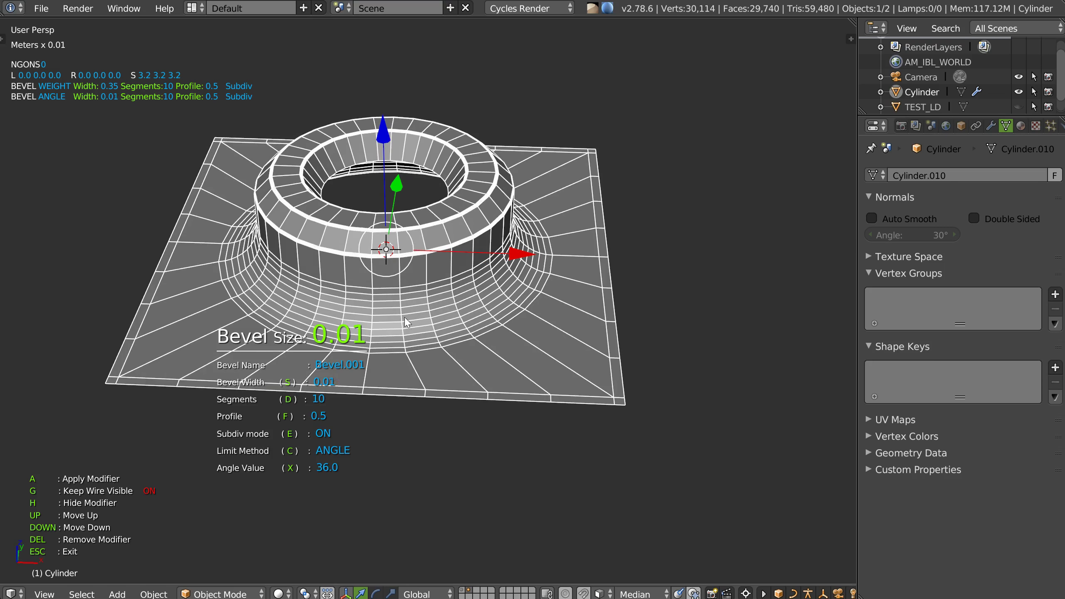
Step: Give the weight bevel a width of 0.43 and 6 segments
key("n")
key("d")
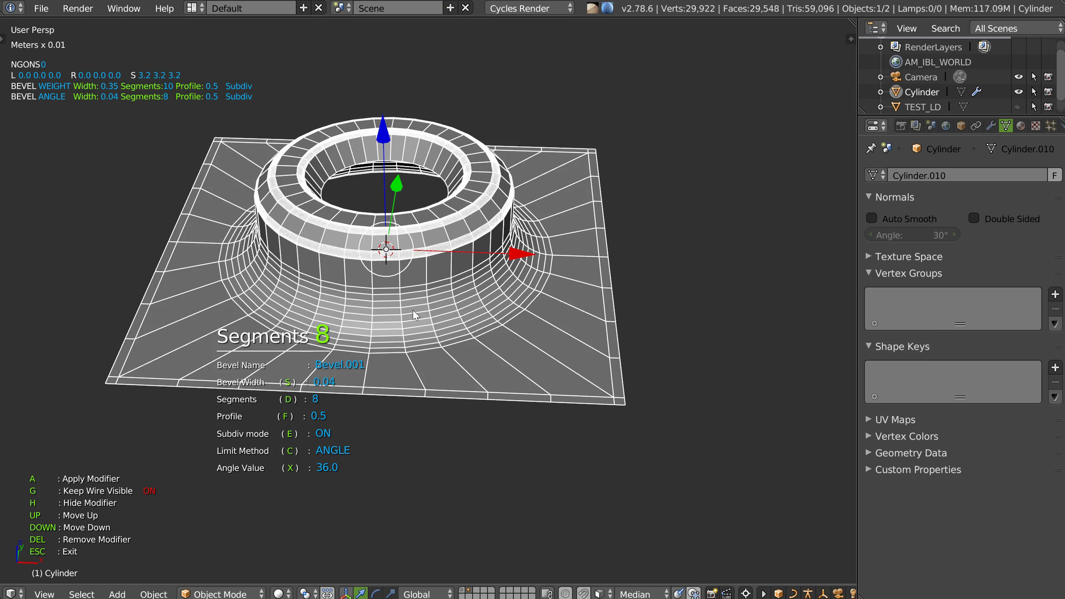
key("s")
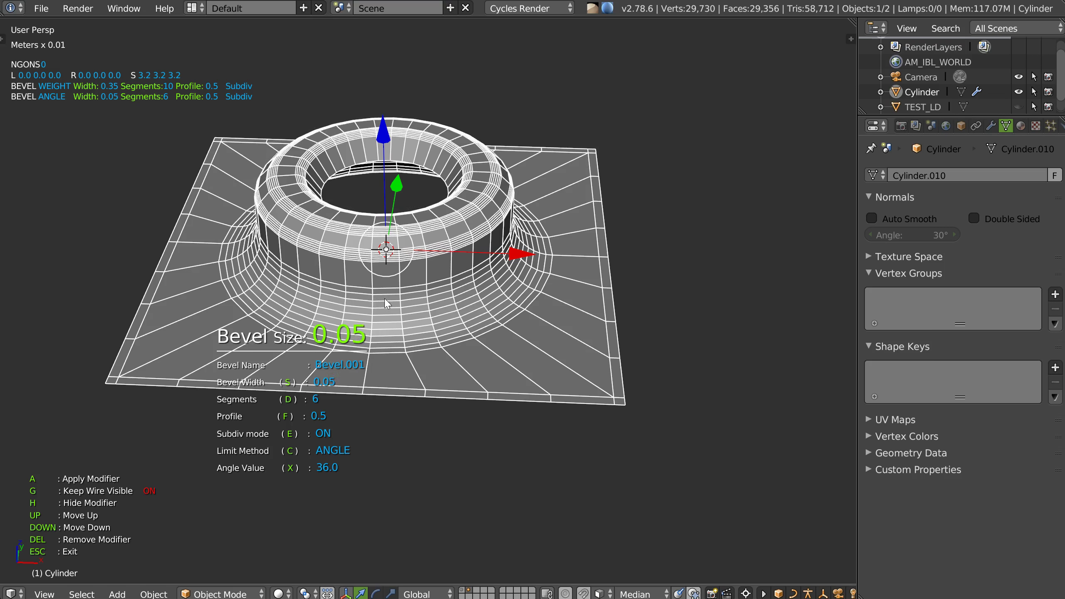
right_click(353, 300)
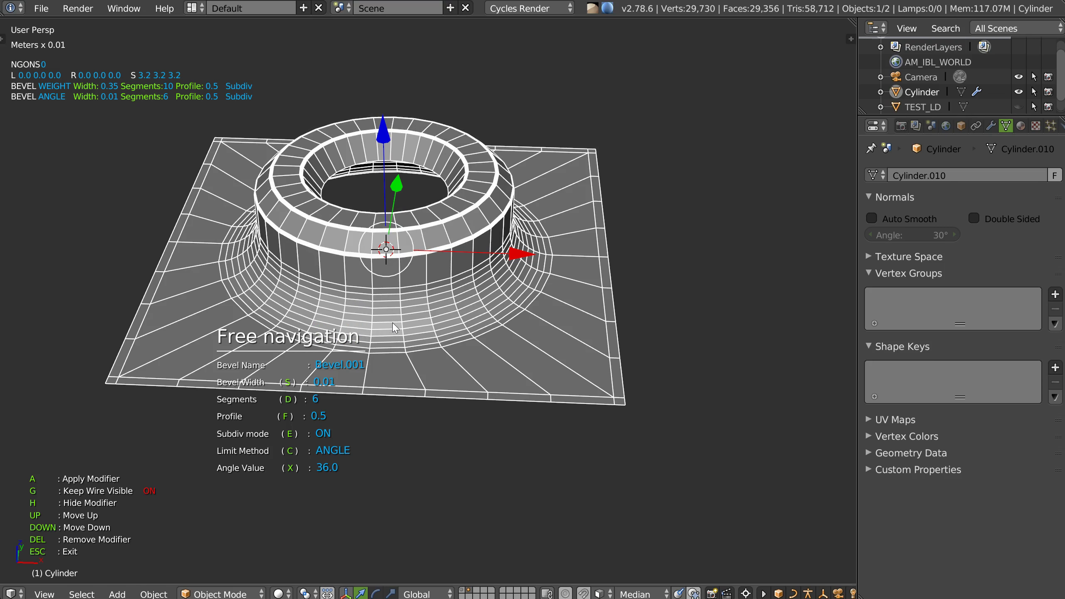
scroll(389, 322, "up", 1)
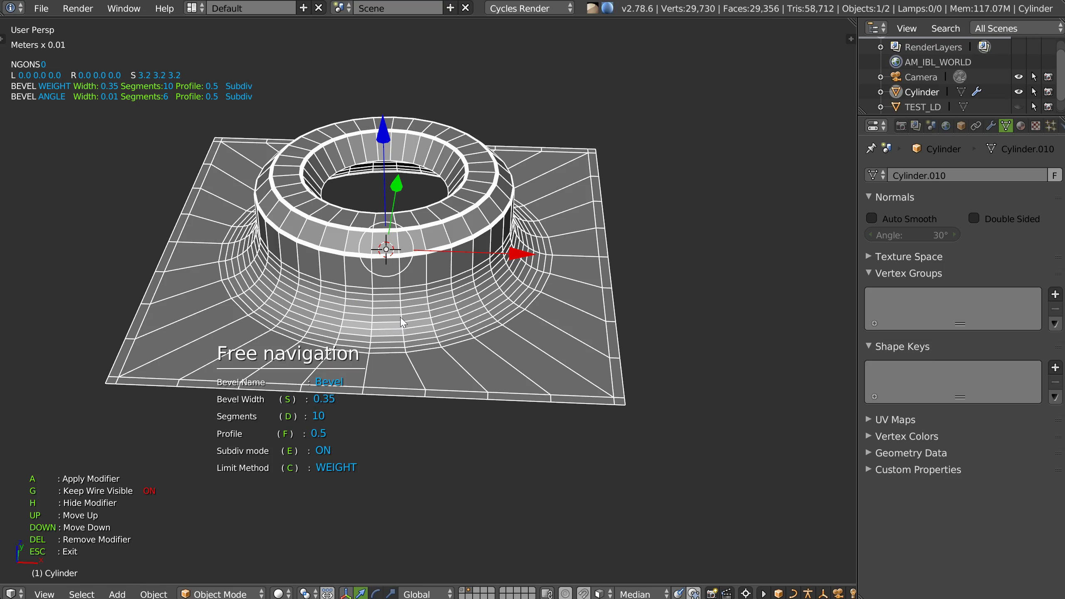
key("s")
left_click(409, 316)
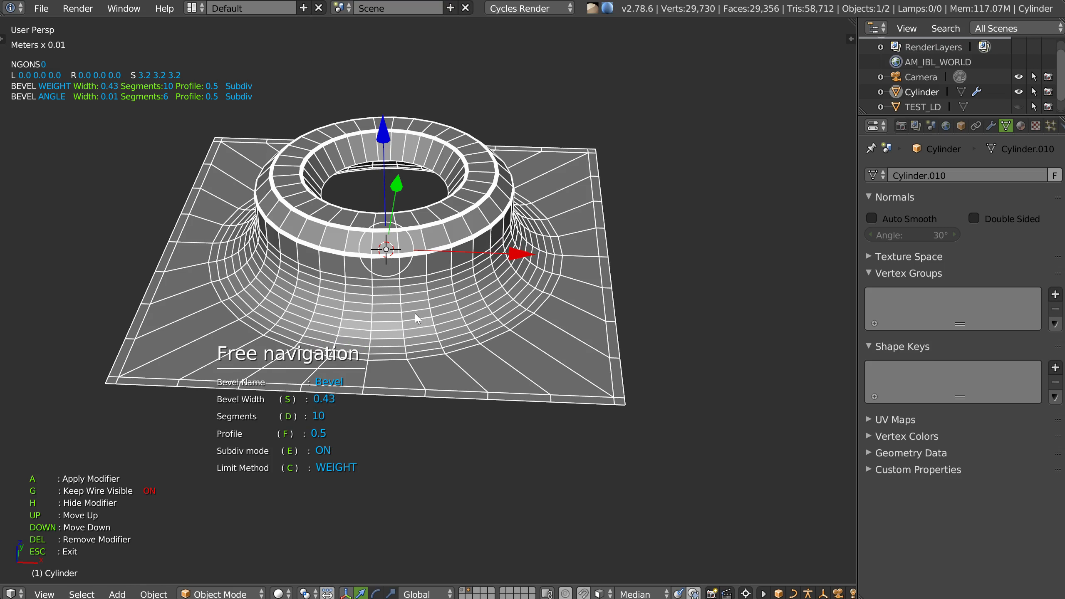
key("d")
left_click(467, 313)
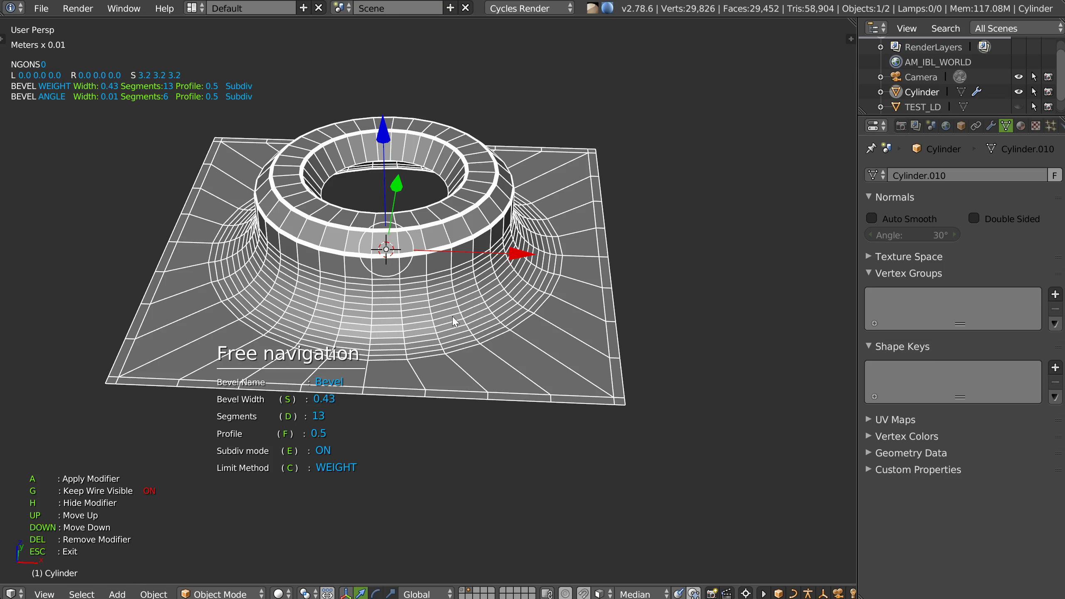
key("d")
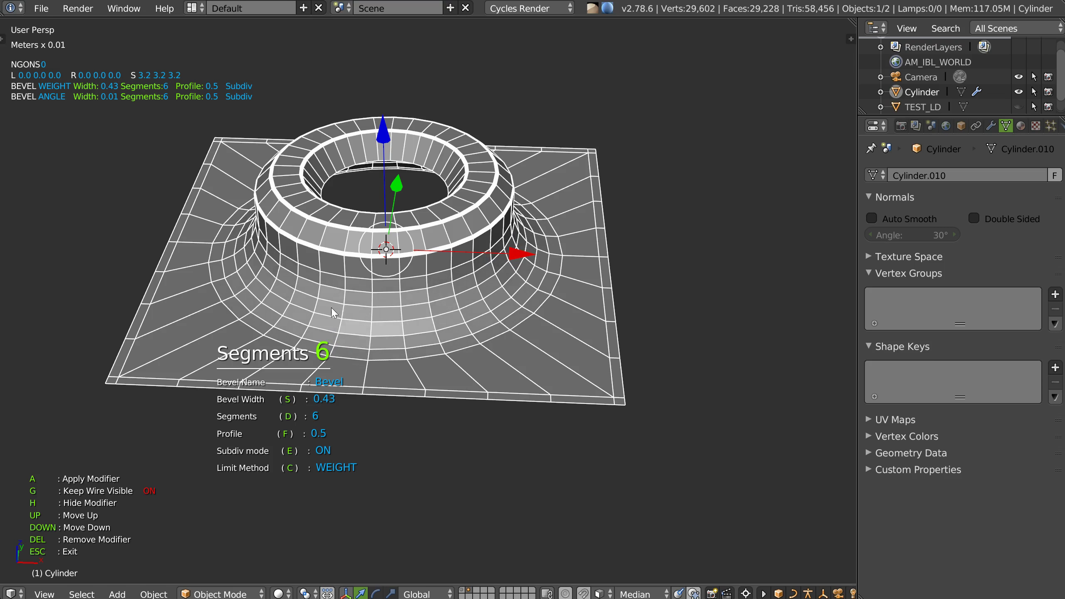
left_click(346, 309)
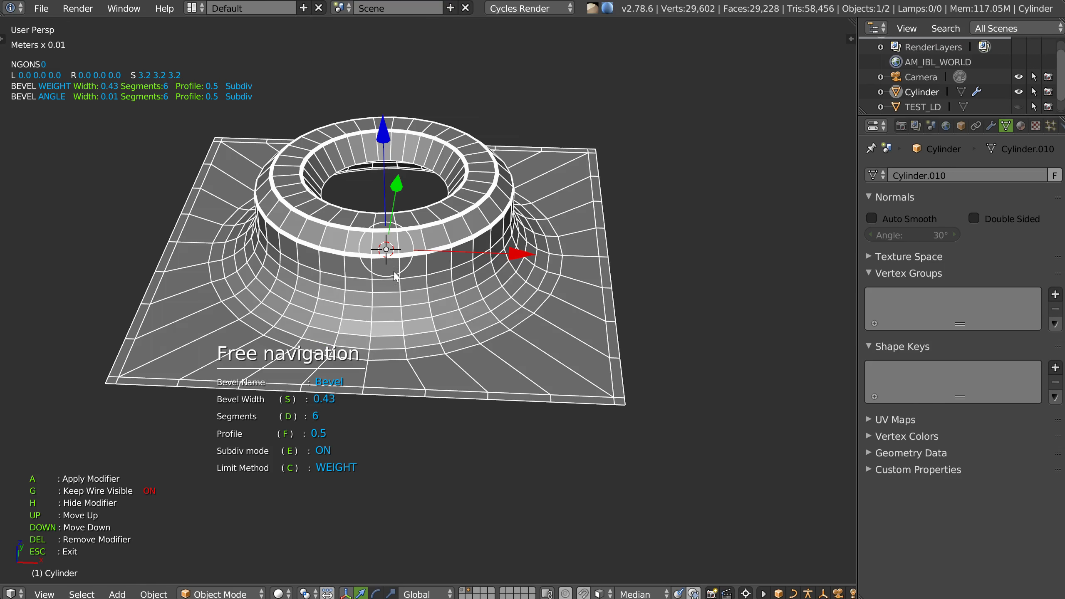
Step: Give the angle bevel a width of 0.01 and 4 segments
scroll(396, 277, "up", 4)
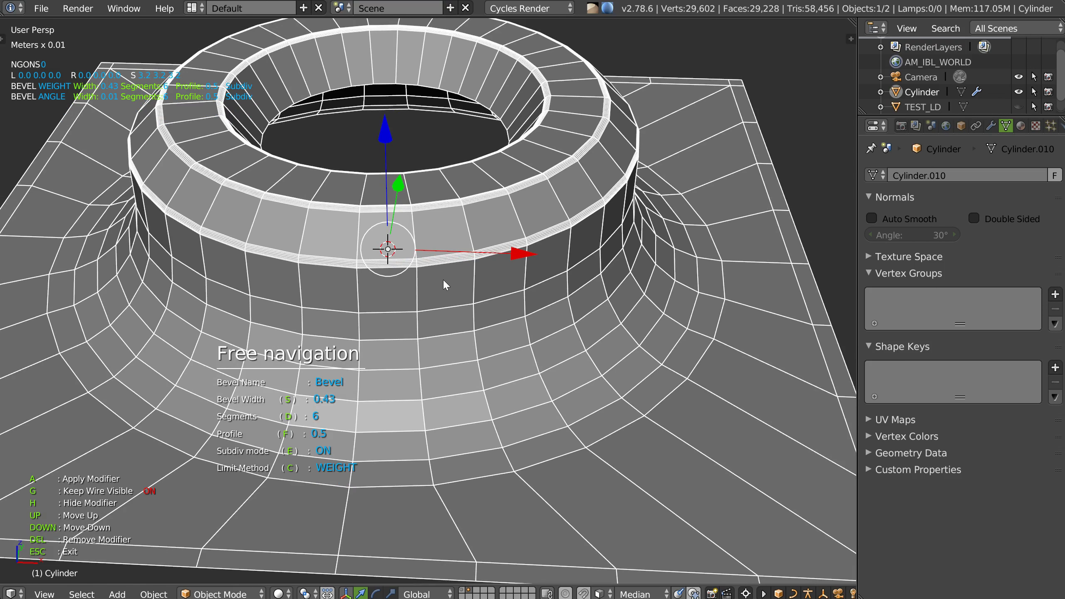
scroll(444, 278, "down", 1)
key("s")
left_click(491, 276)
key("d")
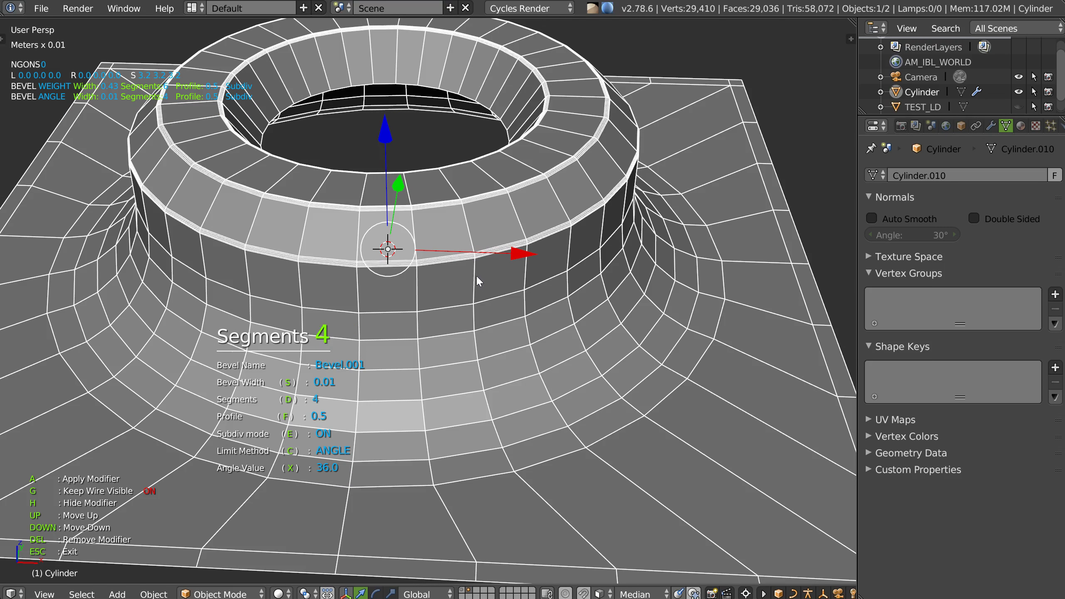
left_click(471, 275)
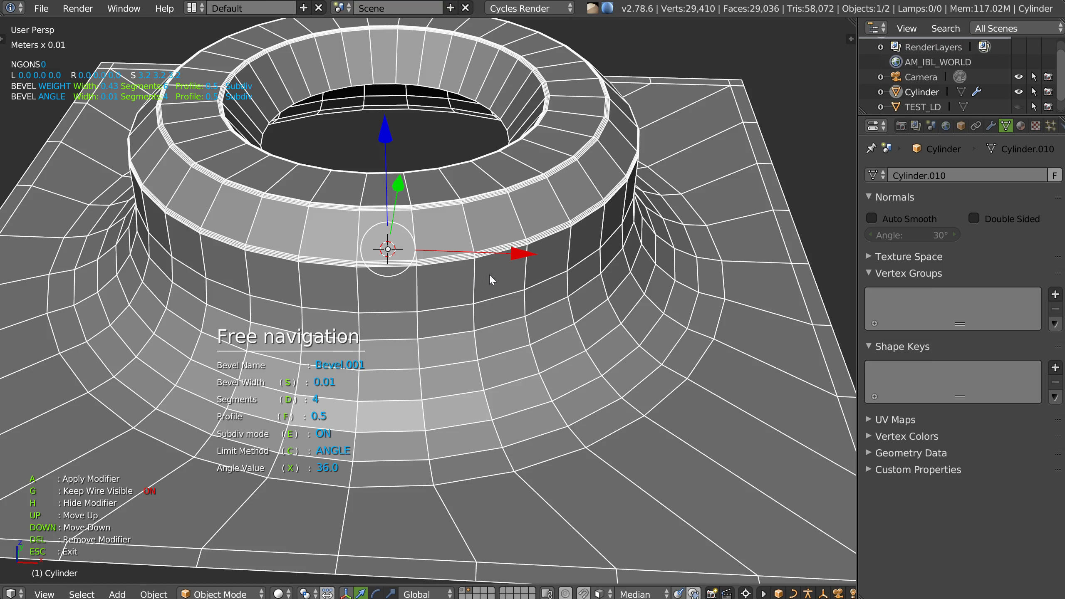
scroll(511, 345, "down", 1)
scroll(499, 350, "down", 2)
Step: Duplicate the Cylinder as Cylinder.001, then reselect the original Cylinder
key("Escape")
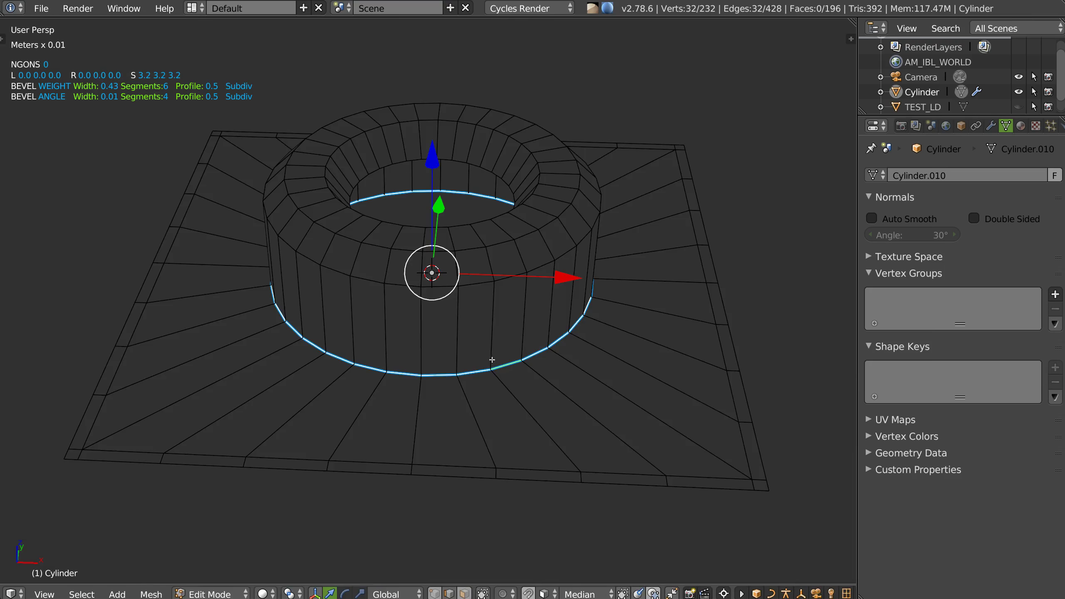
key("Tab")
key("Tab")
key("Tab")
key("Tab")
key("Tab")
key("Tab")
key("Tab")
scroll(482, 335, "down", 2)
mouse_move(482, 335)
middle_mouse_down()
mouse_move(492, 297)
mouse_move(457, 188)
middle_mouse_up()
scroll(457, 188, "down", 2)
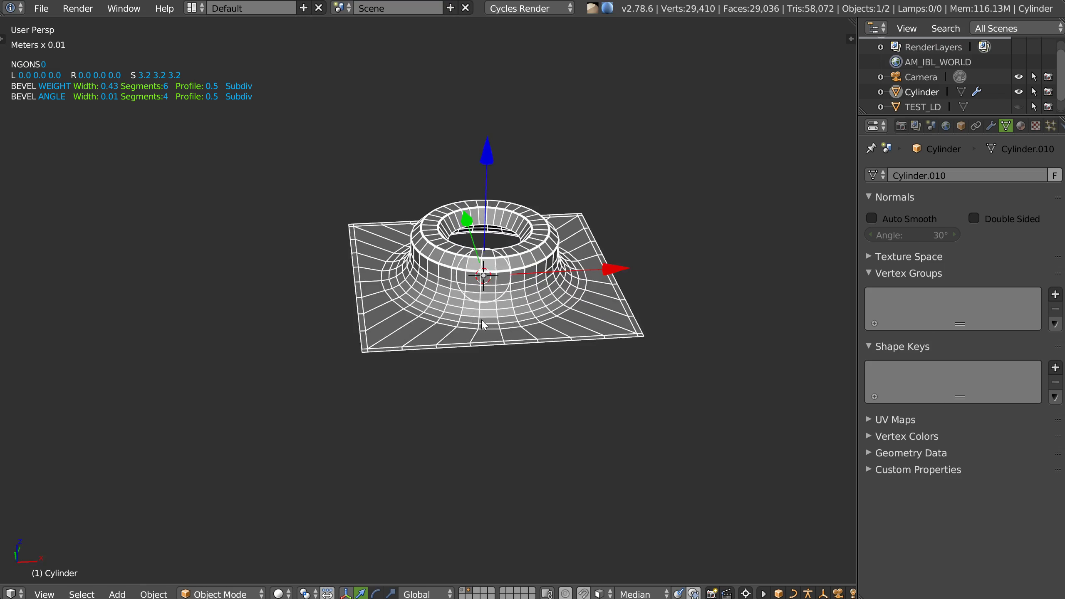
middle_click_drag(431, 295, 425, 296)
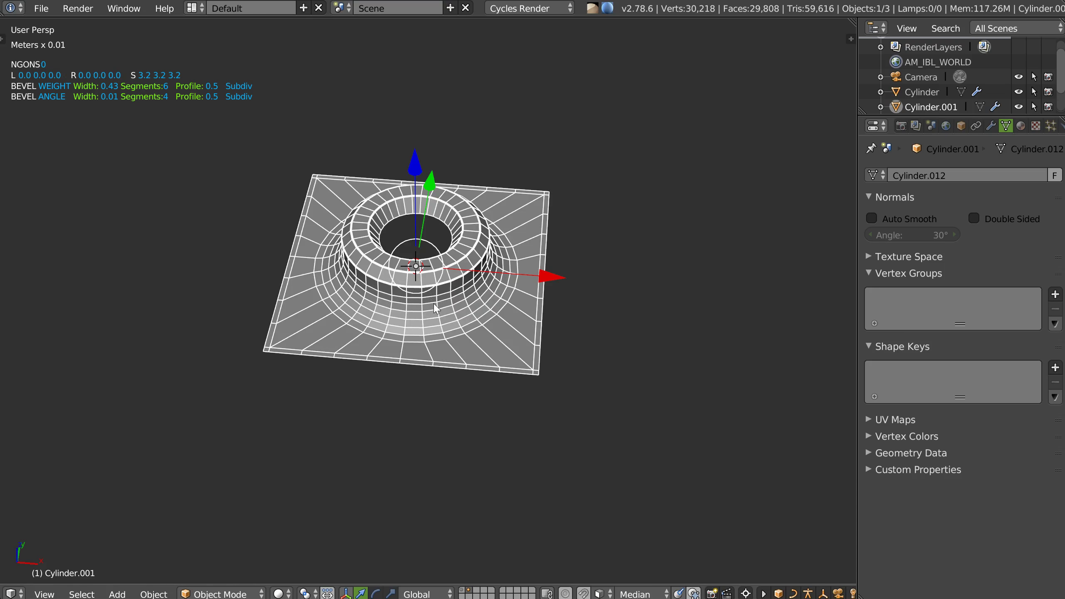
key("a")
right_click(448, 335)
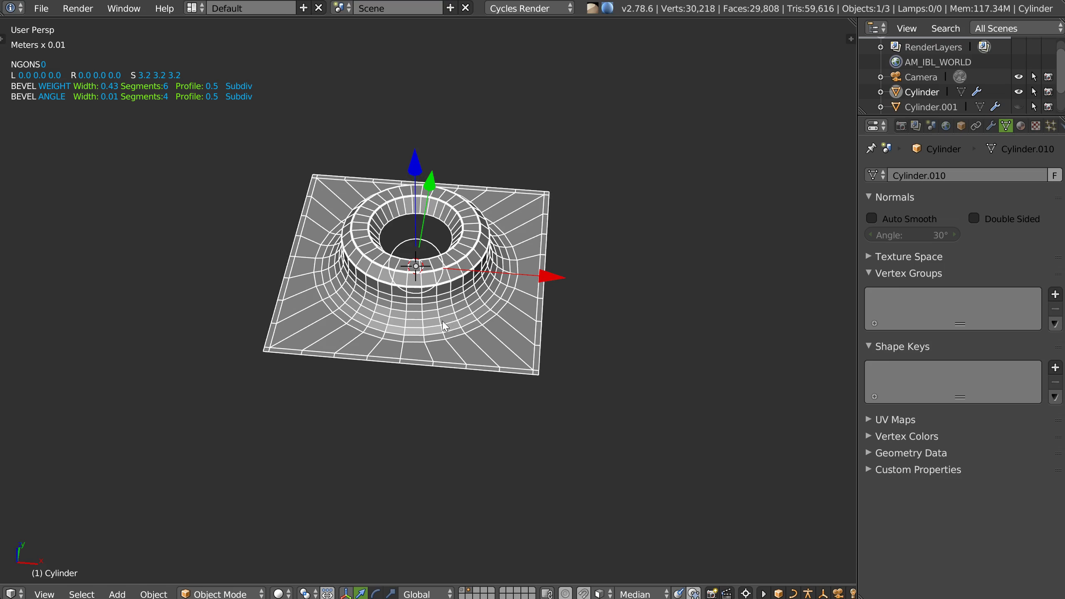
Step: Add a level-2 subdivision surface to the Cylinder and toggle the wireframe overlay off and on
scroll(444, 327, "up", 3)
middle_click_drag(402, 313, 413, 298)
key("w")
key("w")
left_click(534, 317)
mouse_move(534, 317)
middle_mouse_down()
mouse_move(436, 302)
mouse_move(483, 298)
mouse_move(418, 308)
mouse_move(548, 364)
middle_mouse_up()
key("w")
left_click(475, 306)
key("w")
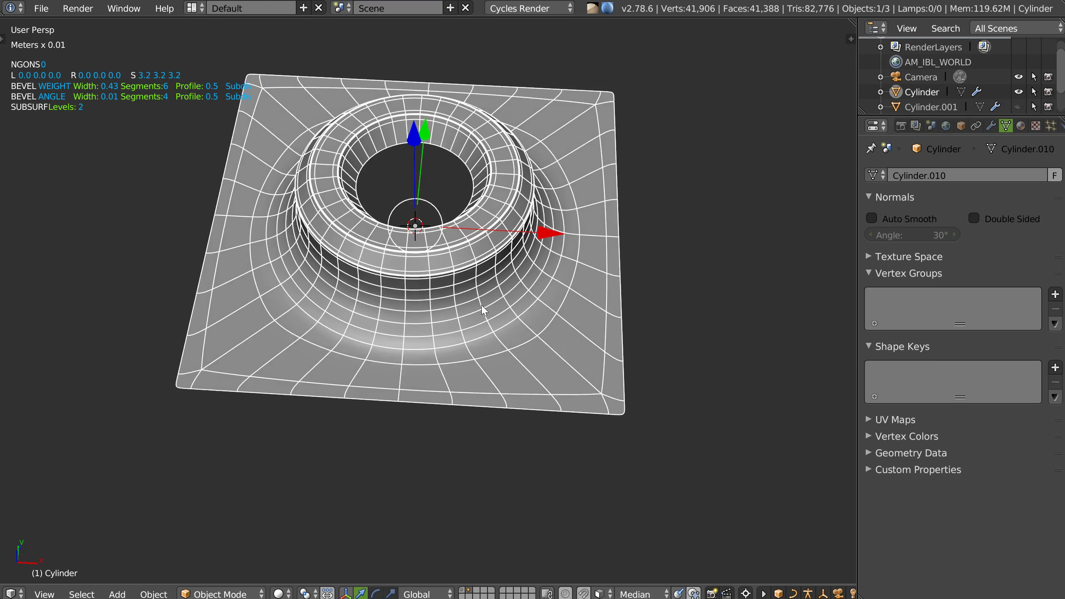
key("Tab")
Step: Cut a centred edge loop into the Cylinder's base plane
key("z")
key("ctrl+r")
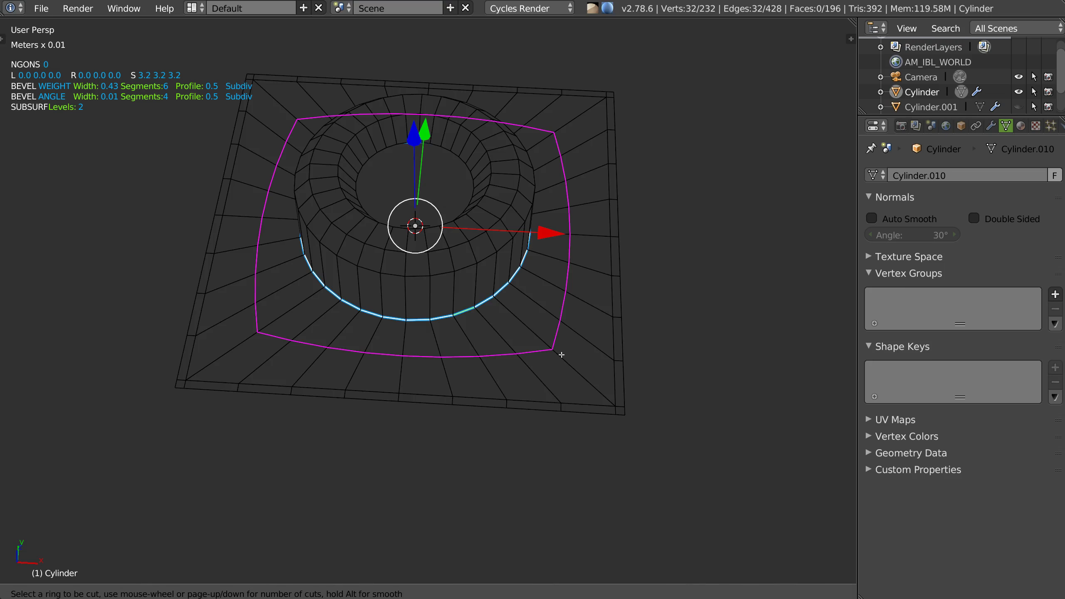
left_click(562, 355)
right_click(545, 369)
key("Tab")
key("Tab")
Step: Try LoopTools Circle on the new loop, then undo the distorted result
right_click(512, 357)
left_click(688, 270)
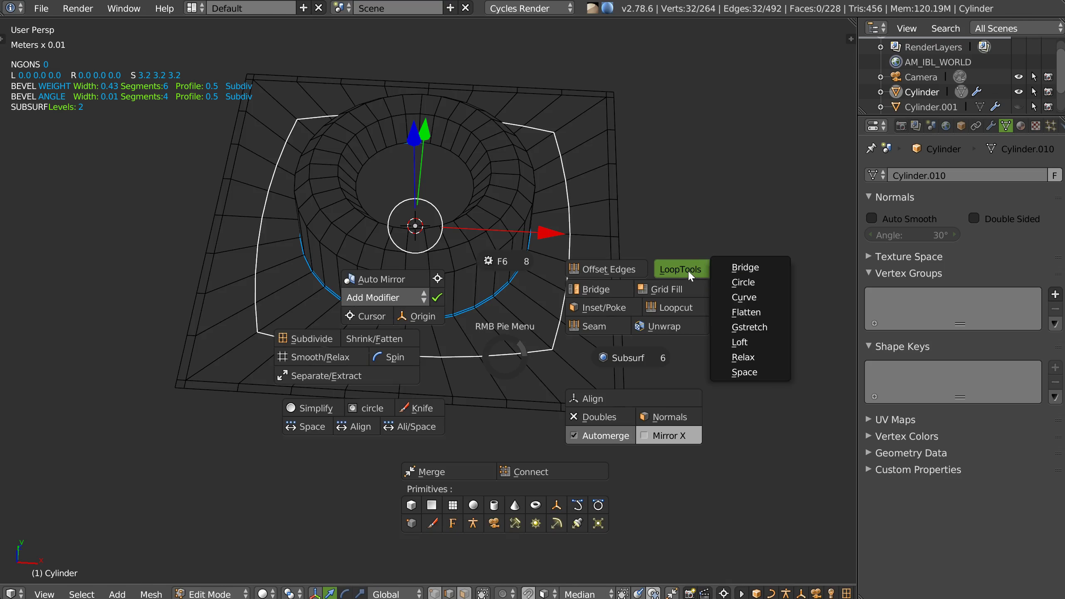
left_click(748, 282)
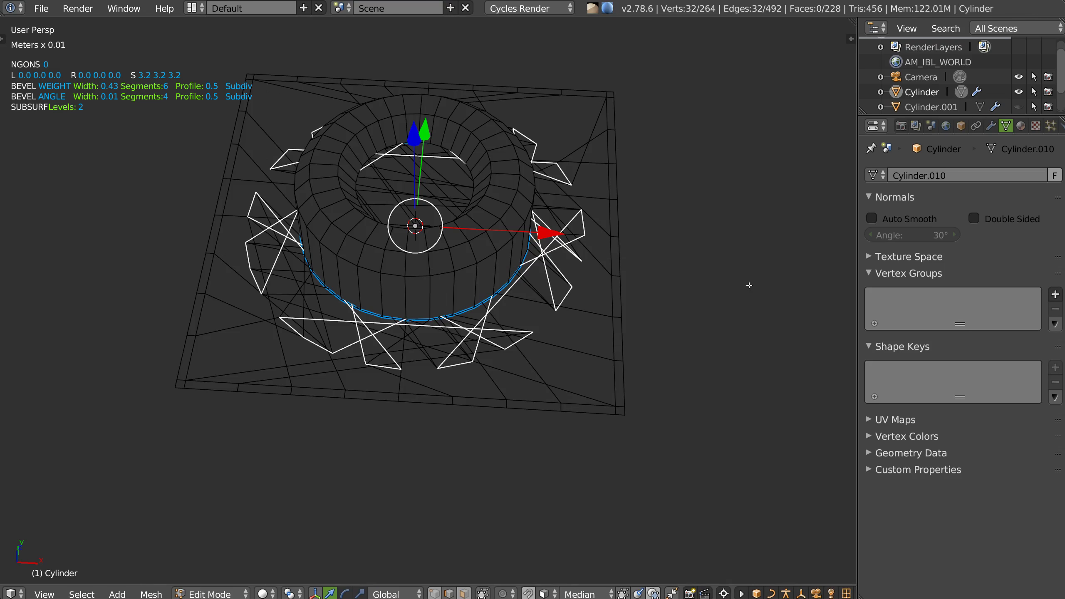
key("ctrl+z")
mouse_move(498, 277)
middle_mouse_down()
mouse_move(476, 295)
mouse_move(481, 333)
mouse_move(433, 376)
middle_mouse_up()
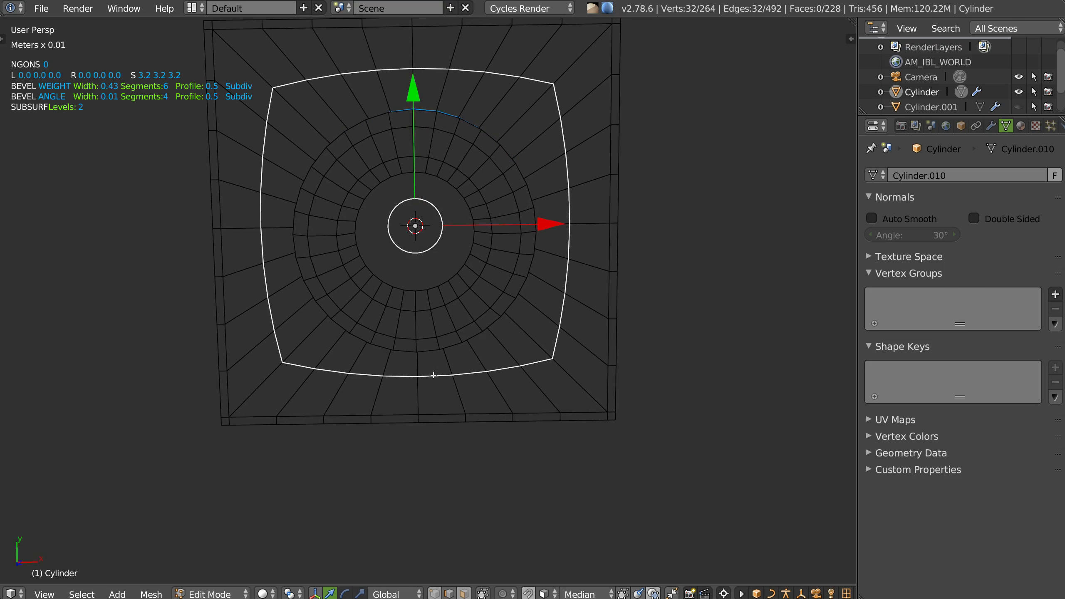
Step: Retry LoopTools Circle, then discard the added loop and return to Object Mode
right_click(345, 371)
left_click(517, 283)
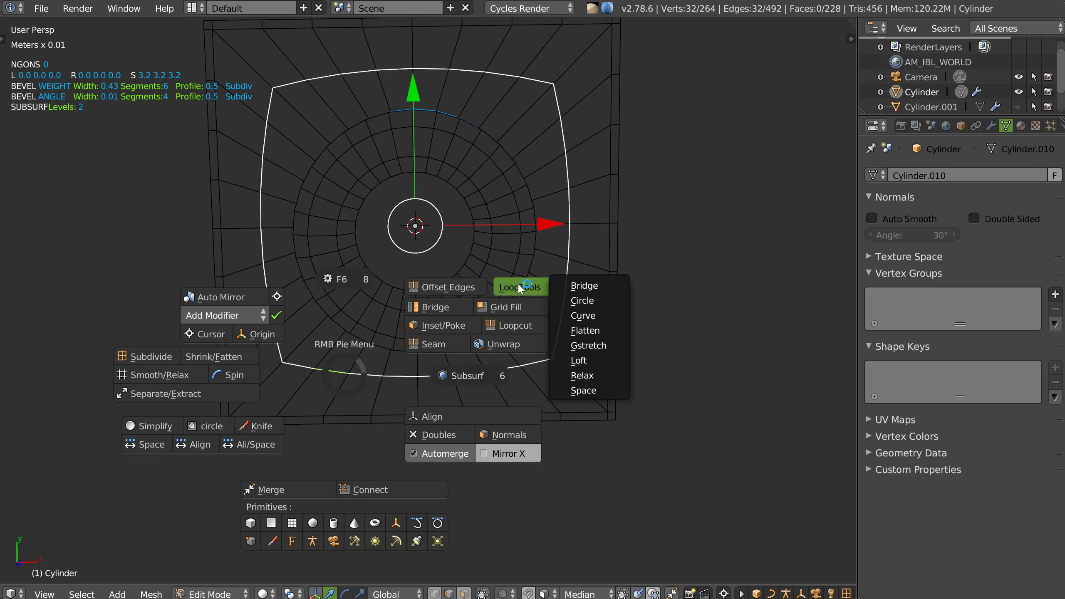
left_click(598, 301)
middle_click_drag(451, 340, 448, 272)
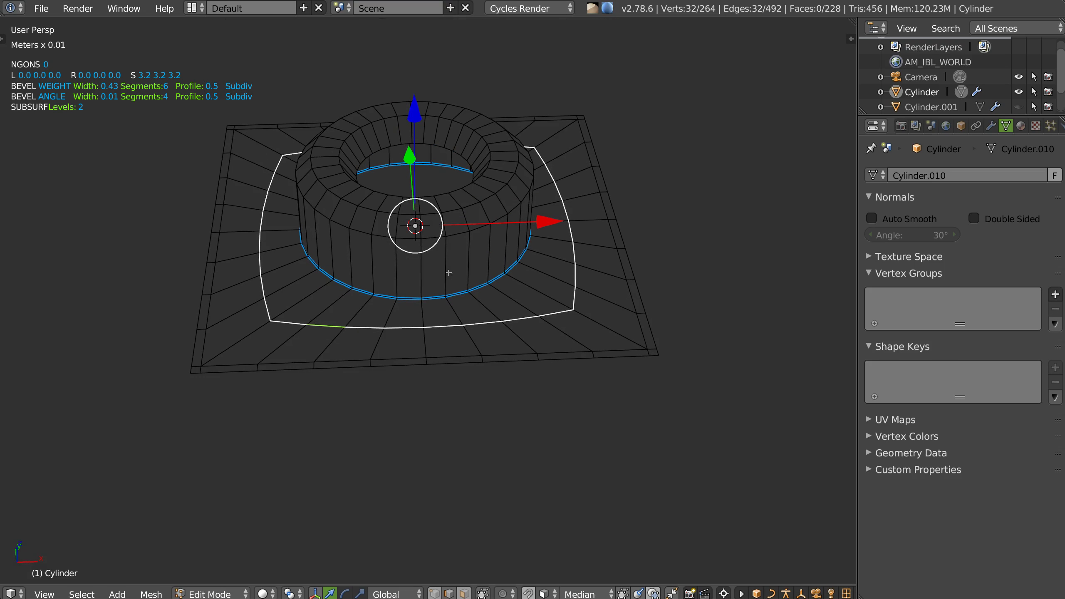
key("a")
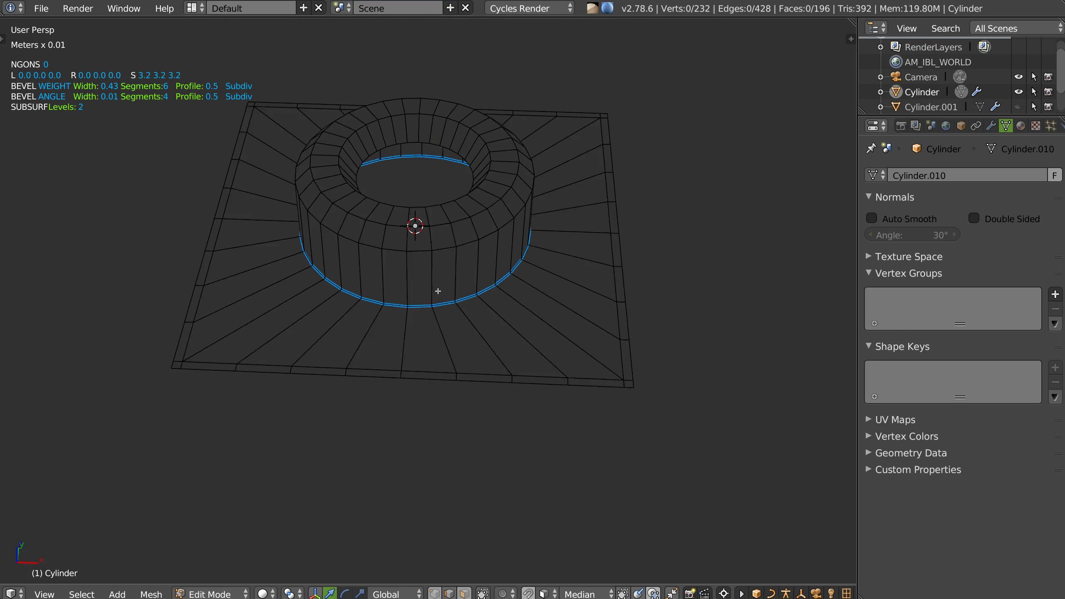
key("Tab")
Step: Remove the Cylinder's subdivision surface and apply both Bevel modifiers to its mesh
key("ctrl+0")
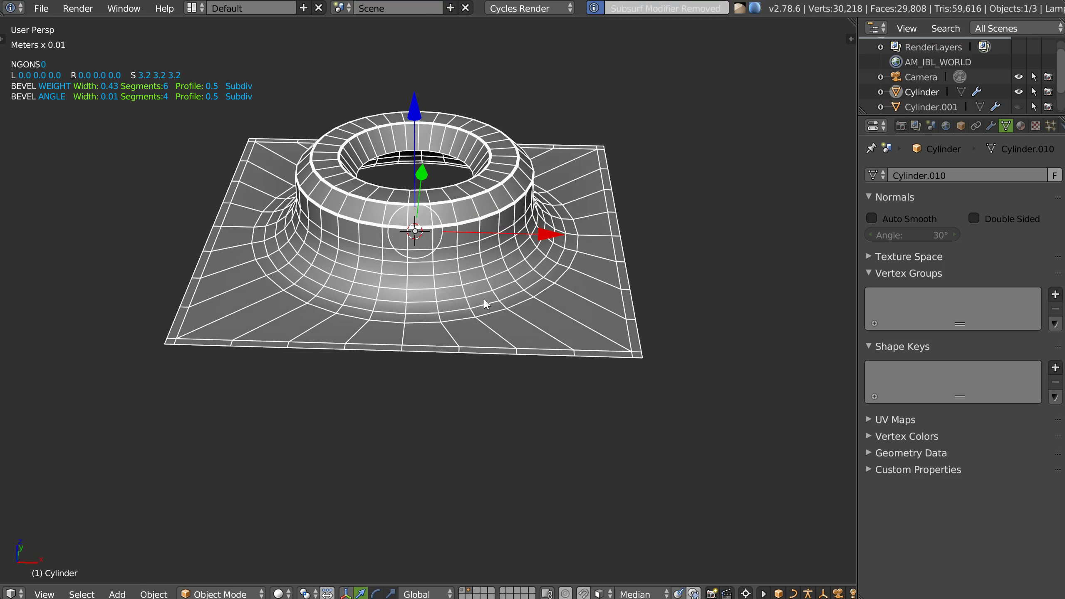
key("shift+space")
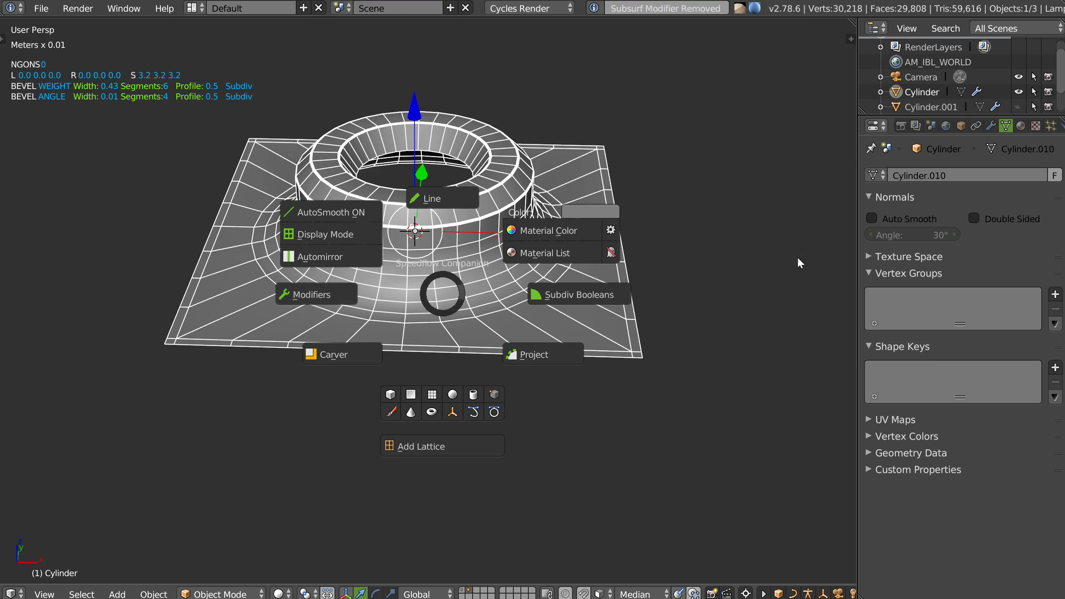
left_click(321, 303)
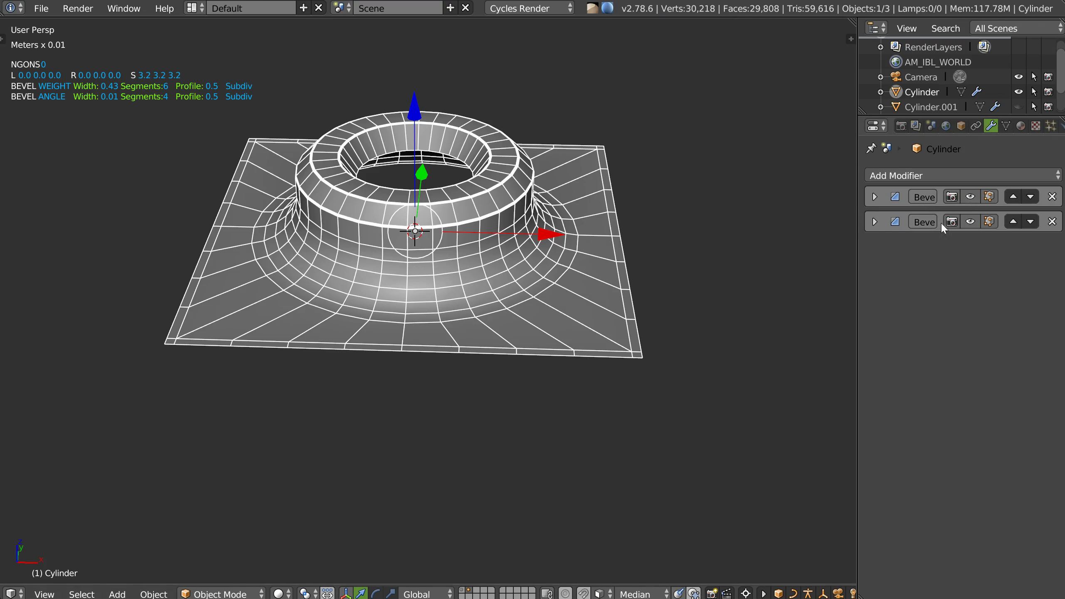
key("q")
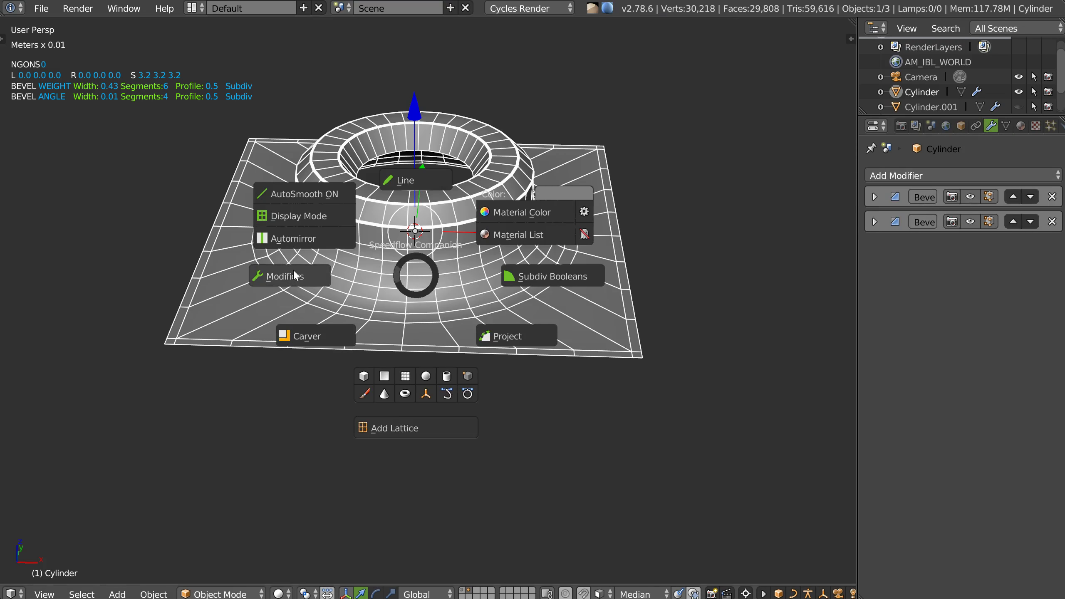
left_click(294, 279)
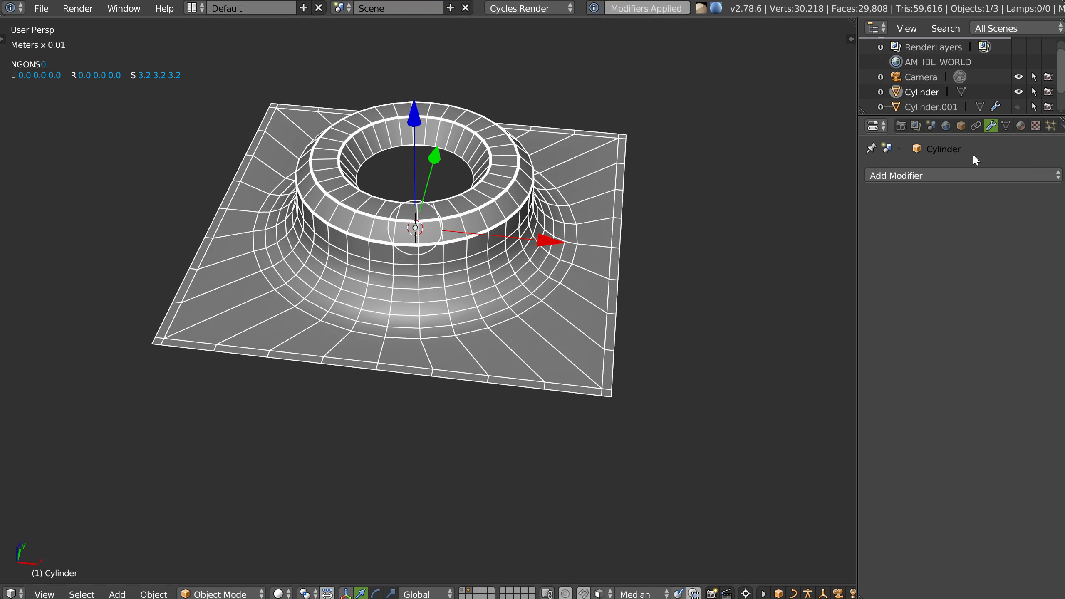
scroll(474, 207, "up", 1)
scroll(474, 208, "up", 2)
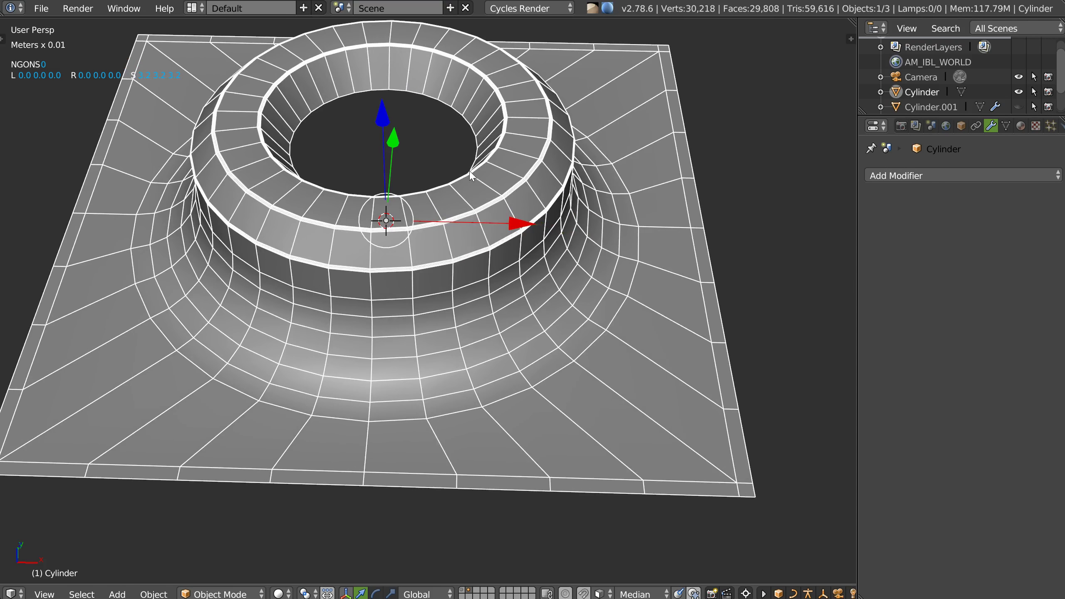
key("Tab")
Step: Add a centred edge loop on the Cylinder's top rim and shade the mesh smooth
key("ctrl+r")
left_click(480, 191)
right_click(480, 191)
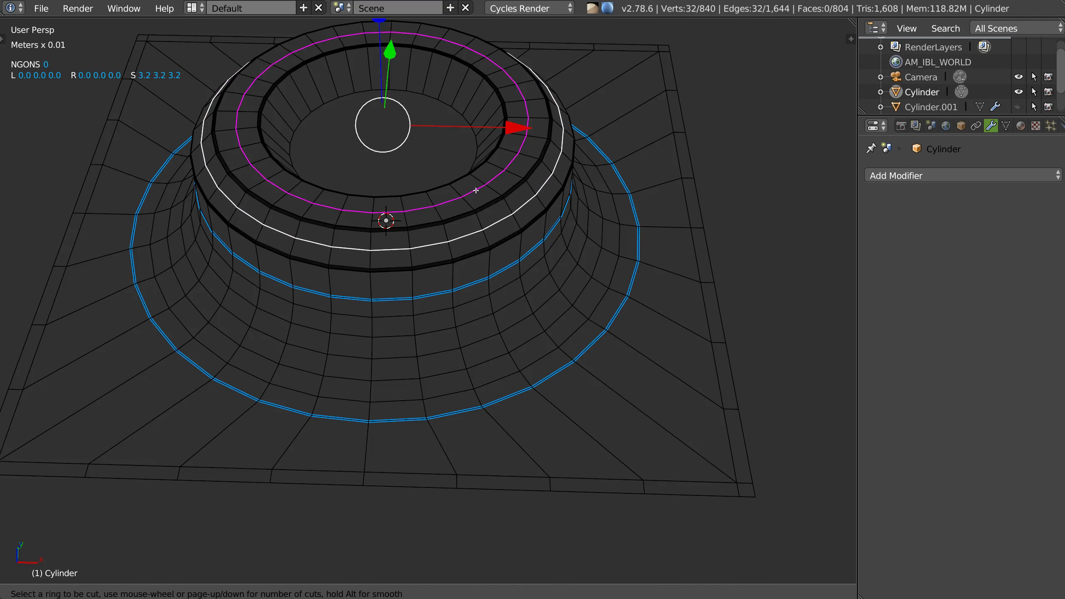
key("g")
key("g")
key("Escape")
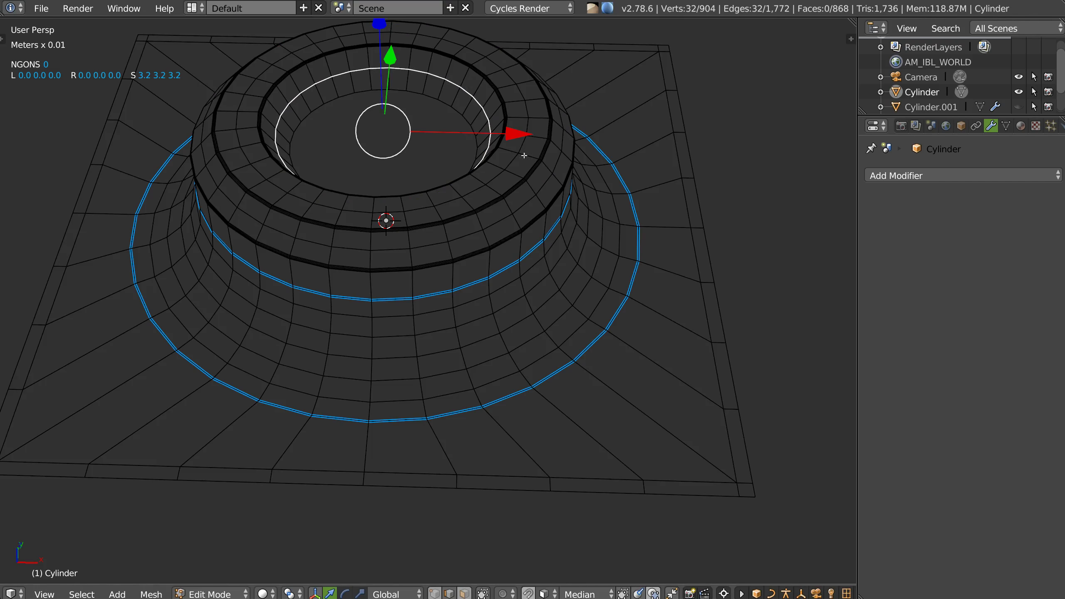
key("Tab")
key("Tab")
key("a")
key("w")
left_click(569, 357)
key("Tab")
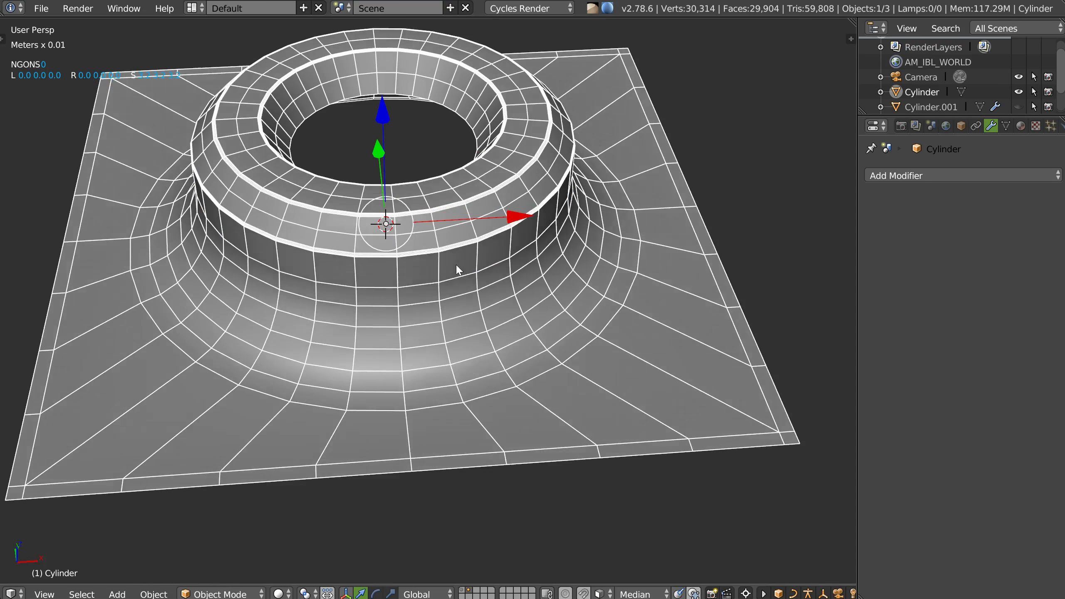
Step: Unhide Test_HD in the Outliner and zoom the viewport in on the model
mouse_move(503, 275)
middle_mouse_down()
mouse_move(429, 262)
mouse_move(473, 271)
mouse_move(464, 268)
middle_mouse_up()
scroll(476, 269, "down", 2)
scroll(958, 49, "down", 2)
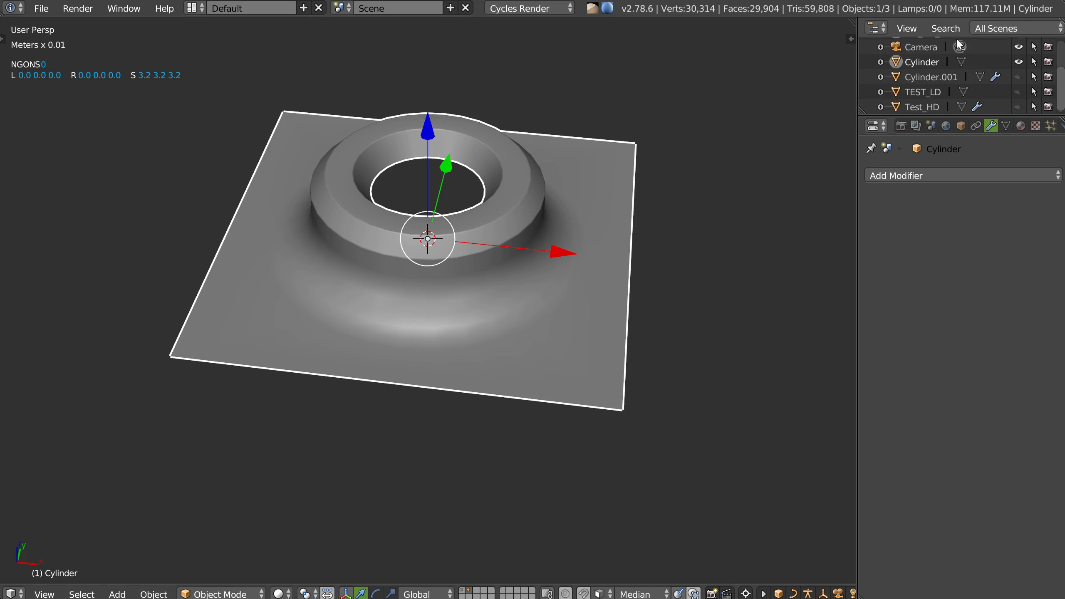
left_click(1019, 107)
scroll(479, 149, "up", 2)
scroll(470, 202, "up", 1)
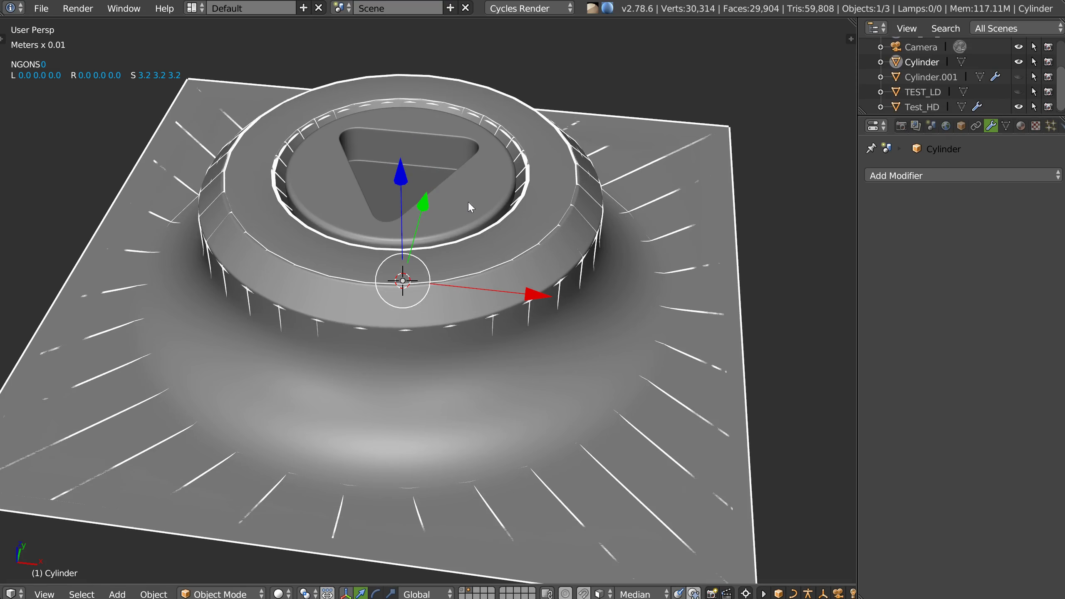
scroll(460, 217, "up", 1)
scroll(482, 202, "up", 1)
scroll(494, 191, "down", 2)
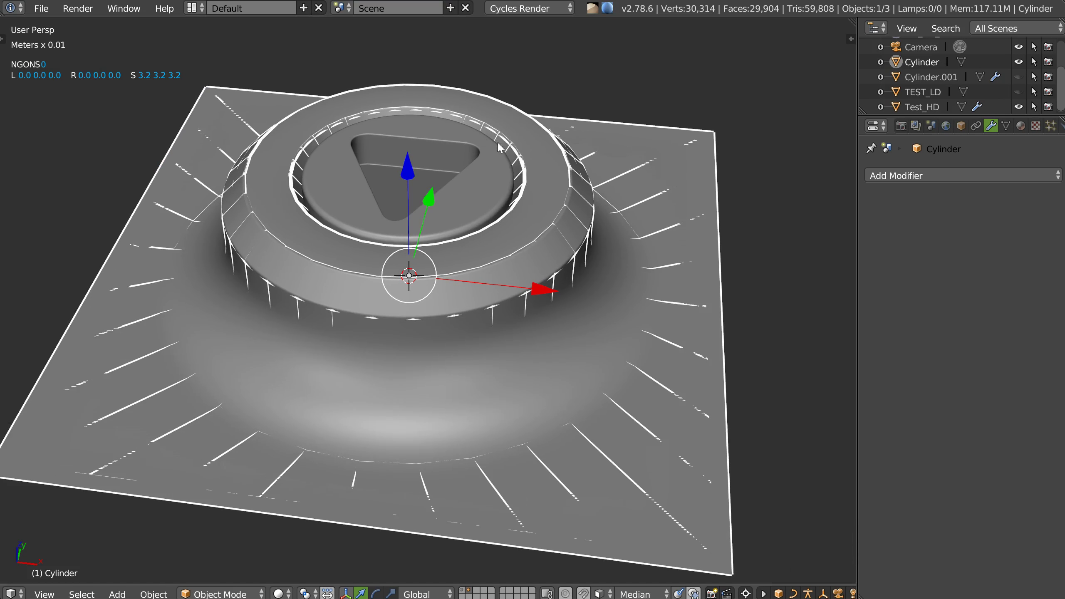
scroll(522, 160, "up", 1)
Step: Add a new cylinder with 32 vertices
scroll(478, 206, "down", 1)
right_click(466, 226)
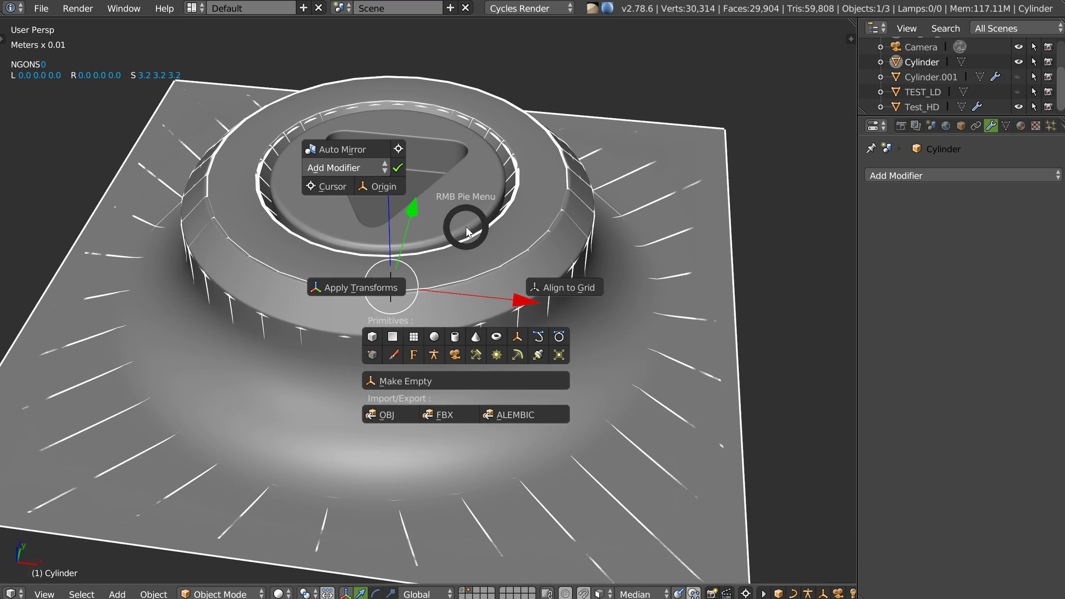
left_click(456, 337)
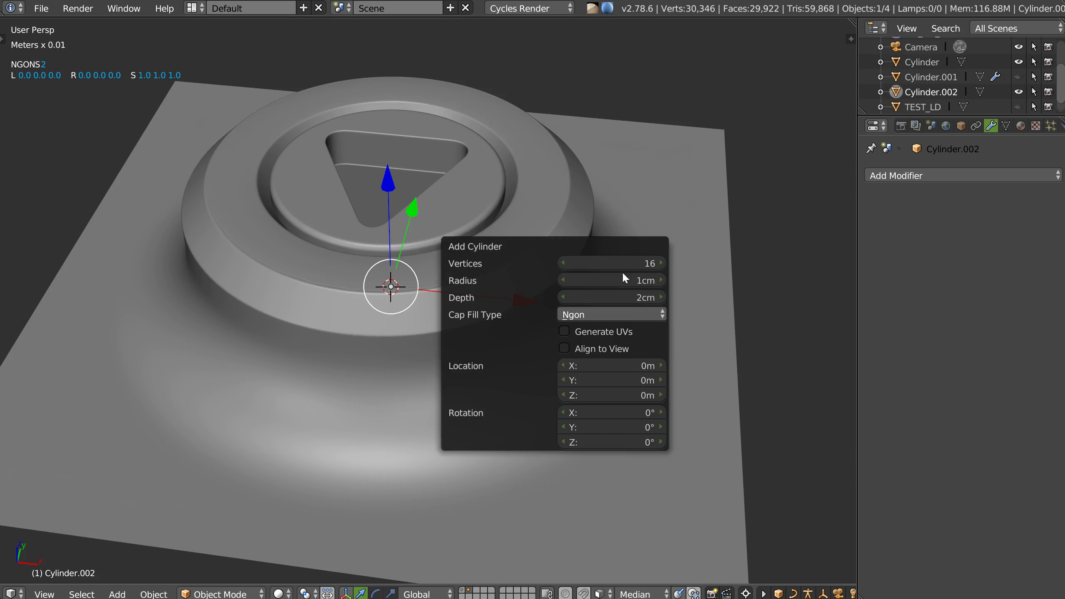
left_click(602, 264)
type("32")
key("Return")
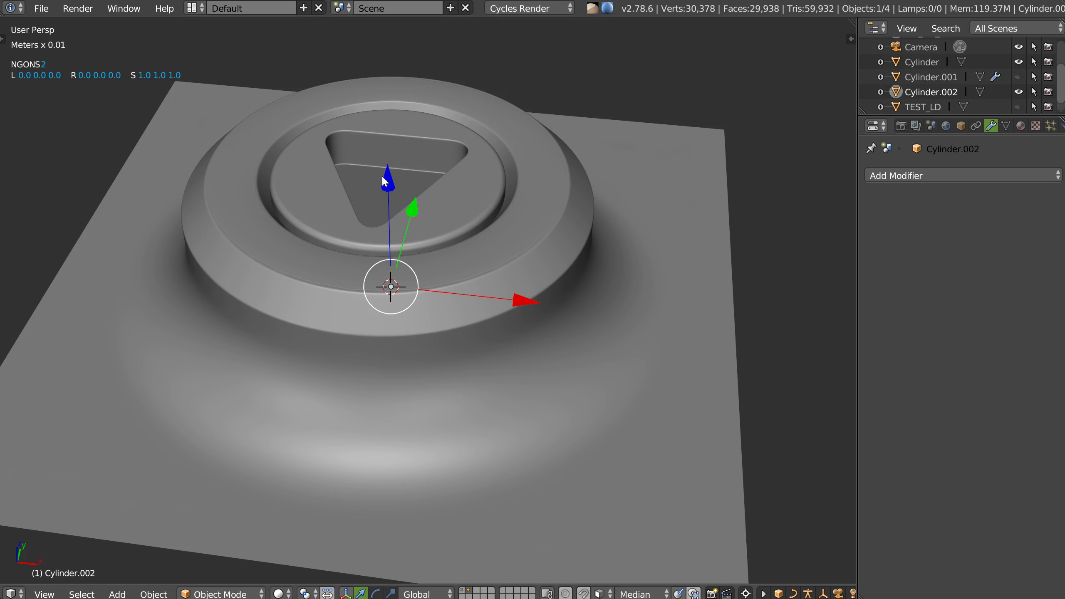
Step: Raise the new cylinder above the base and scale it up by 1.8
left_click_drag(390, 170, 395, 98)
key("s")
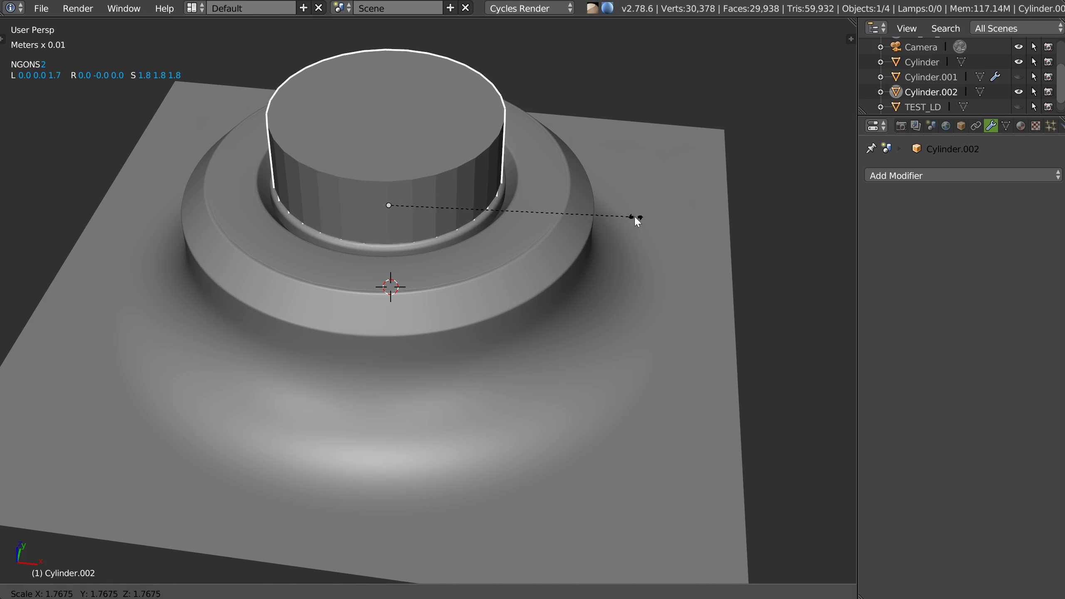
left_click(649, 223)
key("q")
left_click(419, 134)
middle_click_drag(356, 178, 378, 205)
key("q")
left_click(274, 146)
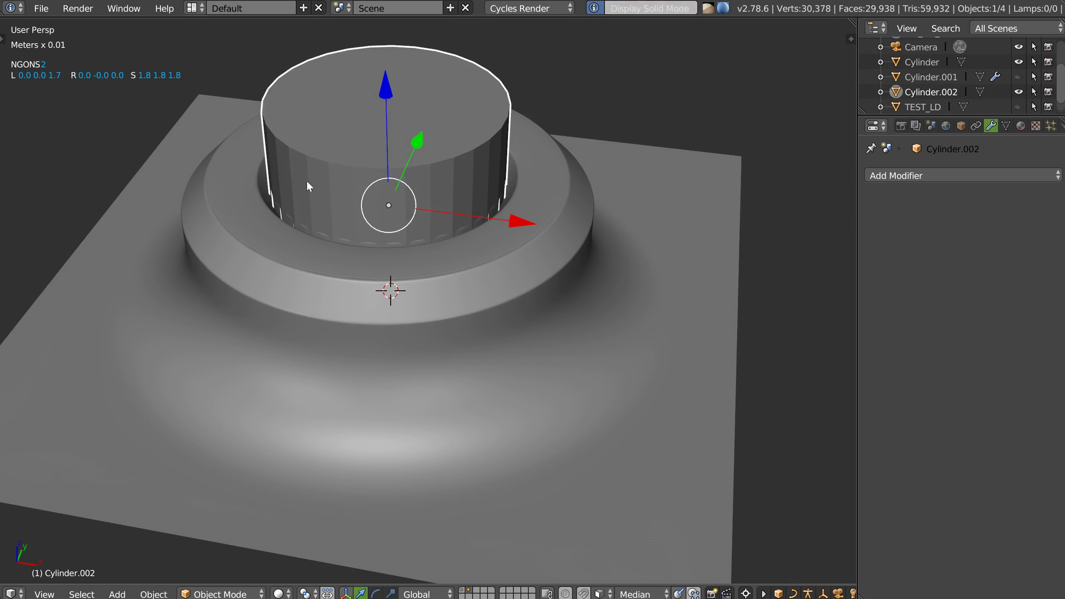
Step: In Edit Mode, lower the cylinder's top face down into the button's recess
key("Tab")
right_click(370, 141)
middle_click_drag(370, 141, 376, 42)
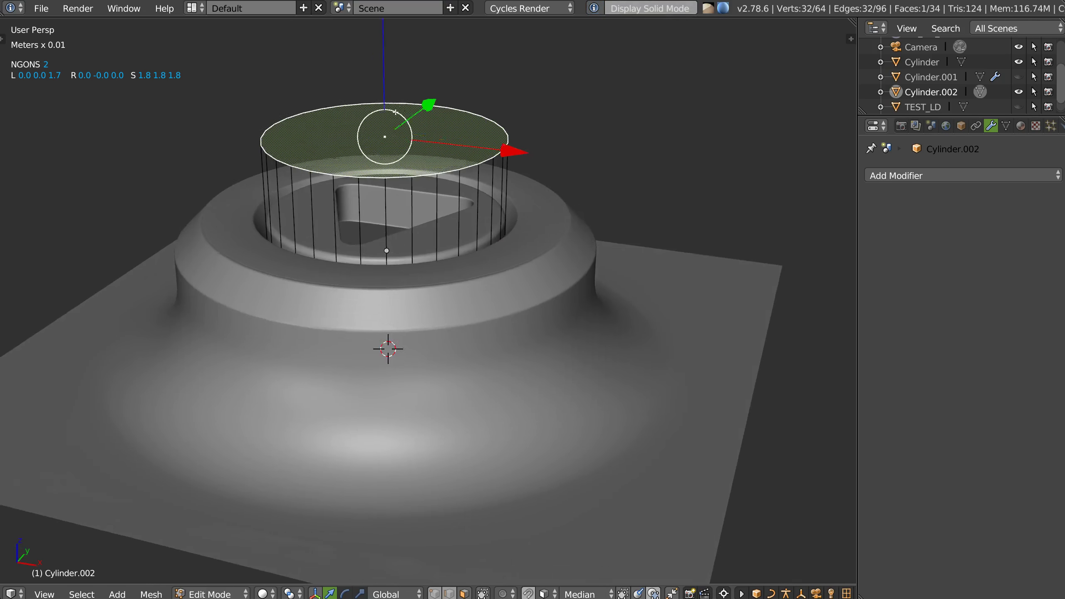
left_click_drag(375, 37, 375, 126)
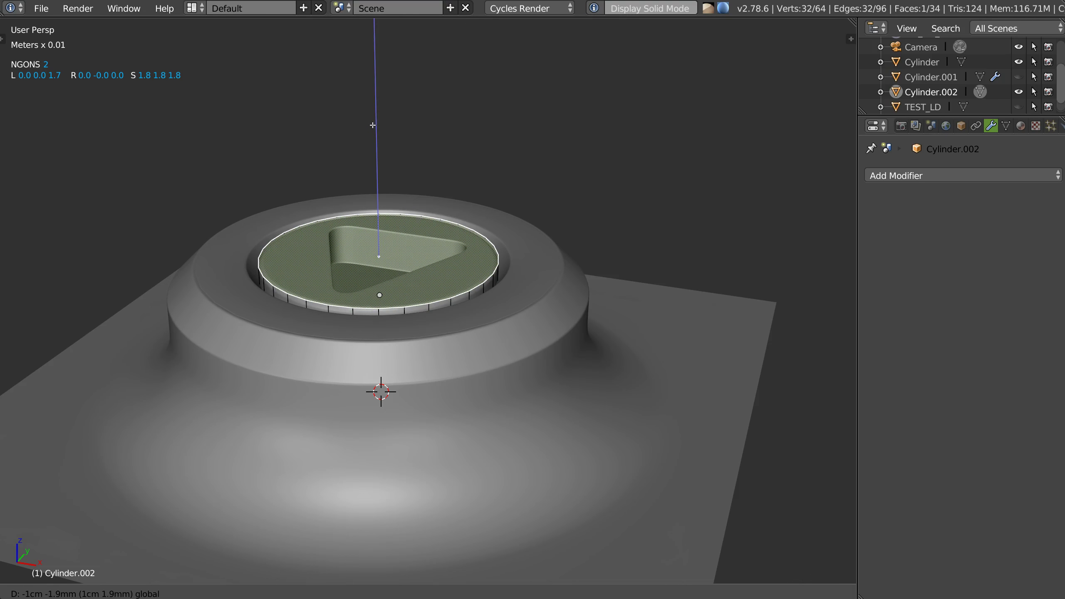
left_click(375, 127)
middle_click_drag(375, 126, 332, 252)
Step: Enable selecting through the mesh and delete the cylinder's top face
scroll(332, 252, "up", 3)
key("Tab")
left_click(290, 266)
middle_click_drag(371, 426, 395, 412)
left_click(370, 297)
middle_click_drag(370, 298, 382, 266)
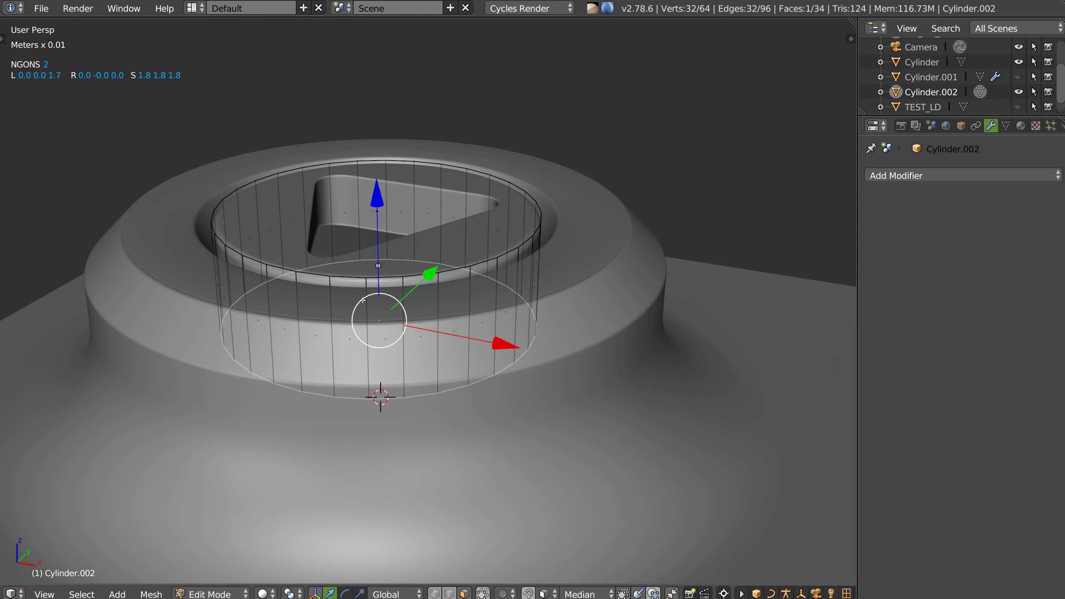
key("x")
left_click(494, 313)
Step: Bevel the cylinder's top rim loop, 0.06 wide with 4 segments
middle_click_drag(495, 313, 399, 323)
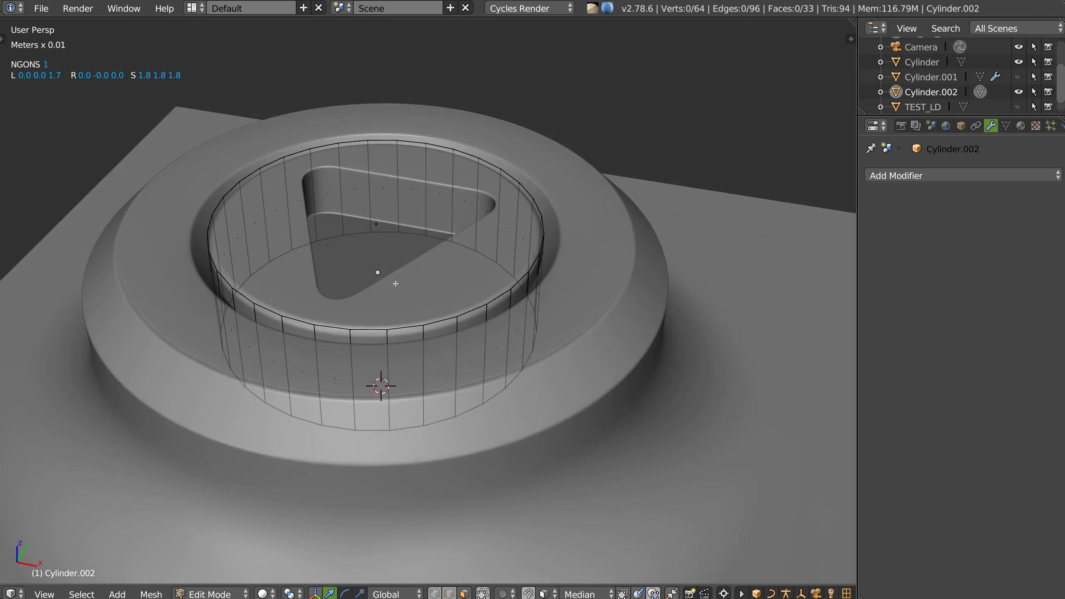
right_click(399, 323, "alt")
key("space")
left_click(531, 337)
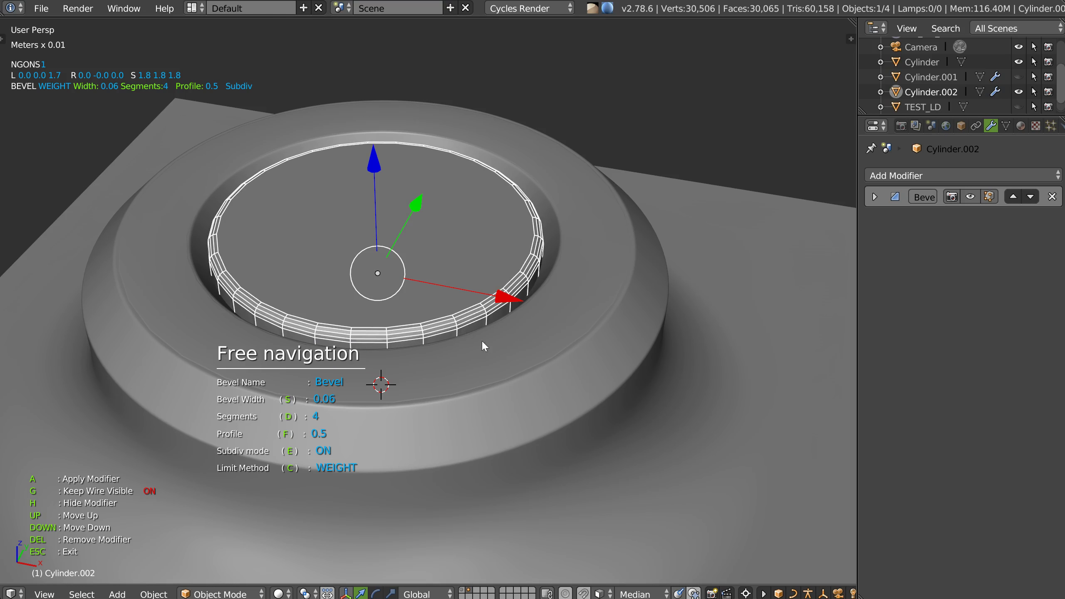
Step: Finish the rim bevel and display the ring cylinder as wireframe
key("Escape")
scroll(409, 281, "down", 2)
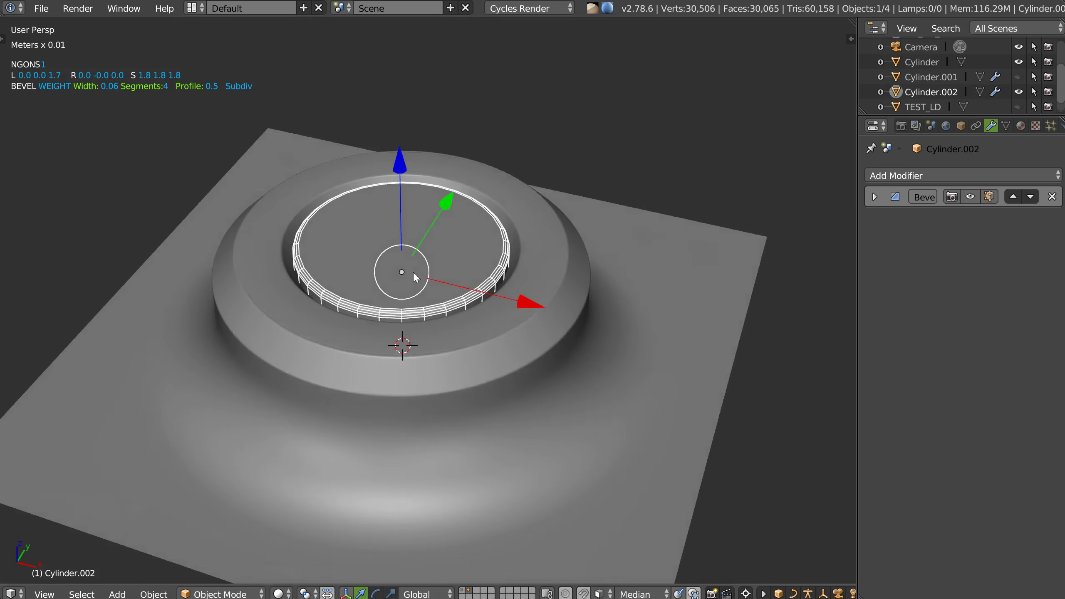
middle_click_drag(409, 281, 409, 310)
key("space")
left_click(272, 245)
middle_click_drag(272, 245, 469, 248)
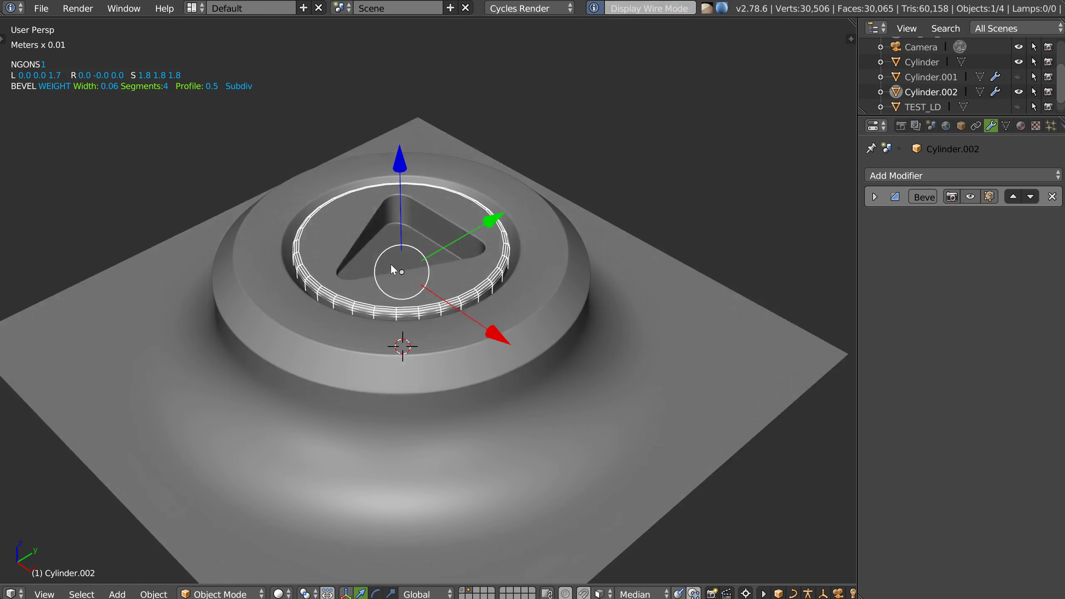
Step: Add a trial cube, raise it along Z, then delete it
key("shift+a")
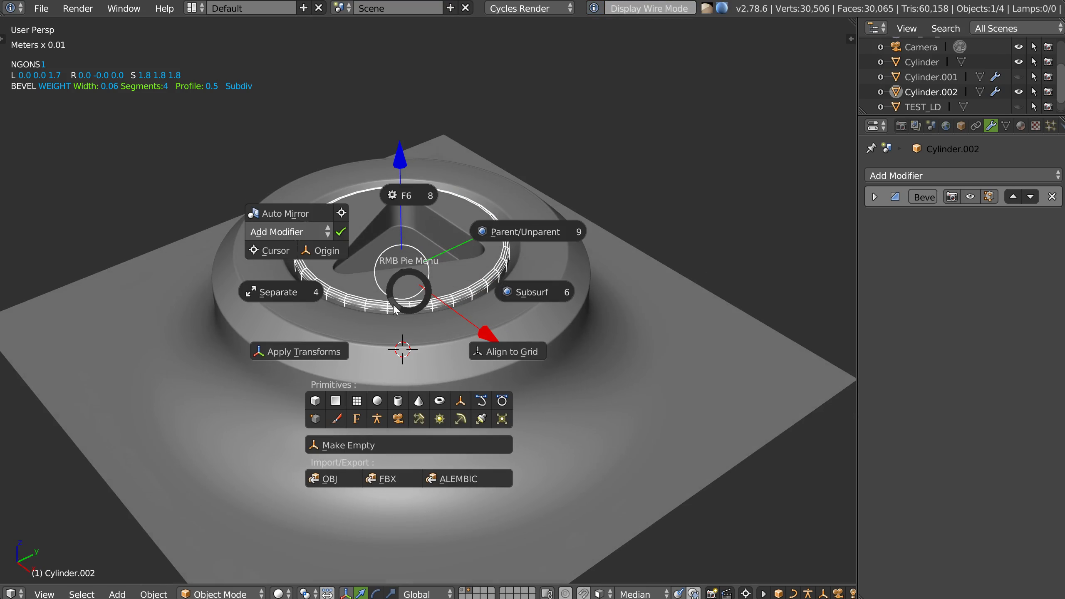
left_click(323, 398)
left_click_drag(410, 254, 399, 141)
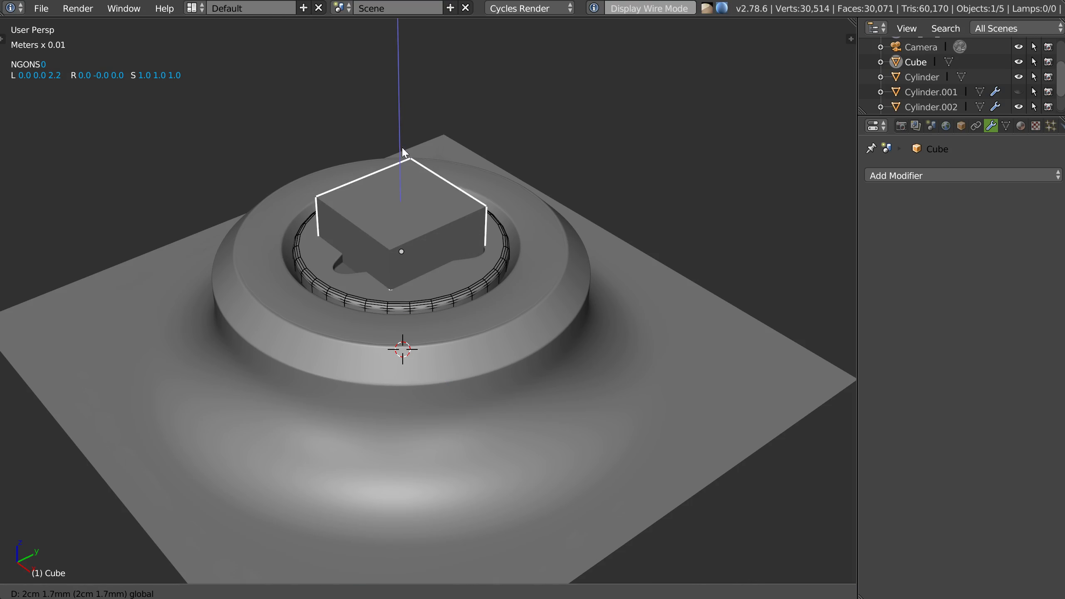
key("x")
left_click(394, 273)
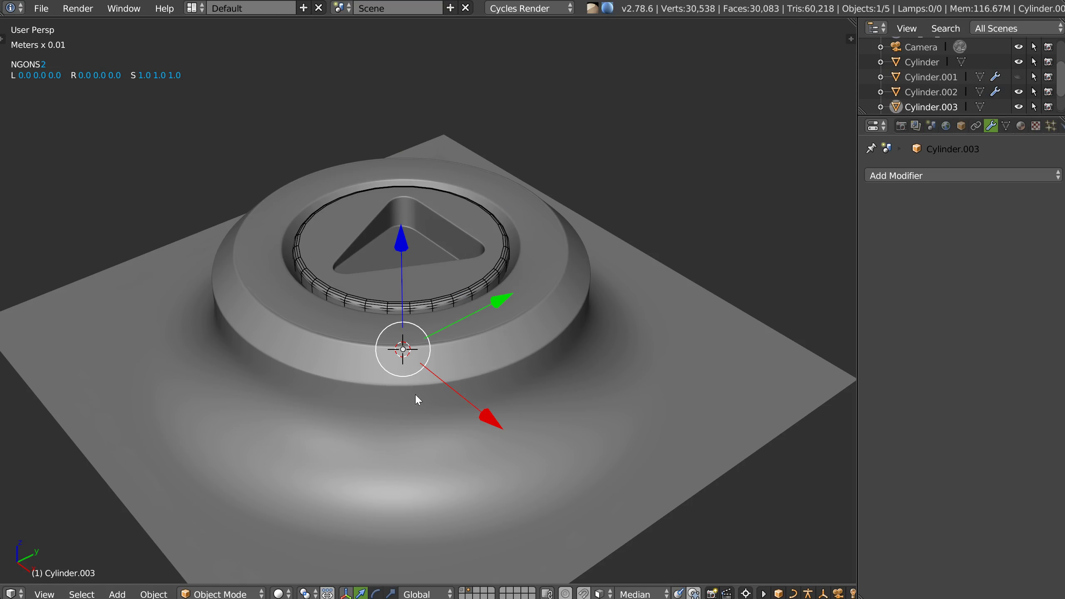
Step: Reduce Cylinder.003 to 3 vertices and raise the triangular prism above the button
key("F6")
left_click(587, 337)
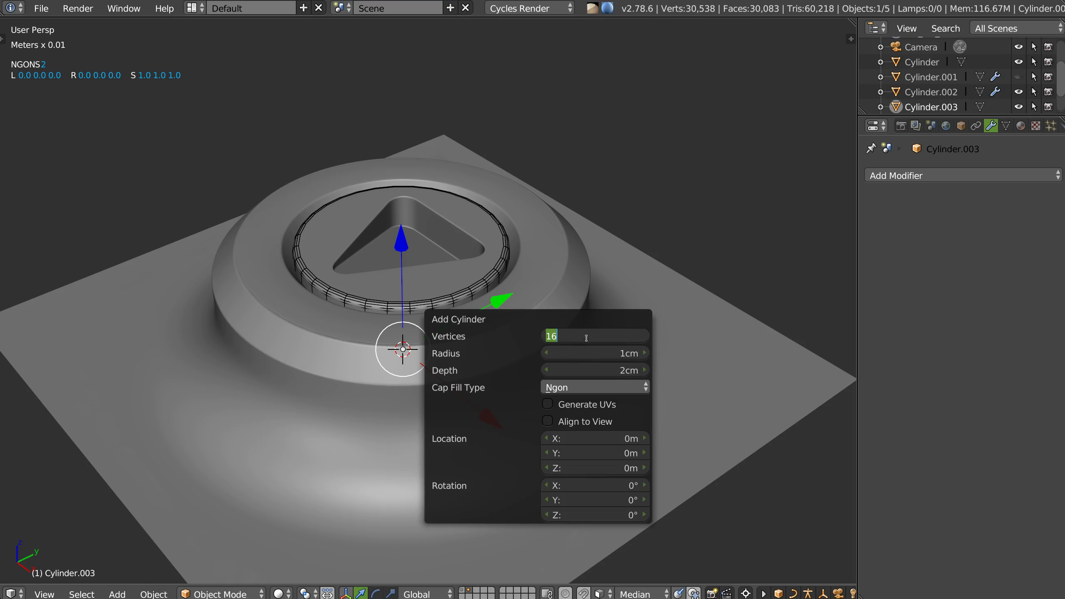
type("3")
key("Return")
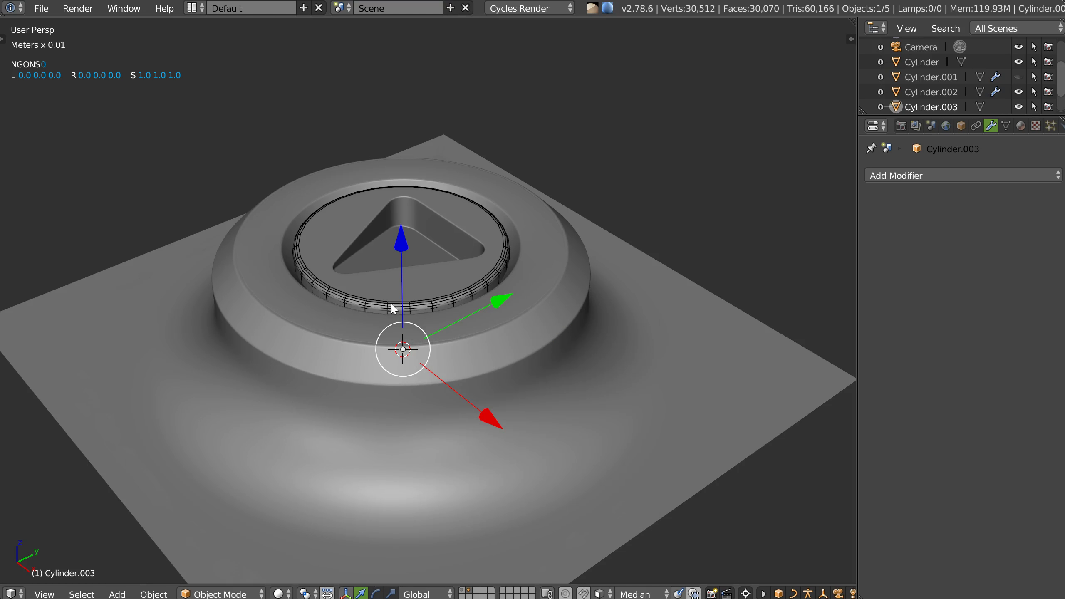
left_click_drag(406, 232, 406, 189)
middle_click_drag(402, 201, 406, 246)
Step: Rotate the prism 180° around Z and scale it up 1.7 times
key("alt+s")
left_click(310, 278)
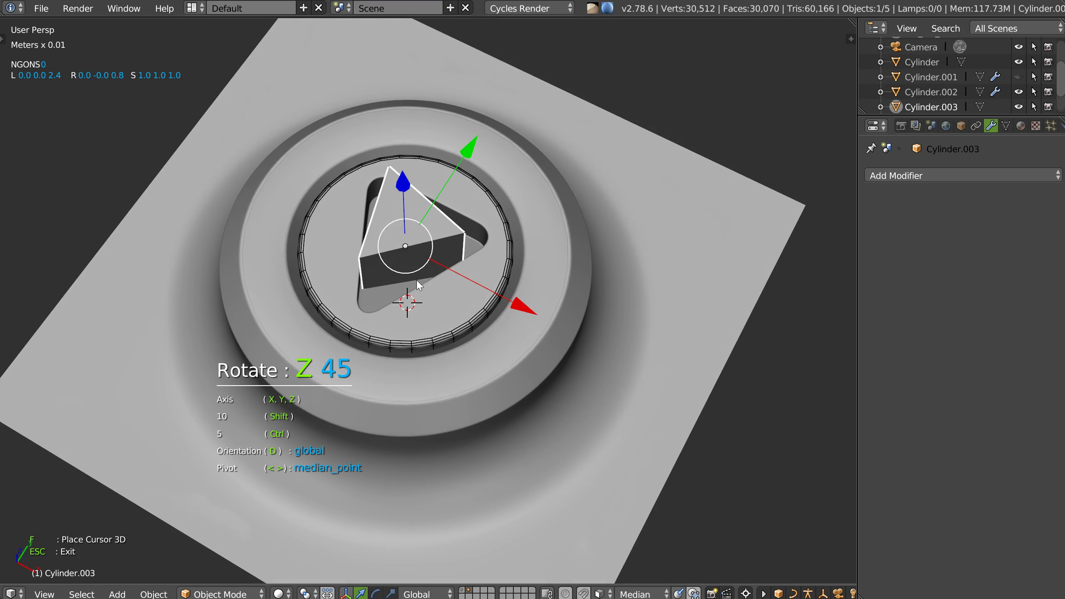
left_click(497, 269)
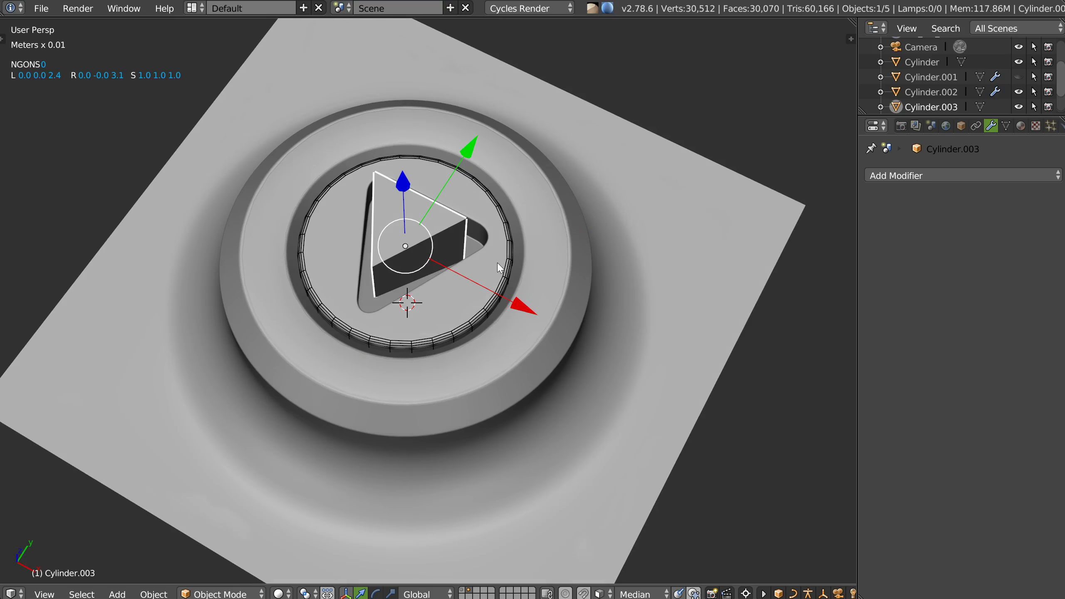
key("s")
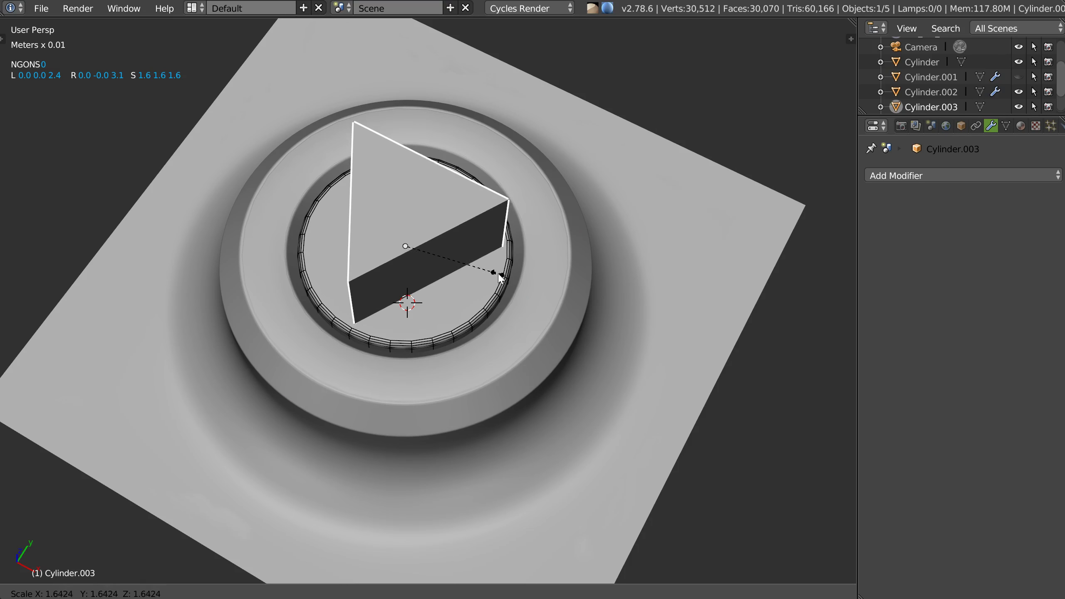
left_click(501, 279)
mouse_move(501, 279)
middle_mouse_down()
mouse_move(404, 350)
mouse_move(467, 242)
mouse_move(428, 274)
middle_mouse_up()
Step: Bevel the prism's corners 0.41 wide with 7 segments
key("Tab")
key("q")
left_click(554, 276)
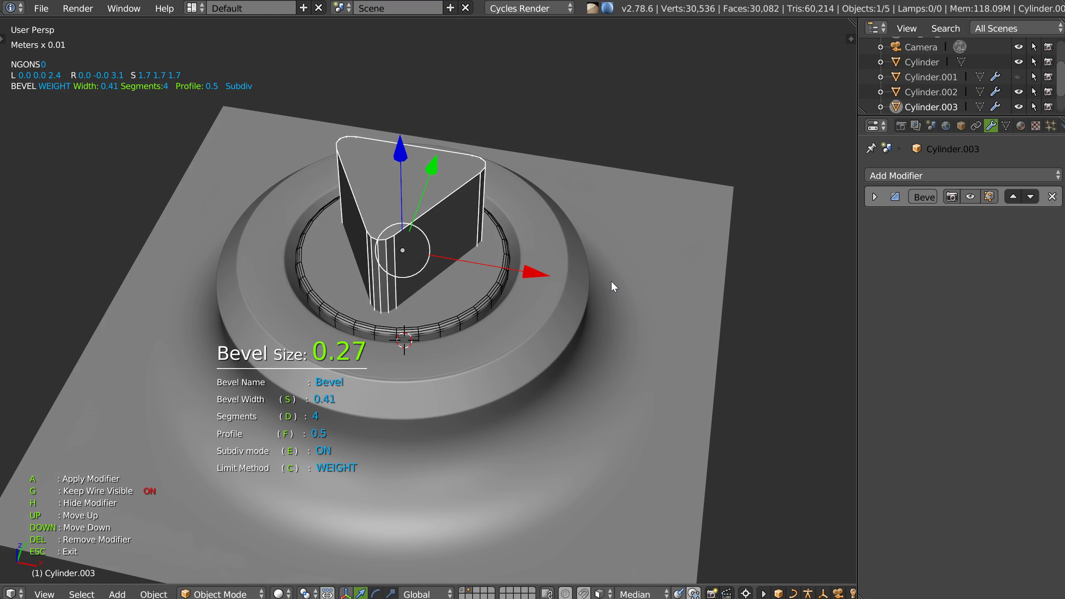
key("d")
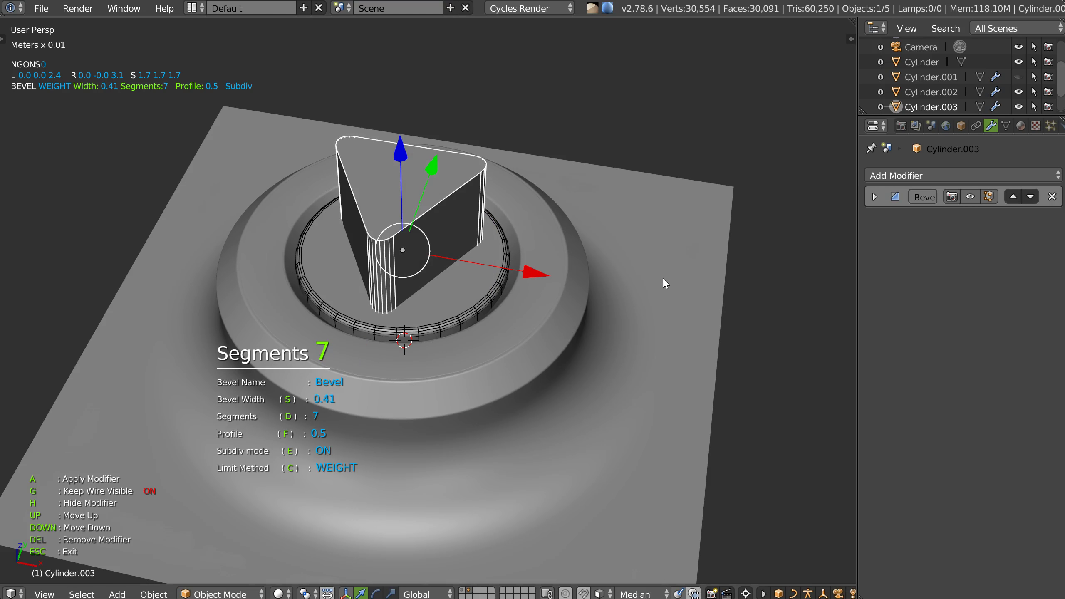
Step: Raise the prism high above the button and view it from the side orthographically
middle_click_drag(664, 278, 479, 286)
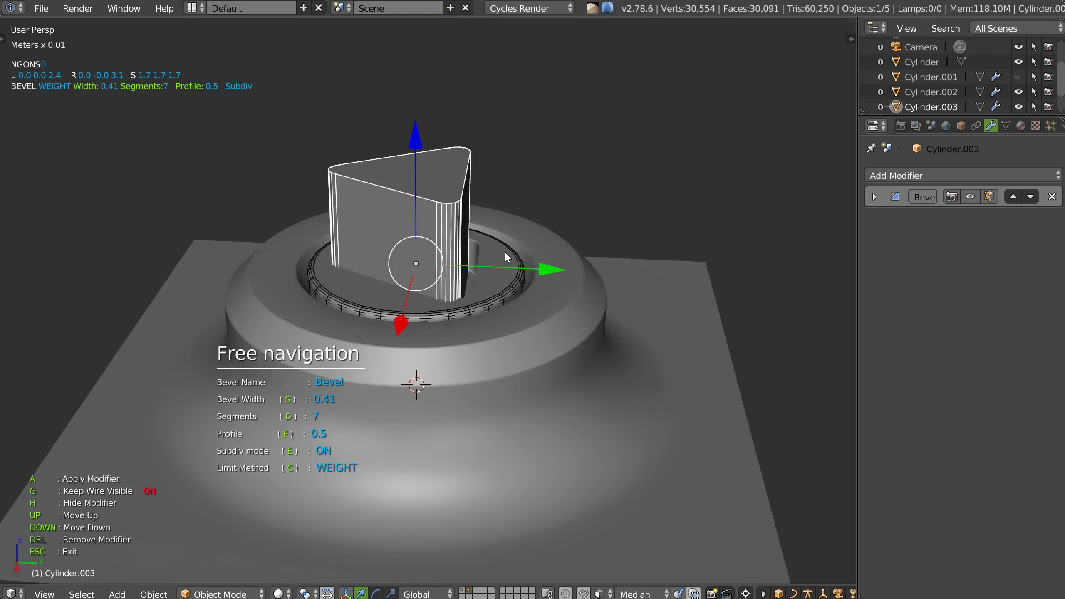
key("Escape")
scroll(479, 287, "down", 5)
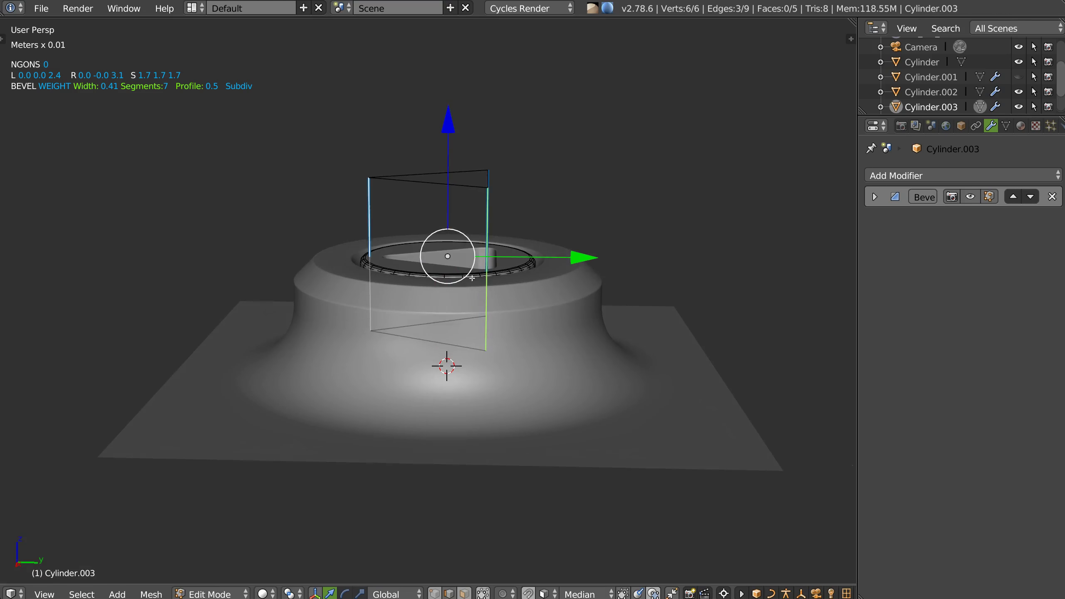
left_click_drag(451, 119, 452, 19)
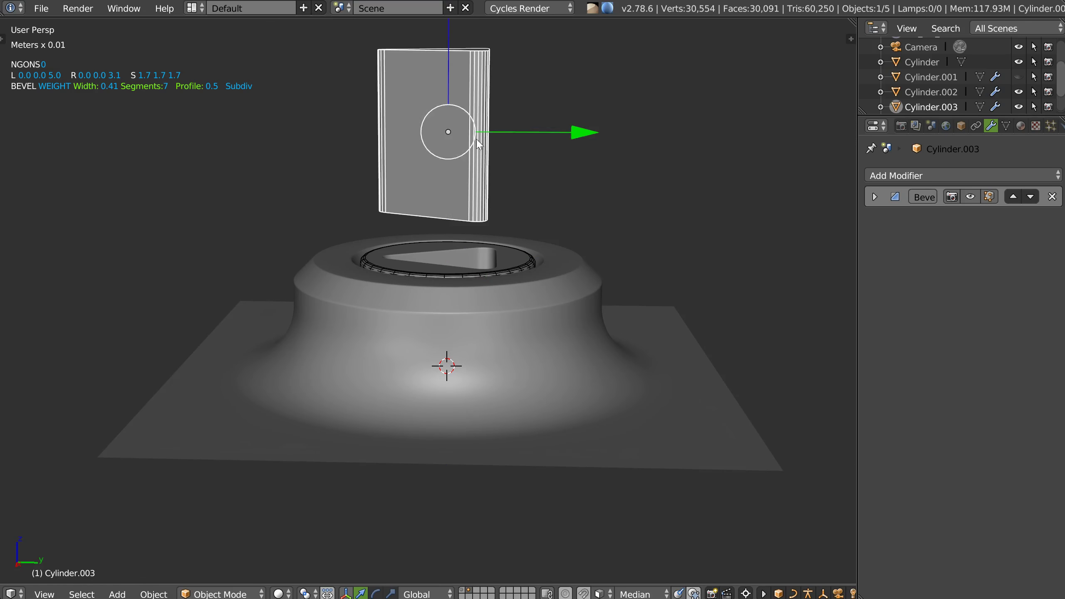
scroll(410, 163, "up", 2)
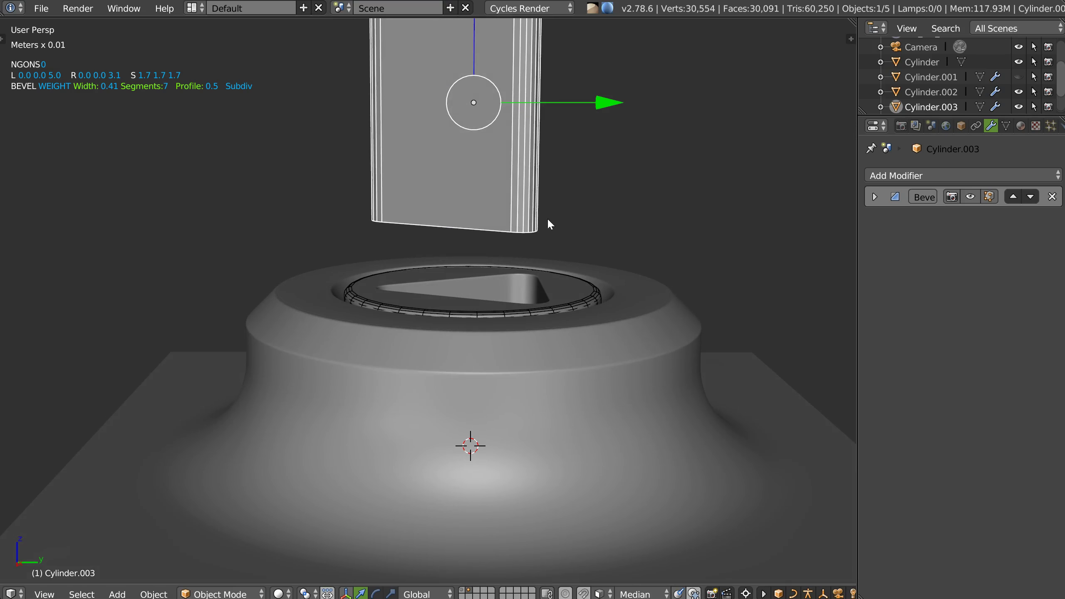
key("KP_3")
scroll(446, 237, "up", 3)
scroll(422, 243, "up", 2)
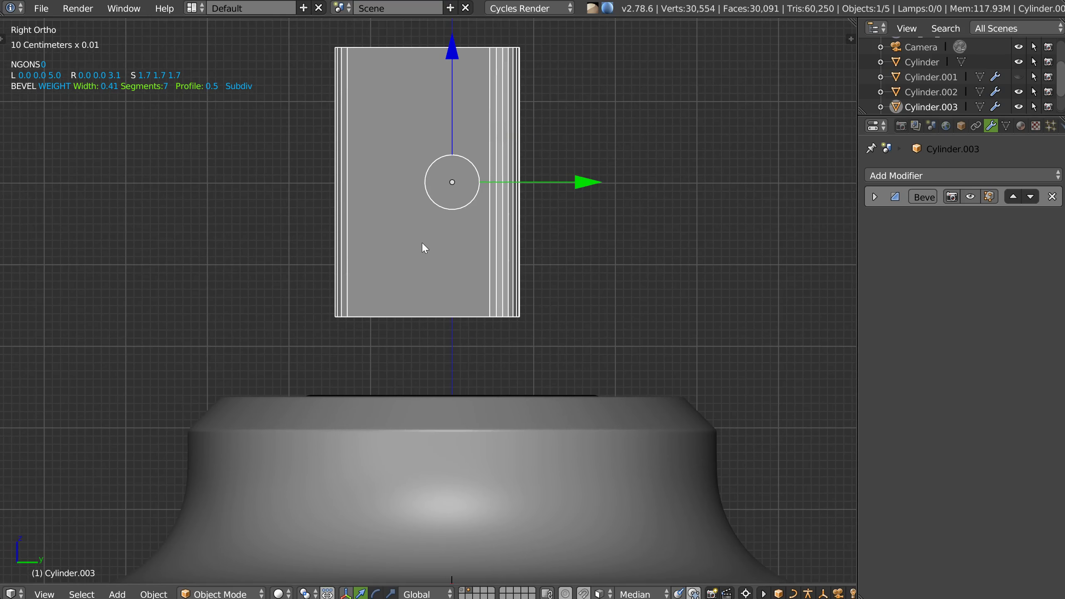
Step: Try a straight-line Carver cut on the block, then undo it back to the plain block
key("ctrl+shift+x")
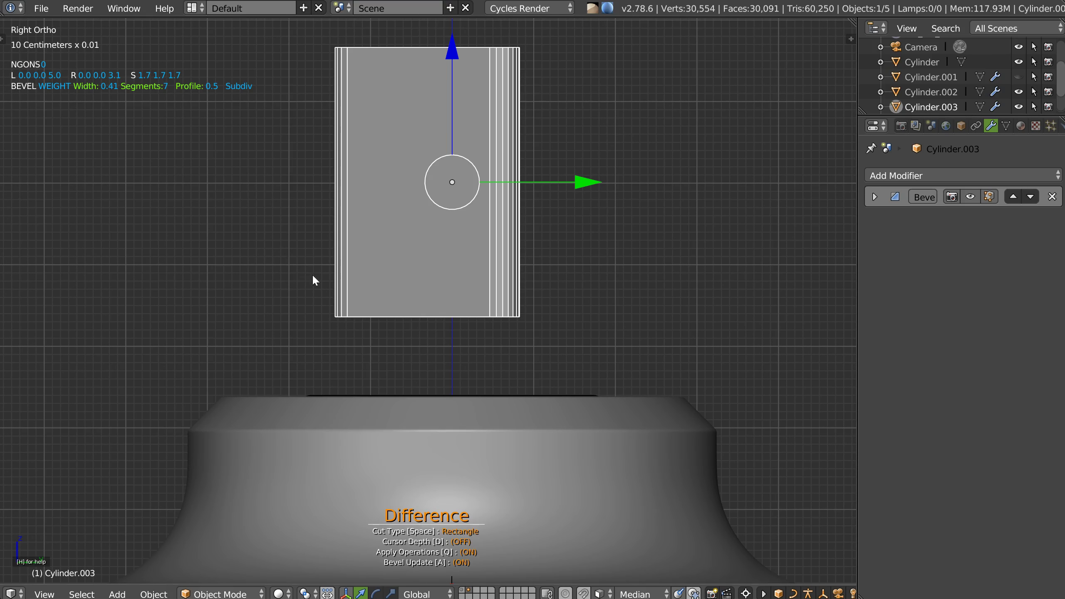
key("space")
left_click(579, 271)
left_click(525, 387)
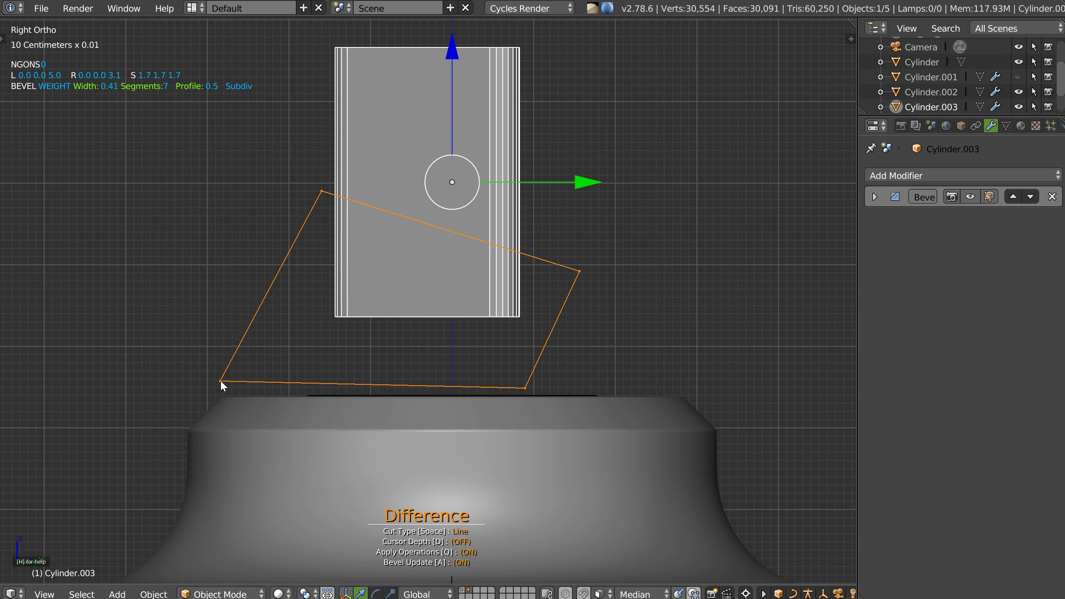
key("space")
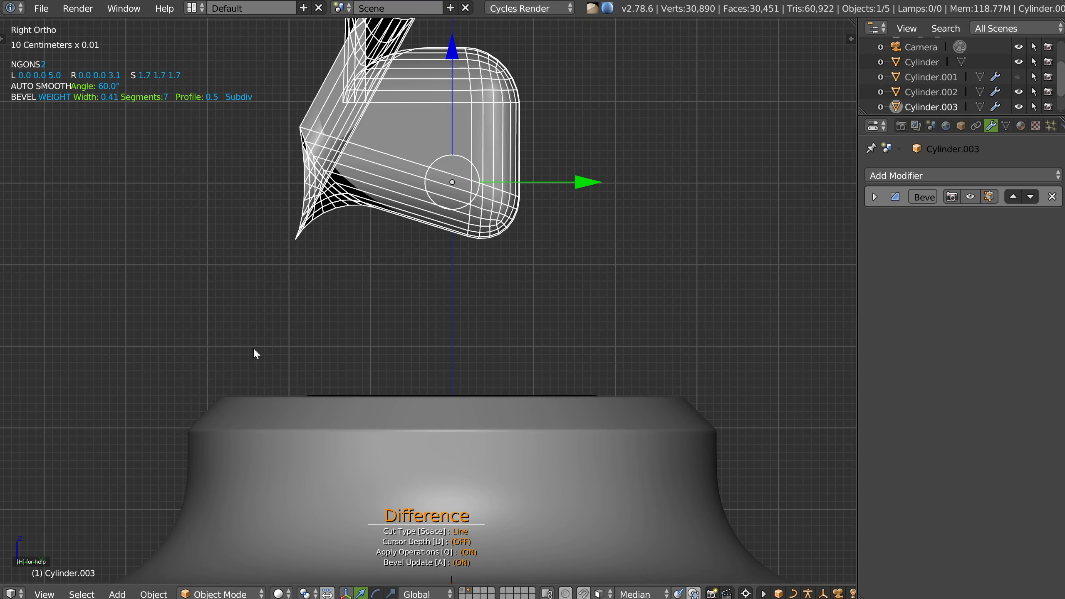
key("Escape")
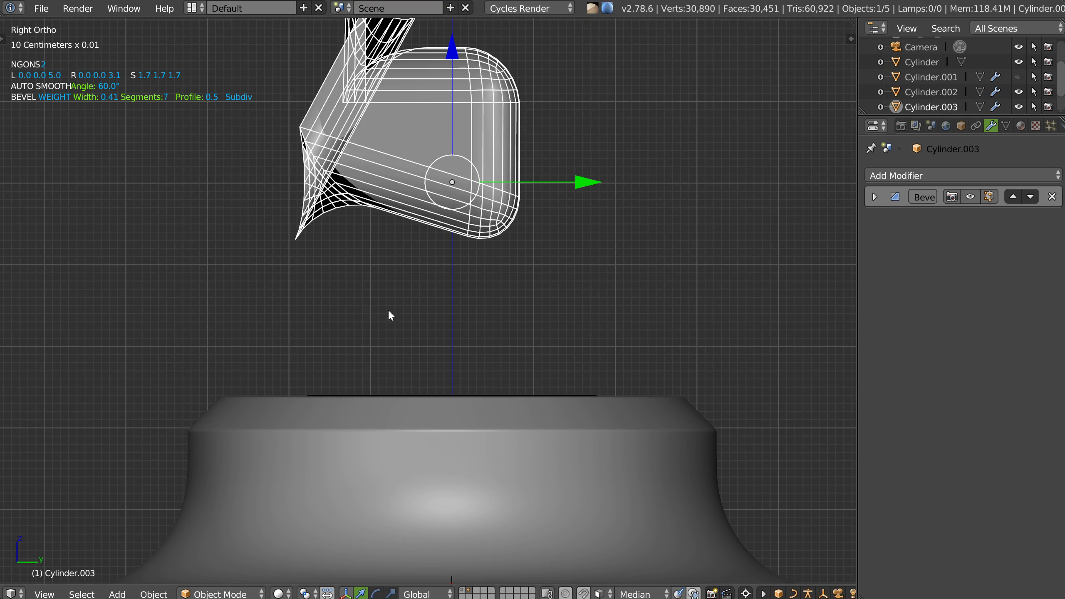
key("ctrl+z")
Step: Apply the block's Bevel modifier from the quick-actions pie, back in side view
mouse_move(425, 166)
middle_mouse_down()
mouse_move(409, 231)
mouse_move(445, 235)
middle_mouse_up()
key("shift+space")
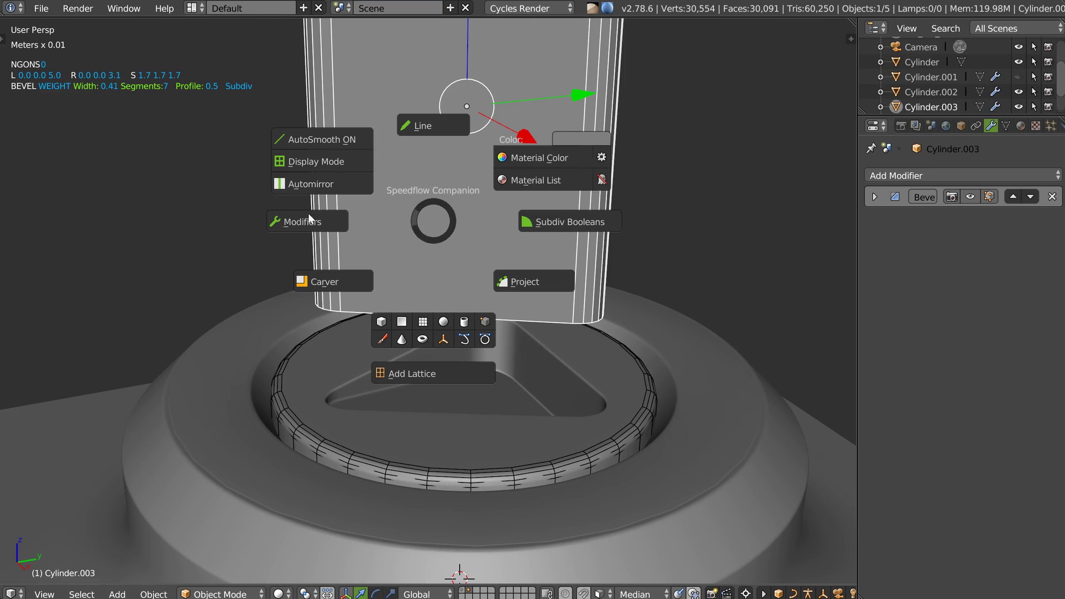
left_click(309, 219)
key("KP_3")
scroll(395, 262, "up", 2)
key("shift+space")
Step: Carve a slanted straight-line cut that trims away the prism's lower part
key("ctrl+shift+x")
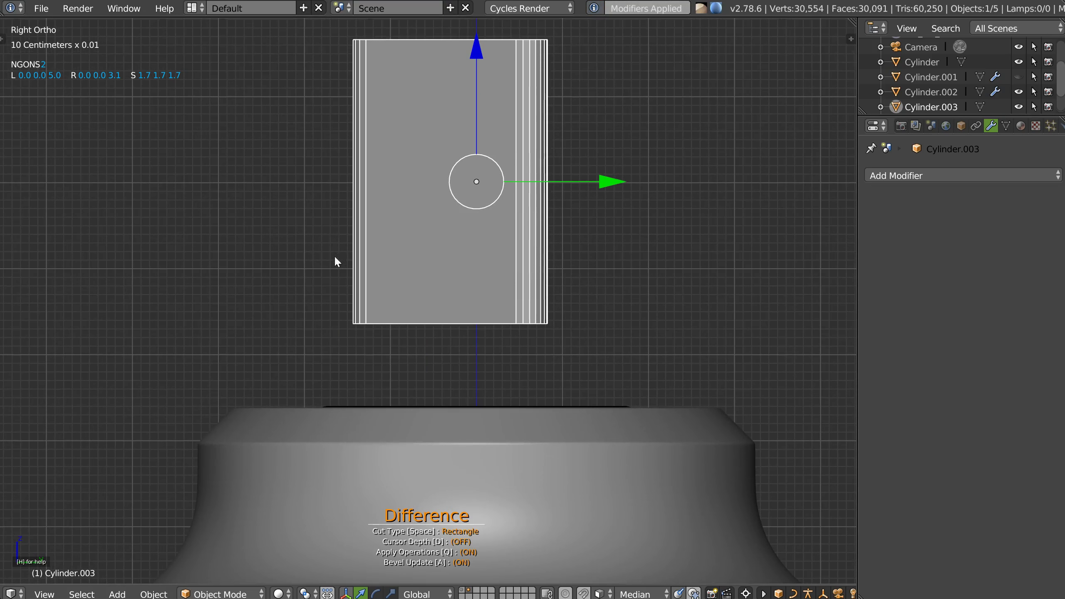
key("space")
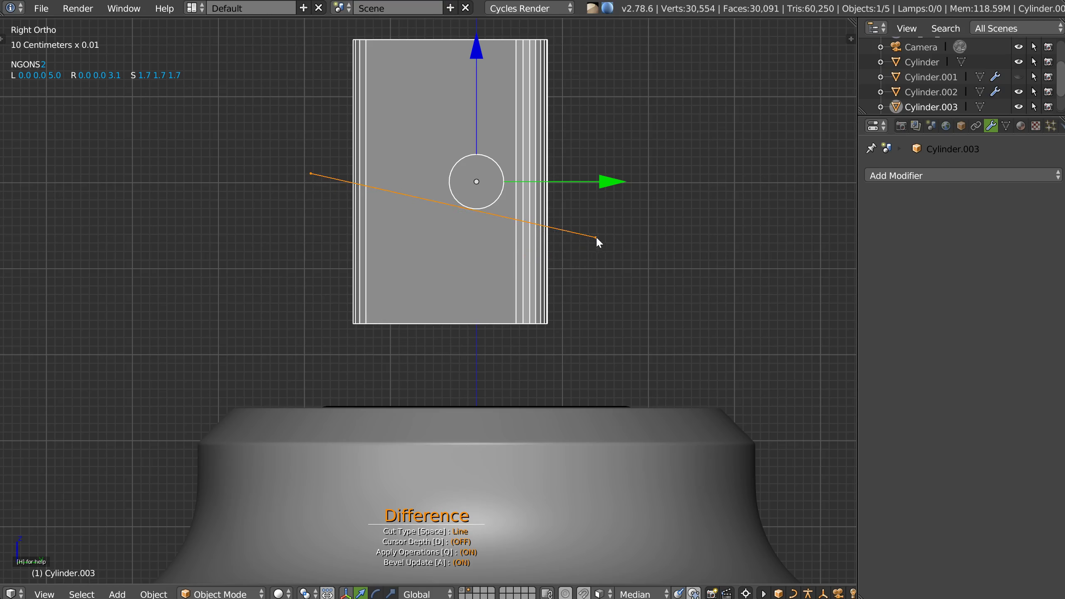
left_click(599, 236)
left_click(601, 381)
left_click(264, 382)
mouse_move(266, 376)
middle_mouse_down()
mouse_move(435, 242)
mouse_move(397, 292)
middle_mouse_up()
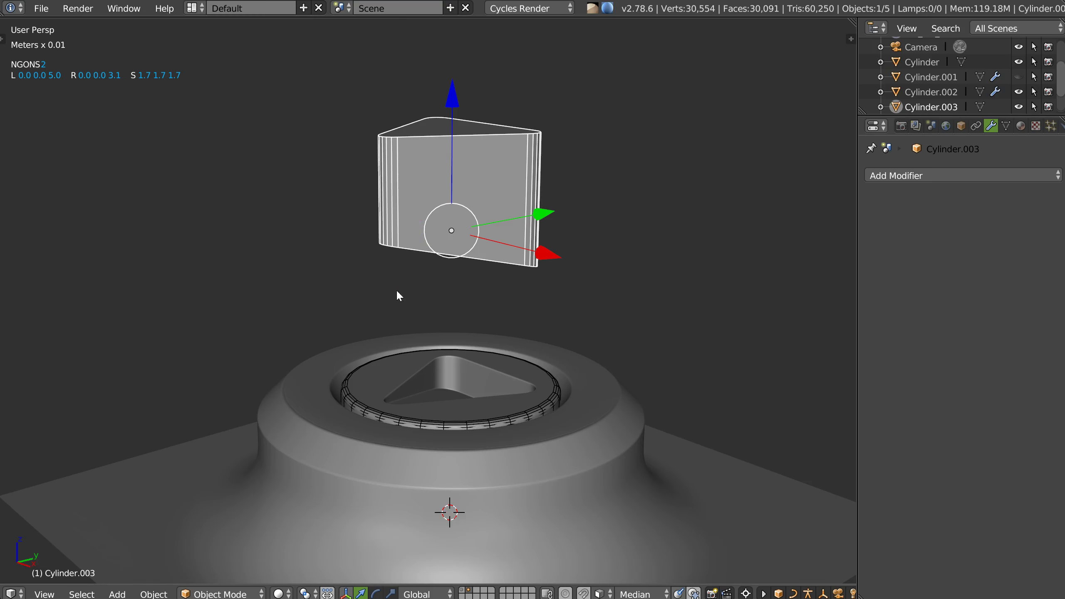
Step: Test different prism heights along Z, orbiting to check the hole in the base
mouse_move(454, 99)
left_mouse_down()
mouse_move(454, 236)
mouse_move(451, 190)
left_mouse_up()
mouse_move(451, 190)
middle_mouse_down()
mouse_move(419, 263)
mouse_move(430, 271)
middle_mouse_up()
left_click_drag(455, 186, 455, 183)
mouse_move(443, 214)
middle_mouse_down()
mouse_move(432, 301)
mouse_move(422, 248)
middle_mouse_up()
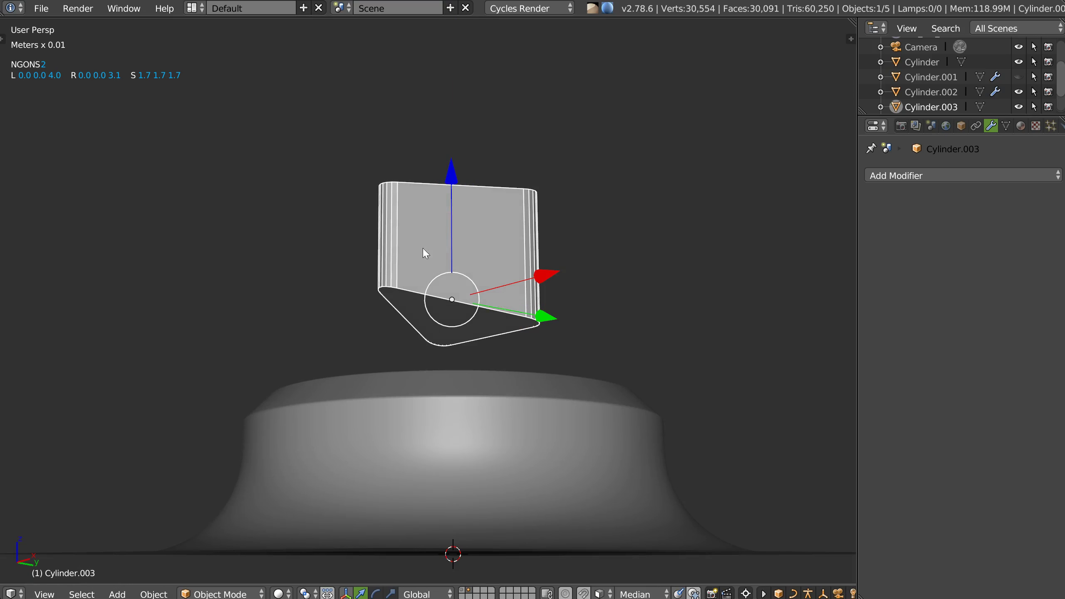
mouse_move(452, 288)
middle_mouse_down()
mouse_move(406, 288)
mouse_move(426, 281)
mouse_move(423, 402)
mouse_move(519, 326)
middle_mouse_up()
middle_click_drag(414, 258, 414, 216)
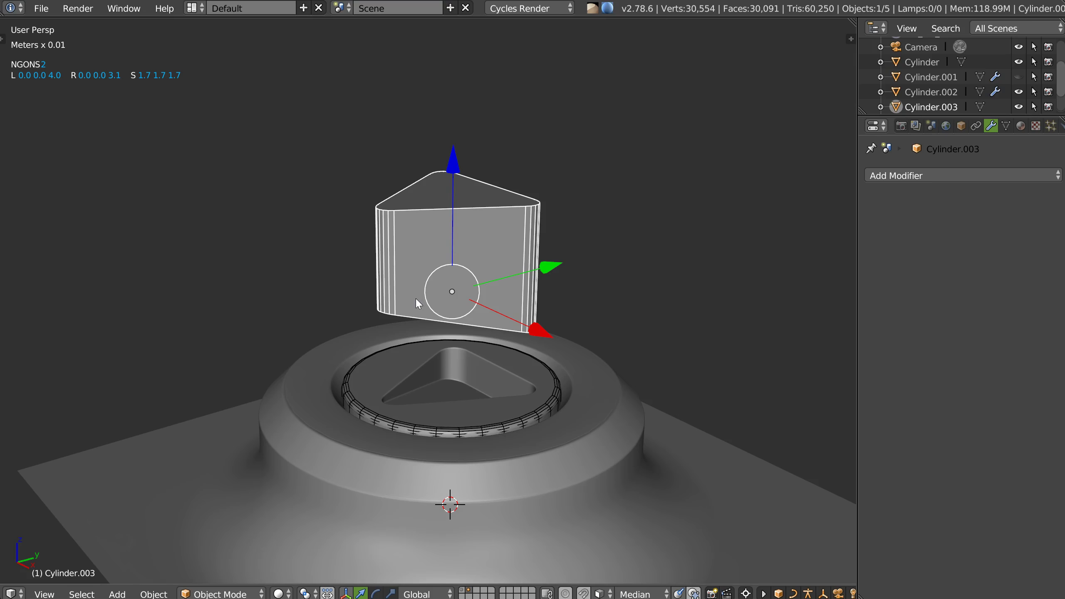
Step: Undo the prism back to its original height with an unapplied Bevel modifier
key("ctrl+z")
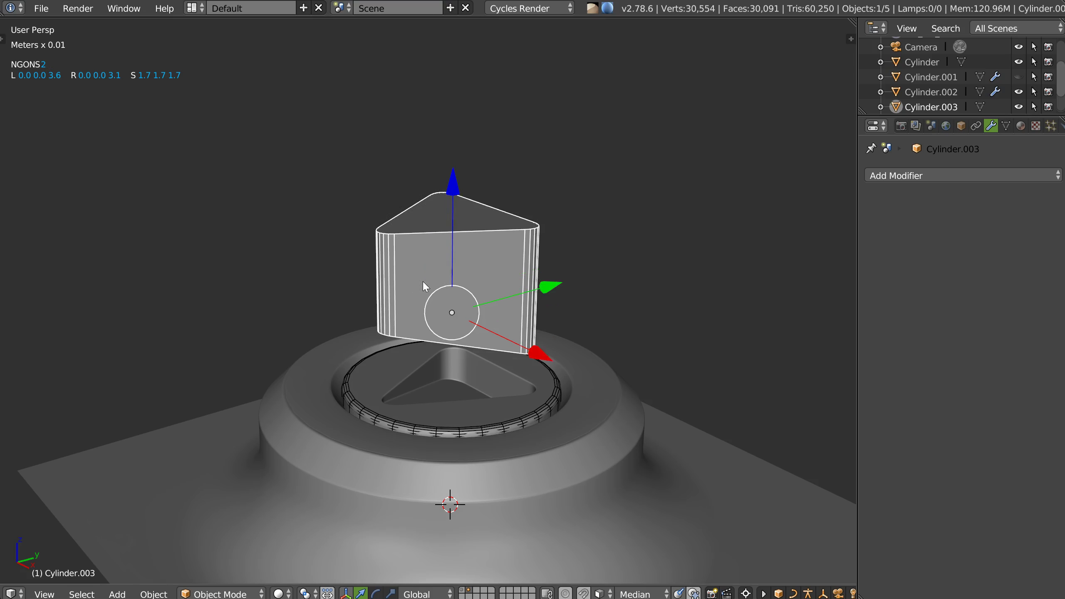
key("ctrl+b")
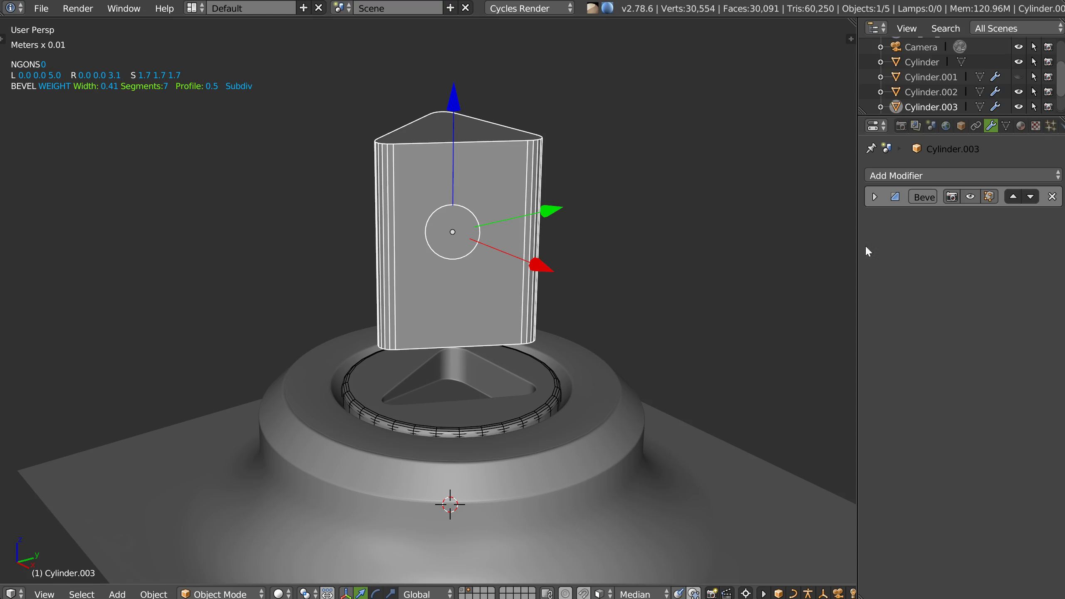
middle_click_drag(378, 235, 371, 254)
right_click(413, 293)
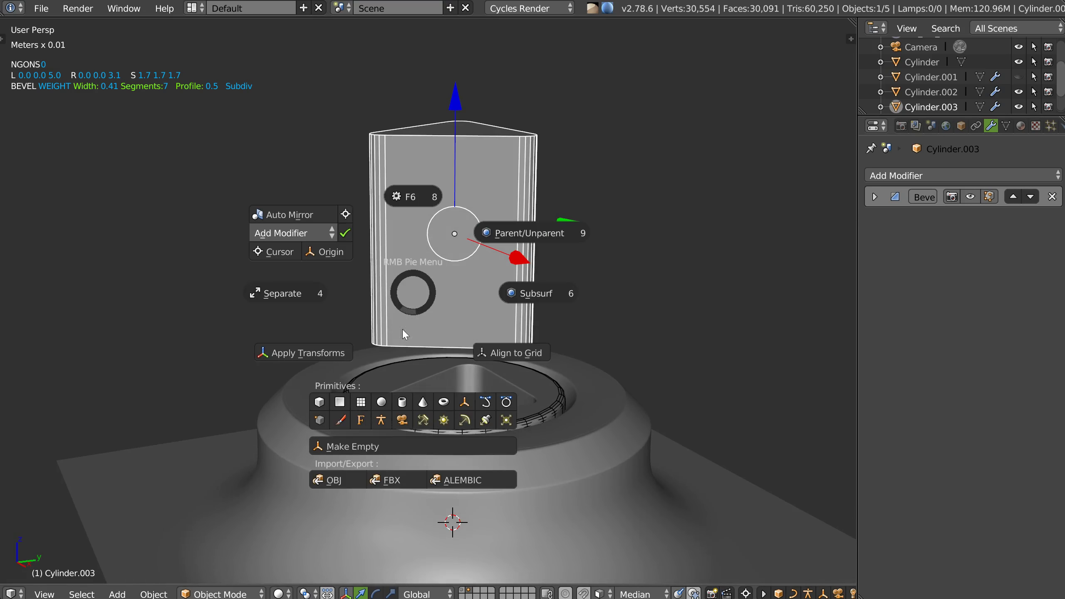
Step: Add a cube, raise it 3 units on Z and scale it to 1.7
left_click(318, 402)
type("gz3")
key("Return")
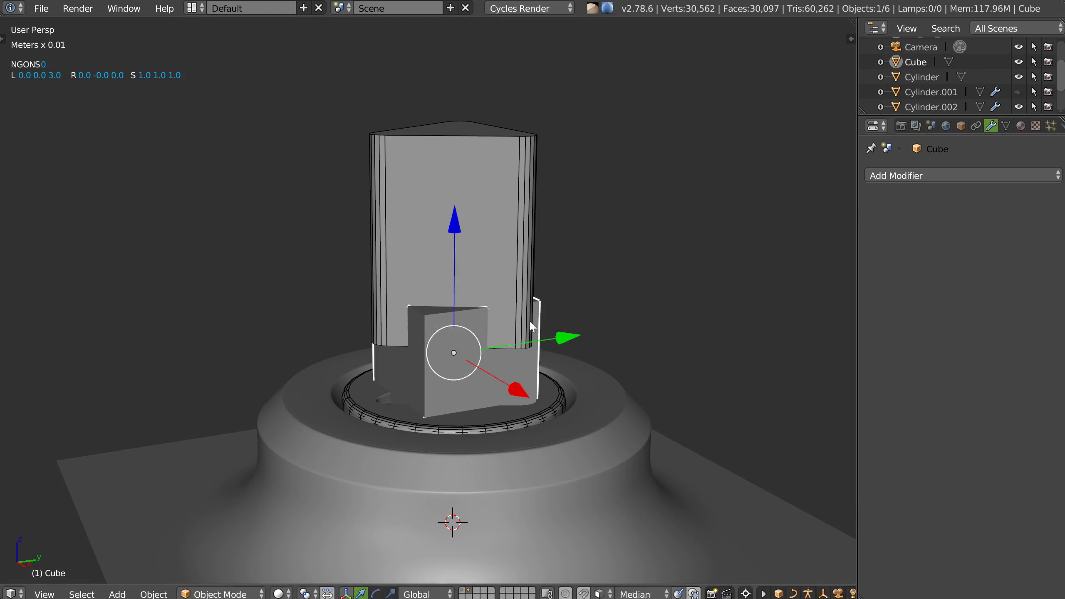
type("s1.7")
key("Return")
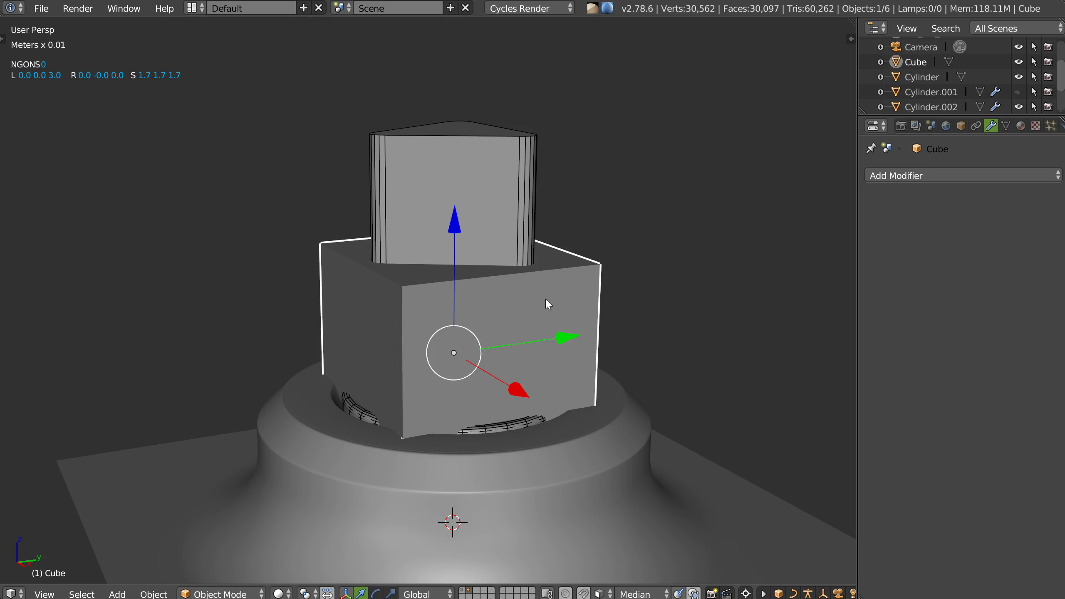
Step: Tilt the cube on X, enlarge it to 2.2, flatten it to half height, and select the prism too
key("r")
key("x")
left_click(524, 327)
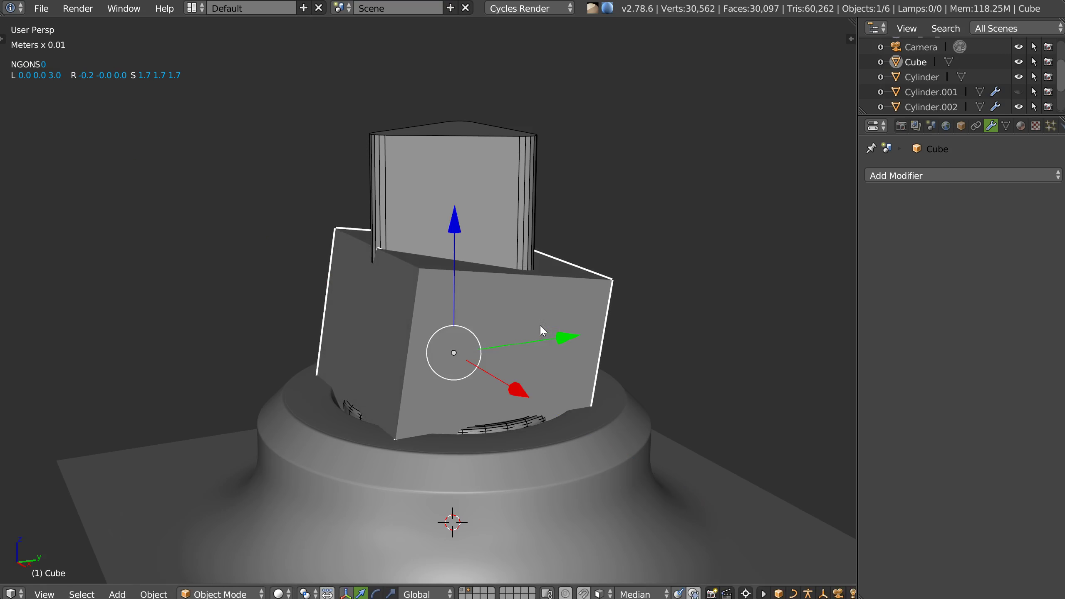
key("s")
left_click(639, 326)
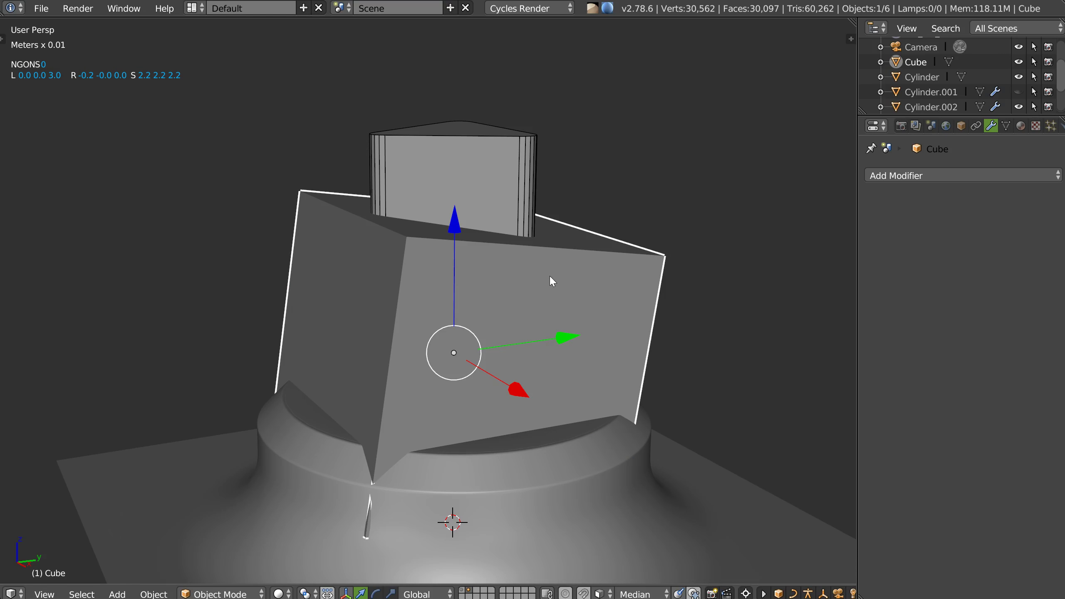
key("s")
key("z")
left_click(498, 305)
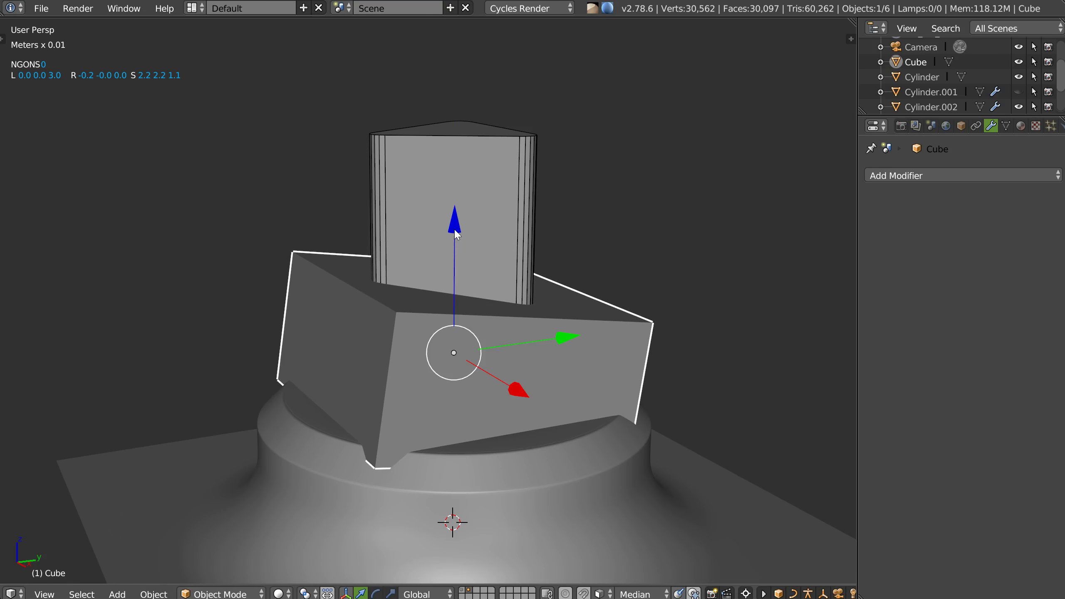
right_click(492, 205, "shift")
key("shift+q")
Step: Confirm the Boolean difference cutting the tilted cube out of the prism
left_click(599, 164)
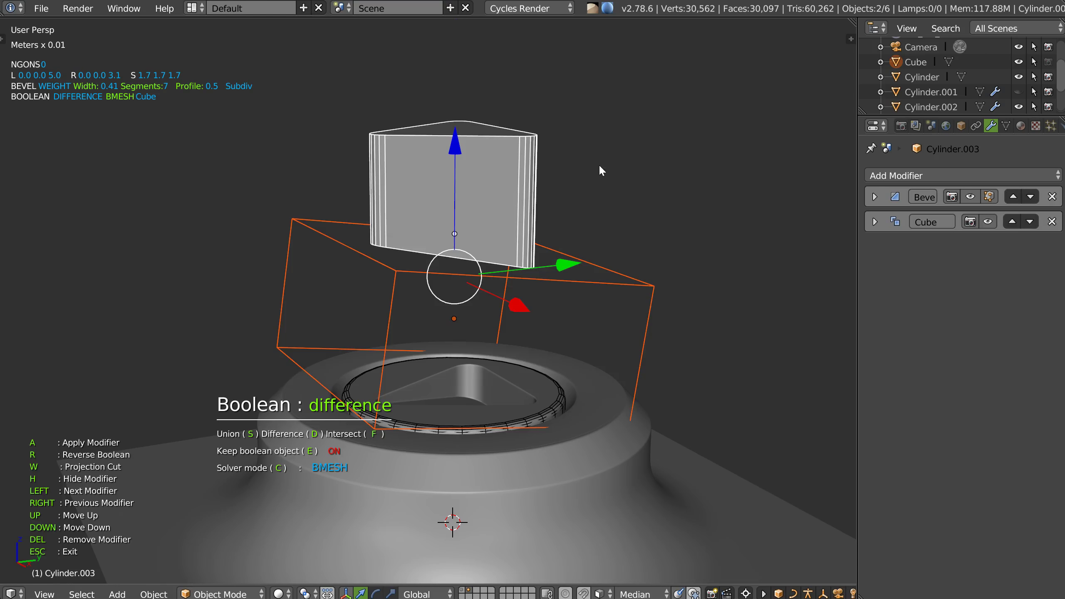
key("Escape")
mouse_move(602, 168)
middle_mouse_down()
mouse_move(483, 232)
mouse_move(505, 216)
mouse_move(501, 239)
middle_mouse_up()
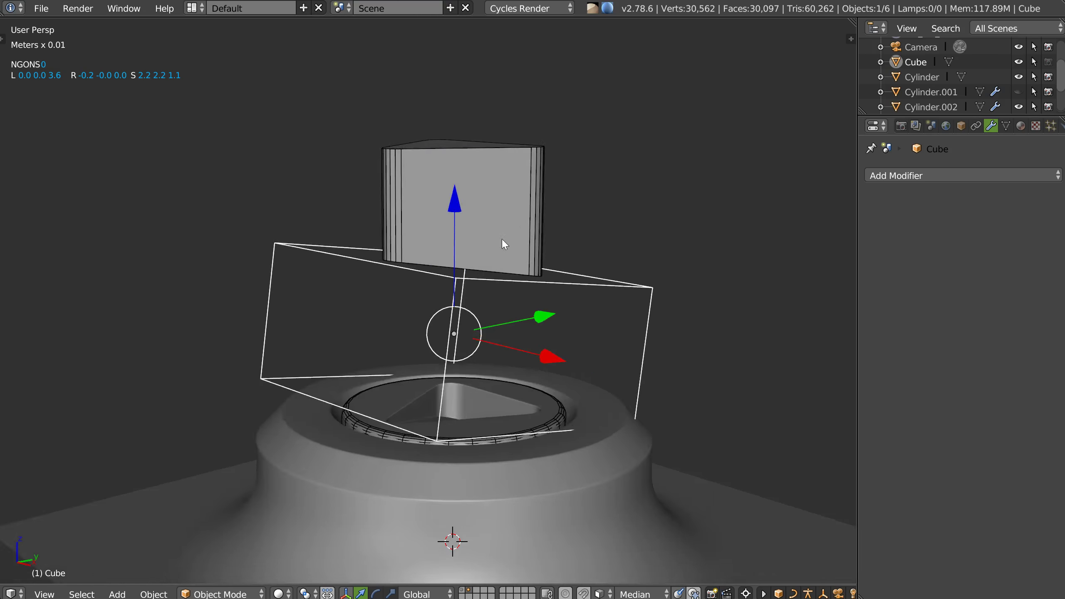
scroll(502, 239, "down", 2)
Step: Lower the prism down into the ring on top of the base
right_click(484, 187, "shift")
left_click_drag(473, 145, 470, 256)
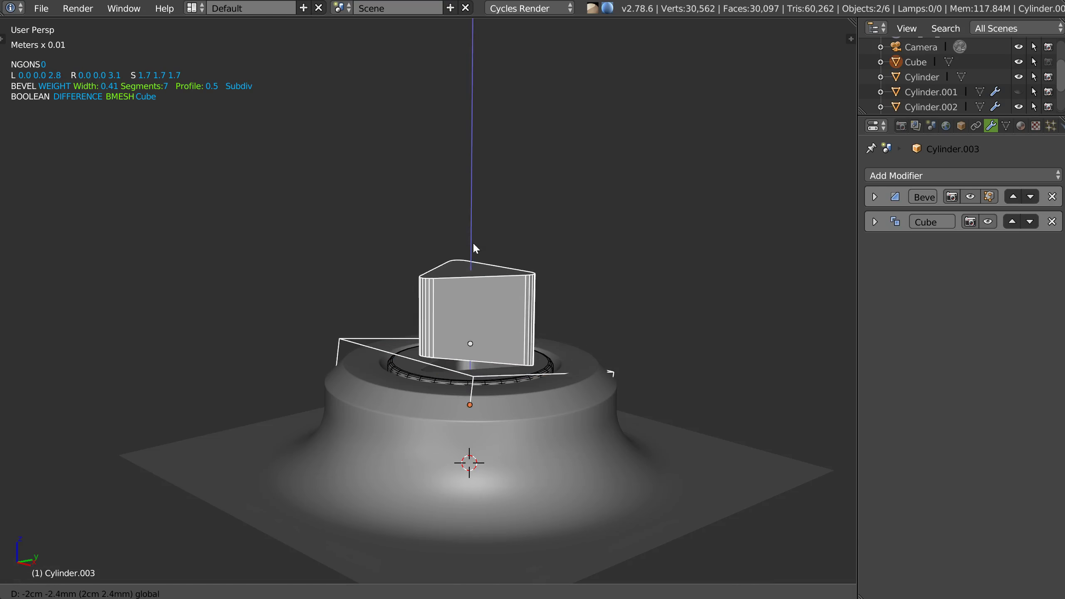
scroll(462, 264, "up", 3)
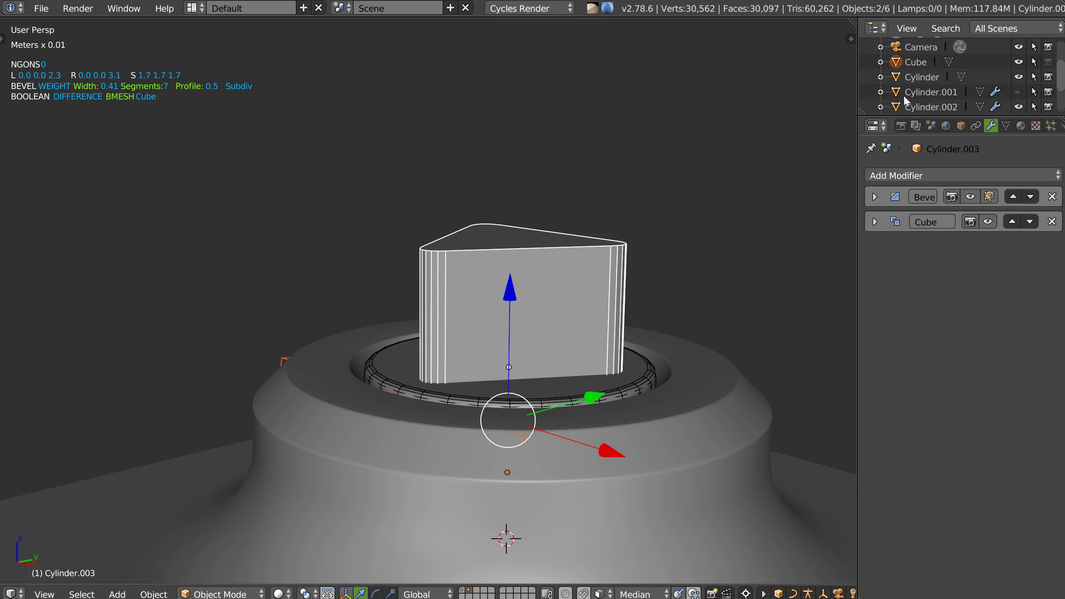
scroll(948, 75, "up", 2)
scroll(960, 67, "down", 4)
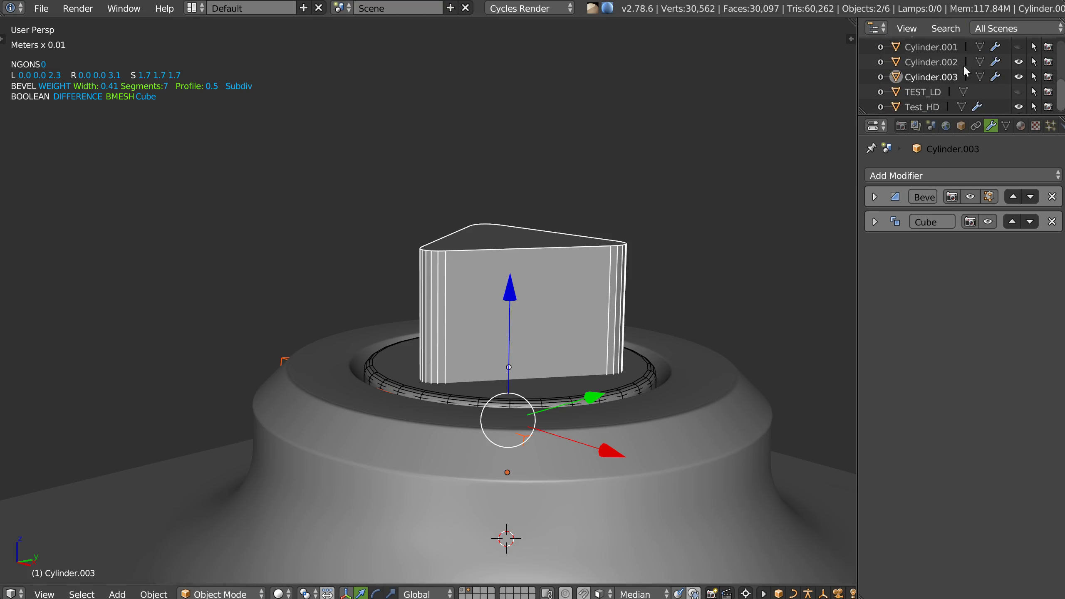
Step: Hide Test_HD, switch to Solid shading, and select the prism then the ring
left_click(1018, 107)
middle_click_drag(454, 232, 388, 304)
right_click(393, 309)
key("z")
left_click(296, 243)
middle_click_drag(477, 278, 428, 230)
right_click(427, 230, "shift")
right_click(382, 264, "shift")
key("alt+s")
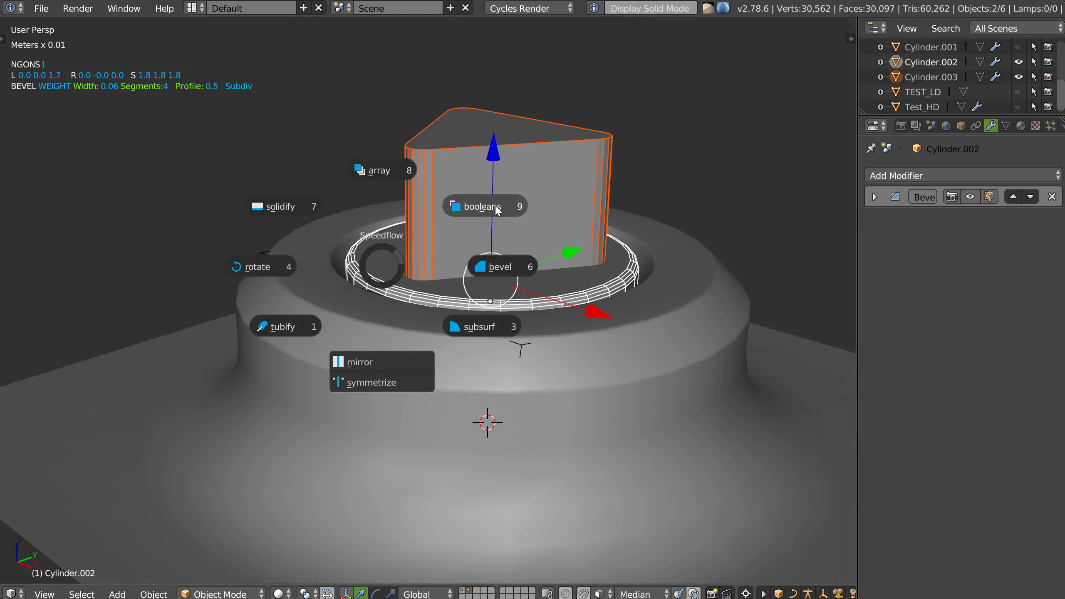
Step: Cut the prism's shape out of the ring with a Boolean difference
left_click(497, 211)
mouse_move(497, 210)
middle_mouse_down()
mouse_move(420, 243)
mouse_move(442, 217)
middle_mouse_up()
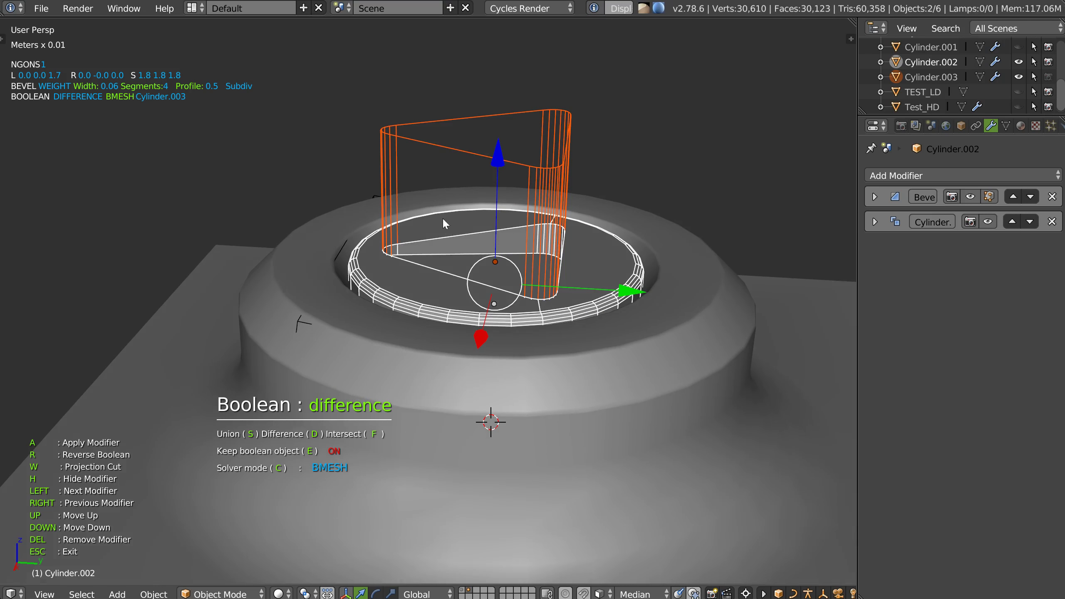
key("Escape")
mouse_move(503, 242)
middle_mouse_down()
mouse_move(505, 266)
mouse_move(466, 269)
middle_mouse_up()
Step: Nudge the box cutter up and down and trial X rotations, then reselect the ring
right_click(326, 330)
left_click_drag(499, 252, 493, 238)
key("r")
key("x")
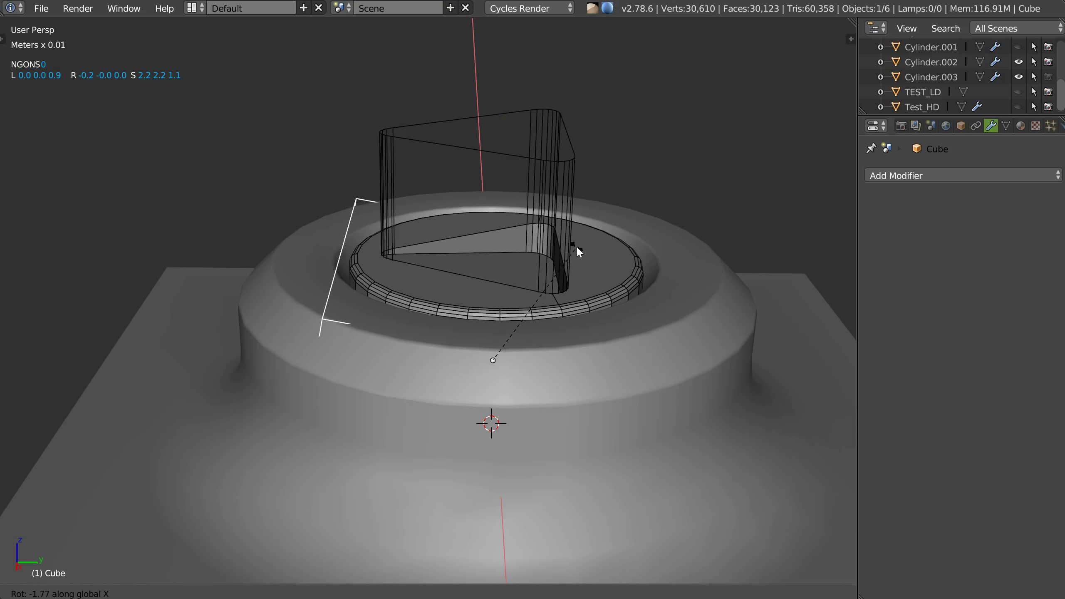
right_click(576, 245)
left_click_drag(500, 239, 519, 242)
key("r")
key("x")
right_click(586, 240)
mouse_move(585, 241)
middle_mouse_down()
mouse_move(519, 265)
mouse_move(490, 309)
middle_mouse_up()
right_click(543, 325)
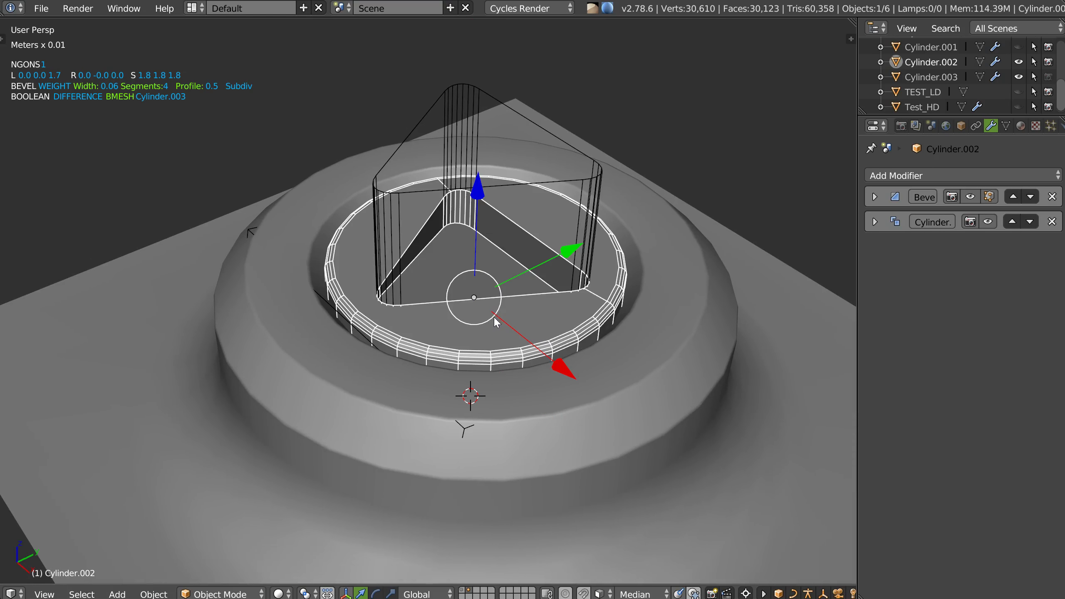
key("alt+s")
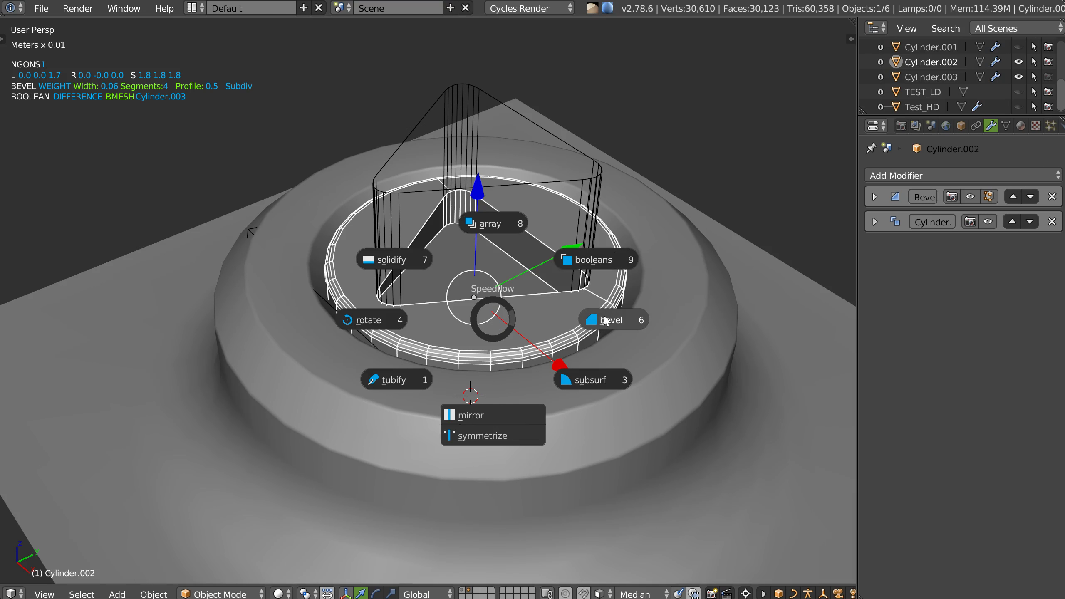
Step: Add an angle-based Bevel to the ring, 0.02 wide with 4 segments
left_click(606, 321)
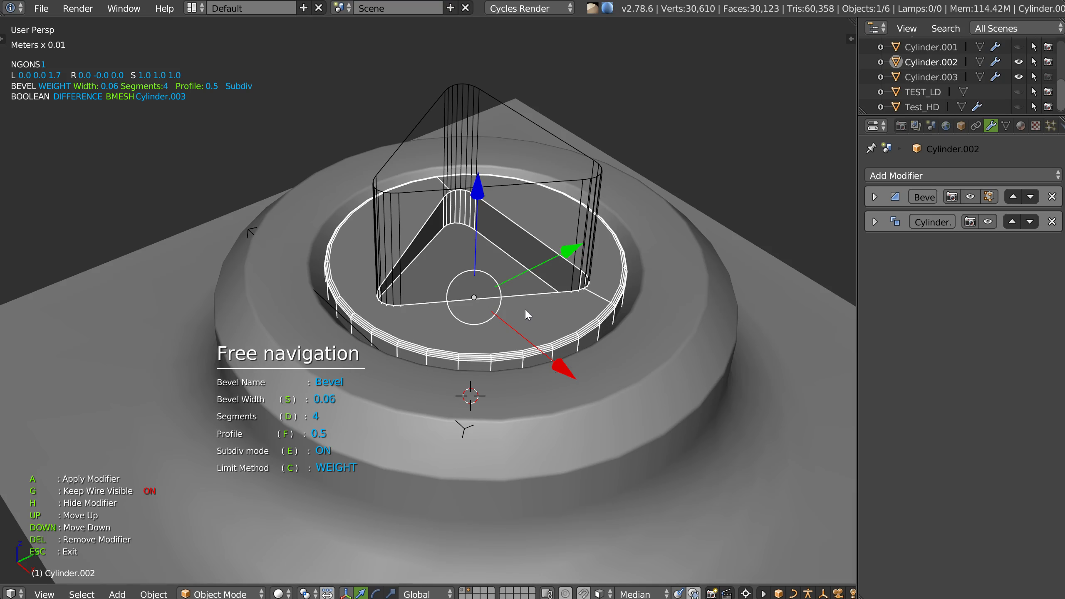
key("shift+a")
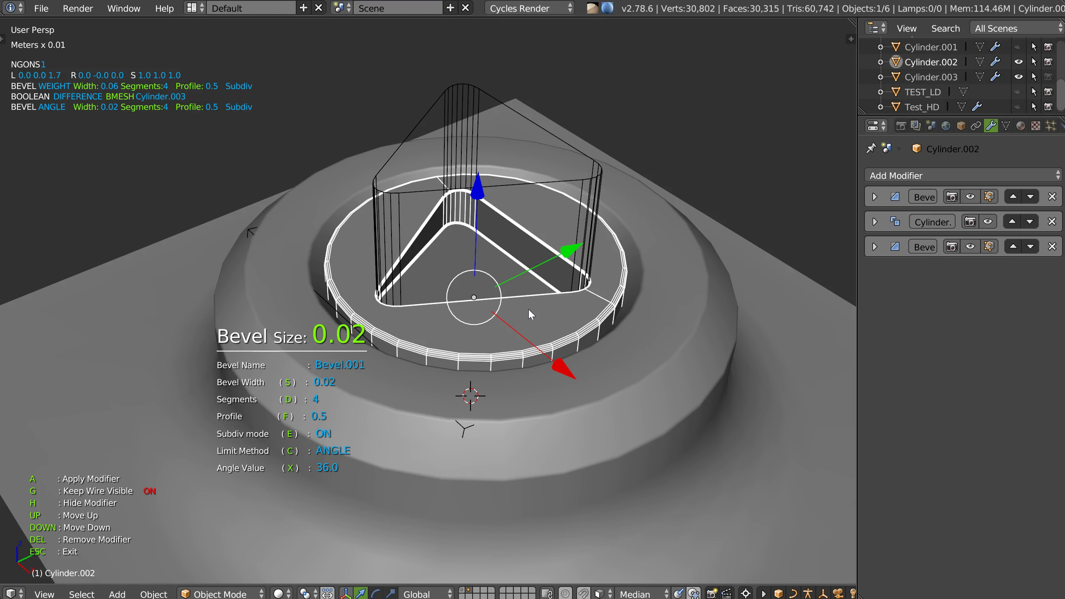
left_click(528, 308)
scroll(532, 260, "up", 5)
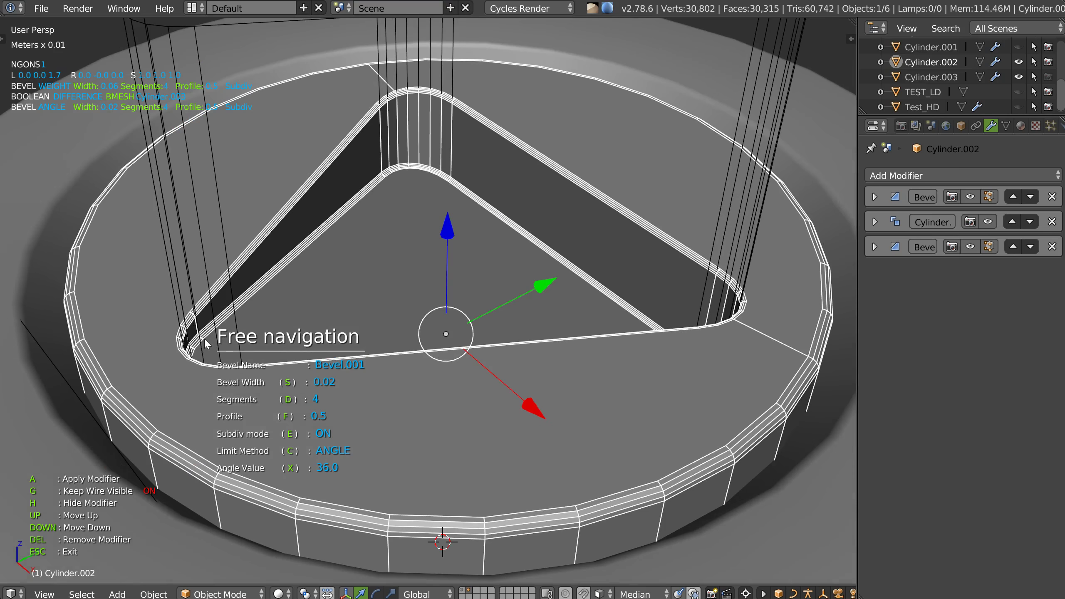
scroll(406, 203, "down", 2)
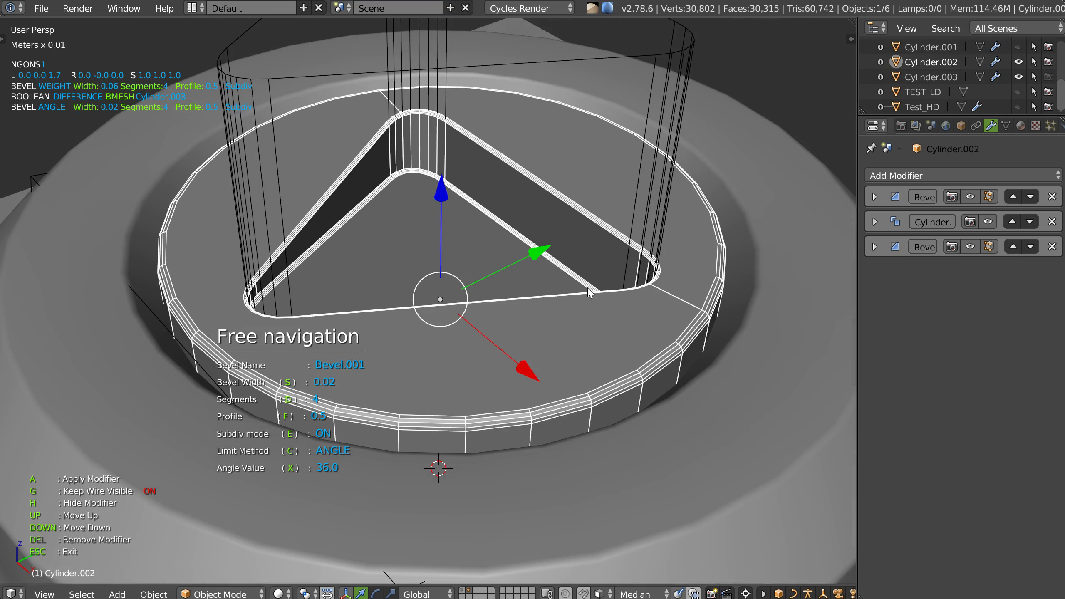
scroll(590, 293, "down", 1)
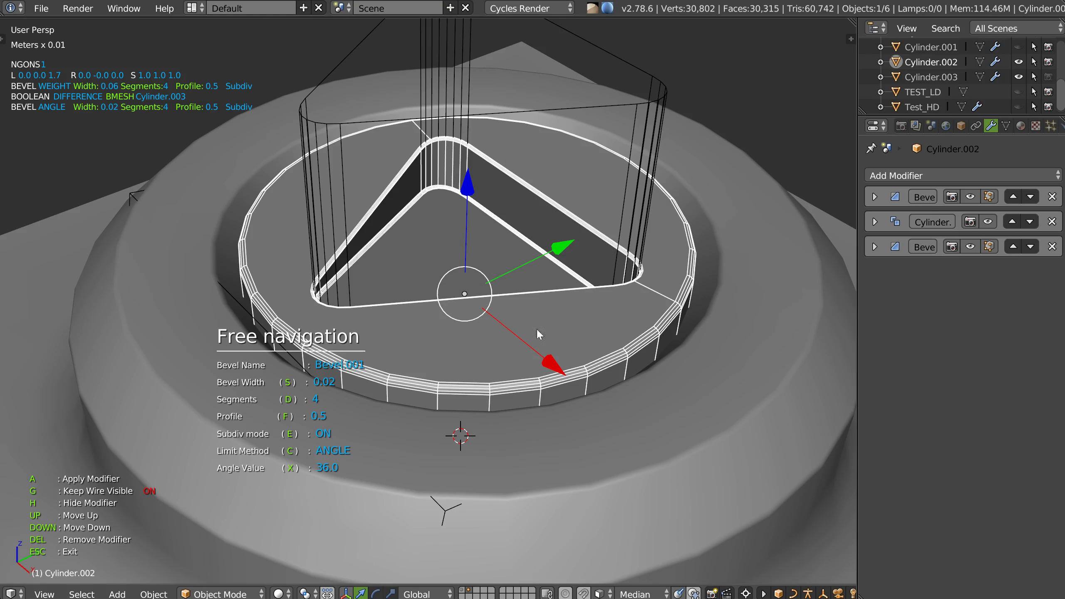
key("Escape")
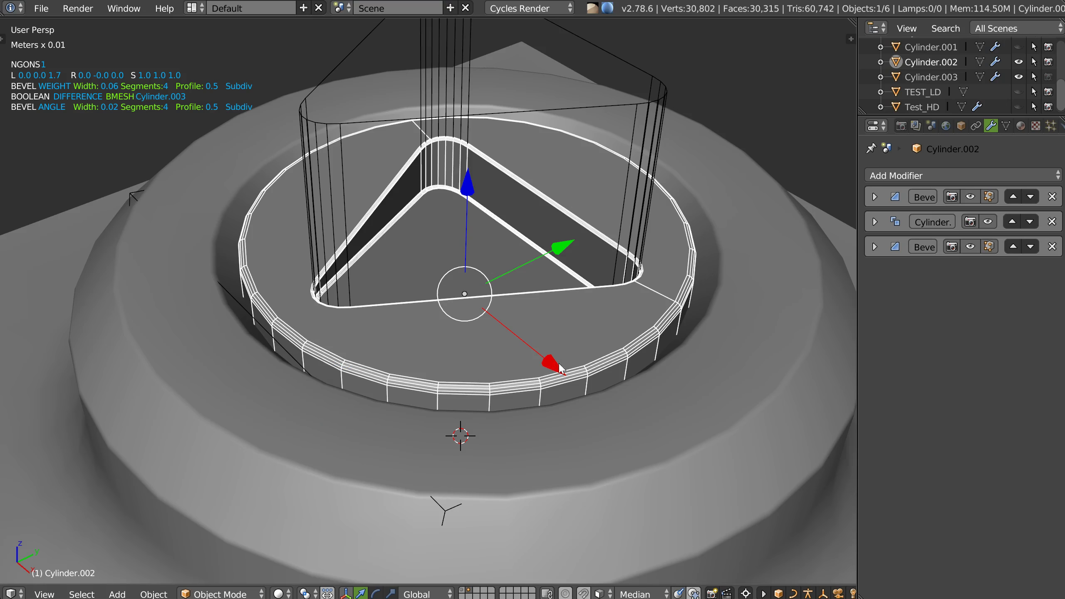
Step: Leave Edit Mode, select the inner disc, and orbit around to inspect the triangular cut
key("Tab")
key("Tab")
right_click(628, 208)
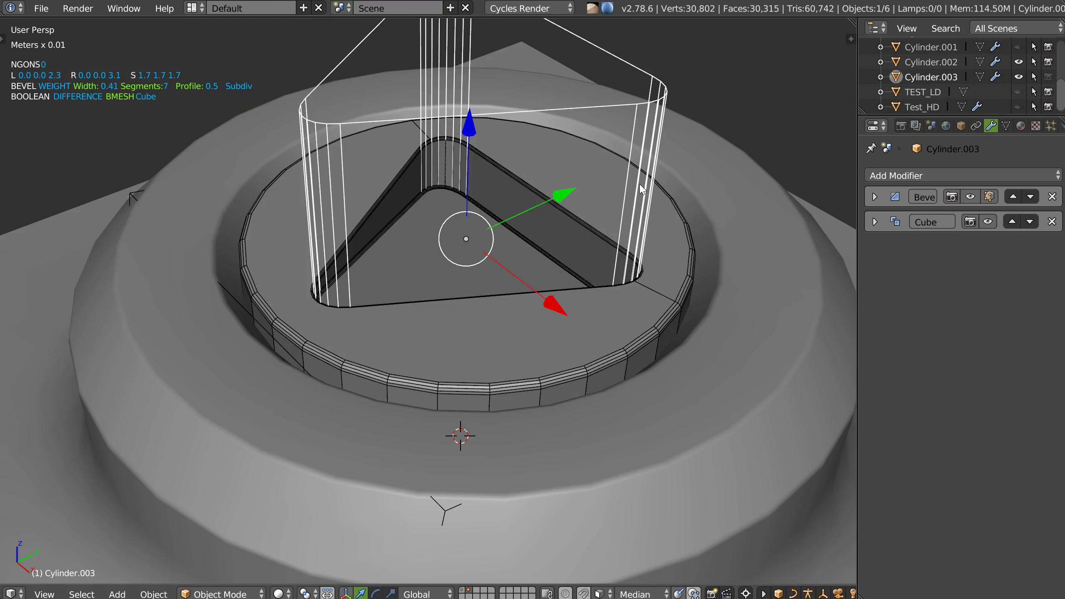
key("Tab")
key("Tab")
scroll(578, 206, "down", 3)
mouse_move(578, 206)
middle_mouse_down()
mouse_move(531, 212)
mouse_move(397, 301)
middle_mouse_up()
right_click(399, 301)
mouse_move(414, 240)
middle_mouse_down()
mouse_move(543, 222)
mouse_move(509, 237)
middle_mouse_up()
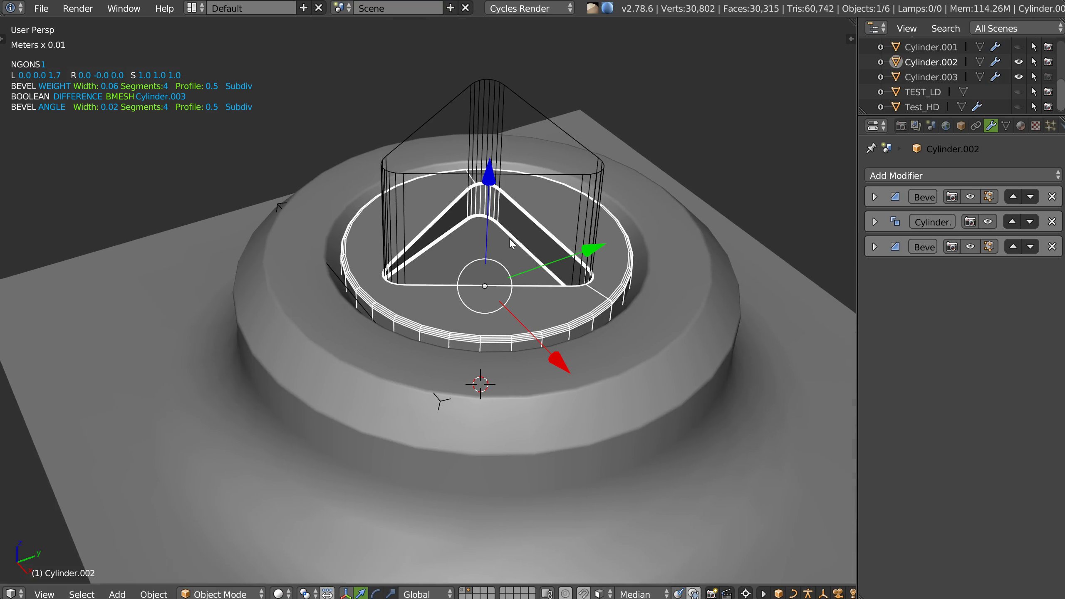
middle_click_drag(530, 203, 428, 241)
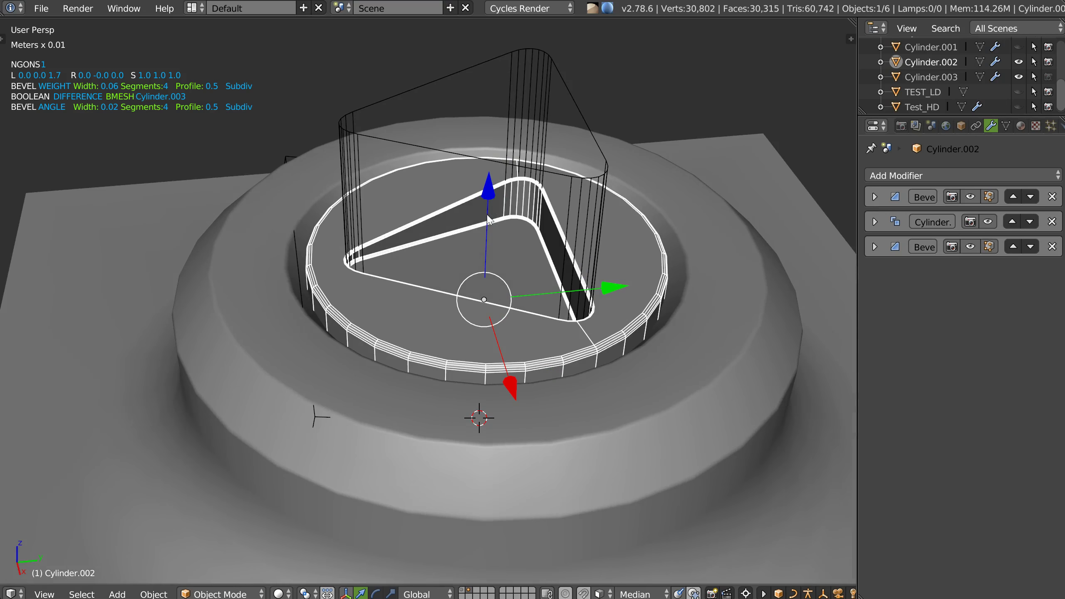
middle_click_drag(504, 287, 441, 247)
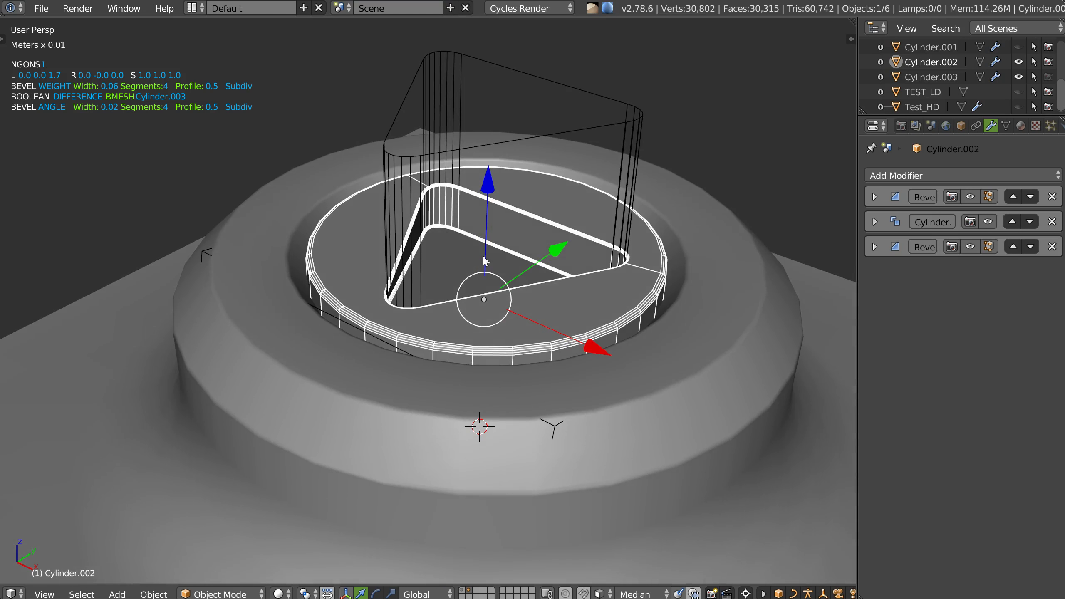
Step: Duplicate the disc in place as a hidden backup copy
key("shift+d")
right_click(479, 276)
key("h")
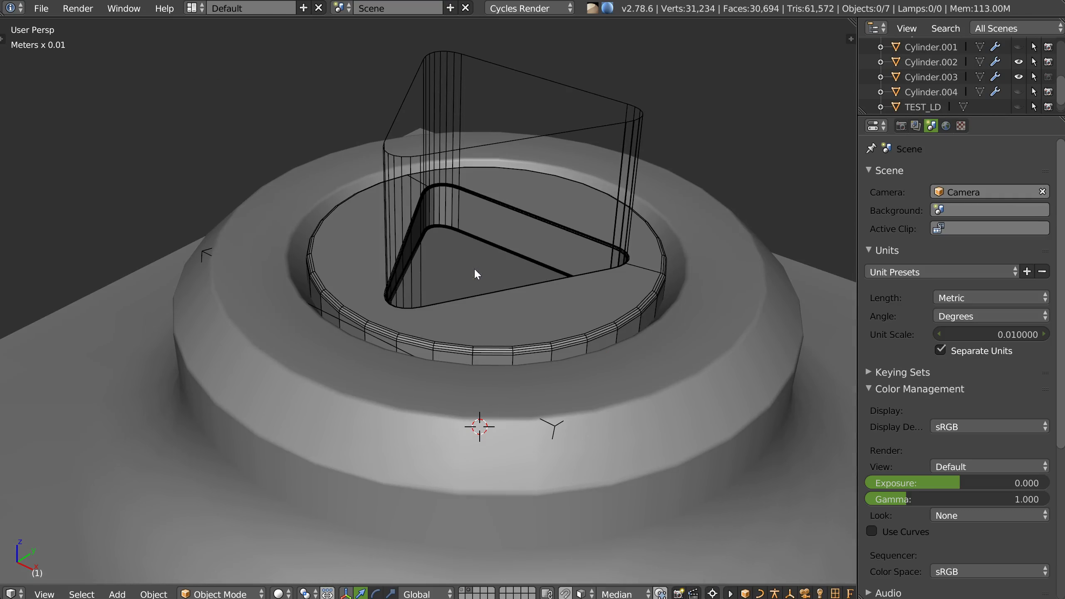
Step: Apply all of Cylinder.002's modifiers as real geometry
right_click(466, 327)
key("space")
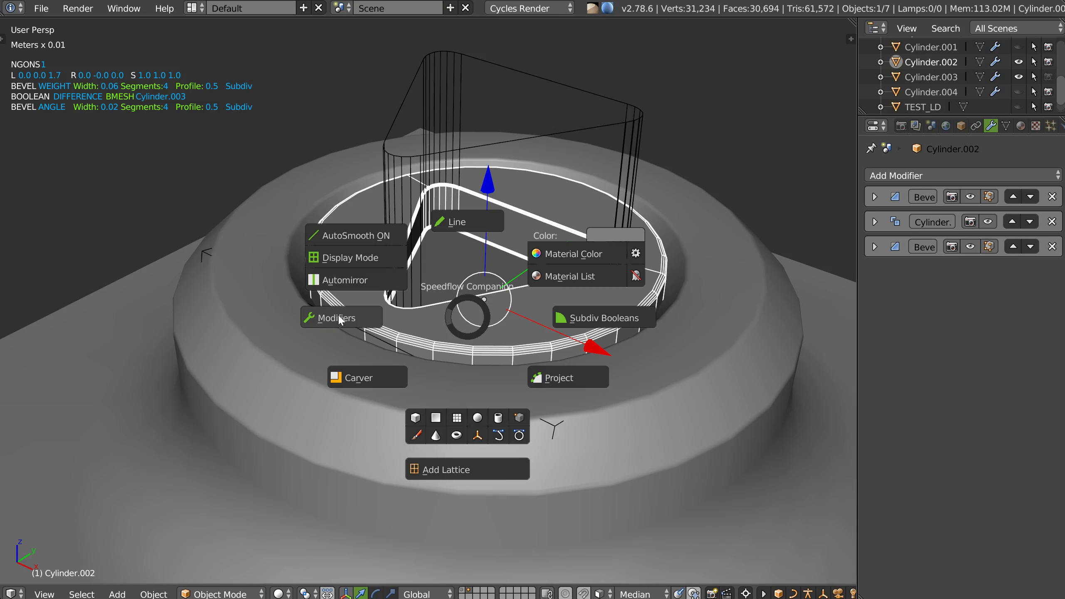
left_click(337, 314)
left_click(465, 276)
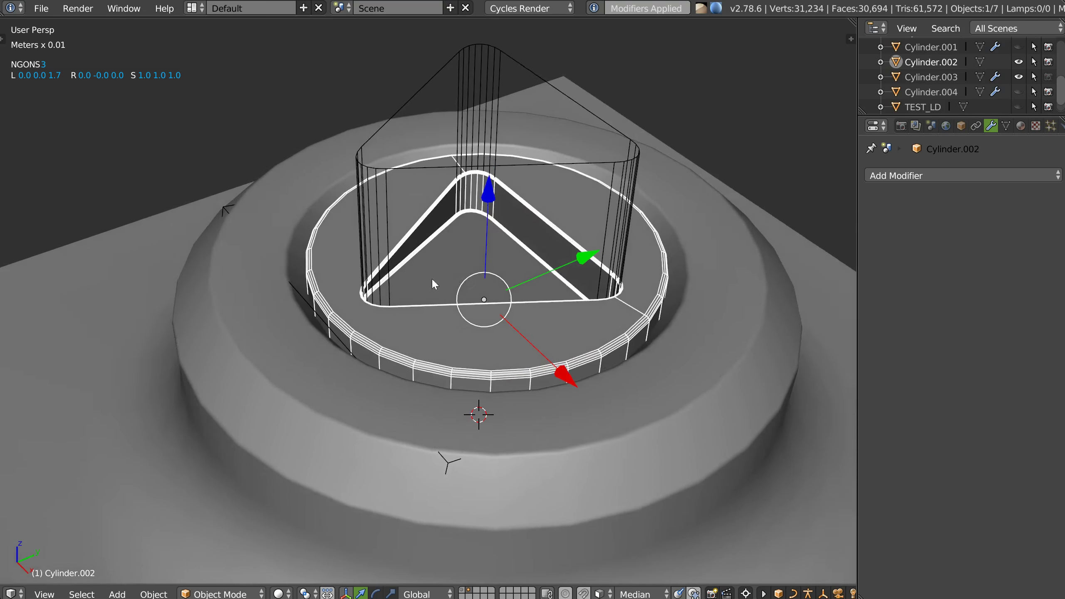
scroll(424, 272, "up", 2)
Step: Hide the triangle cutter and put the inner disc into Edit Mode
right_click(729, 83)
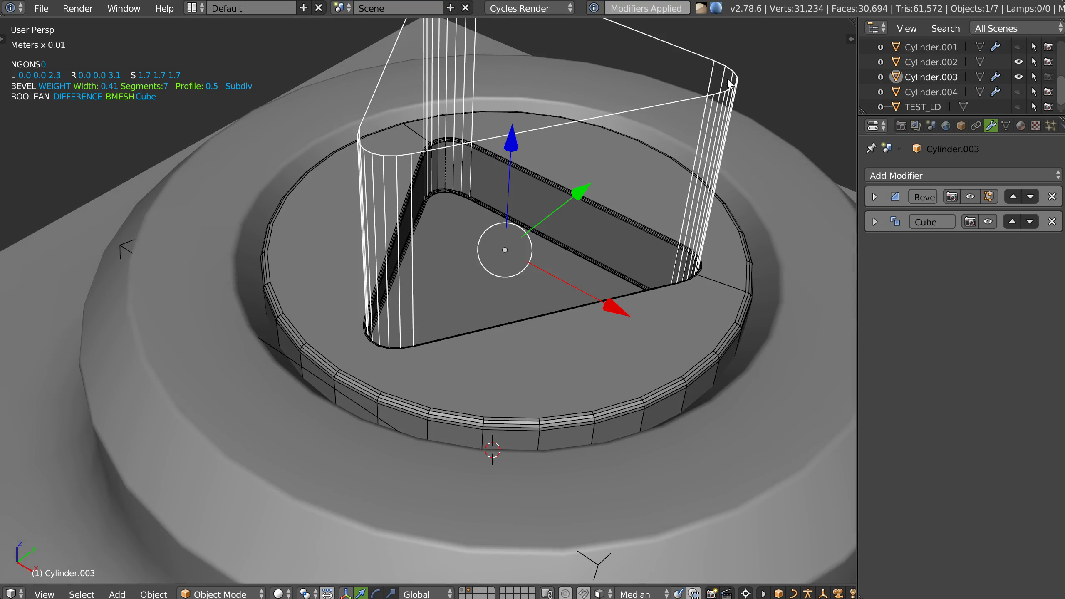
key("h")
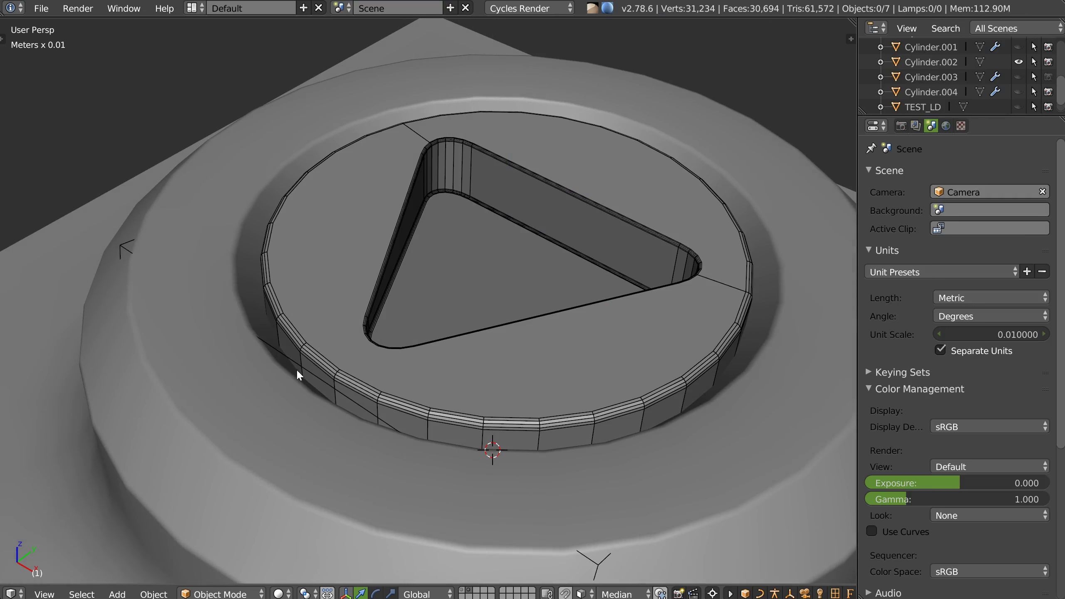
right_click(308, 364)
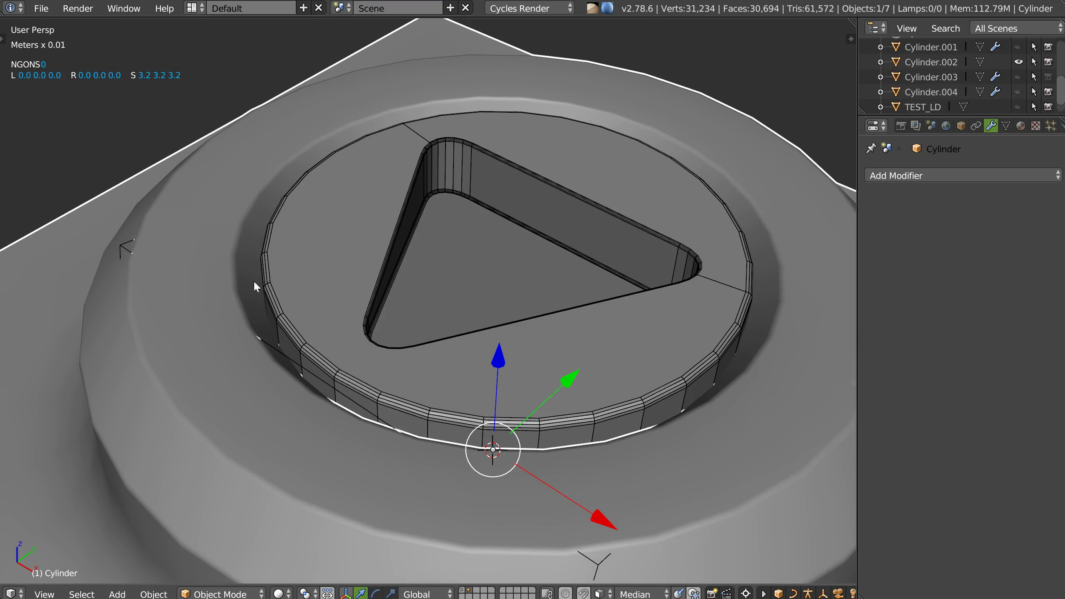
right_click(354, 269)
middle_click_drag(422, 313, 427, 350)
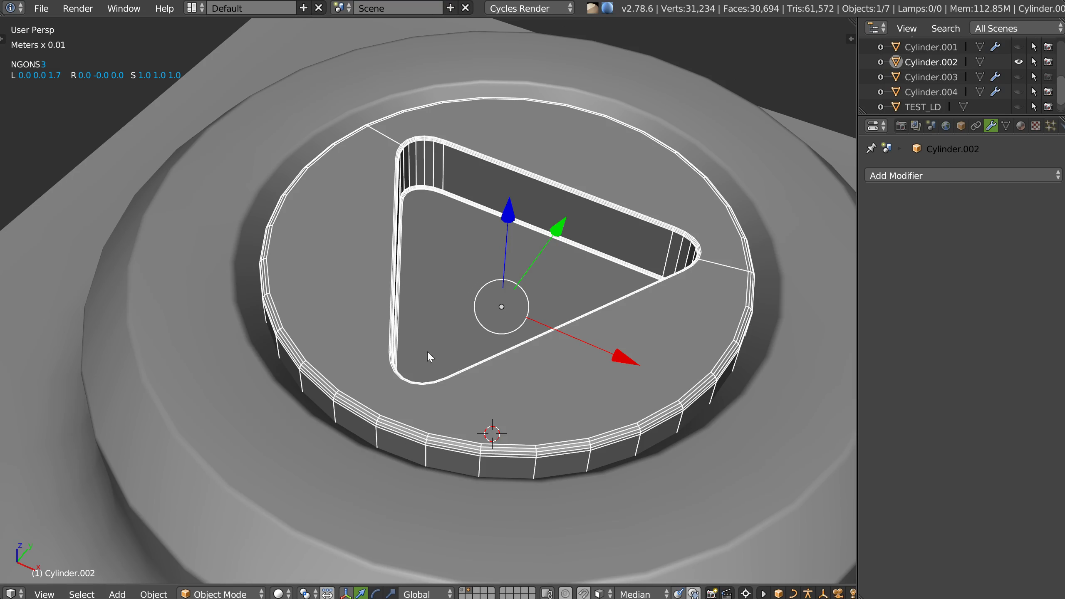
key("Tab")
Step: Select the ring and back strip faces, try subdividing them, then undo it
right_click(450, 303)
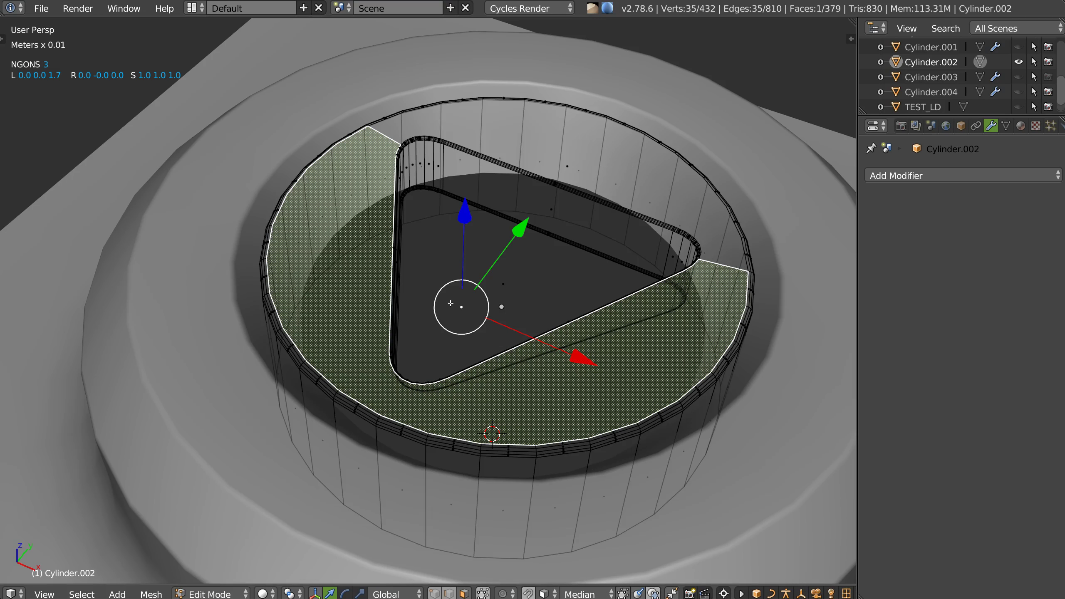
right_click(565, 165)
middle_click_drag(565, 165, 478, 261)
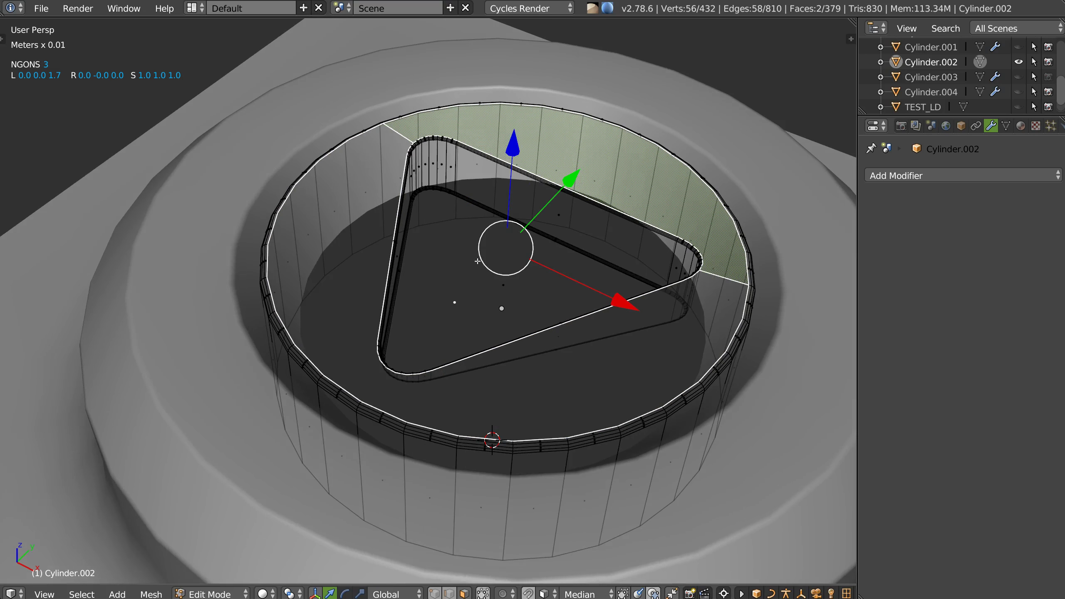
key("q")
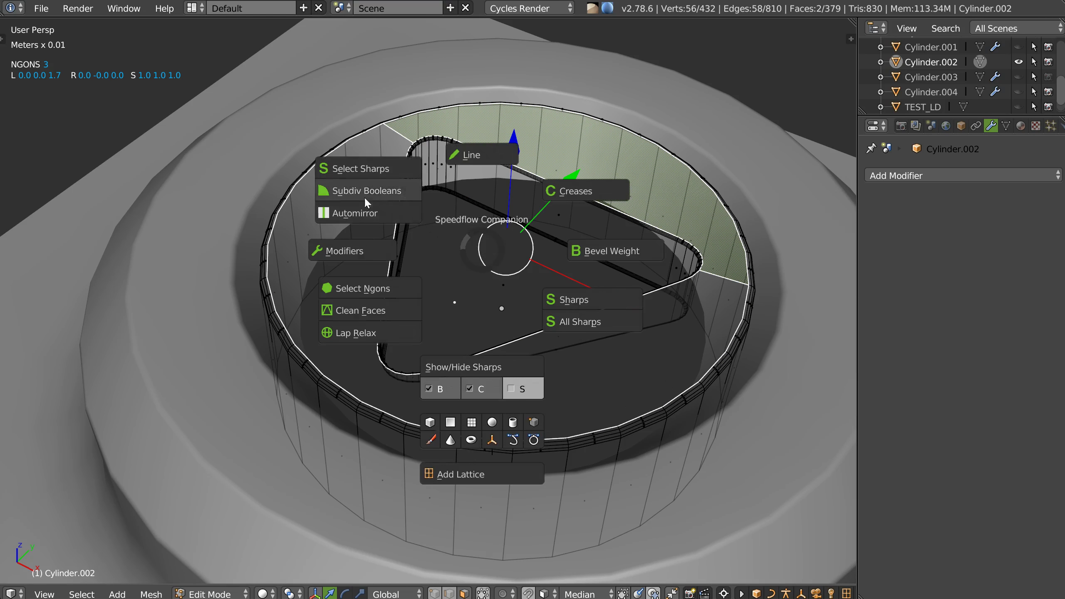
left_click(365, 194)
key("ctrl+z")
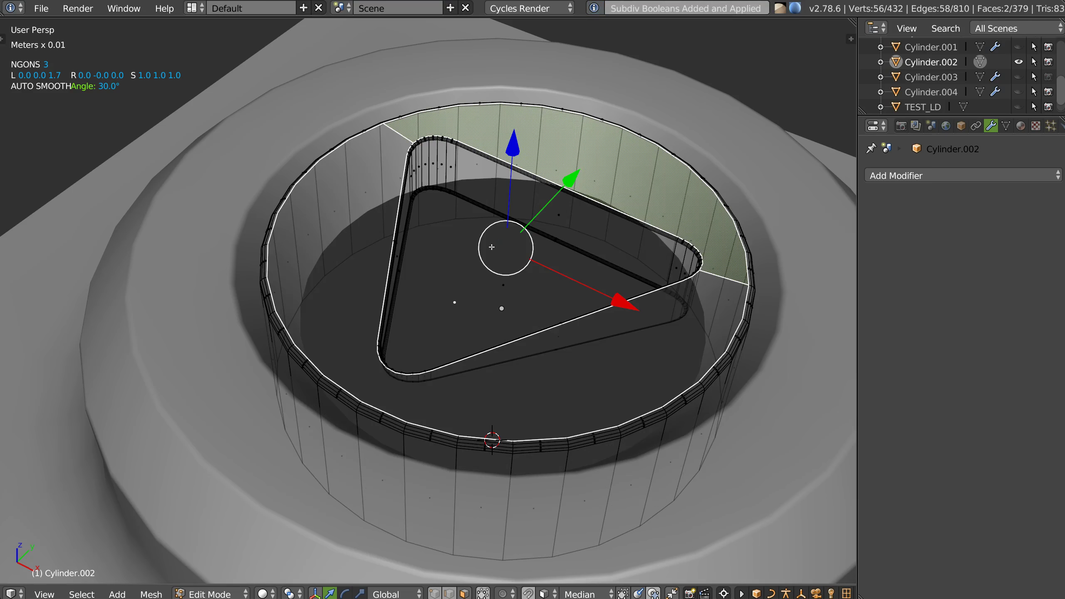
Step: Switch the disc to solid display with opaque face shading while editing
key("Tab")
key("q")
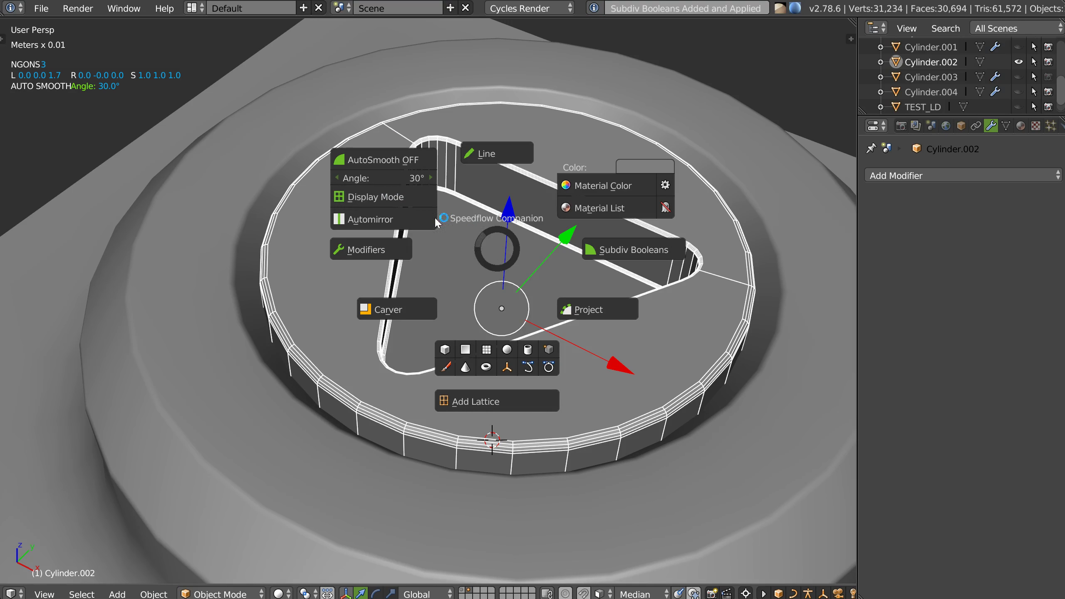
left_click(369, 197)
key("Tab")
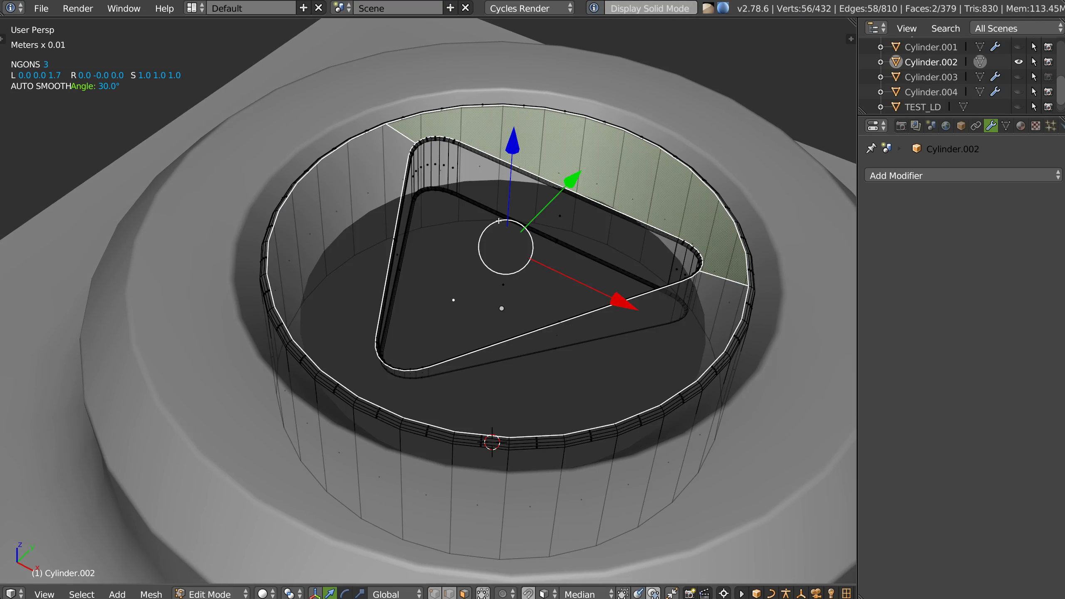
key("z")
left_click(462, 288)
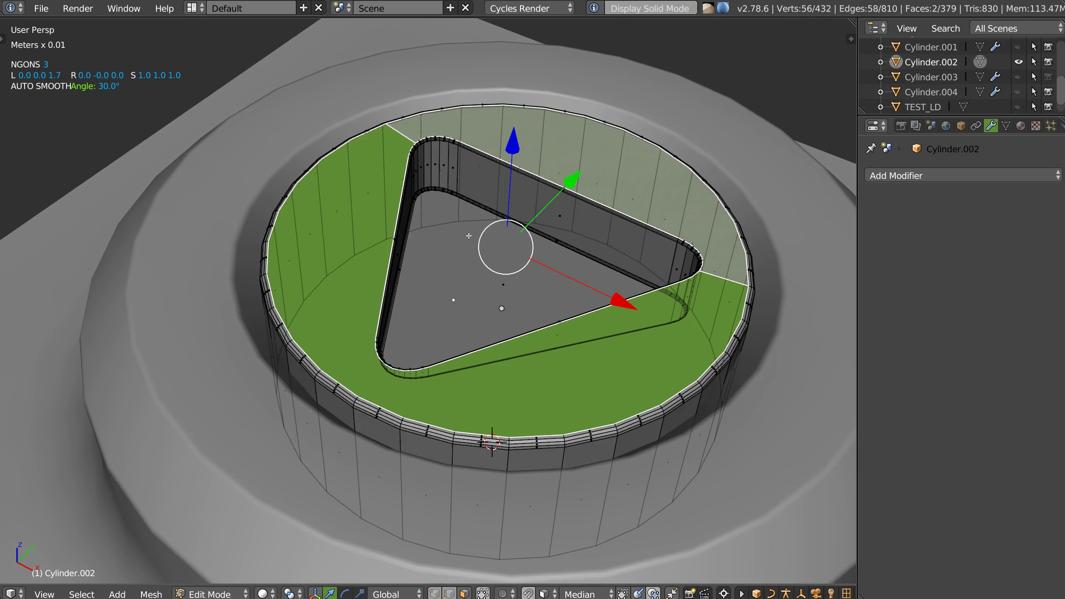
key("Tab")
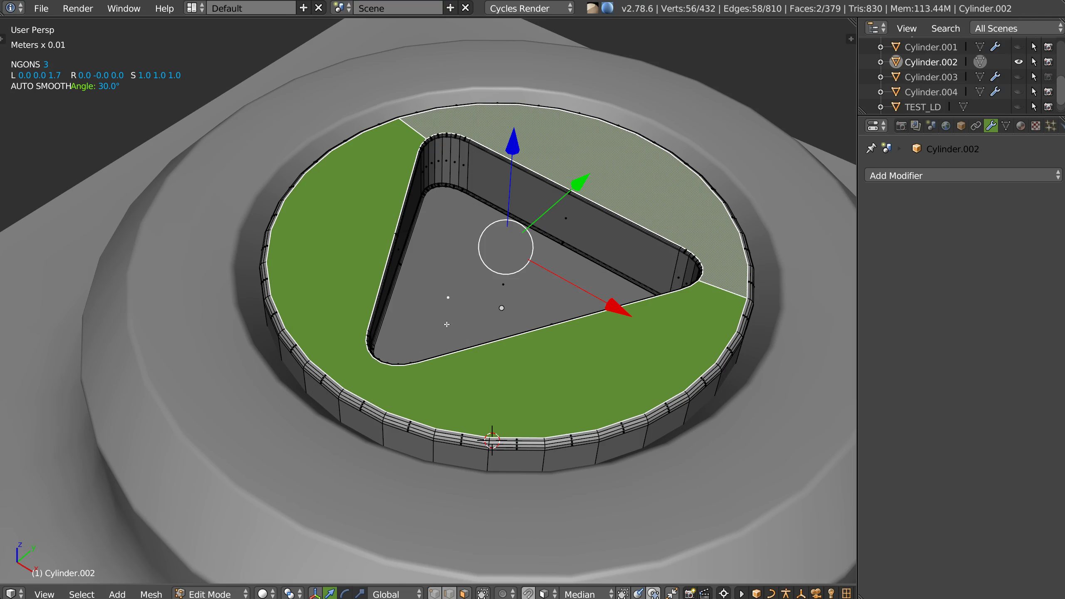
Step: Triangulate the selected ring faces, then briefly test and remove a level-2 subdivision
key("shift+space")
left_click(328, 384)
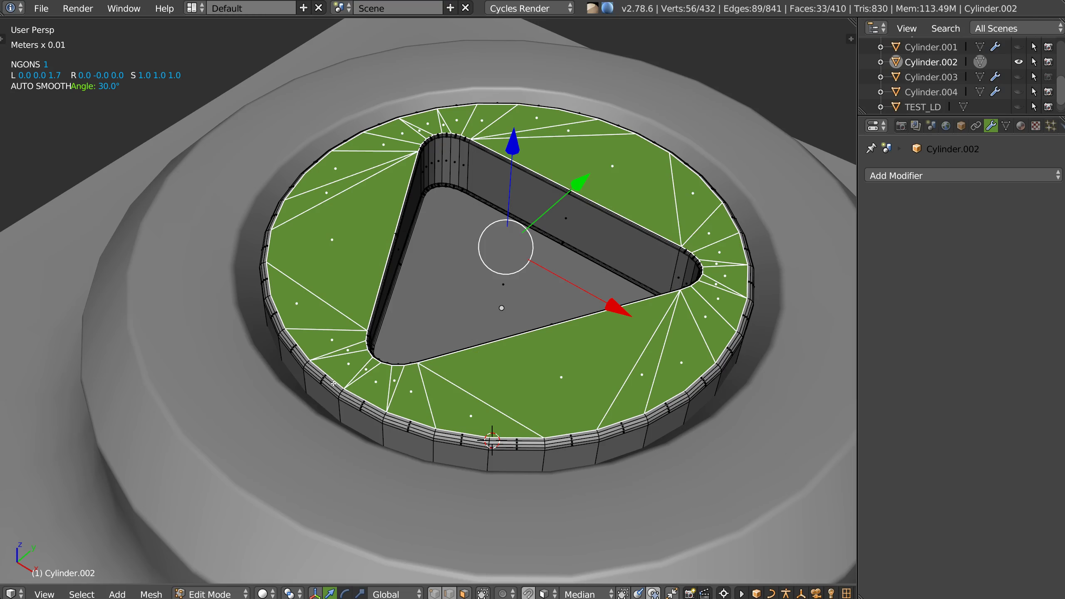
middle_click_drag(600, 147, 418, 342)
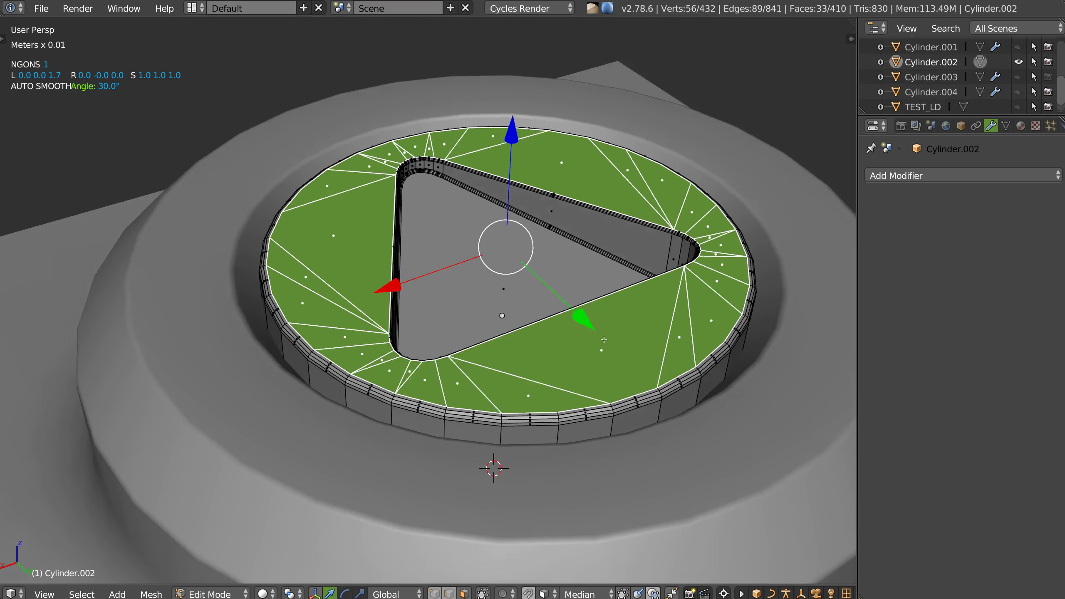
key("shift+space")
left_click(440, 344)
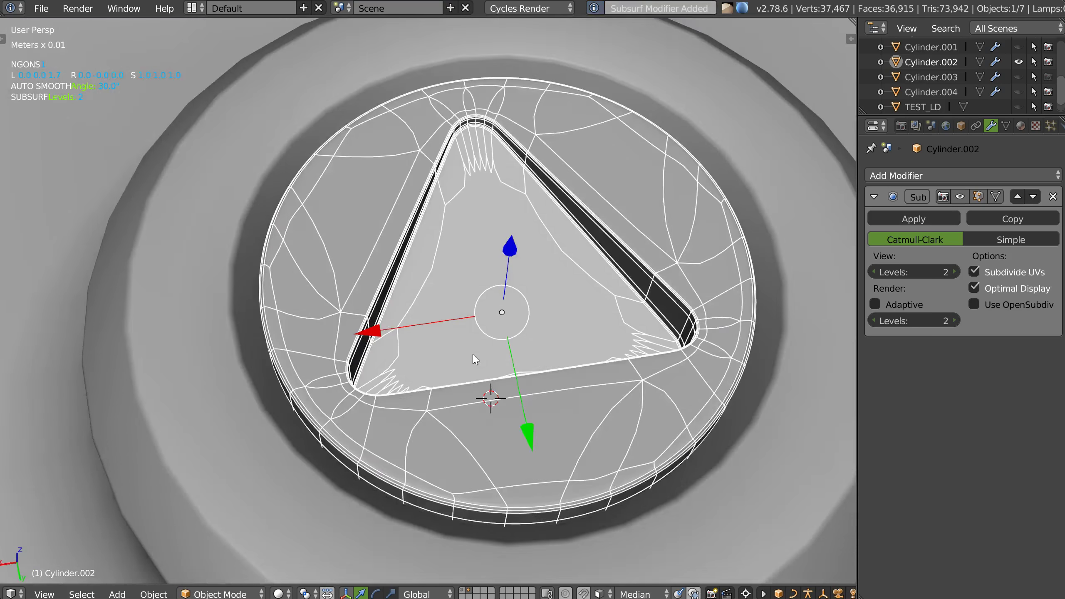
key("shift+space")
left_click(571, 359)
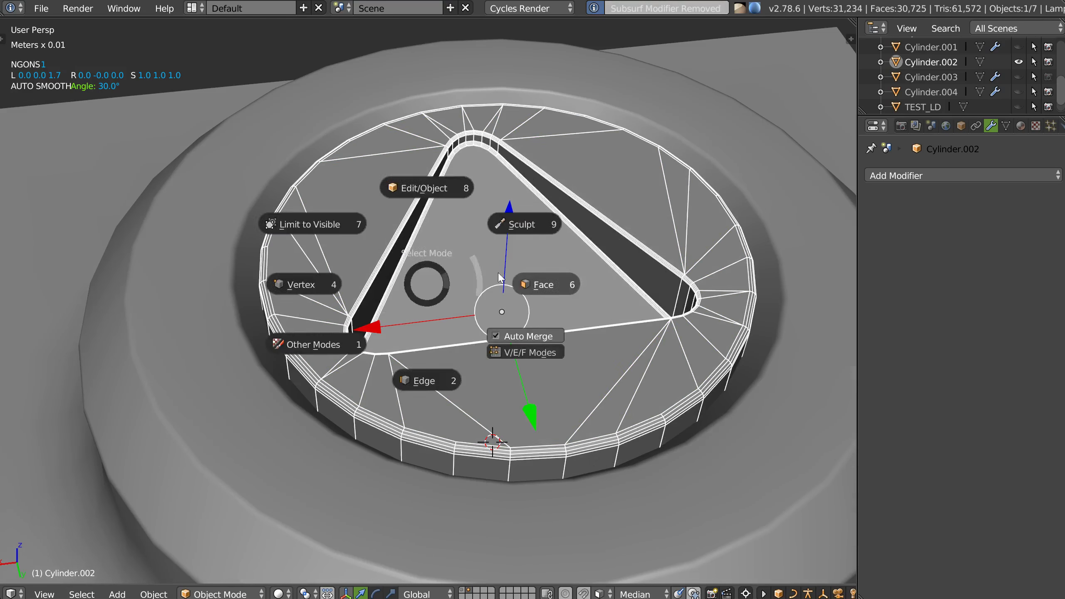
Step: Split the triangle floor n-gon into triangles and return to Object Mode
right_click(469, 235)
key("shift+space")
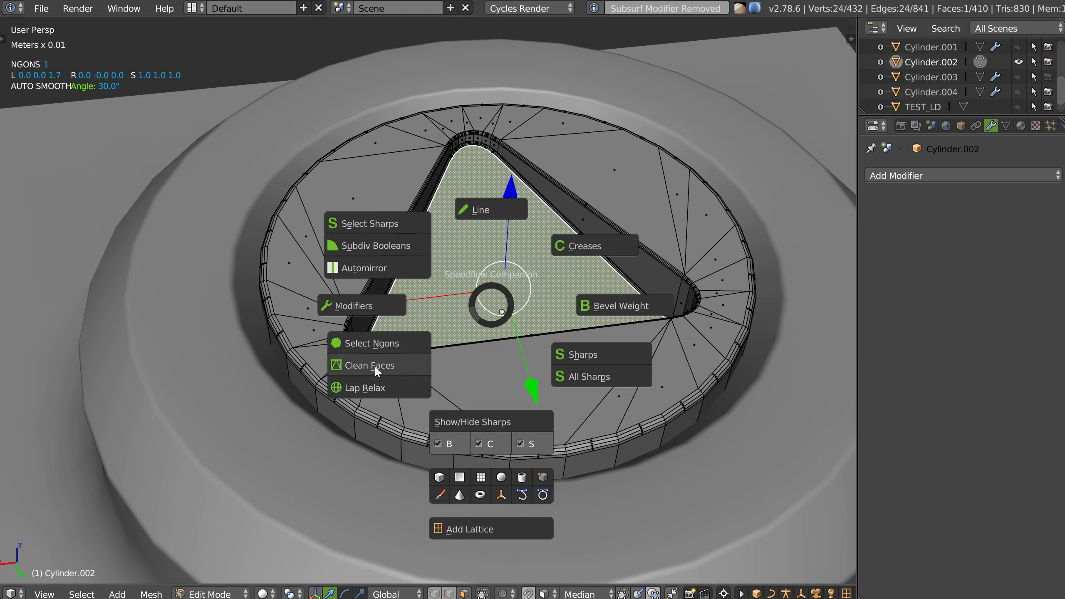
left_click(374, 365)
key("Tab")
middle_click_drag(426, 274, 604, 245)
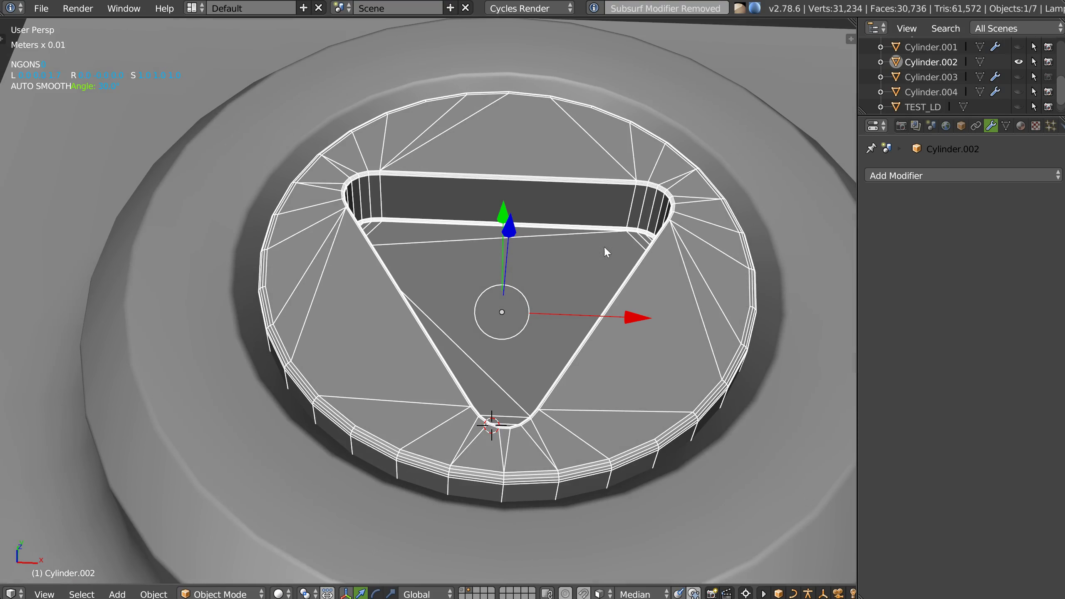
mouse_move(561, 315)
middle_mouse_down()
mouse_move(551, 302)
mouse_move(587, 268)
middle_mouse_up()
Step: Add a level-2 Subdivision Surface to Cylinder.002 and inspect the smoothed disc
key("ctrl+2")
scroll(622, 314, "down", 3)
scroll(587, 256, "up", 3)
key("z")
left_click(505, 290)
mouse_move(506, 290)
middle_mouse_down()
mouse_move(481, 268)
mouse_move(368, 279)
mouse_move(551, 275)
middle_mouse_up()
scroll(549, 290, "down", 3)
scroll(549, 302, "up", 2)
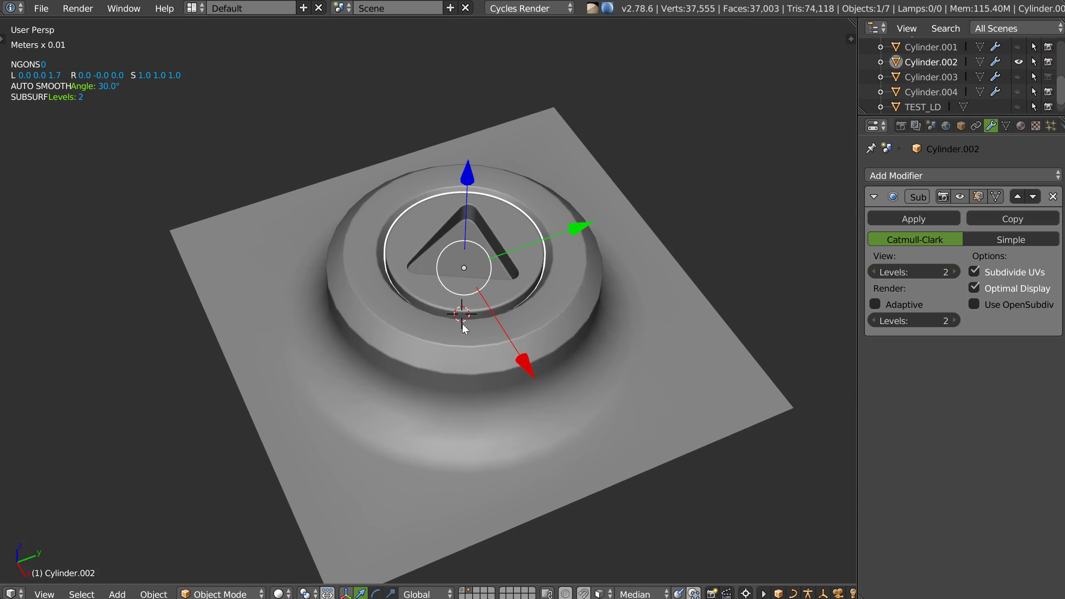
Step: Inspect the button from several angles and toggle Cylinder.003's visibility on and off
right_click(491, 370)
middle_click_drag(492, 370, 503, 275)
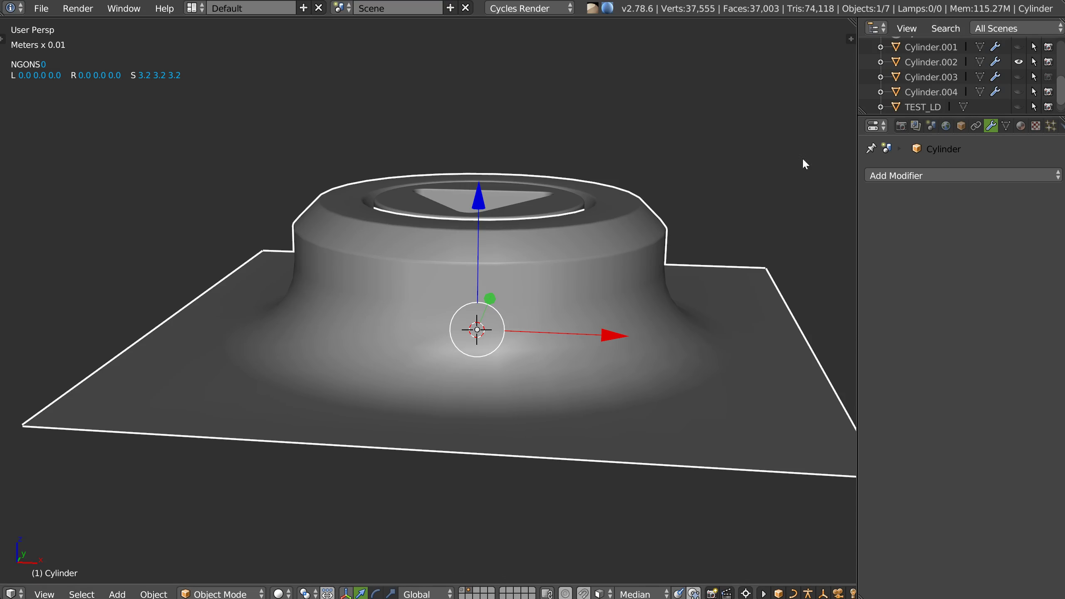
mouse_move(554, 265)
middle_mouse_down()
mouse_move(458, 314)
mouse_move(476, 215)
mouse_move(470, 136)
middle_mouse_up()
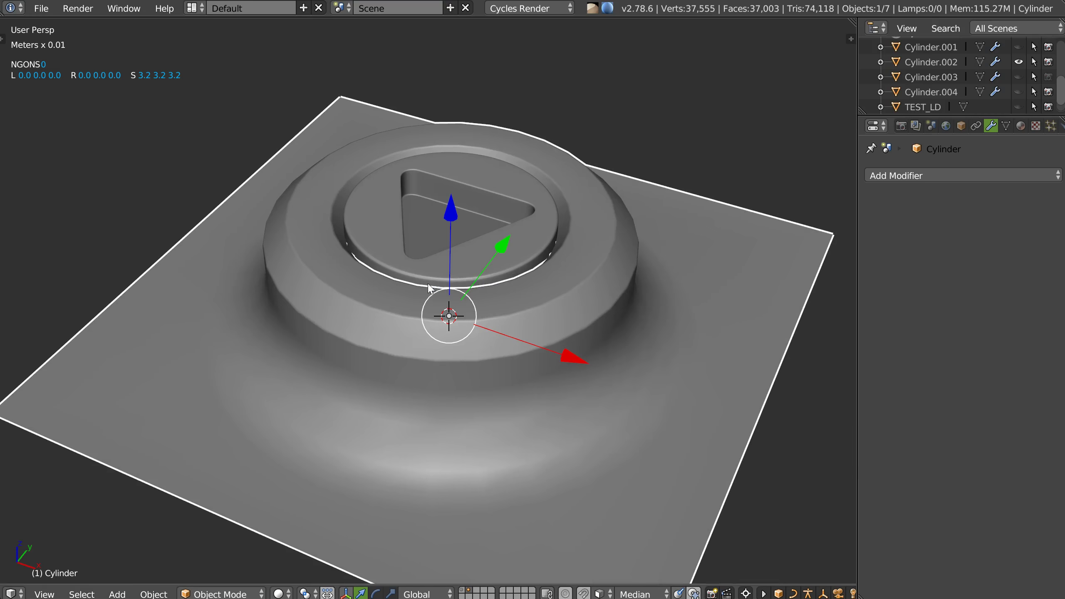
scroll(542, 243, "up", 3)
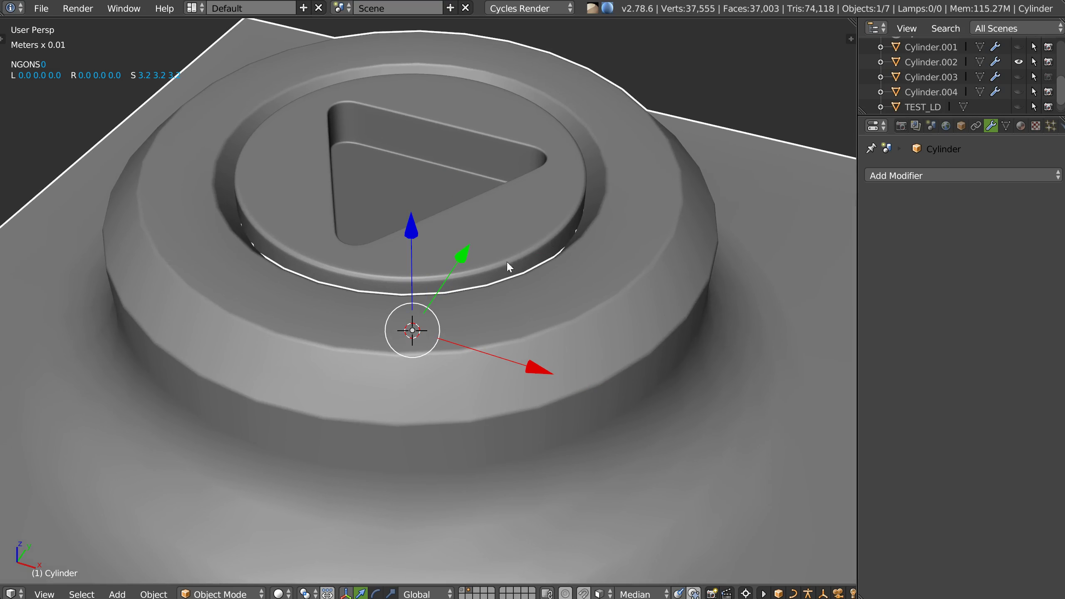
right_click(518, 262)
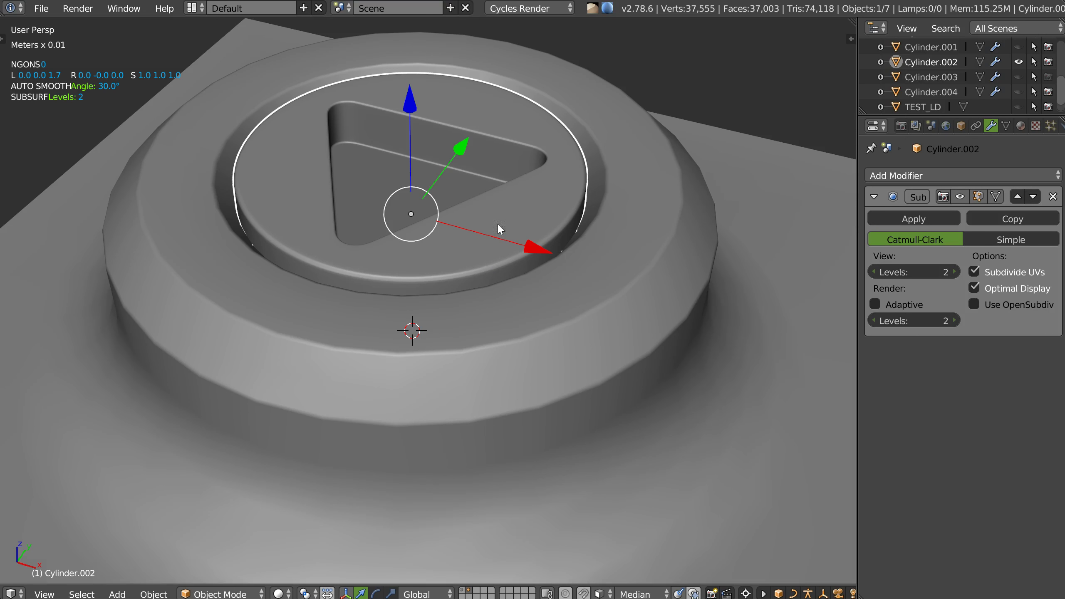
left_click(1019, 78)
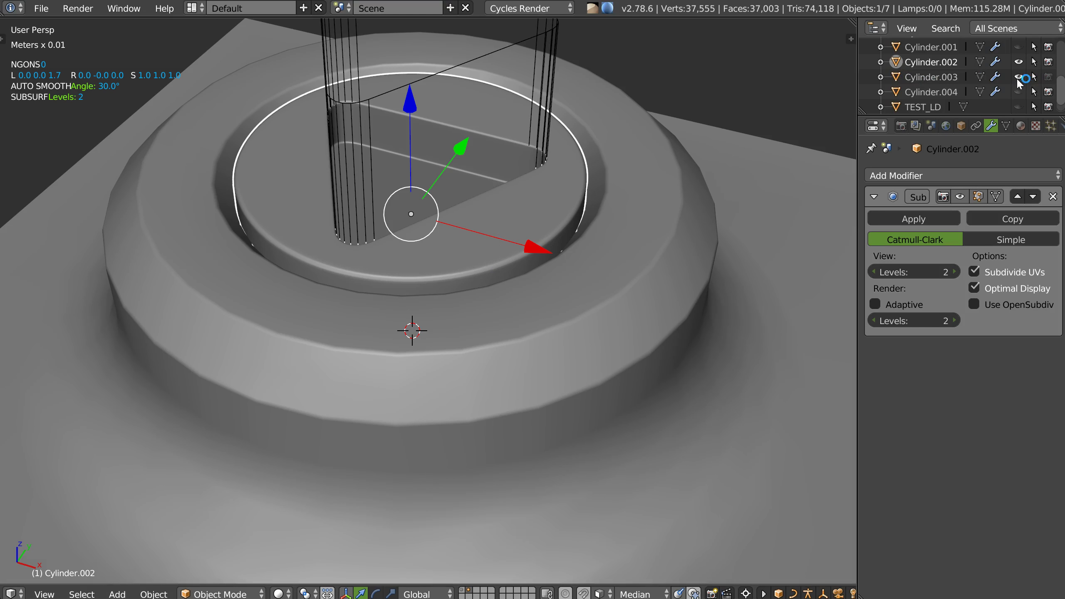
left_click(1018, 78)
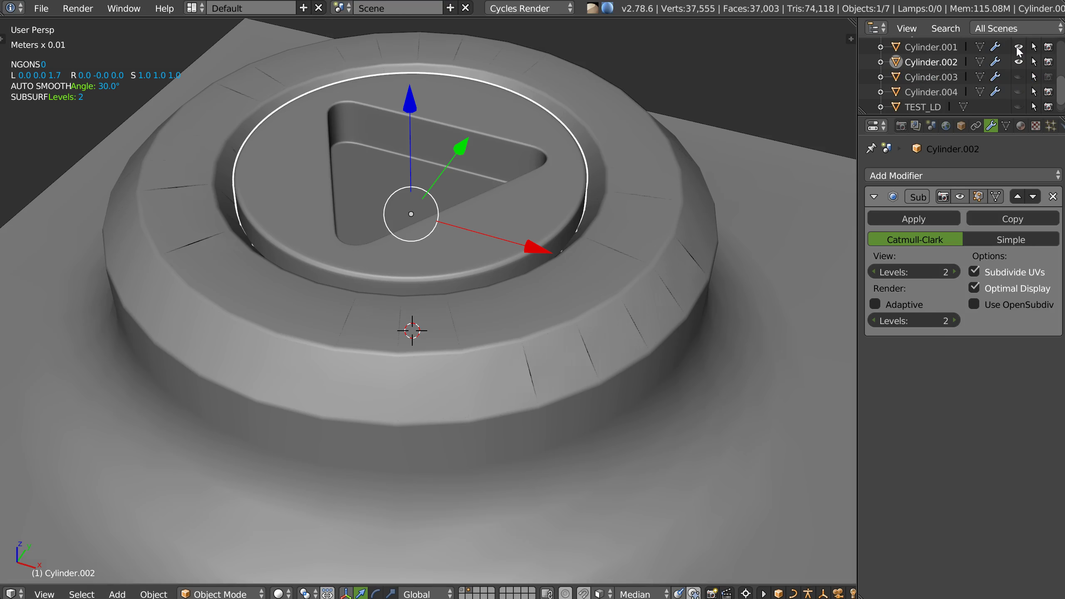
Step: Unhide and select Cylinder.004, then set its weighted bevel width to 0.12
left_click(1019, 92)
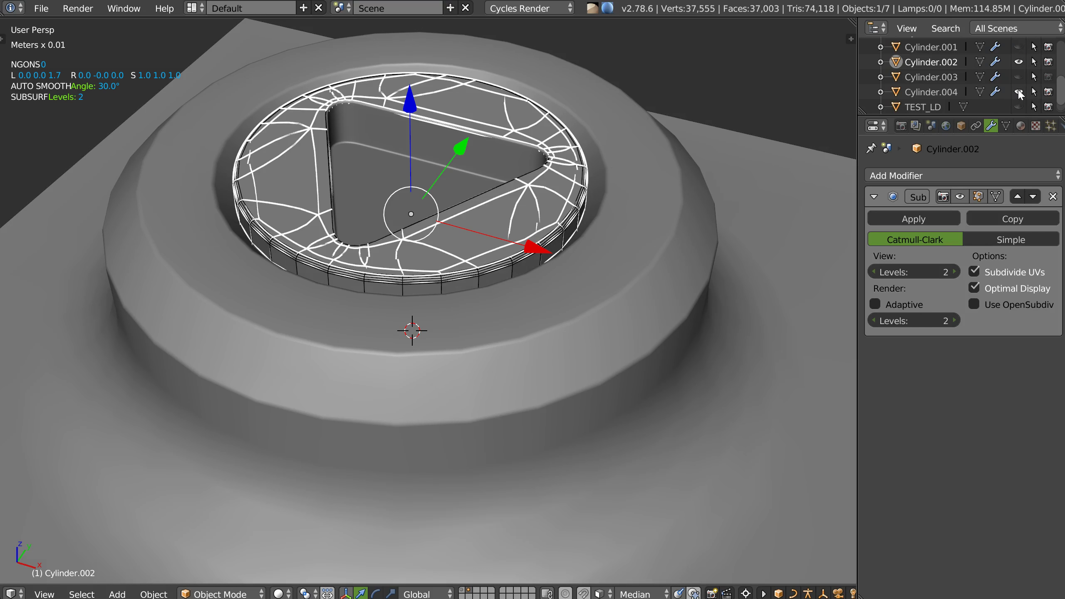
left_click(941, 93)
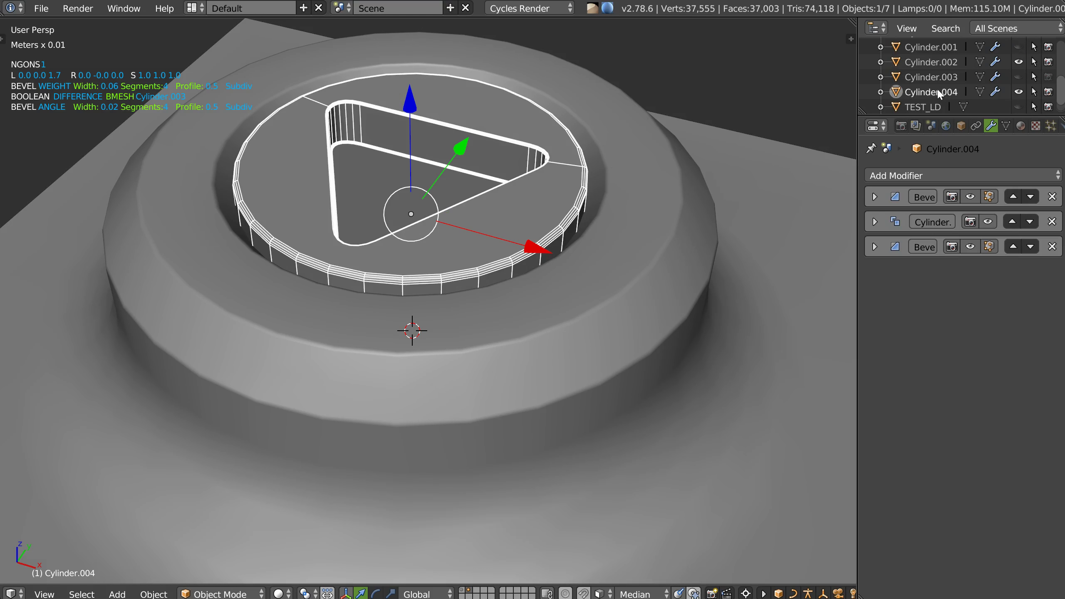
middle_click_drag(436, 248, 447, 279)
key("q")
left_click(560, 291)
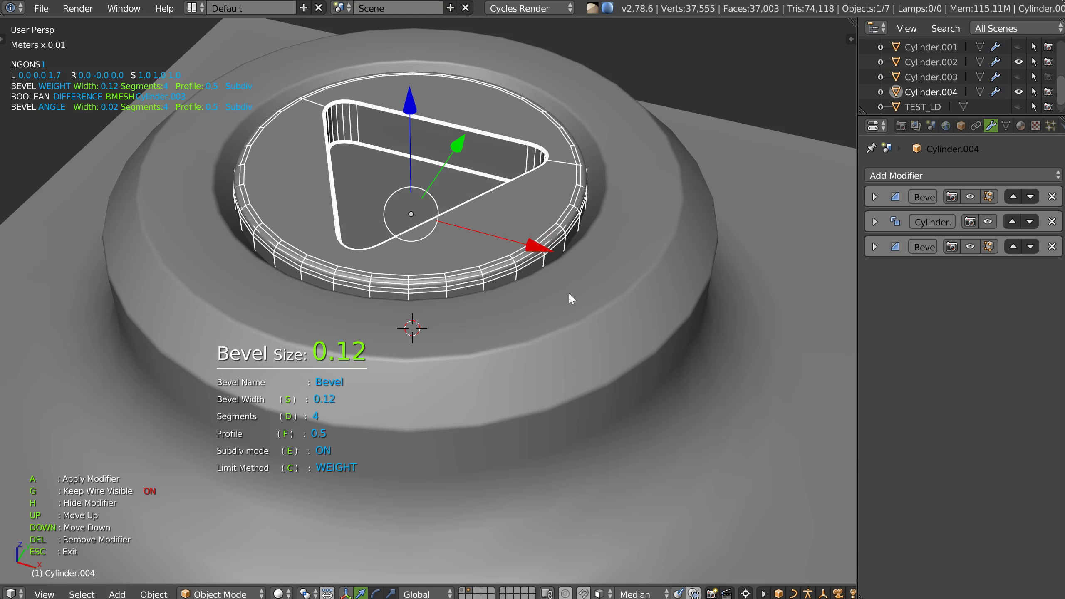
key("d")
scroll(571, 295, "up", 1)
key("Escape")
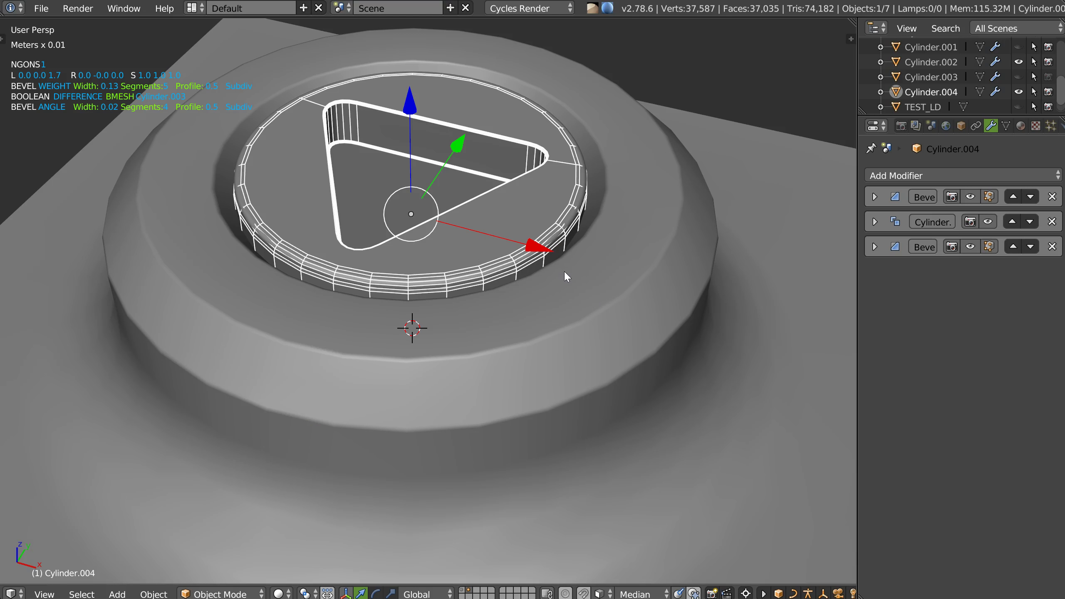
Step: Reduce the weighted bevel to one segment and isolate Cylinder.004 in local view
key("q")
left_click(613, 295)
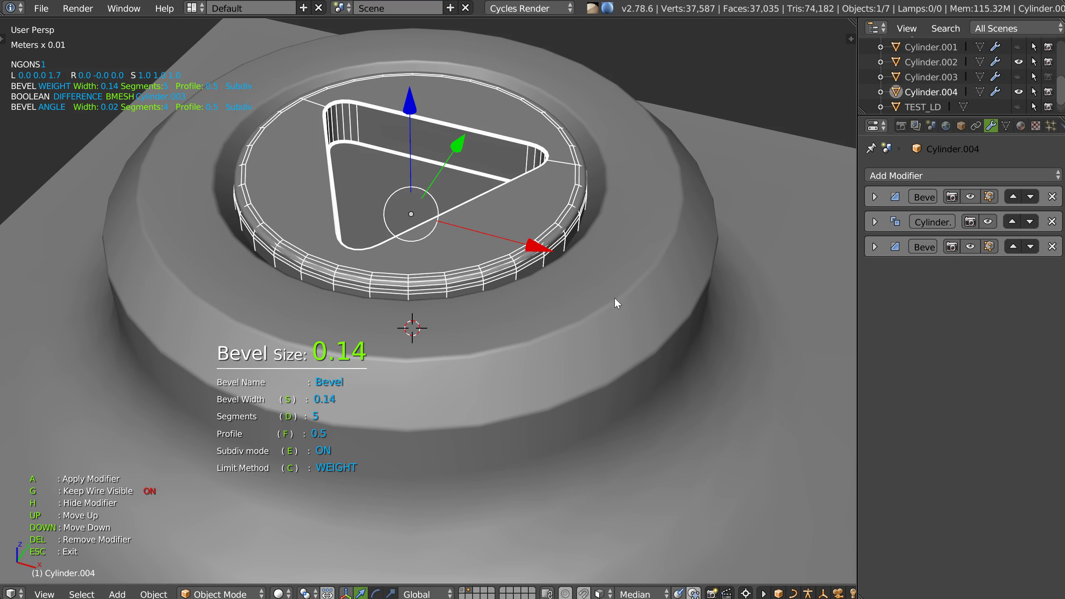
scroll(587, 295, "down", 3)
scroll(545, 290, "down", 1)
key("Escape")
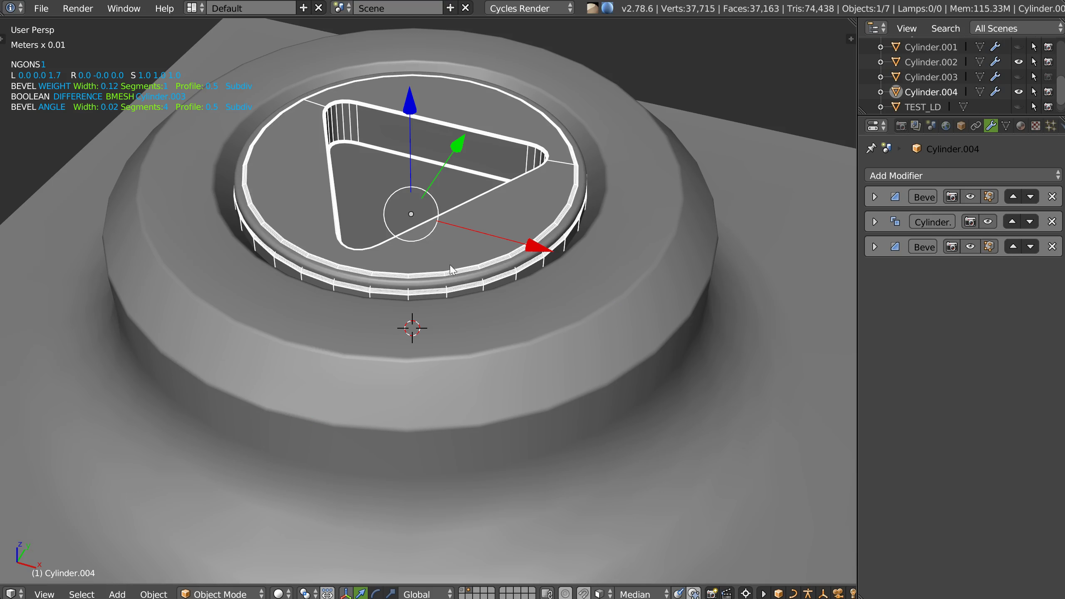
key("KP_Divide")
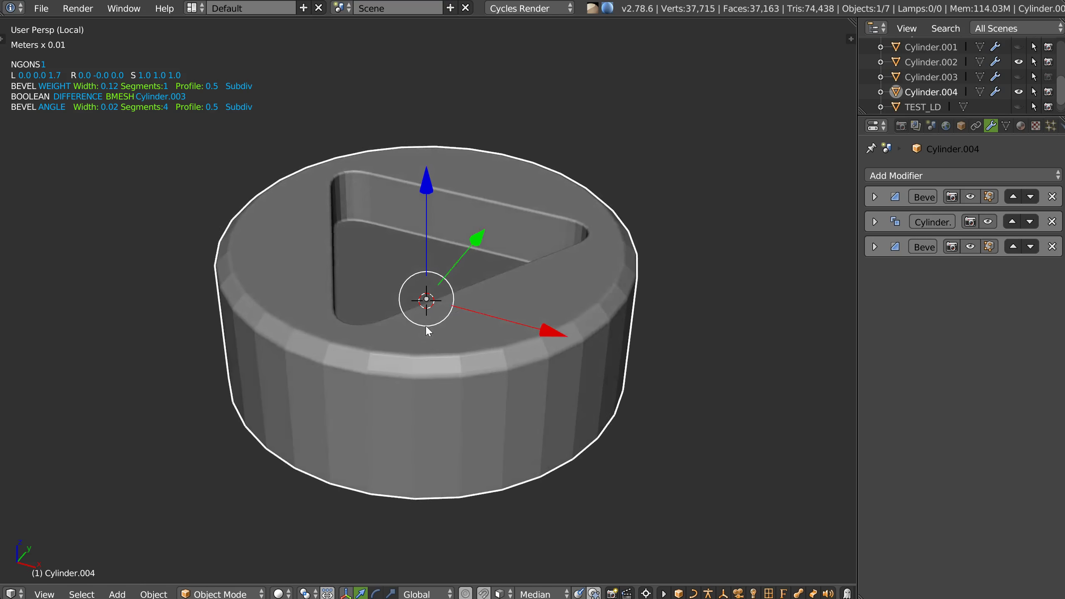
Step: Enable auto smooth, make a hidden Subdiv Booleans copy Cylinder.005, and apply the modifiers
key("space")
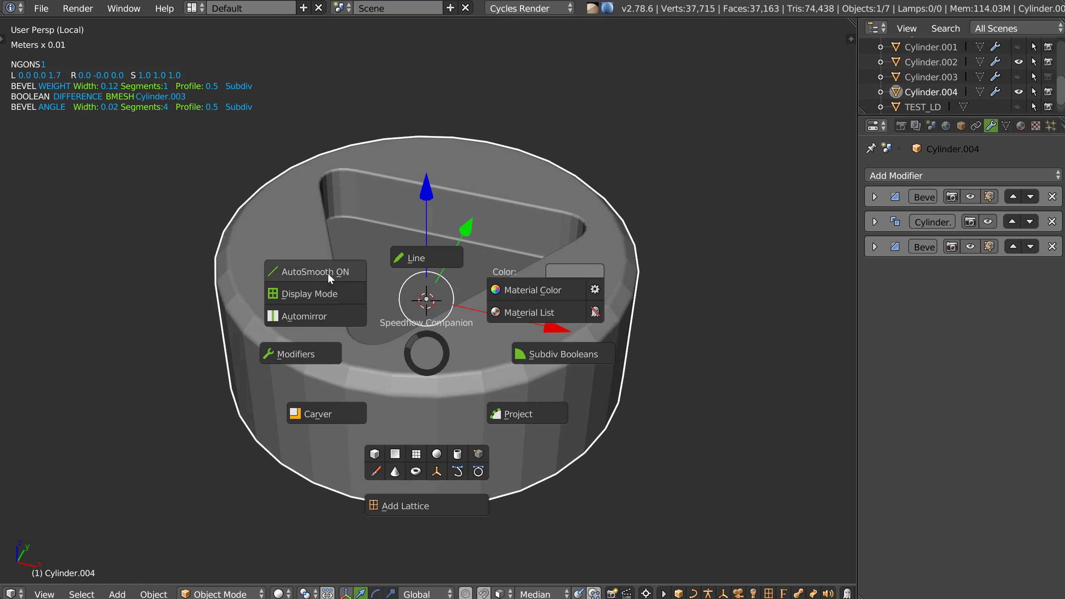
left_click(328, 272)
middle_click_drag(421, 317, 476, 332)
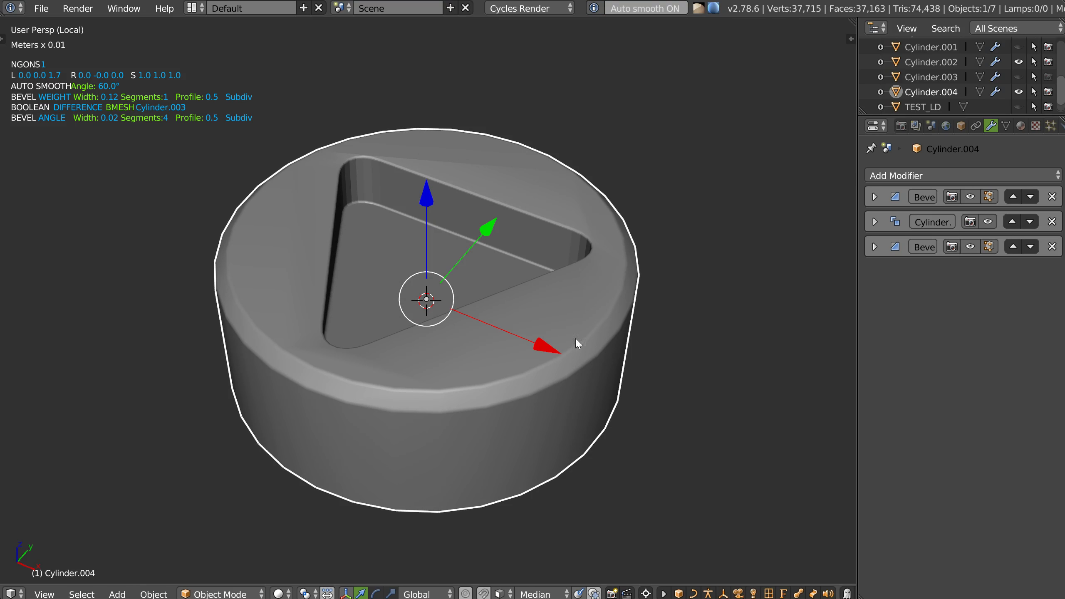
key("space")
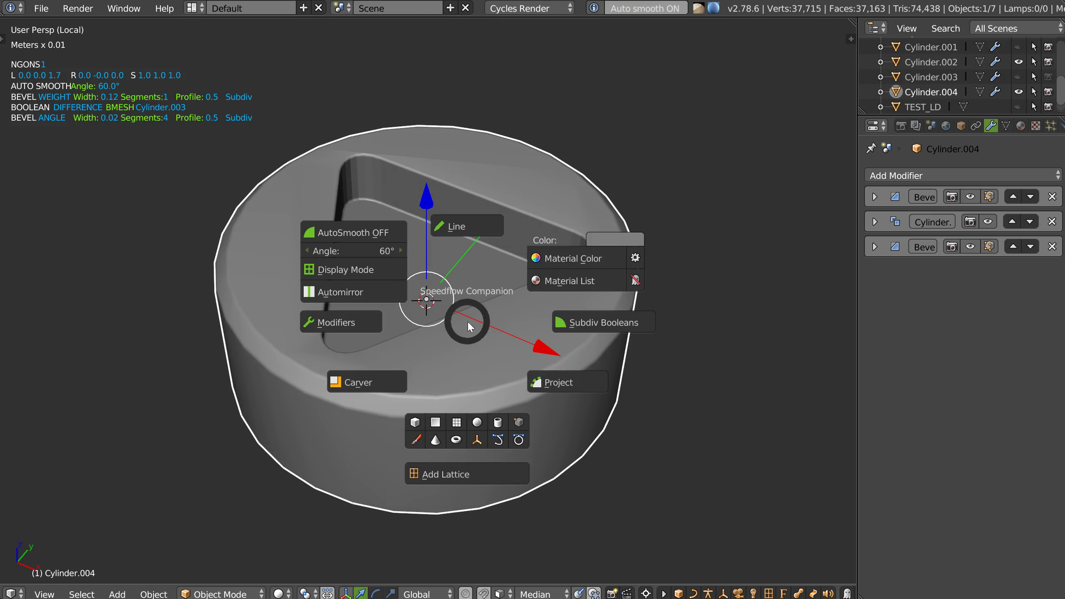
left_click(474, 322)
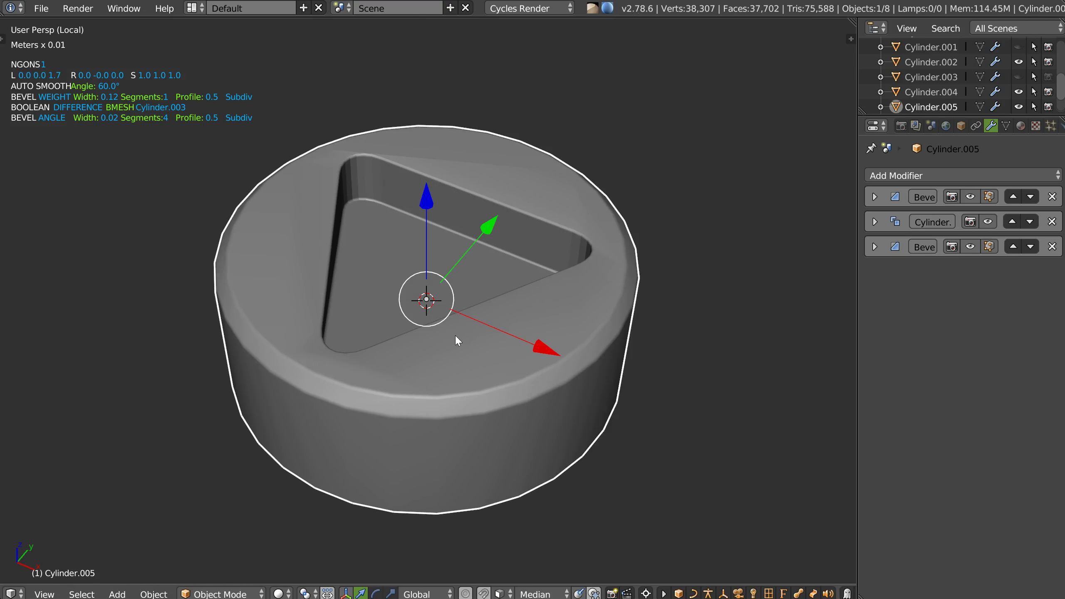
key("h")
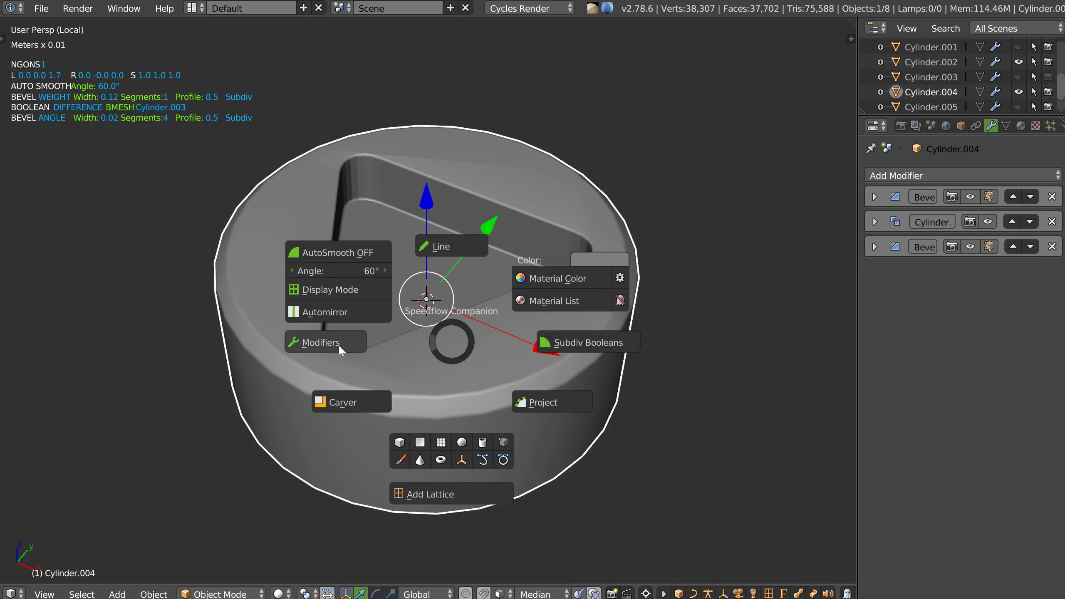
left_click(337, 345)
Step: Clean the top ring and triangle n-gon faces of Cylinder.004 in Edit Mode
key("Tab")
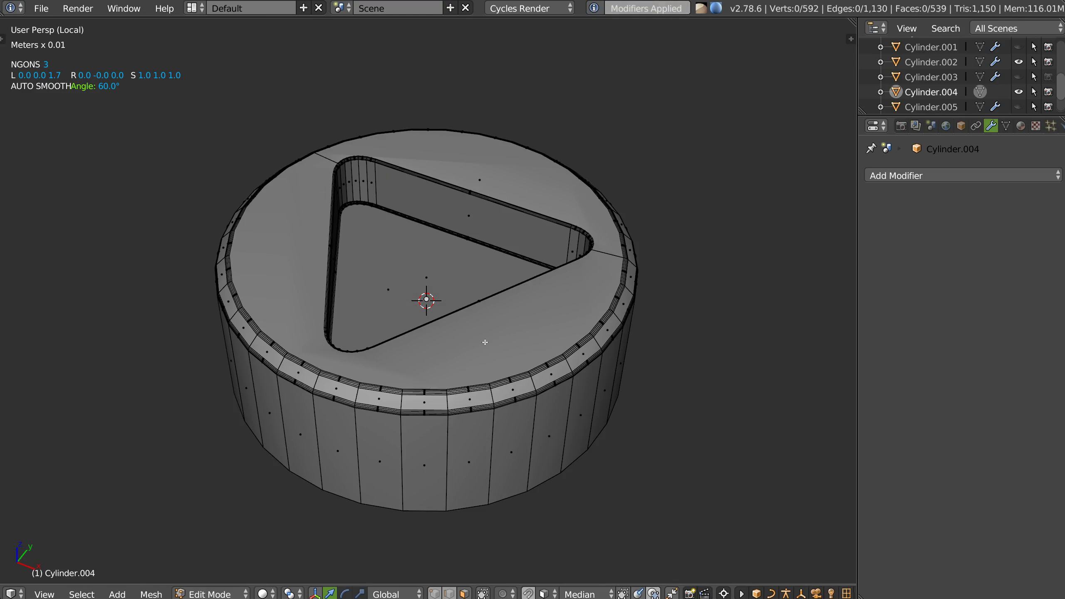
left_click(407, 287)
left_click(479, 179, "shift")
key("q")
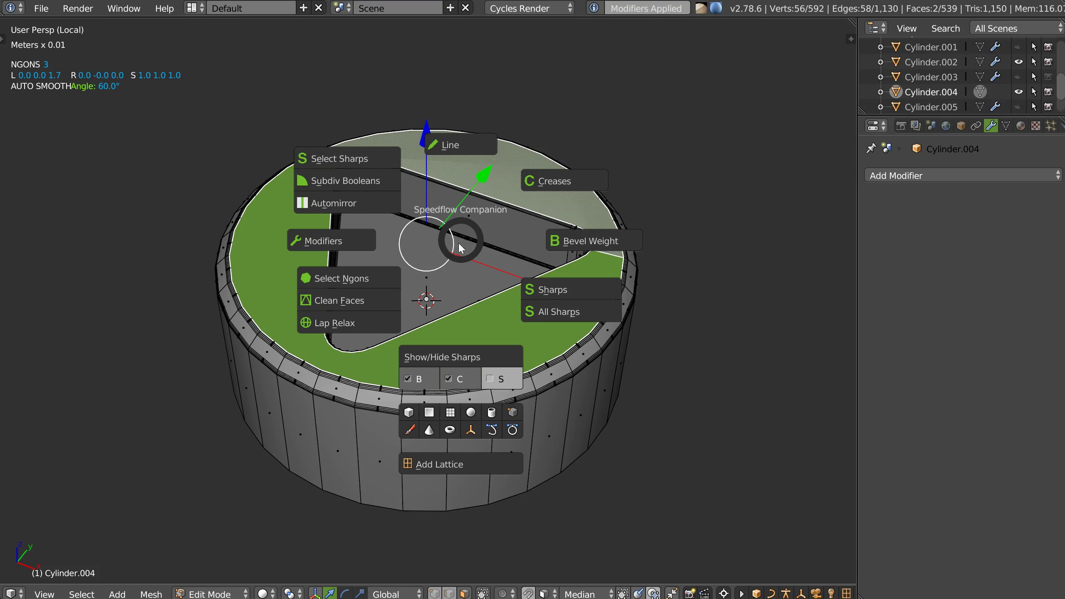
left_click(344, 299)
left_click(416, 307)
key("q")
left_click(270, 349)
key("Tab")
Step: Add a level-2 Subdivision Surface to Cylinder.004 via Hard Ops
key("q")
left_click(426, 348)
mouse_move(423, 352)
middle_mouse_down()
mouse_move(420, 310)
mouse_move(231, 273)
mouse_move(348, 261)
mouse_move(394, 196)
mouse_move(375, 299)
middle_mouse_up()
Step: Exit local view and hide the older disc Cylinder.002
key("KP_Divide")
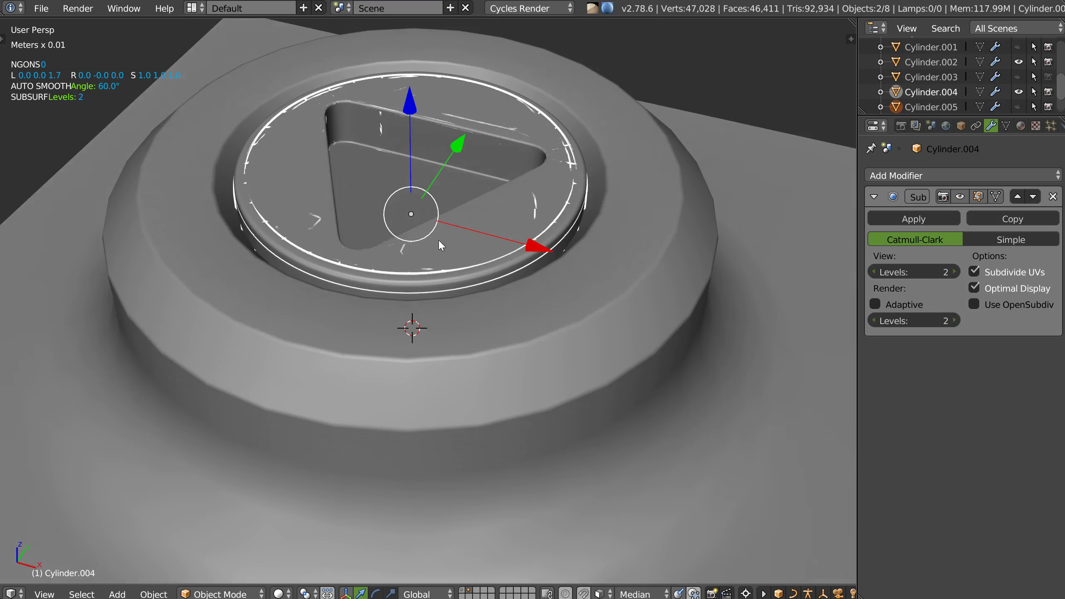
right_click(457, 288)
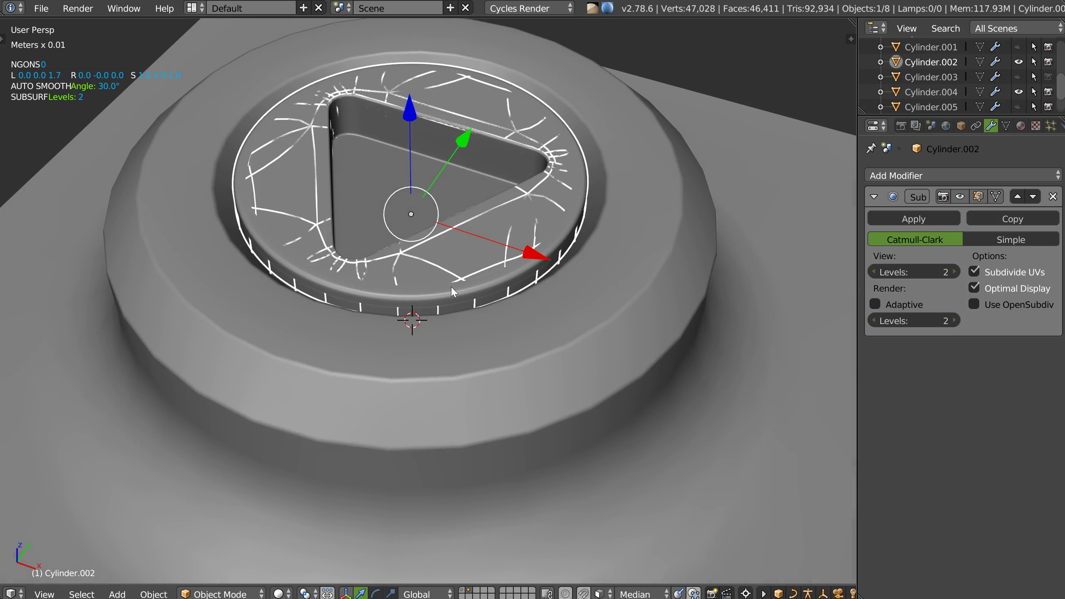
key("h")
middle_click_drag(450, 279, 437, 275)
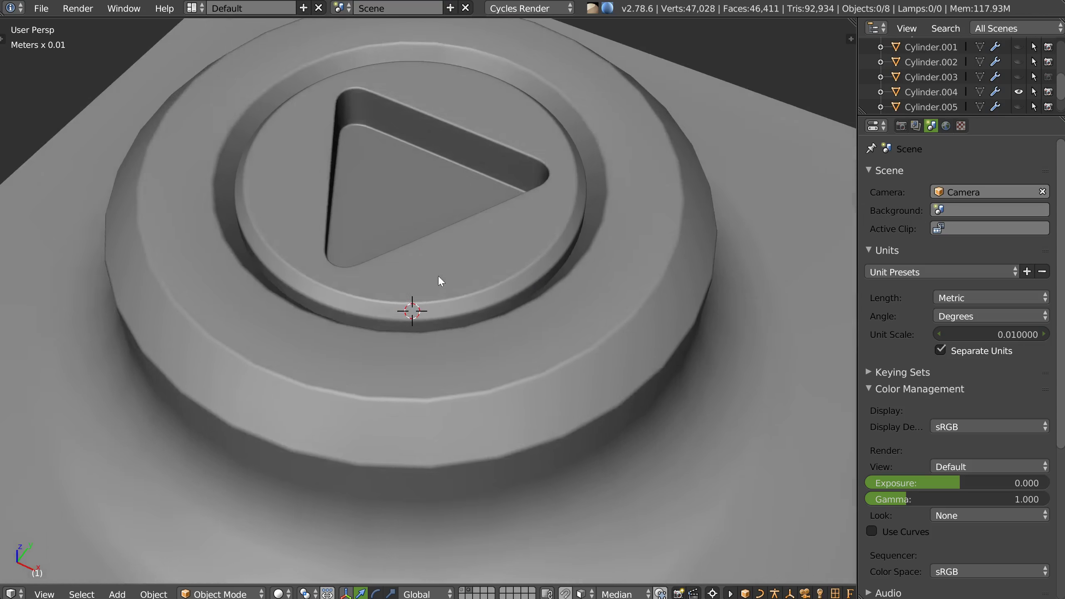
scroll(437, 275, "down", 3)
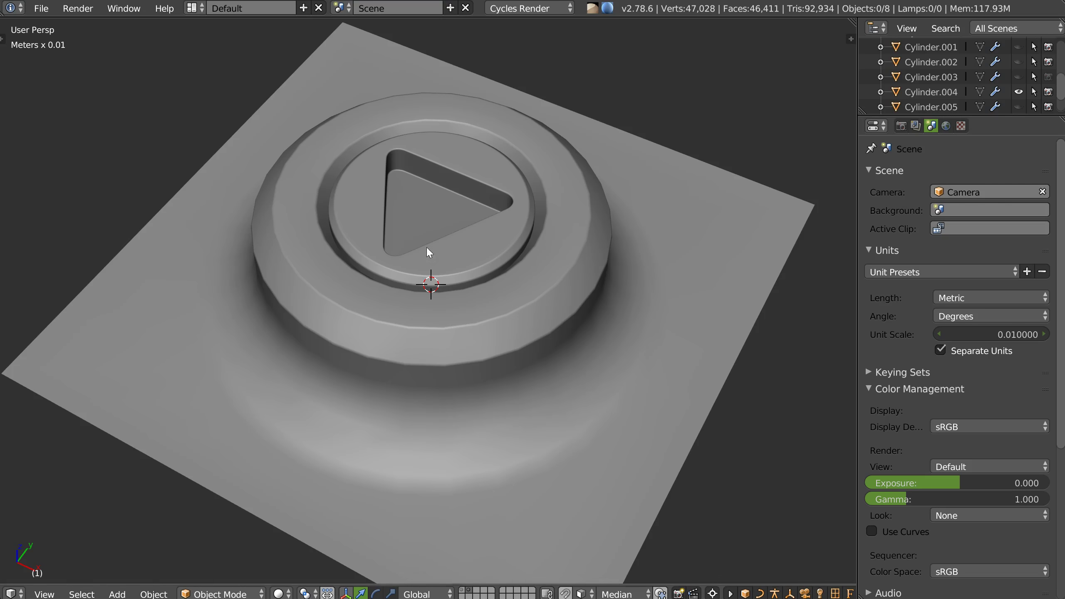
scroll(433, 245, "up", 2)
middle_click_drag(460, 261, 344, 180)
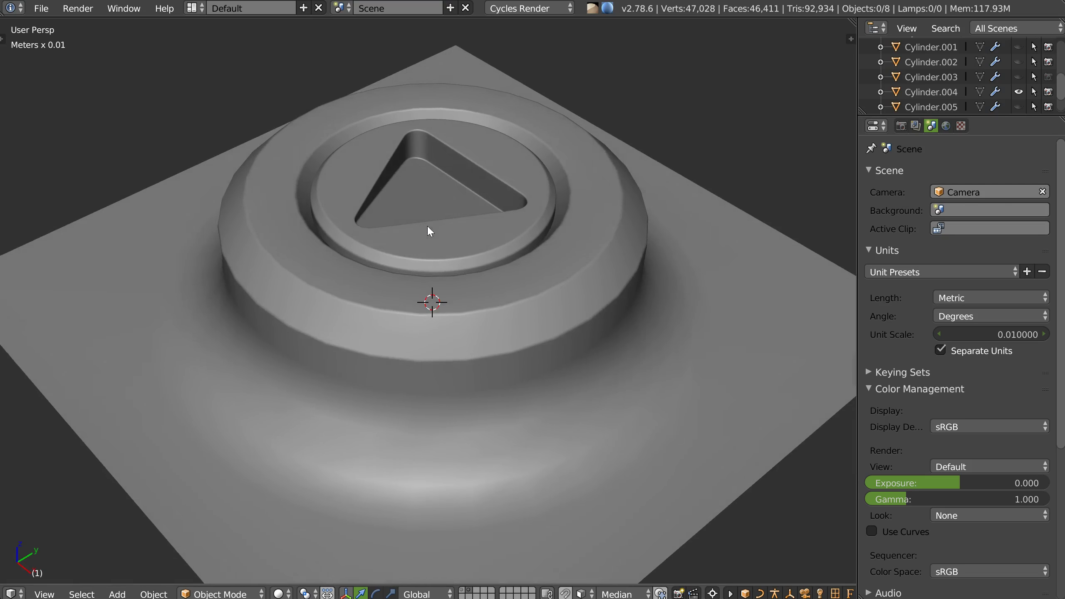
scroll(412, 185, "up", 2)
scroll(409, 117, "up", 2)
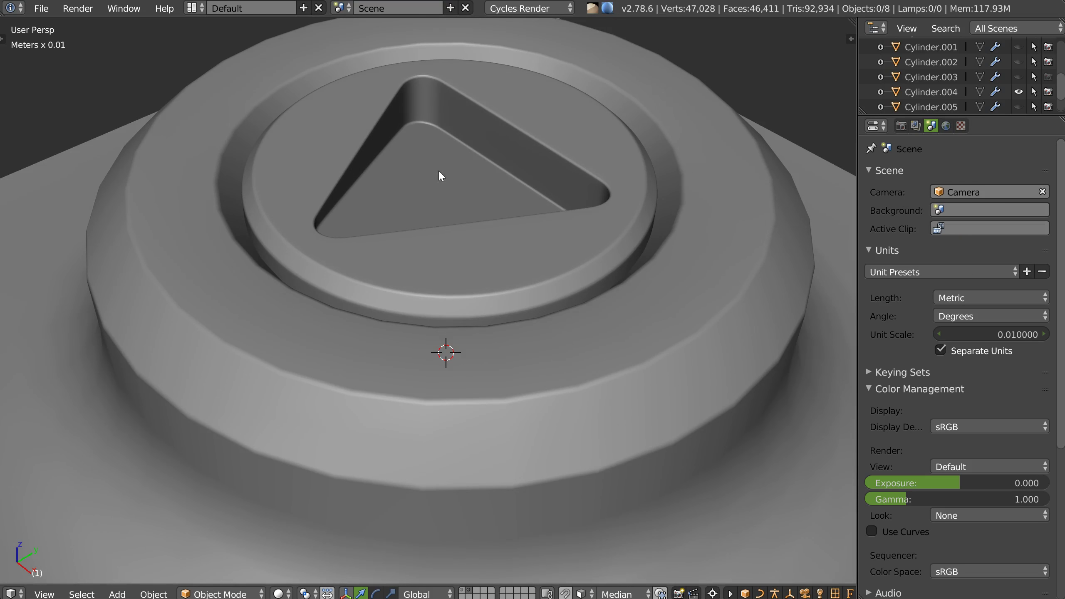
scroll(439, 176, "down", 4)
middle_click_drag(442, 235, 459, 255)
scroll(459, 254, "down", 2)
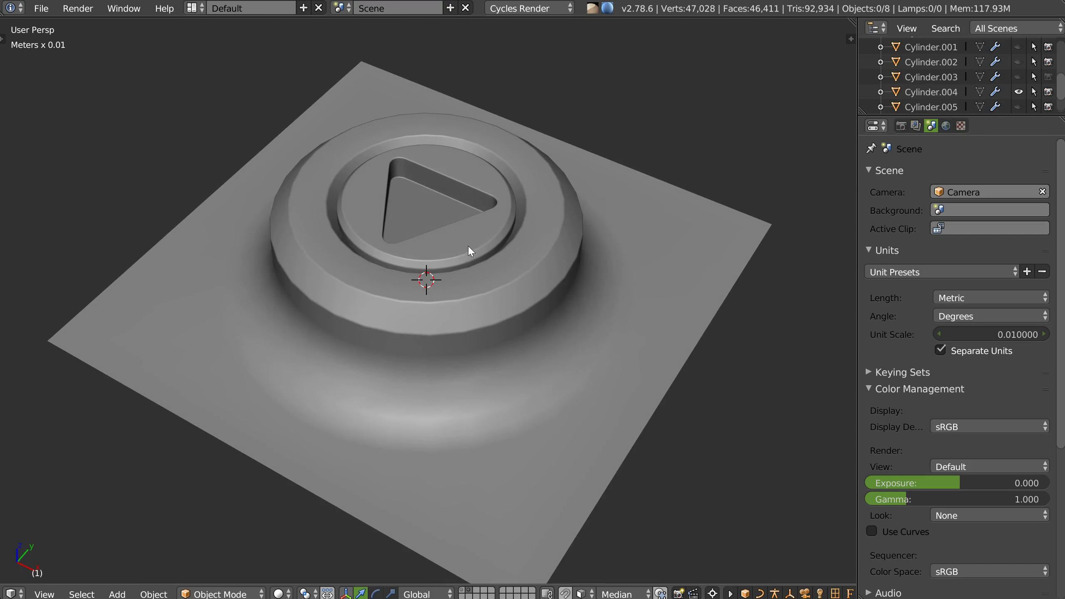
Step: Remove the subdivision surface from Cylinder.004
right_click(467, 247)
right_click(475, 299)
right_click(470, 231)
right_click_drag(472, 234, 491, 290)
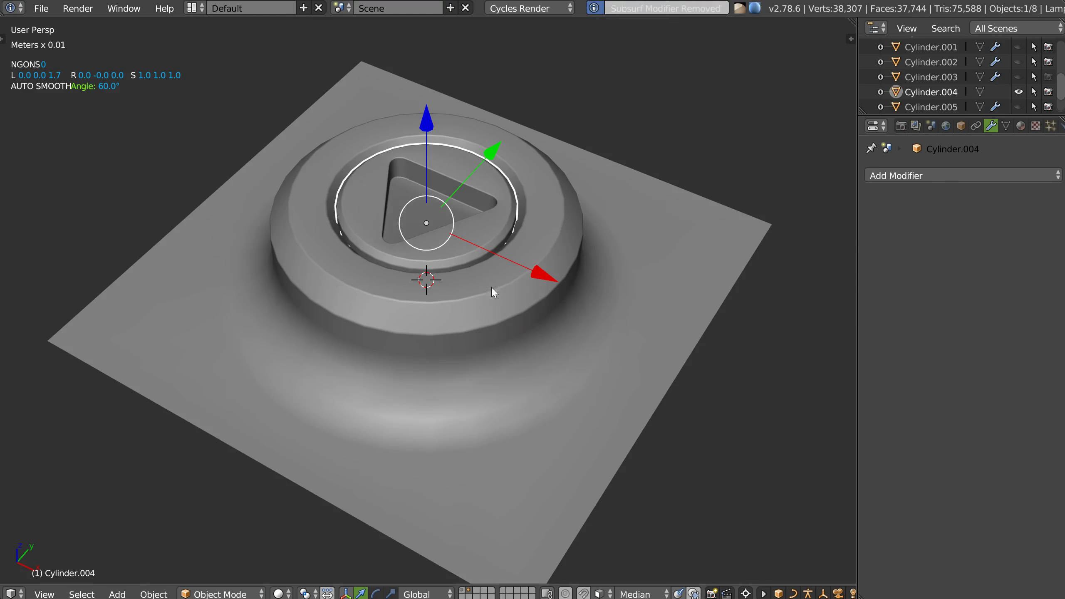
Step: Try joining the disc into the base plane, undo it, then select both together
left_click(492, 290)
right_click(491, 279)
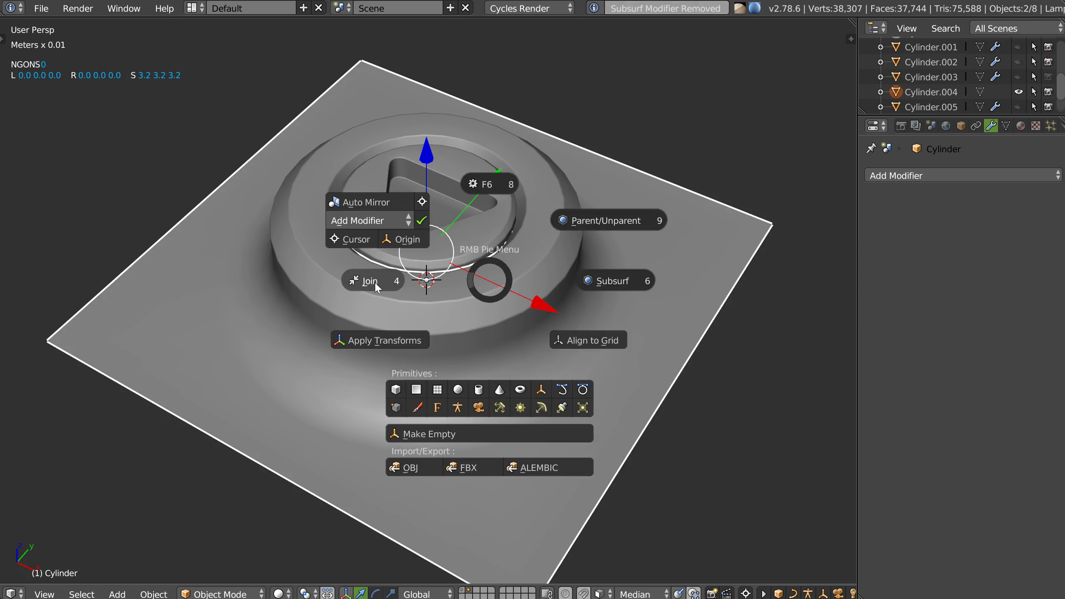
left_click(418, 284)
key("ctrl+z")
key("ctrl+z")
key("ctrl+z")
right_click(478, 243)
right_click(482, 269)
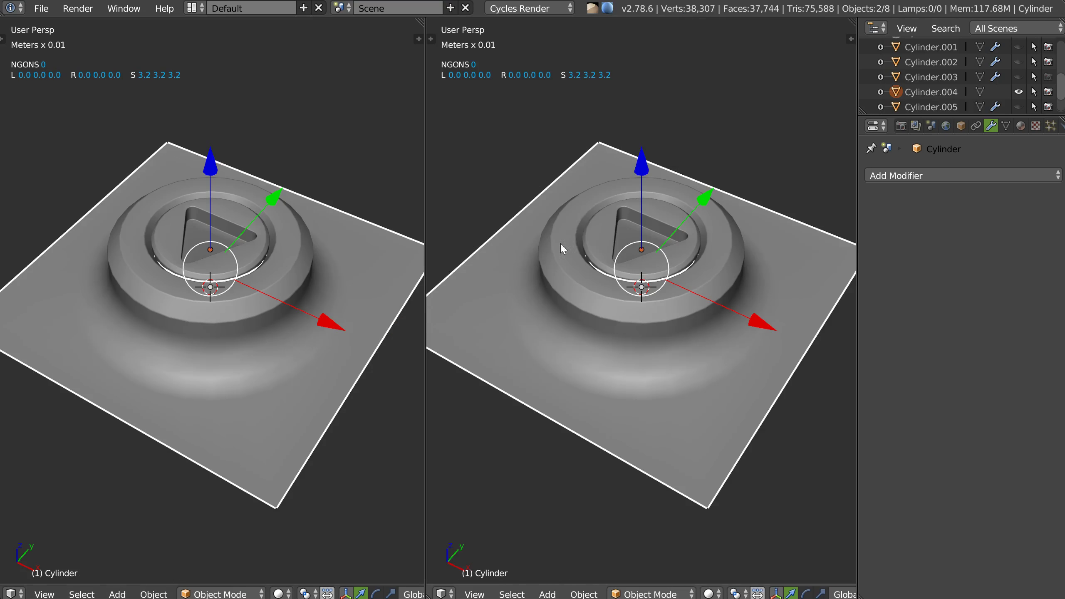
Step: Add an image editor beside the viewport, unlink the render result, and select the base plane
key("F11")
middle_click_drag(607, 232, 592, 256, "ctrl")
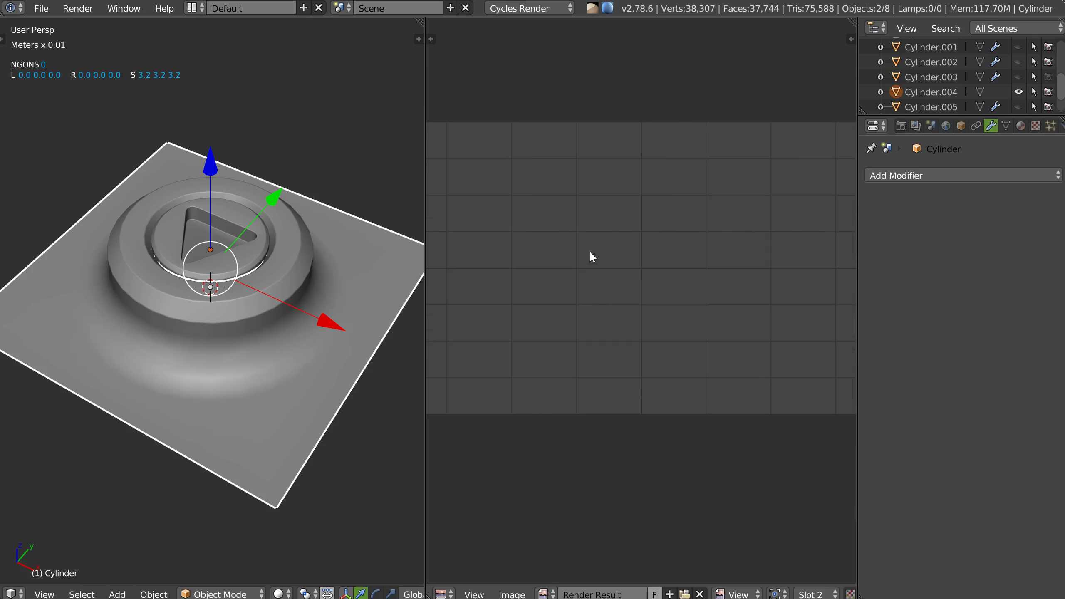
left_click(701, 593)
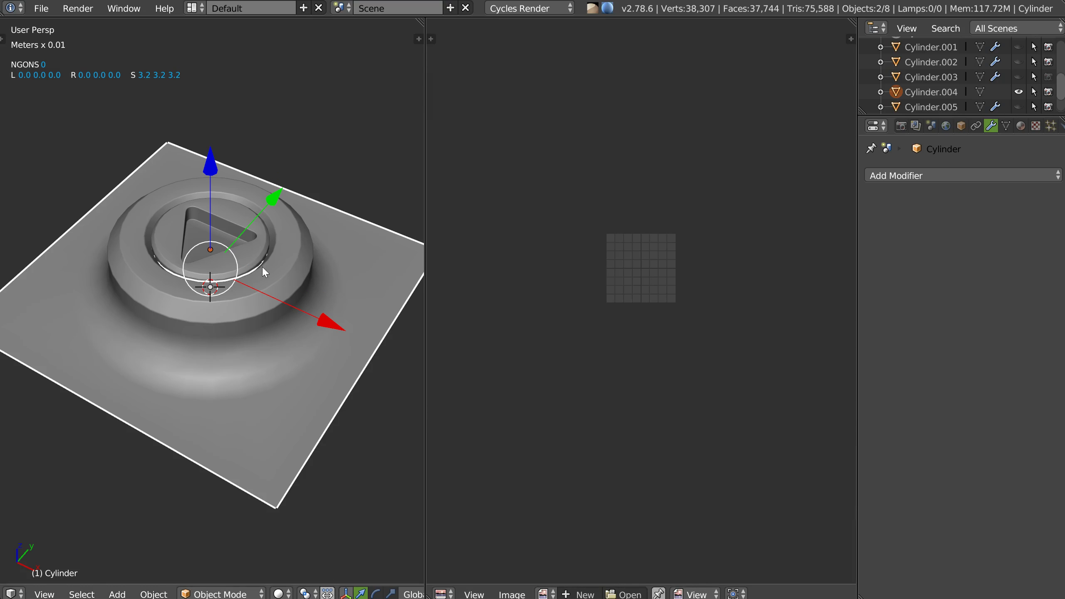
right_click(171, 240)
right_click(187, 376)
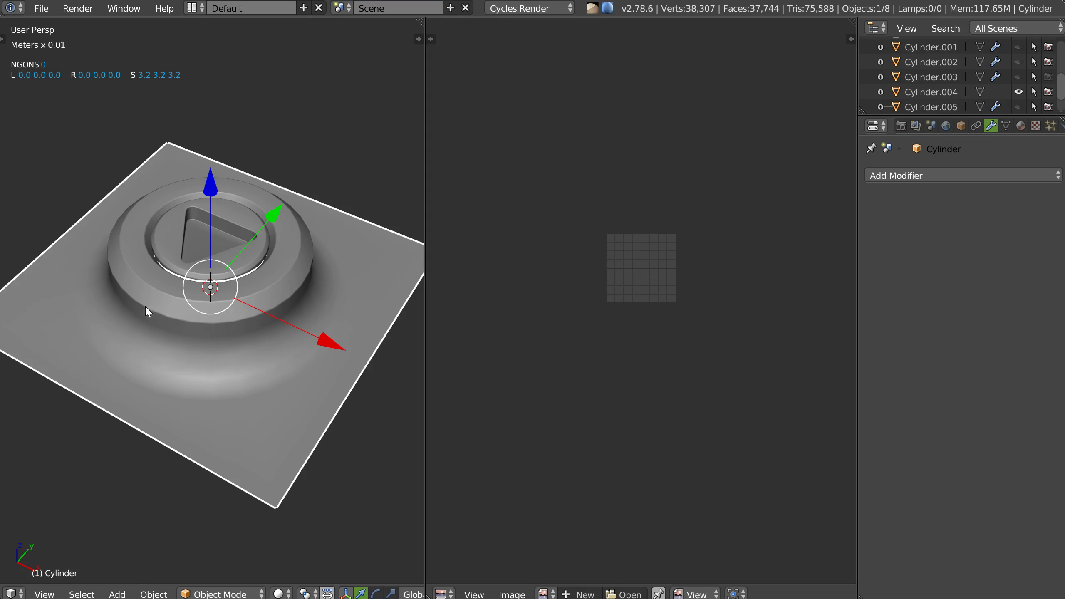
Step: Unwrap the base plane's UVs and display them with Angle stretch colouring
key("Tab")
middle_click_drag(221, 338, 232, 333)
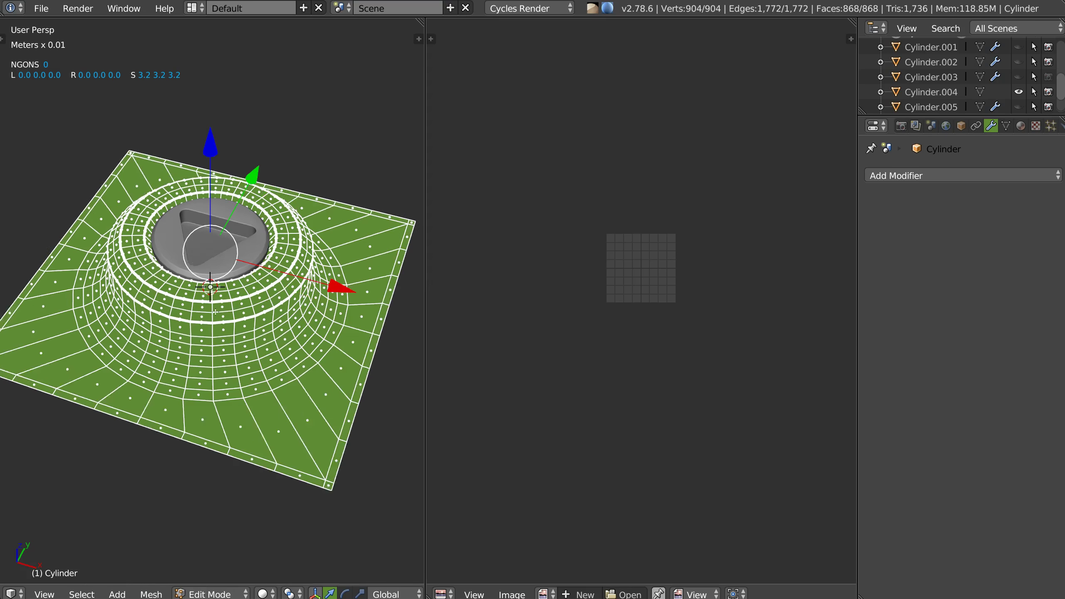
right_click(232, 333)
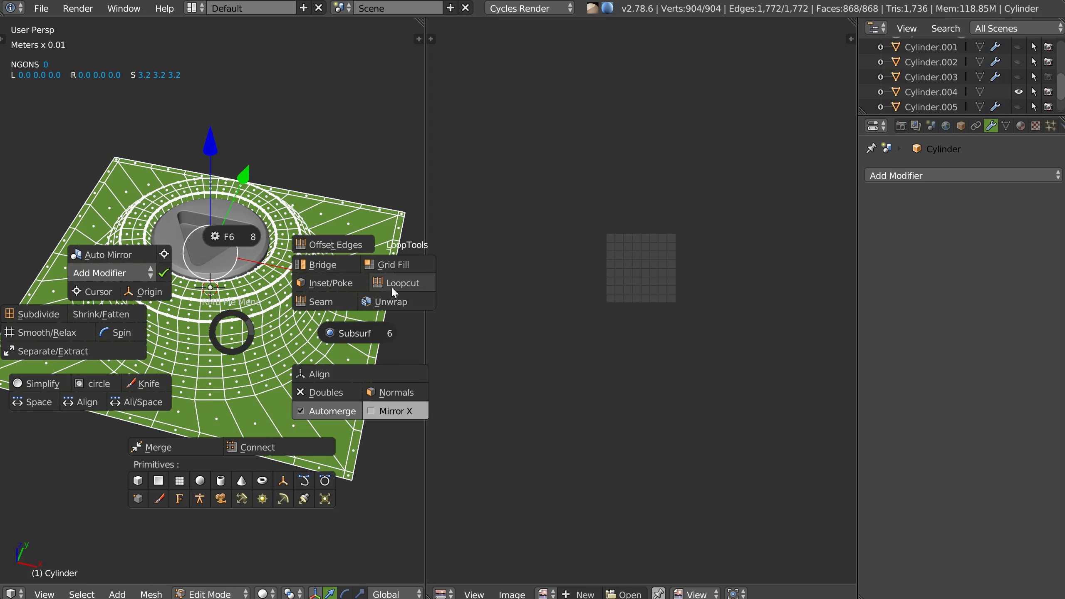
left_click(387, 302)
scroll(708, 202, "up", 4)
scroll(708, 203, "up", 2)
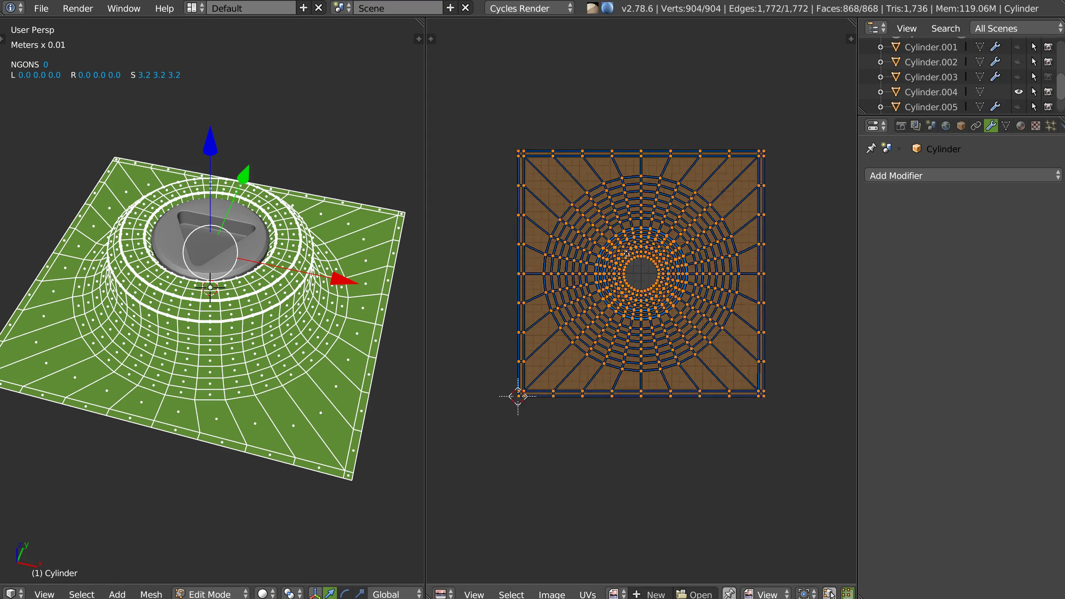
scroll(588, 148, "up", 2)
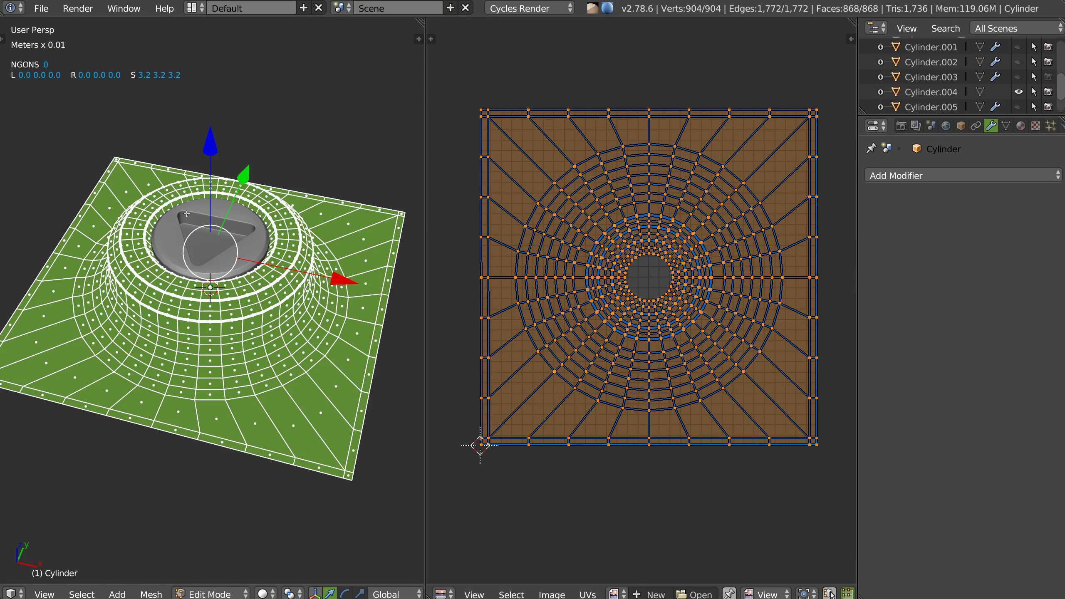
scroll(649, 258, "up", 1)
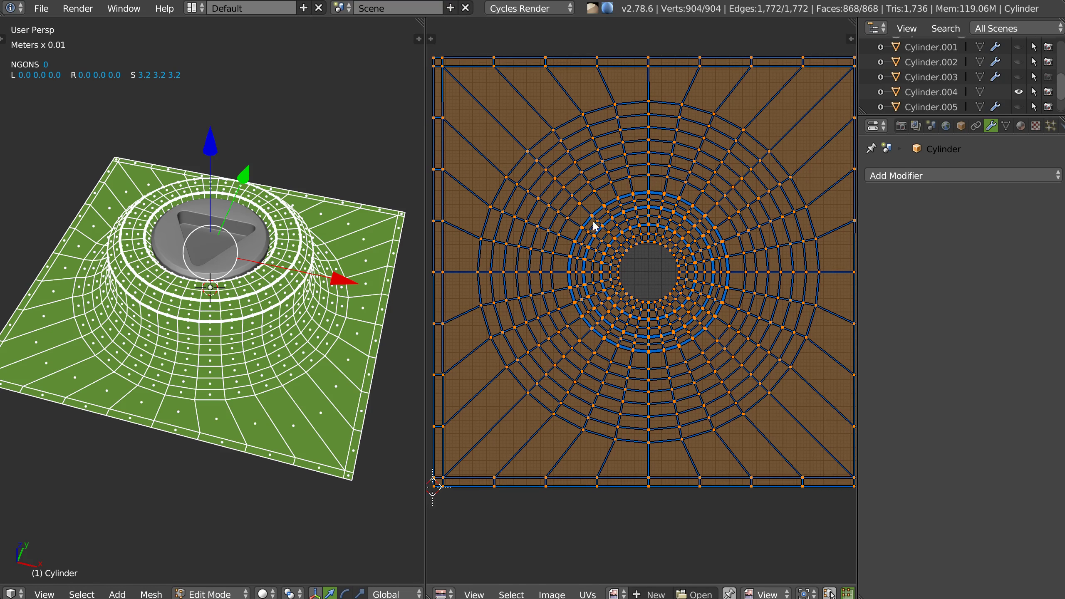
key("n")
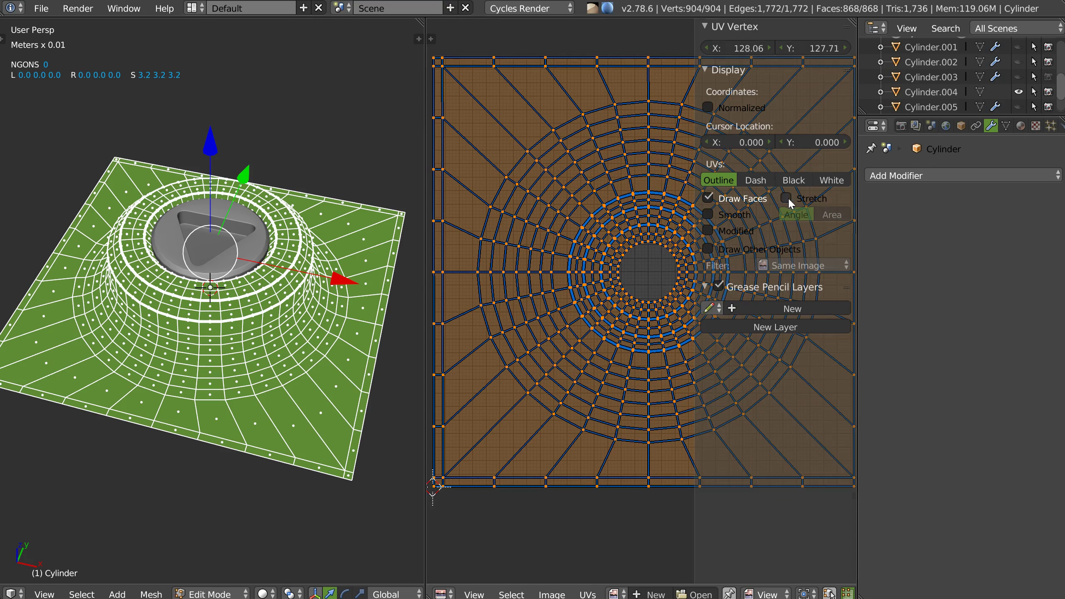
left_click(787, 198)
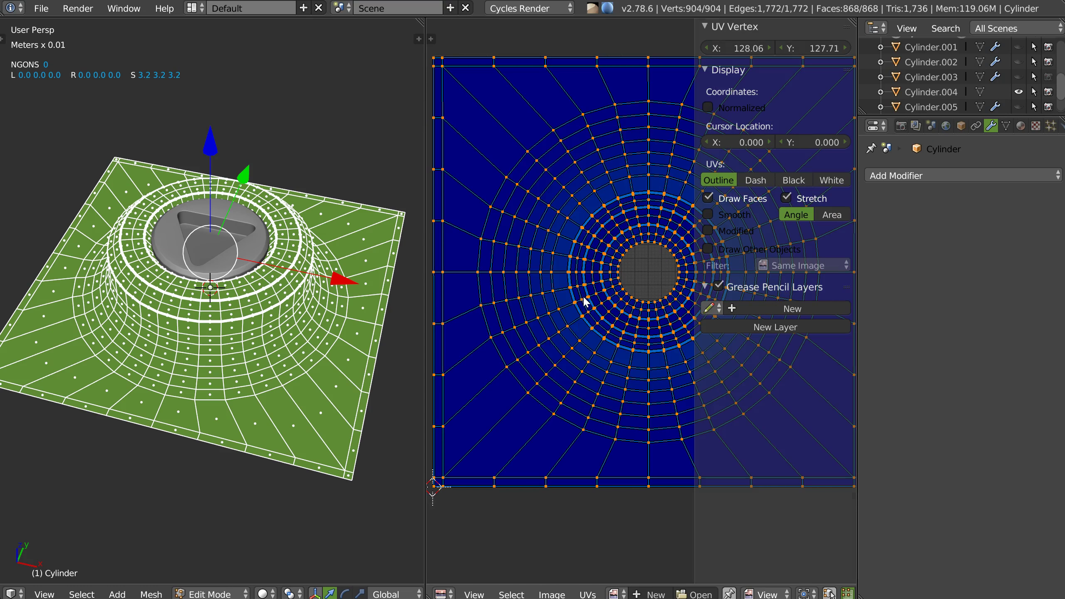
Step: Unwrap the whole Cylinder.004 mesh into a single round UV island
key("n")
mouse_move(169, 270)
middle_mouse_down()
mouse_move(190, 263)
mouse_move(166, 232)
middle_mouse_up()
key("Tab")
right_click(165, 265)
key("Tab")
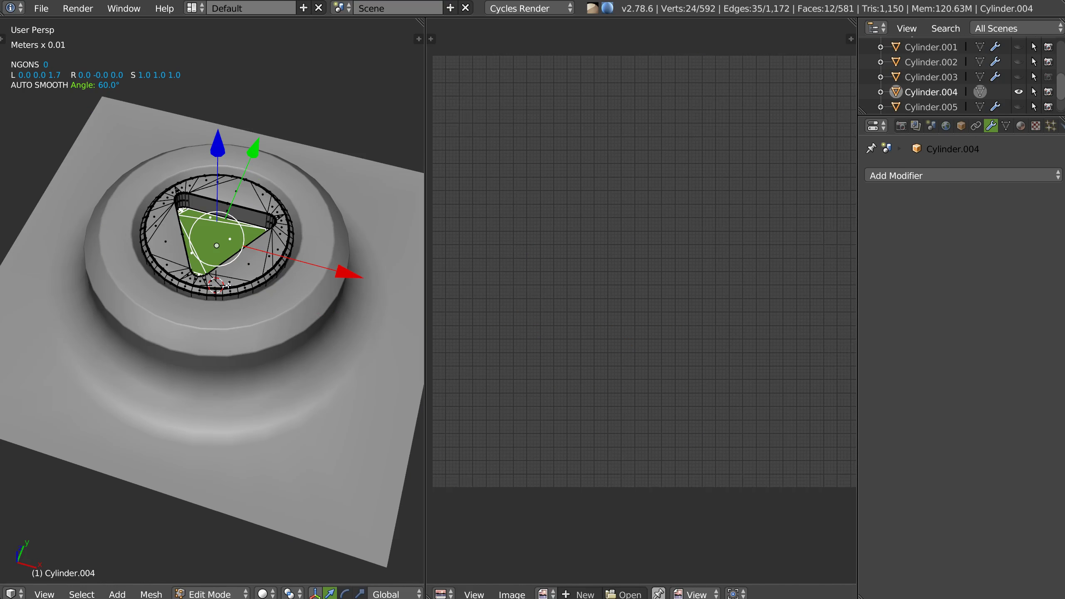
key("a")
key("u")
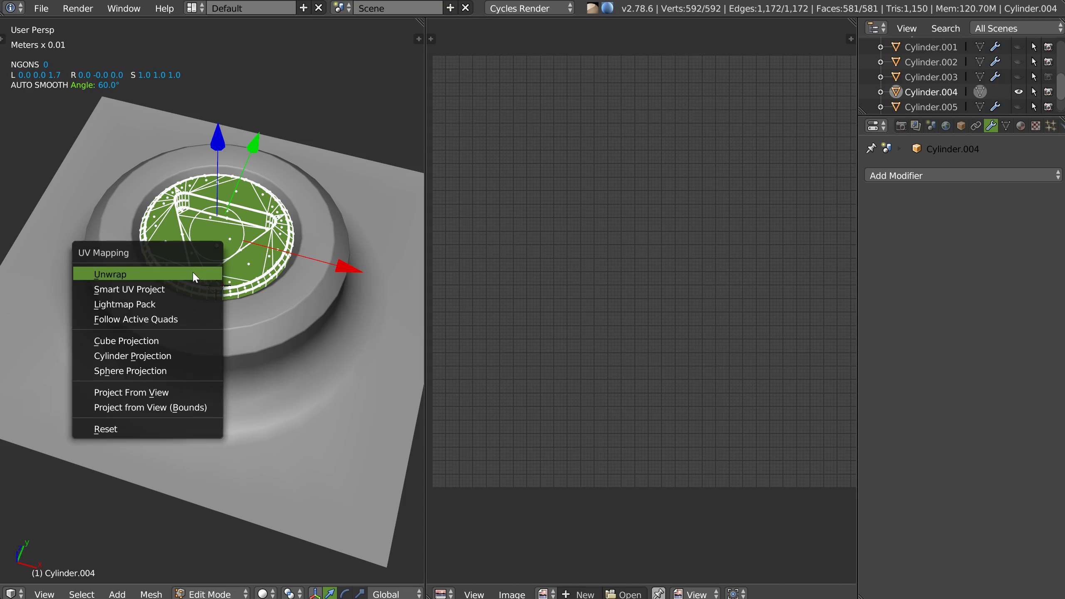
left_click(180, 275)
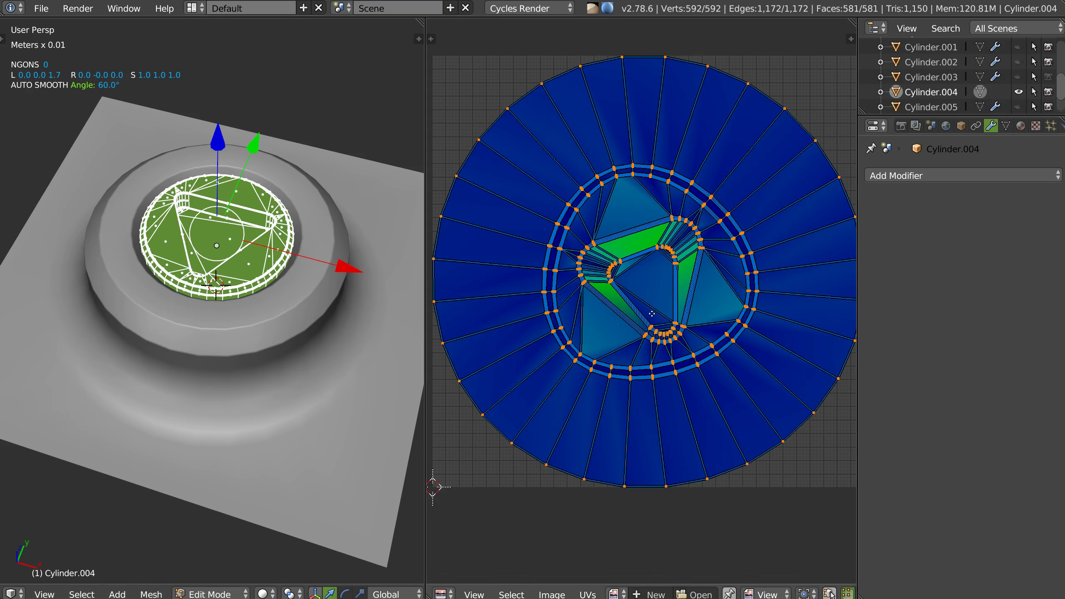
scroll(684, 256, "up", 3)
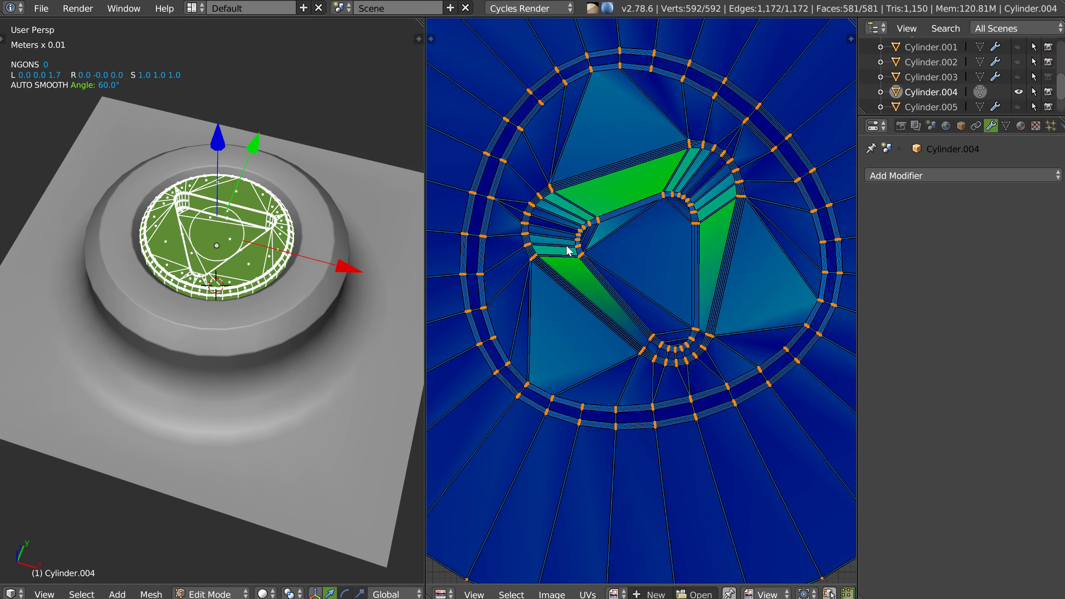
scroll(636, 231, "down", 2)
scroll(632, 228, "down", 1)
Step: Isolate Cylinder.004 in local view and return to editing its mesh
key("Tab")
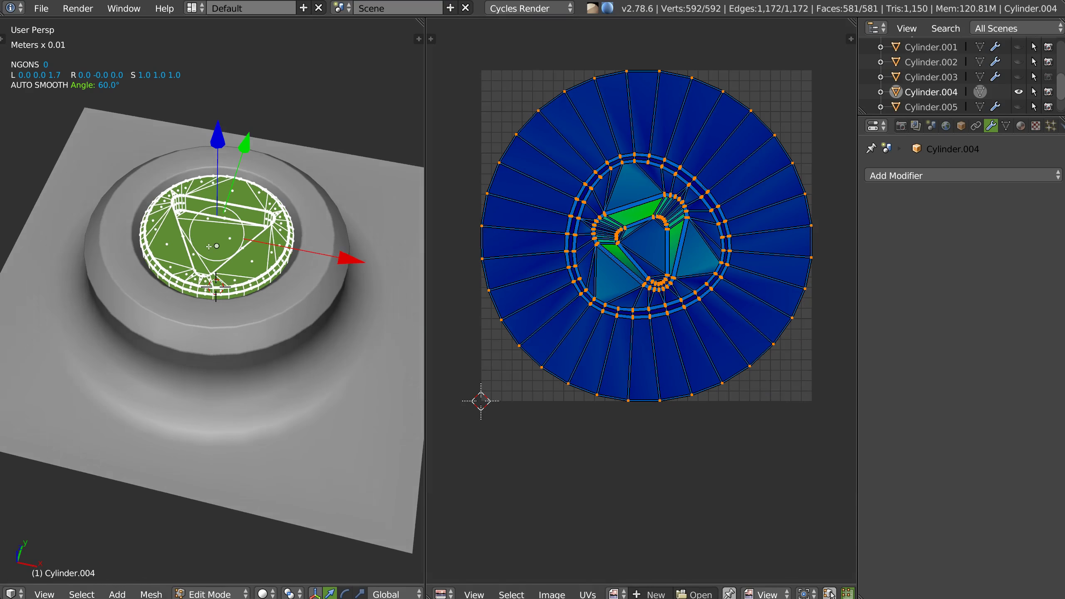
key("KP_Divide")
key("Tab")
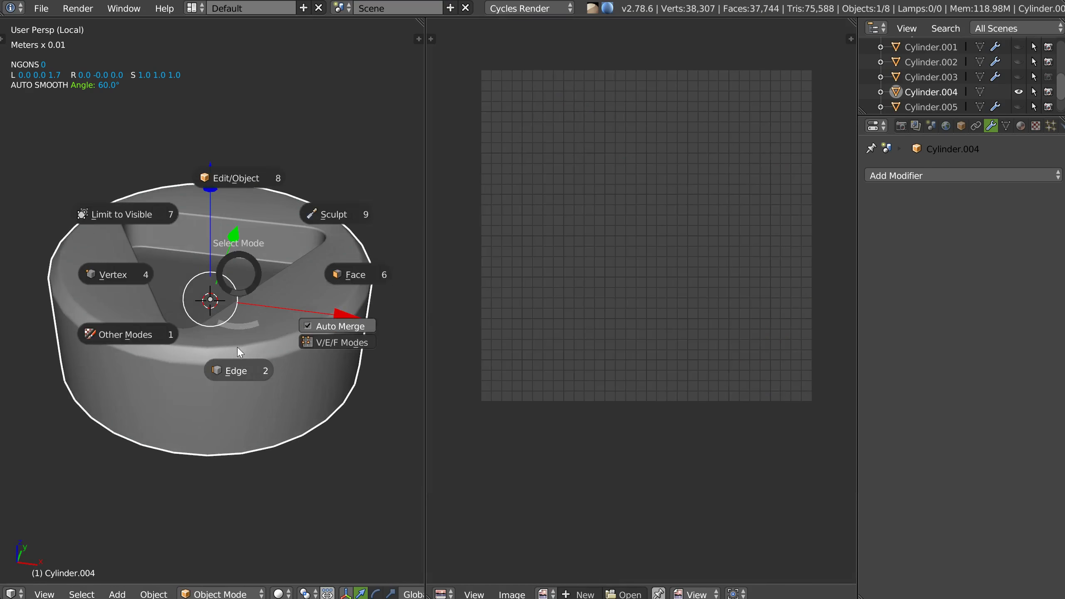
scroll(258, 278, "up", 2)
scroll(258, 278, "up", 1)
scroll(259, 278, "up", 3)
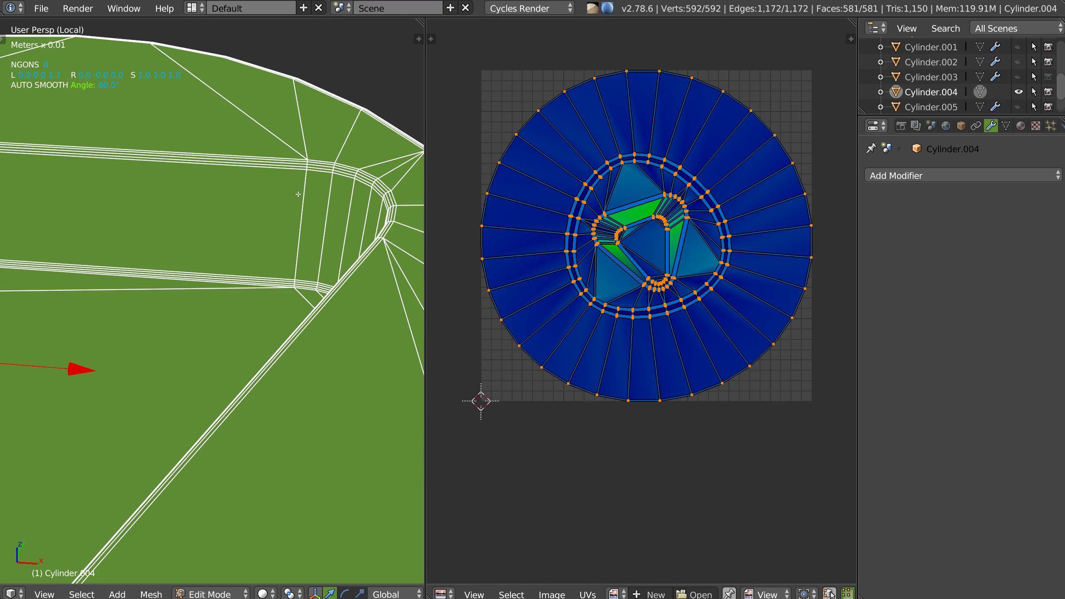
Step: Select an edge path around the triangular recess's rim and bevelled corners
key("a")
key("c")
left_click(291, 182)
right_click(371, 259, "shift")
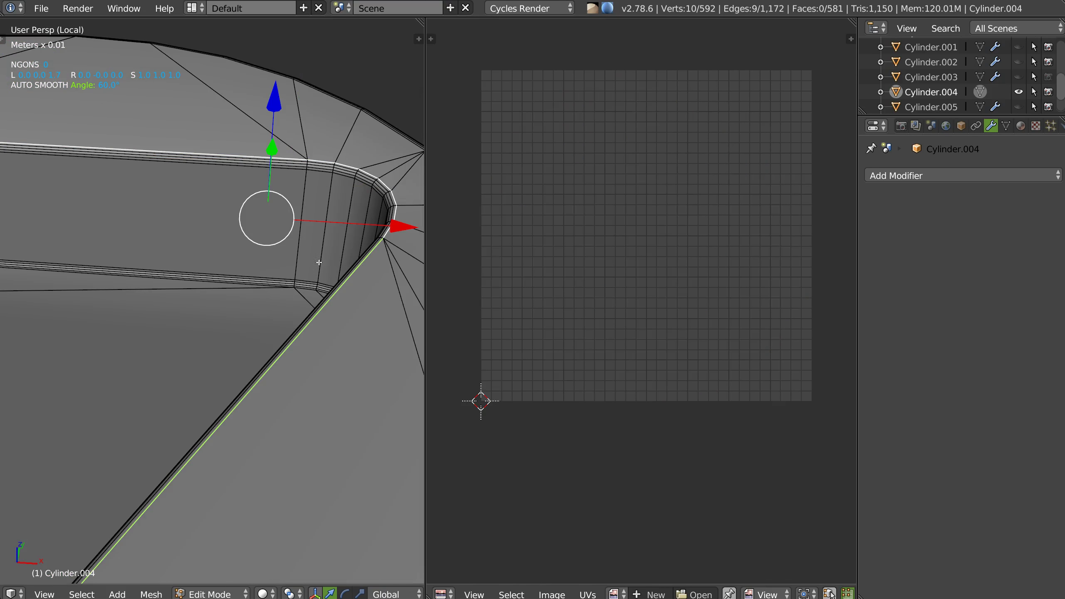
right_click(251, 276, "alt")
key("ctrl+z")
key("ctrl+z")
mouse_move(204, 283)
middle_mouse_down()
mouse_move(268, 293)
mouse_move(210, 168)
middle_mouse_up()
right_click(210, 167, "shift")
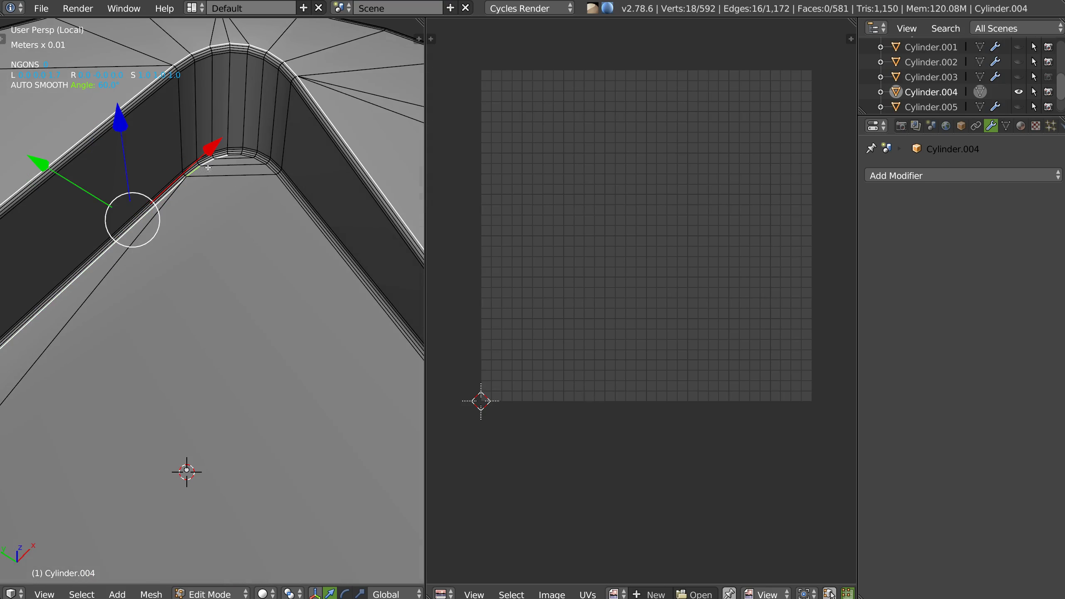
right_click(245, 156, "shift")
mouse_move(268, 188)
middle_mouse_down()
mouse_move(361, 235)
mouse_move(141, 473)
mouse_move(196, 161)
middle_mouse_up()
right_click(272, 144, "ctrl")
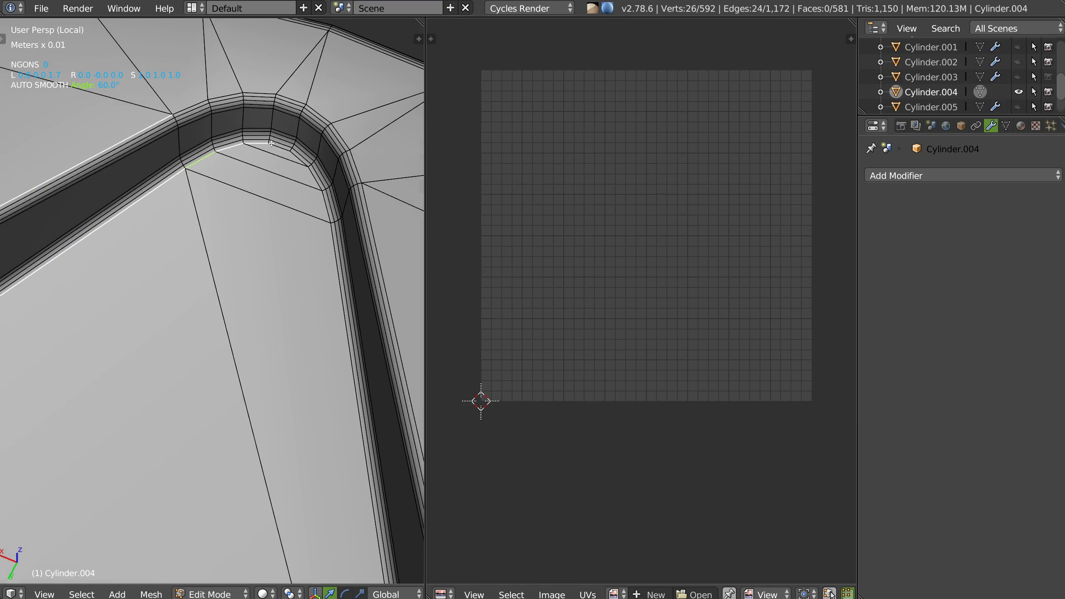
right_click(307, 177, "ctrl")
right_click(321, 107, "ctrl")
right_click(374, 224, "ctrl")
mouse_move(374, 225)
middle_mouse_down()
mouse_move(319, 336)
mouse_move(270, 202)
mouse_move(291, 134)
middle_mouse_up()
right_click(319, 336, "ctrl")
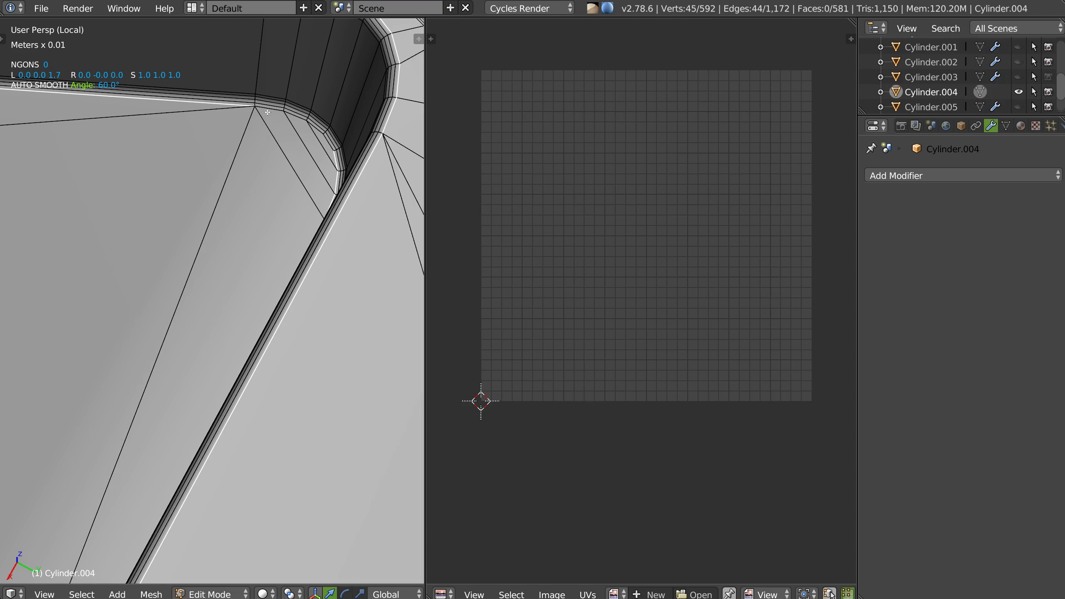
Step: Mark the selected recess edges as seams and unwrap the button
scroll(318, 196, "down", 5)
middle_click_drag(318, 196, 244, 196)
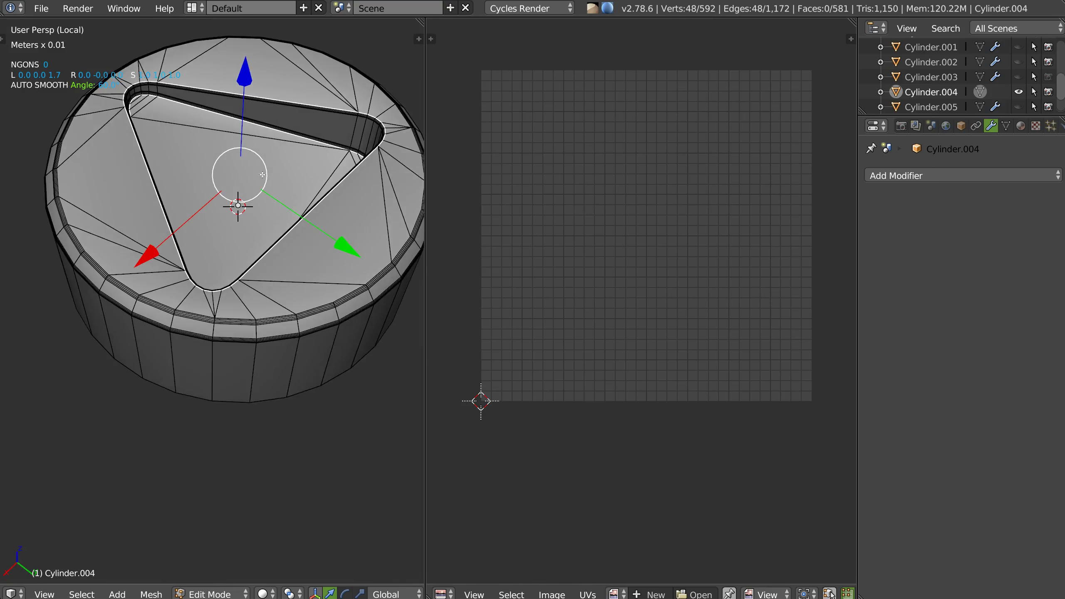
right_click(245, 196)
left_click(404, 166)
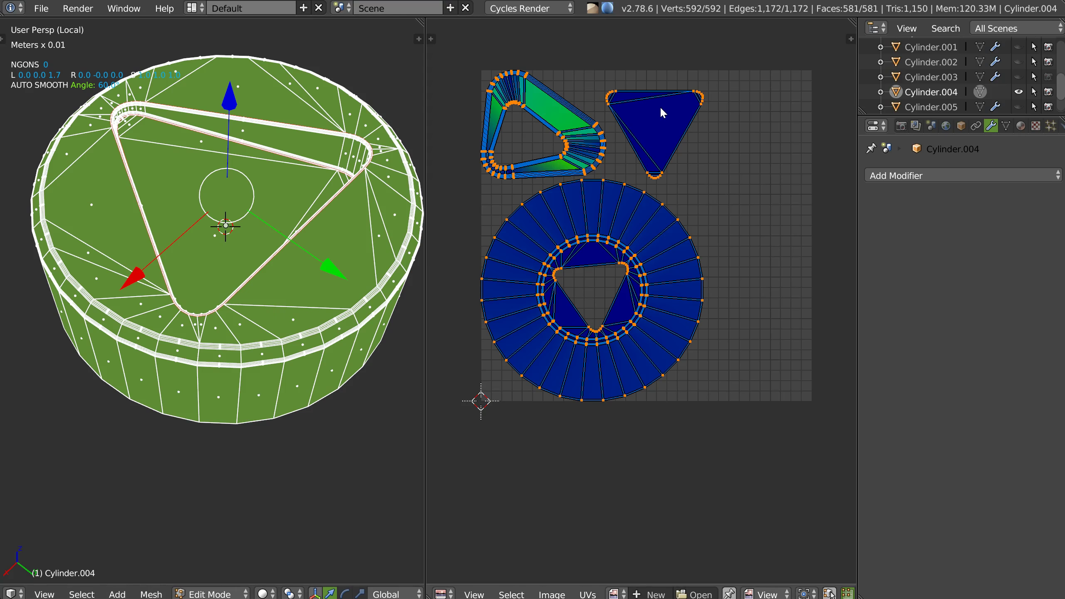
Step: Adjust the recess seams by deselecting stray edges at its corners and long edge
scroll(562, 109, "up", 2)
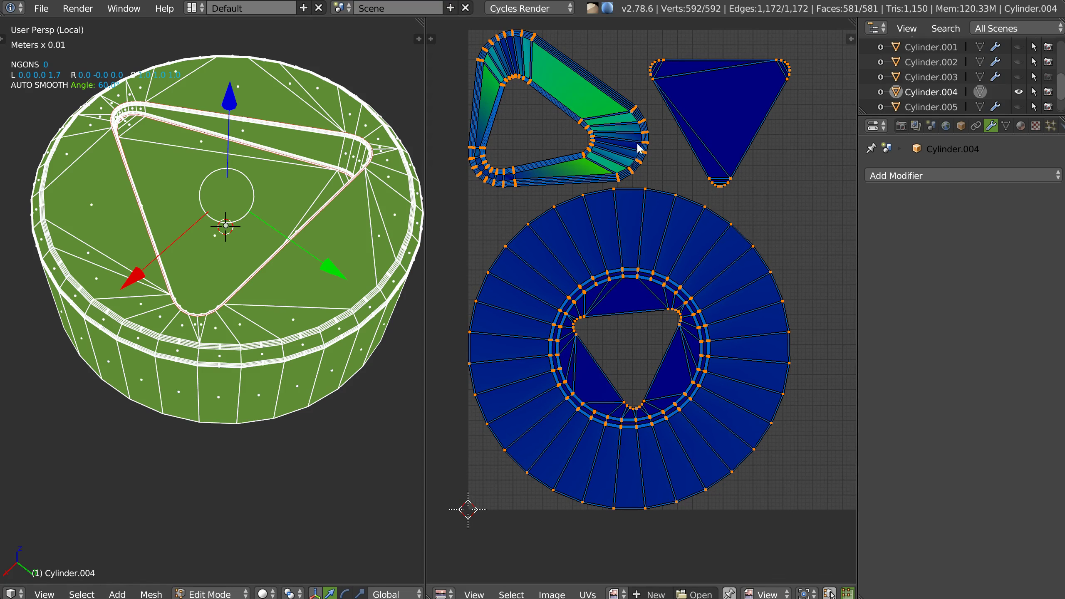
scroll(288, 221, "up", 2)
scroll(289, 221, "up", 2)
scroll(288, 221, "up", 2)
scroll(238, 190, "up", 2)
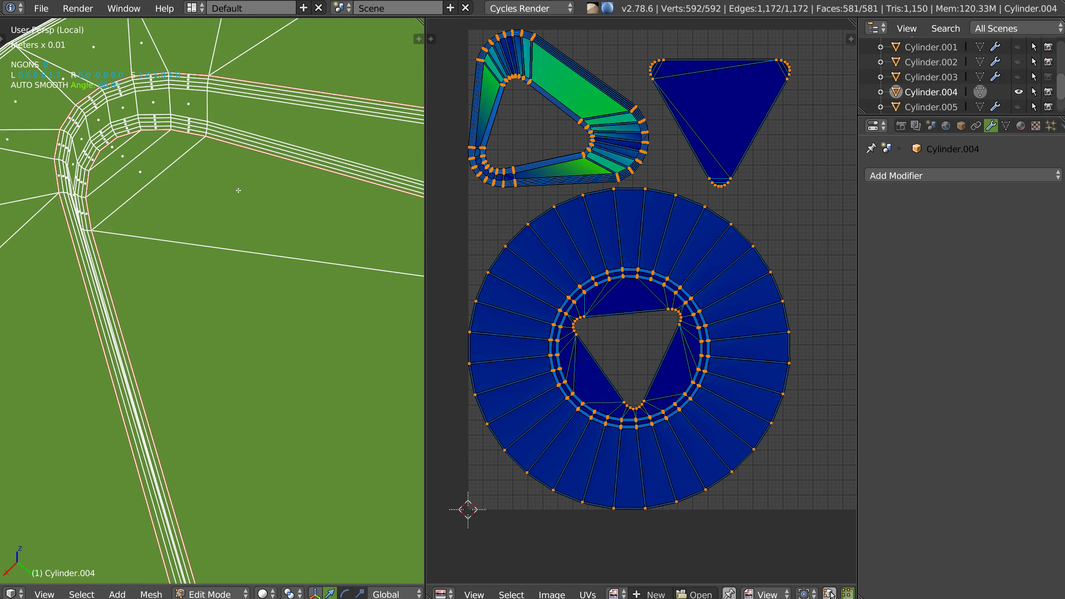
right_click(241, 218, "alt")
right_click(220, 150, "shift")
right_click(106, 147, "shift")
right_click(130, 378, "shift")
mouse_move(129, 378)
middle_mouse_down()
mouse_move(172, 166)
mouse_move(272, 338)
middle_mouse_up()
right_click(220, 326, "shift")
right_click(259, 290, "shift")
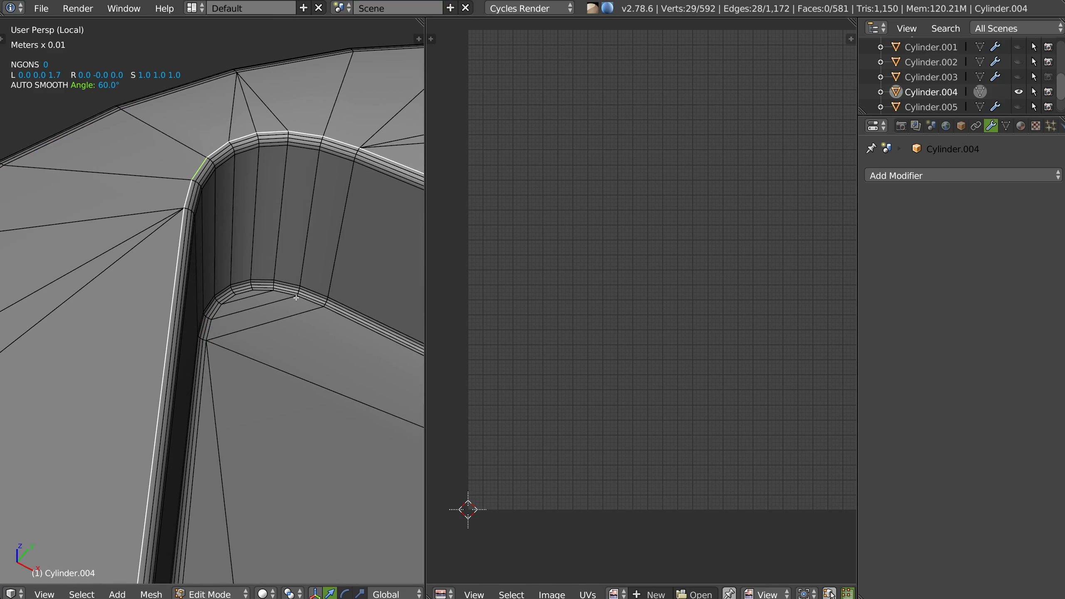
mouse_move(259, 290)
middle_mouse_down()
mouse_move(305, 285)
mouse_move(187, 235)
middle_mouse_up()
right_click(187, 236, "shift")
right_click(230, 203, "shift")
mouse_move(230, 203)
middle_mouse_down()
mouse_move(333, 297)
mouse_move(309, 281)
middle_mouse_up()
scroll(197, 248, "up", 3)
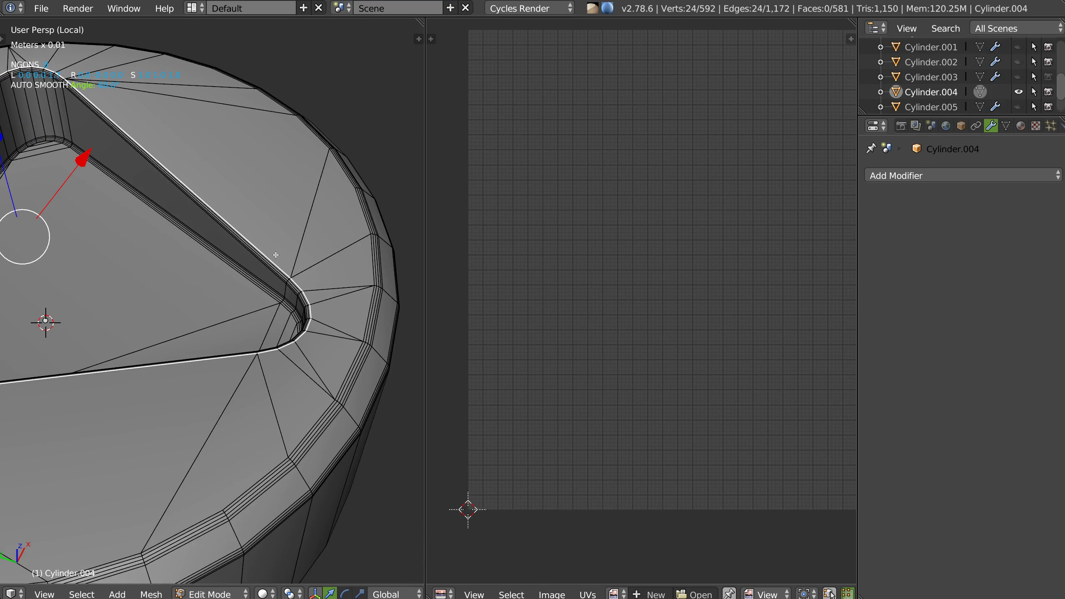
Step: Re-unwrap the whole button into round and recess islands, then return to Object Mode
key("a")
key("u")
scroll(607, 250, "down", 1)
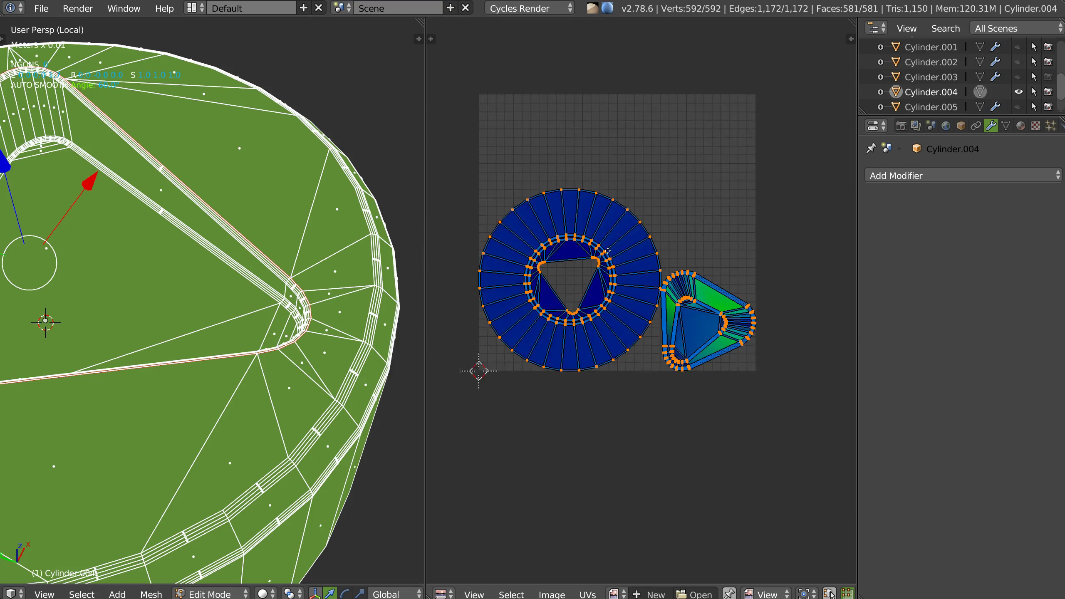
scroll(607, 250, "up", 2)
scroll(607, 251, "down", 2)
scroll(608, 250, "down", 2)
middle_click_drag(252, 235, 283, 197)
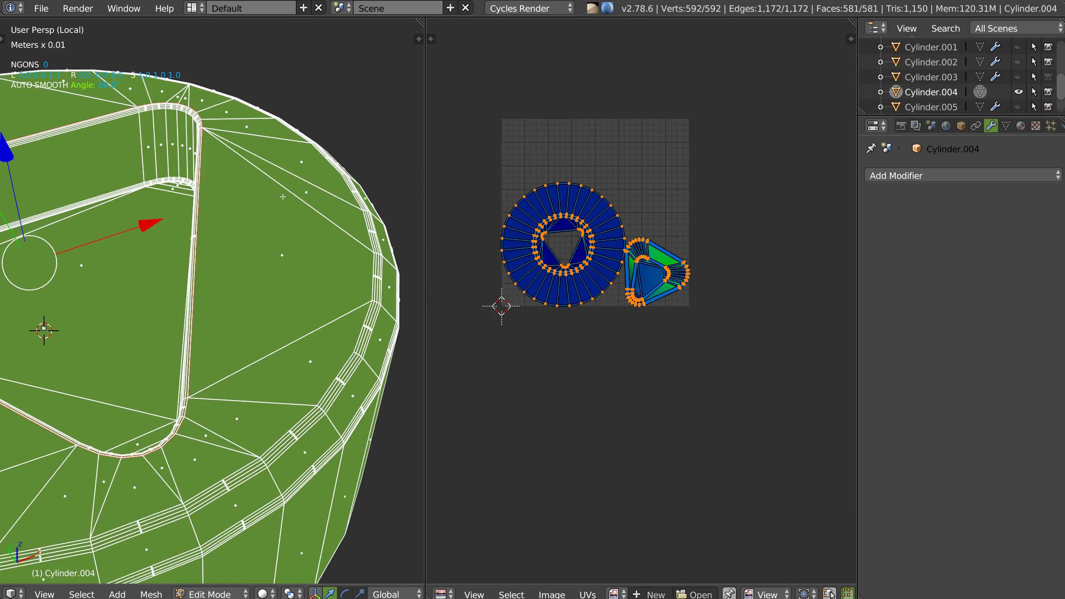
key("Home")
key("Tab")
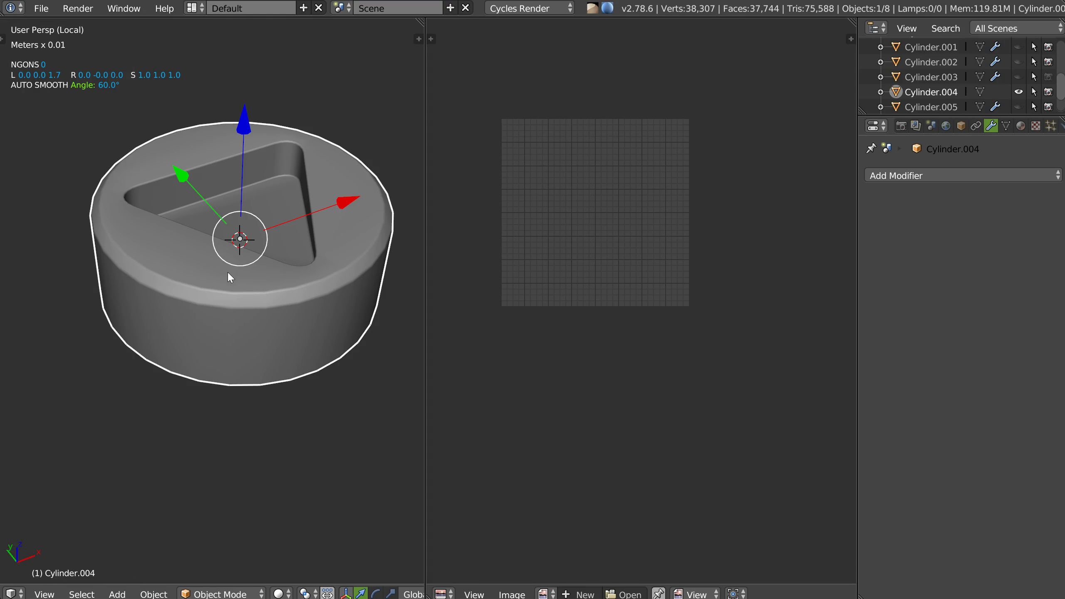
Step: Exit local view and start Multi Object UV Editing on the plane and button
key("t")
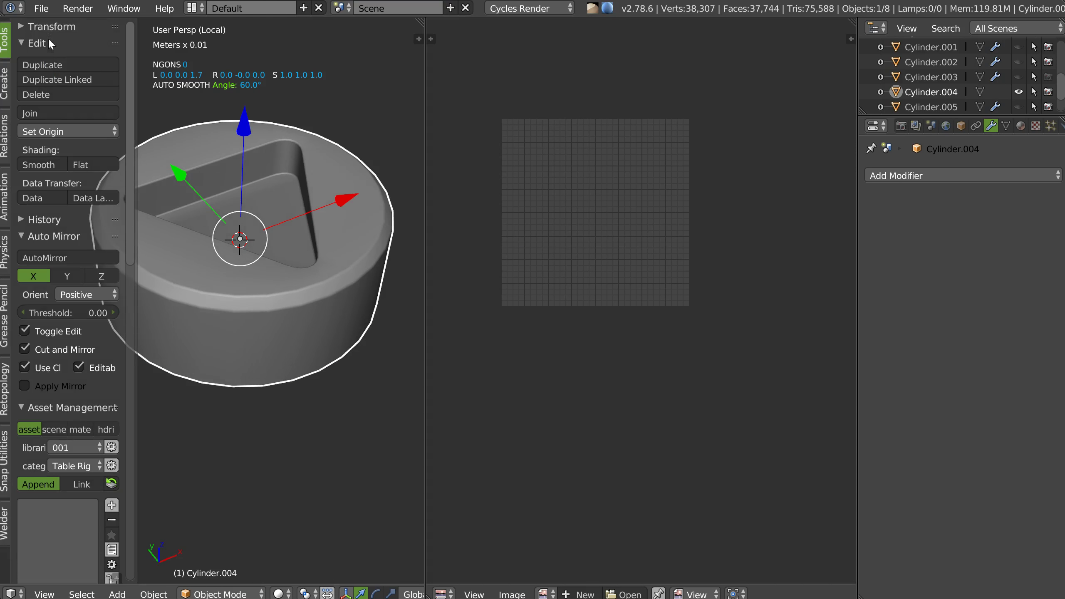
left_click(51, 29, "ctrl")
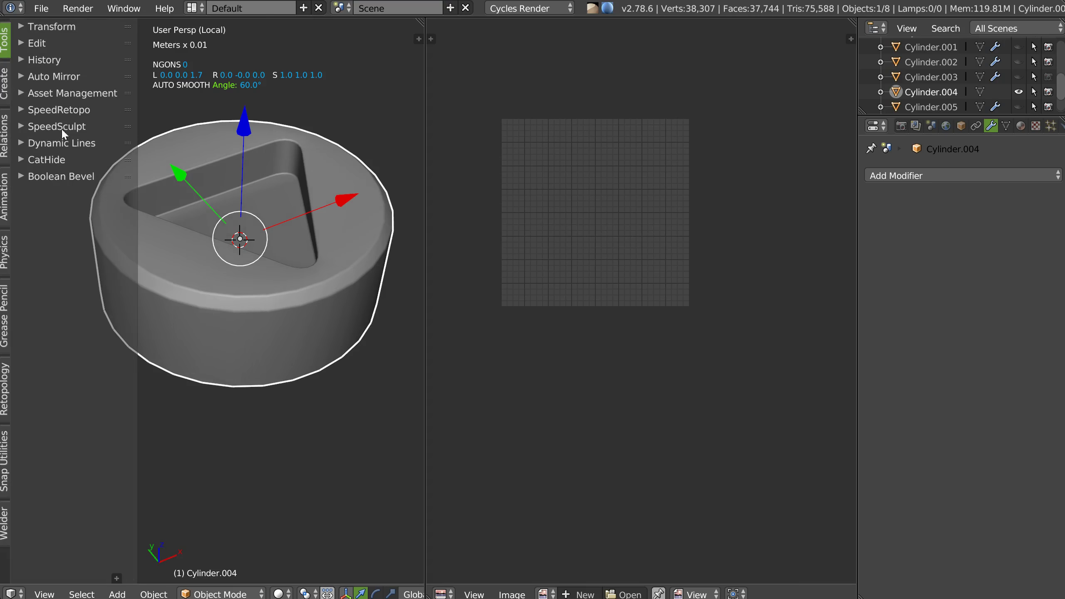
key("KP_Divide")
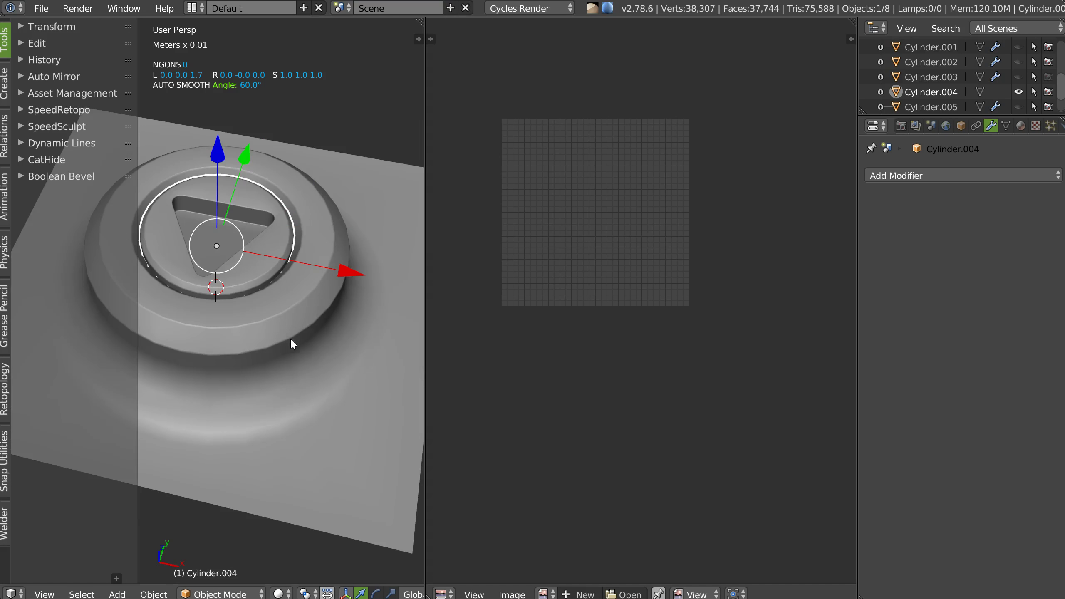
left_click(30, 43)
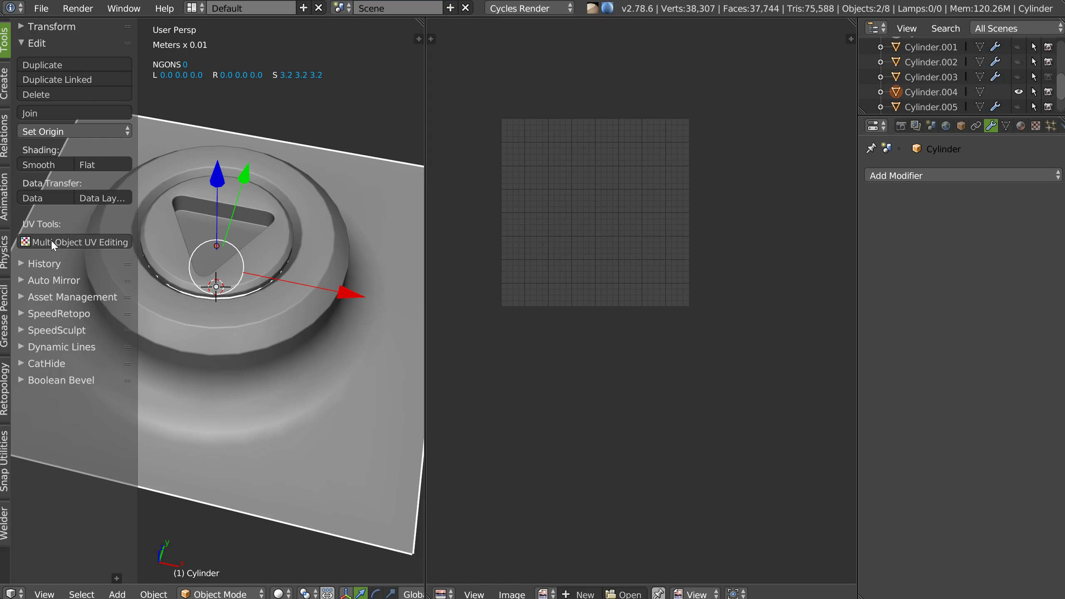
left_click(80, 243)
Step: Average the island scales, pack all islands into one layout, and leave Edit Mode
left_click(587, 594)
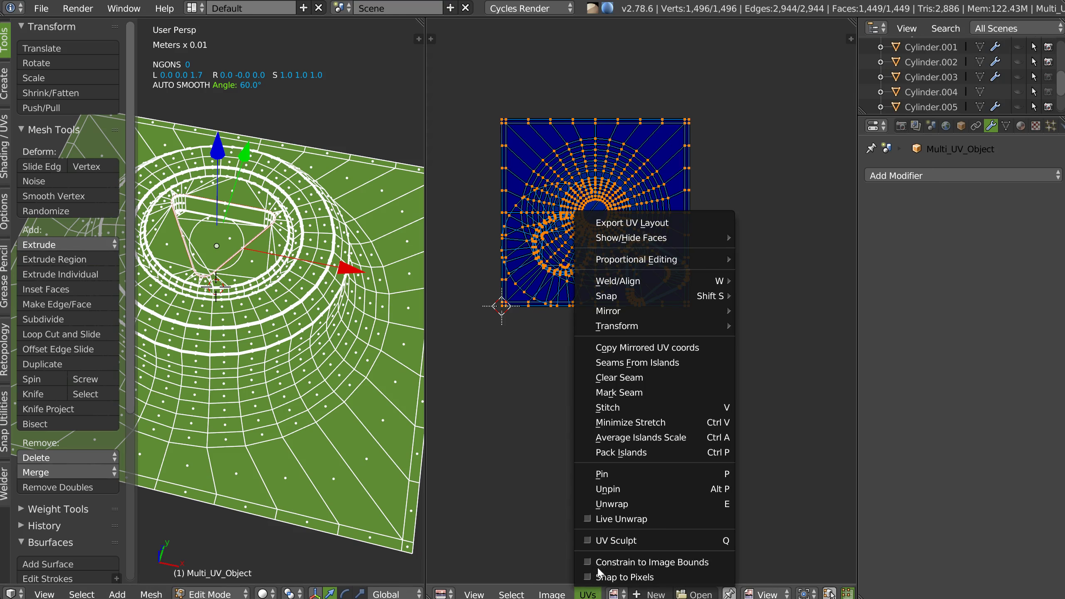
left_click(656, 436)
left_click(588, 594)
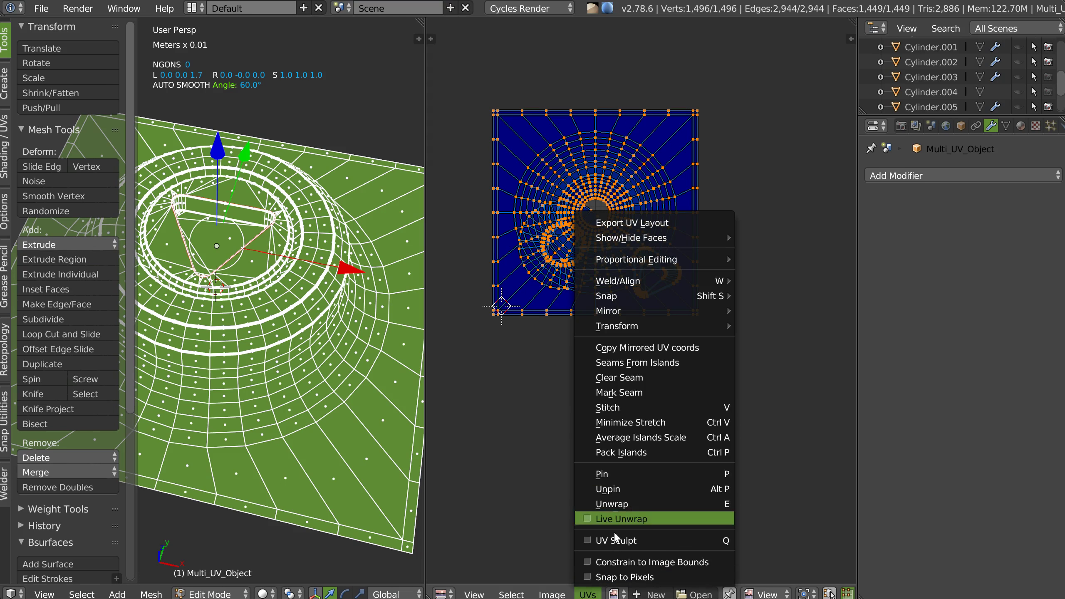
left_click(636, 453)
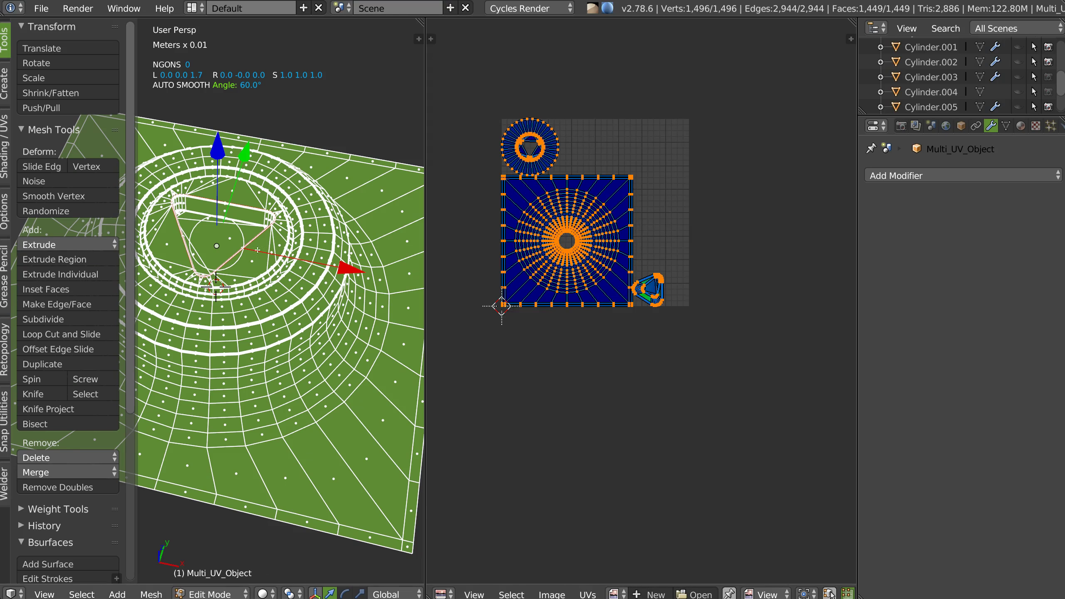
middle_click_drag(252, 290, 265, 309)
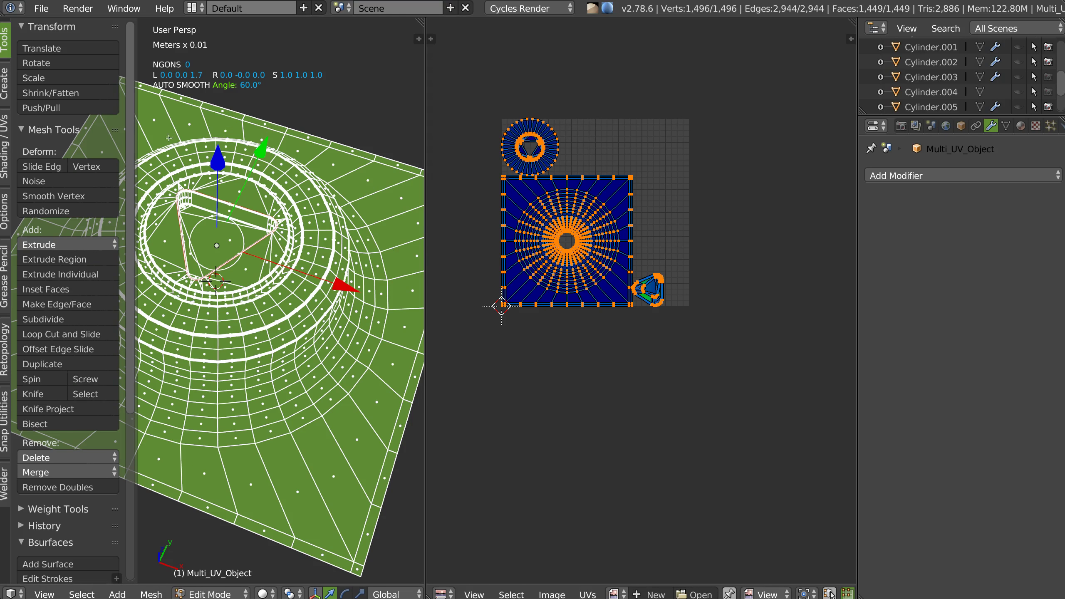
key("Tab")
Step: Join the button with the base plane and enter Edit Mode
key("t")
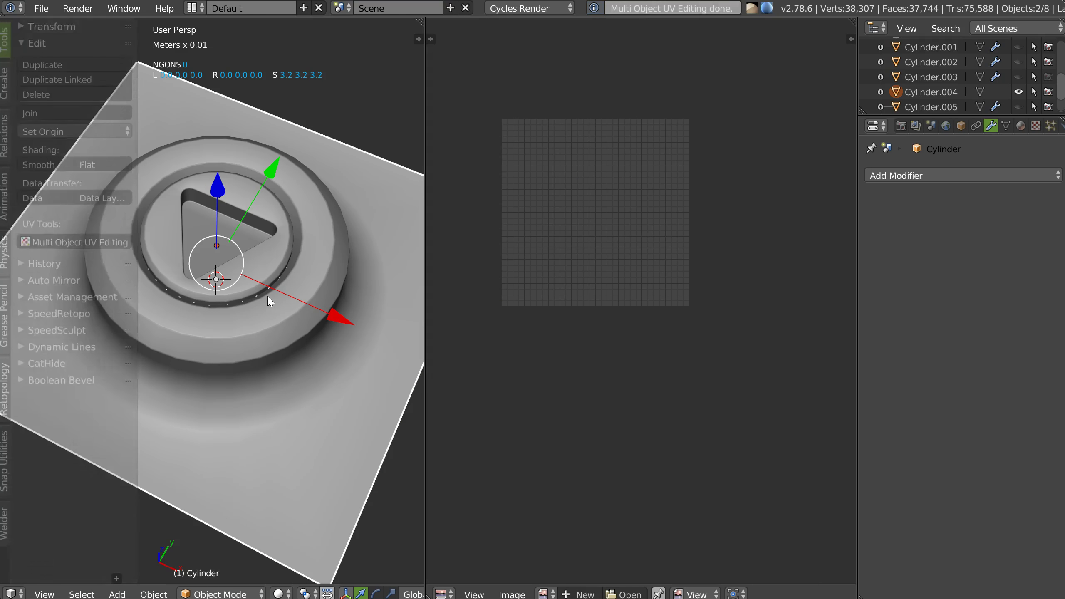
key("w")
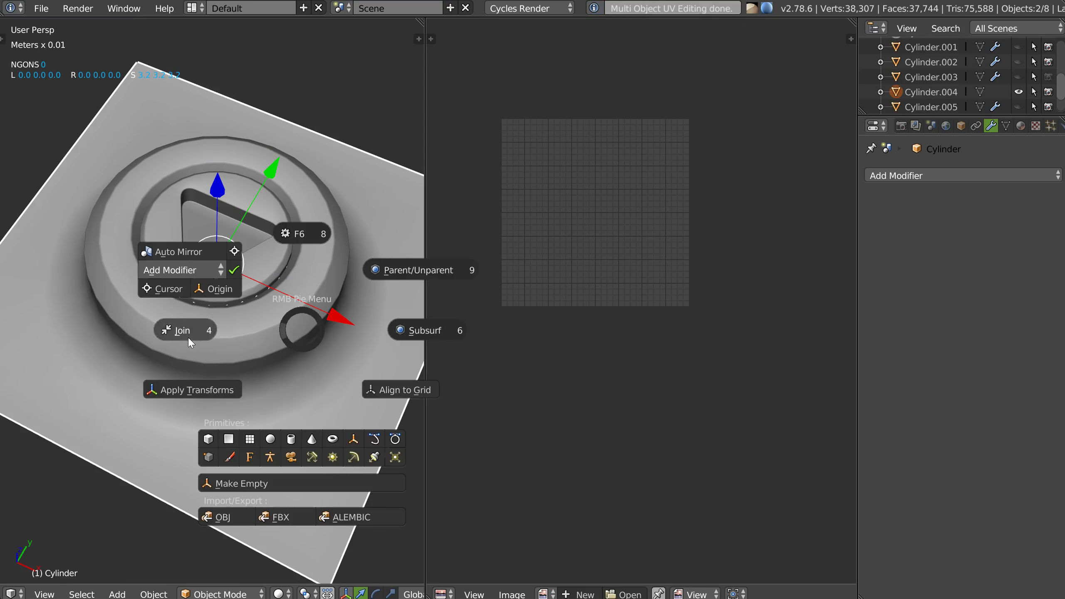
left_click(297, 235)
key("Tab")
left_click(337, 244)
Step: Frame the whole UV layout and switch to island selection mode
scroll(642, 252, "up", 3)
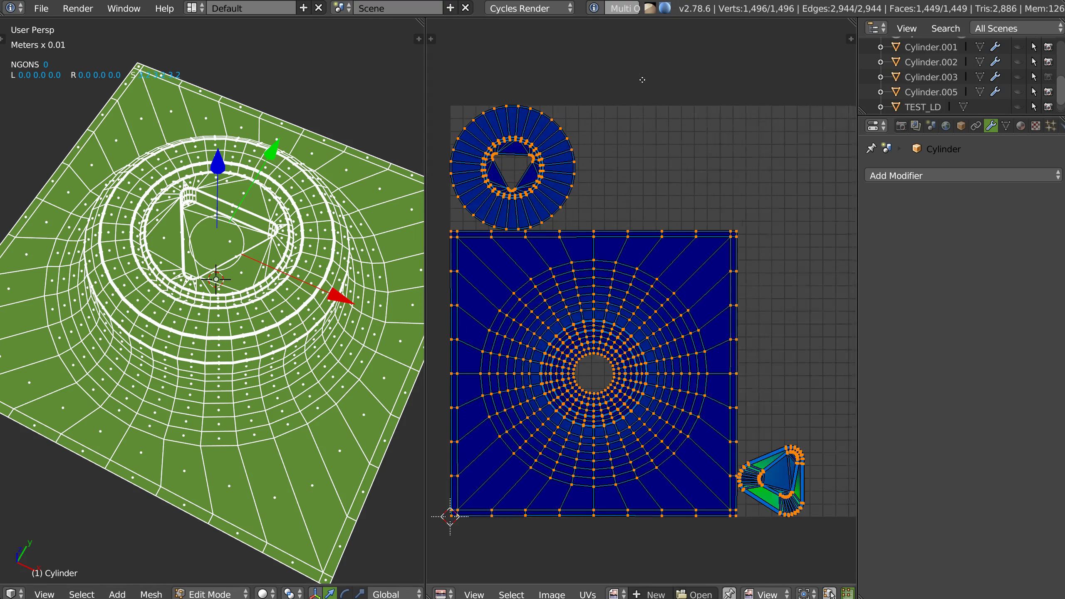
scroll(642, 252, "up", 1)
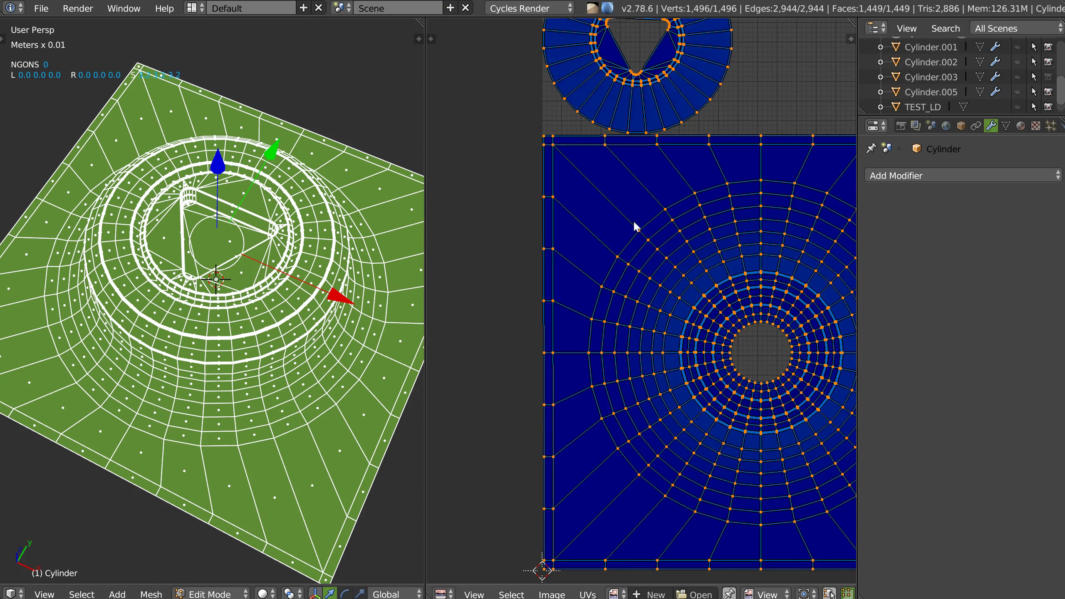
middle_click_drag(637, 226, 524, 126)
scroll(545, 294, "up", 2)
scroll(565, 265, "up", 2)
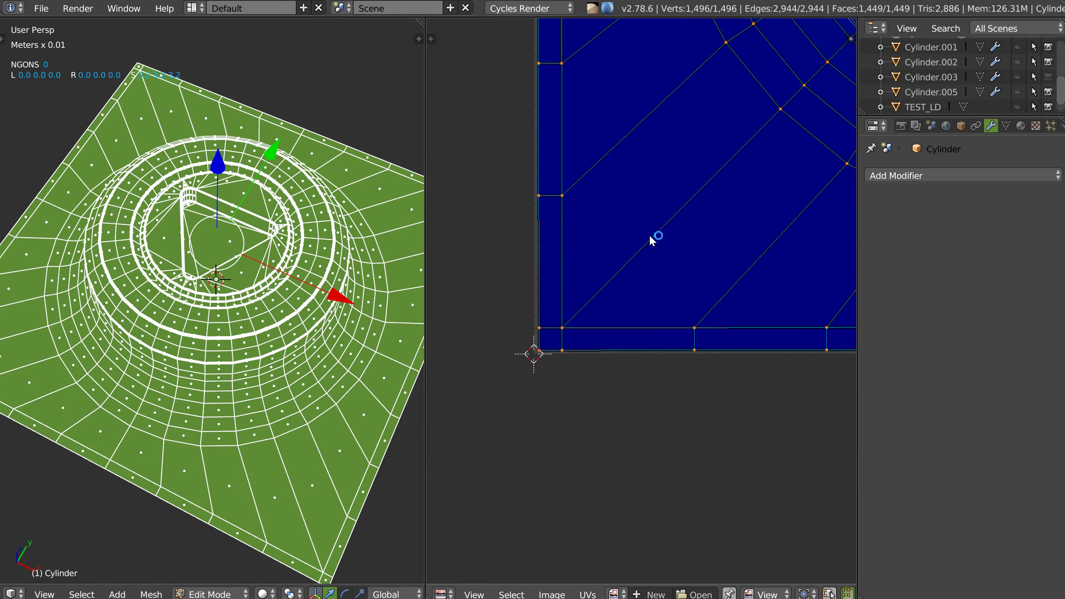
scroll(657, 238, "down", 3)
middle_click_drag(657, 238, 512, 368)
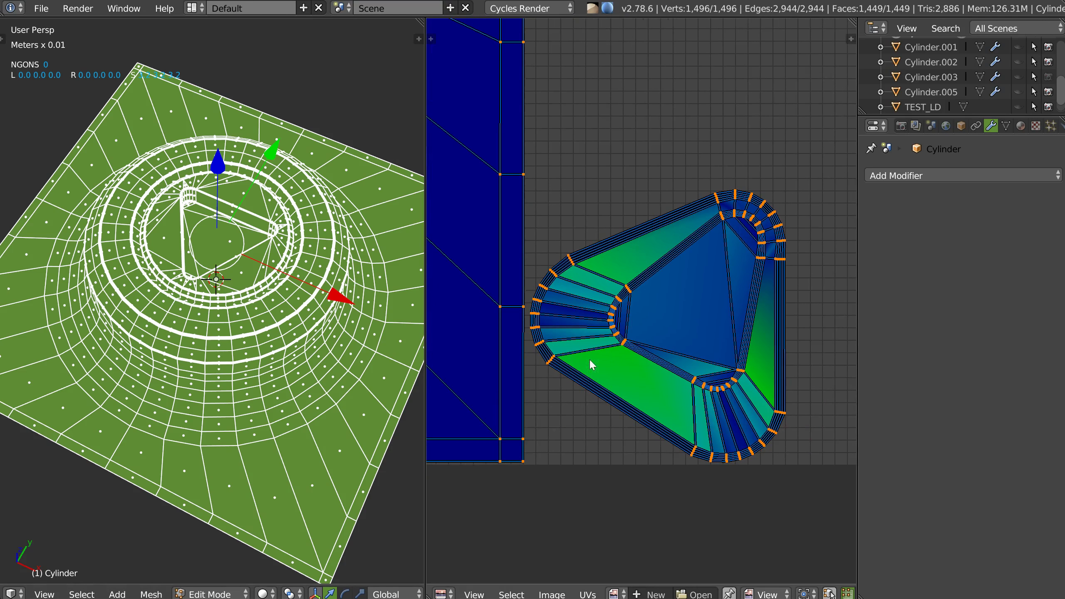
scroll(592, 364, "down", 6)
mouse_move(588, 97)
middle_mouse_down()
mouse_move(628, 253)
mouse_move(596, 195)
middle_mouse_up()
scroll(513, 206, "up", 1)
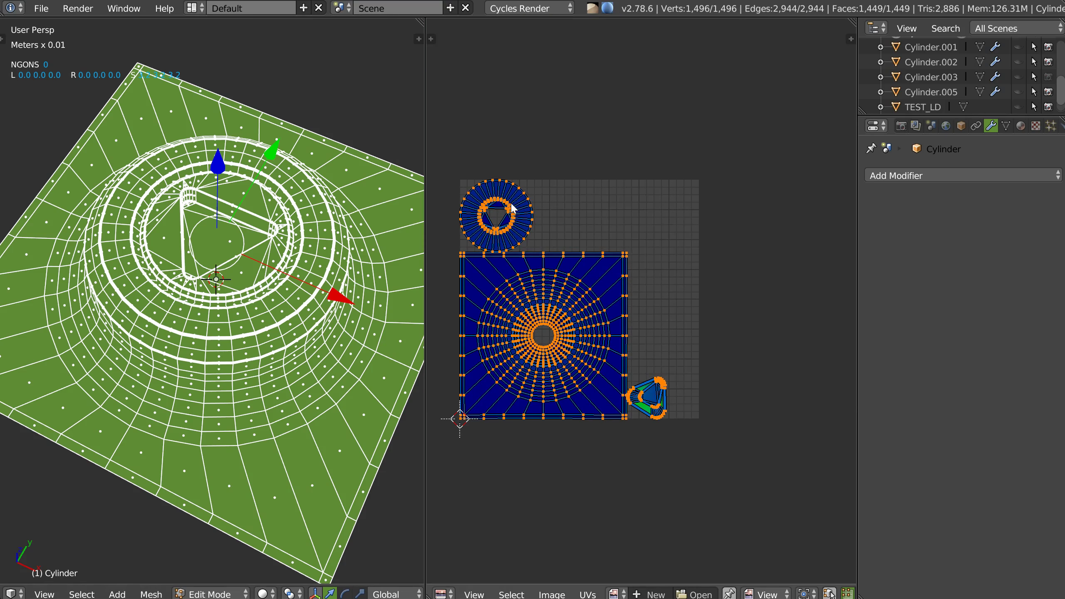
key("ctrl+Tab")
left_click(554, 171)
Step: Move the disc island to the upper right and the triangle island onto it
left_click(520, 224)
key("g")
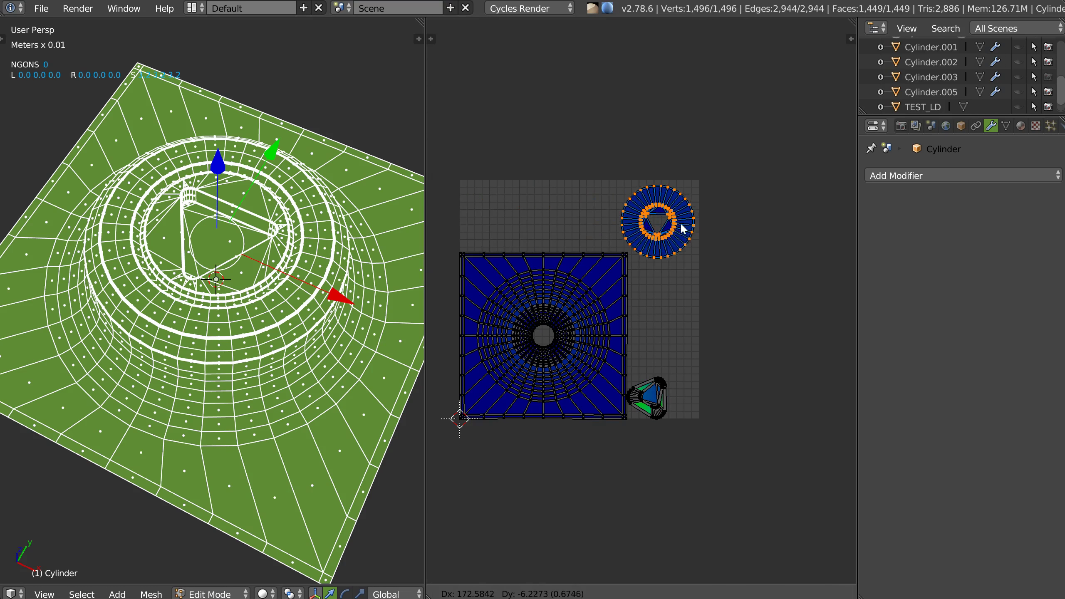
left_click(686, 229)
right_click(665, 405)
key("g")
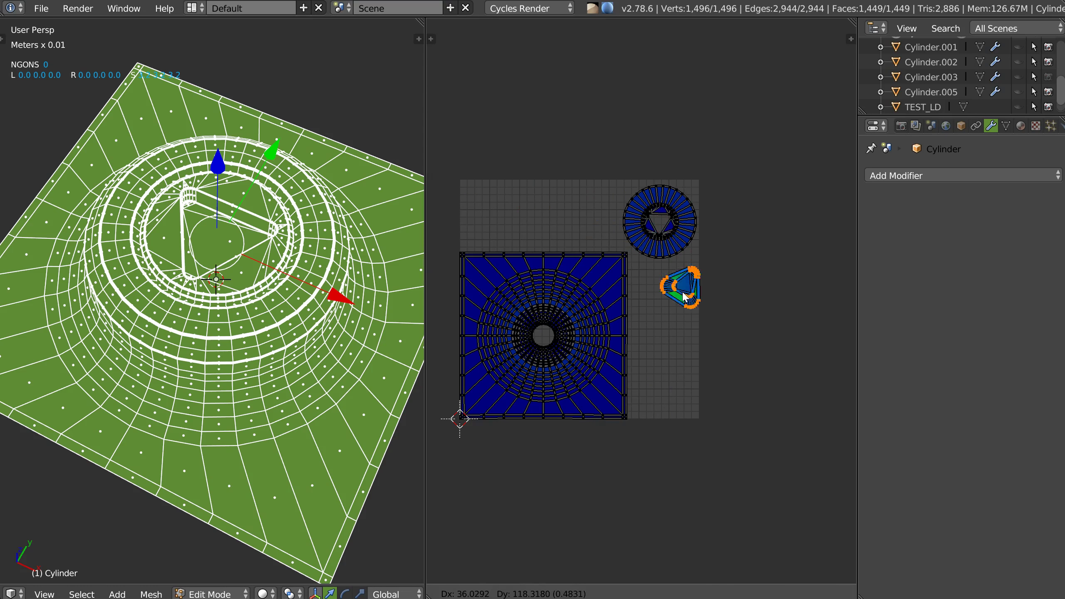
left_click(660, 235)
scroll(662, 236, "up", 3)
scroll(665, 238, "up", 1)
scroll(669, 239, "up", 2)
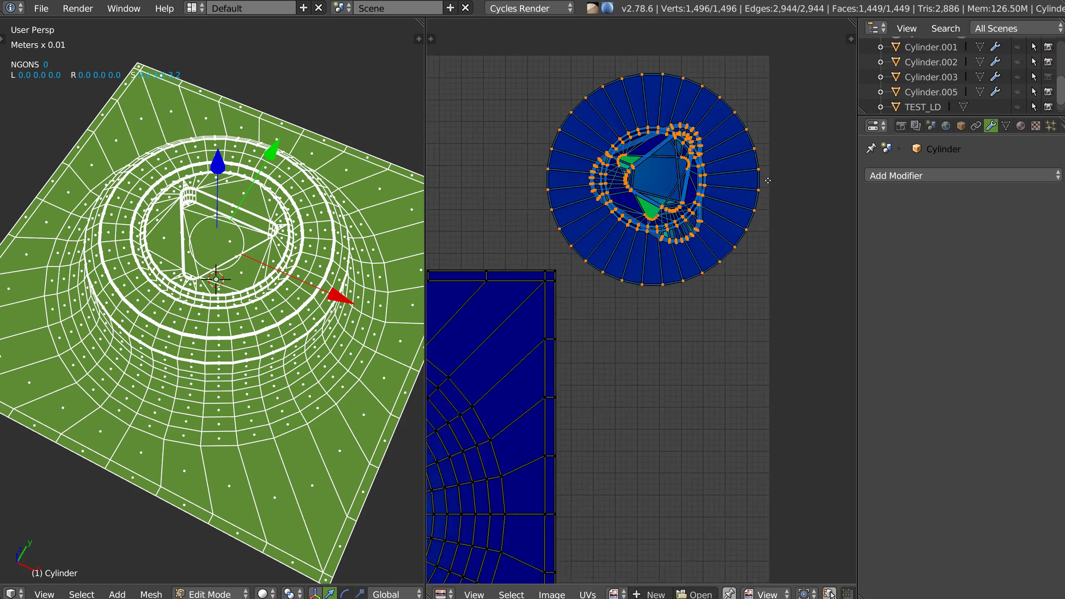
scroll(670, 240, "up", 1)
scroll(635, 218, "up", 1)
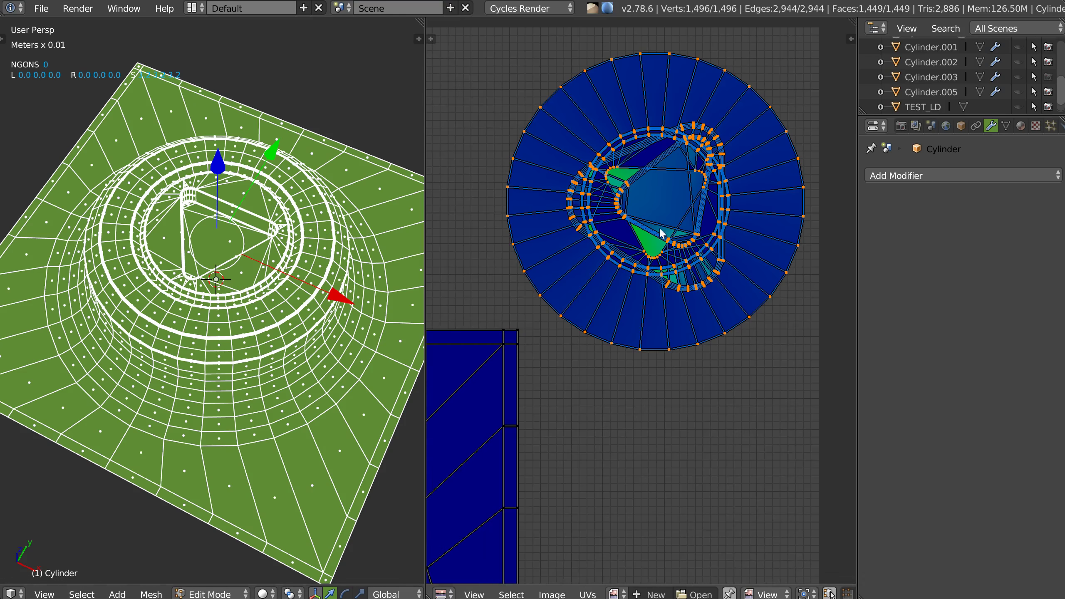
scroll(516, 201, "up", 1)
Step: Shrink the disc's outer ring, enlarge the circular island and rotate it slightly
key("ctrl+z")
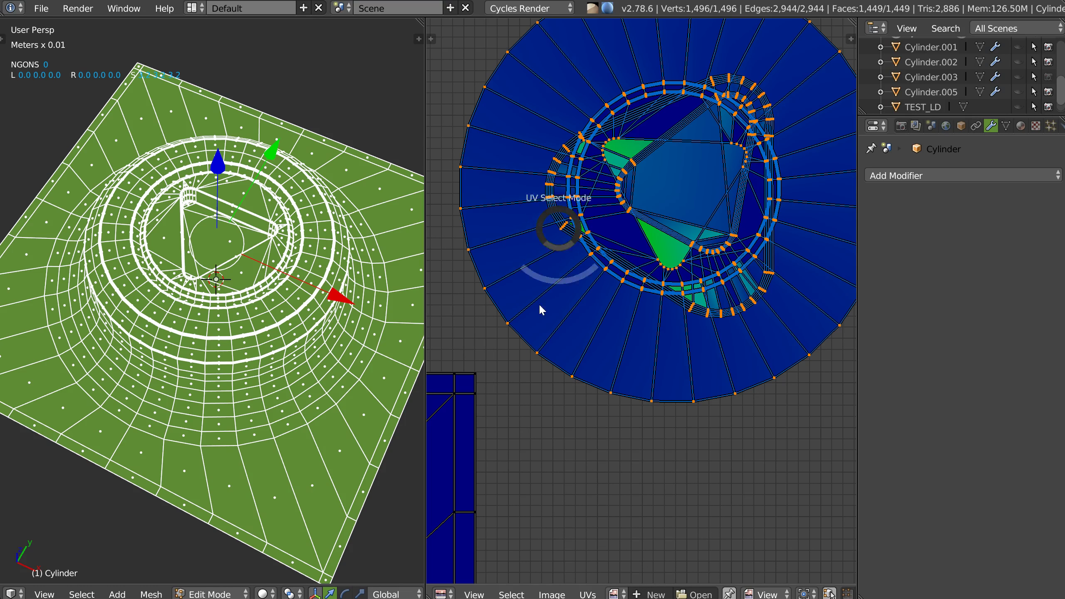
key("s")
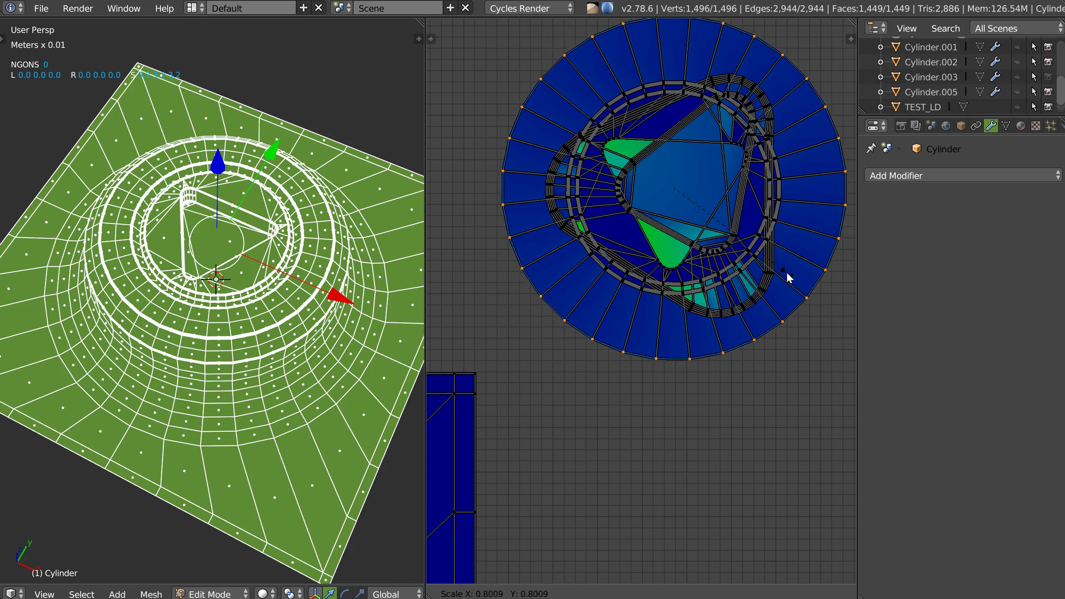
left_click(784, 275)
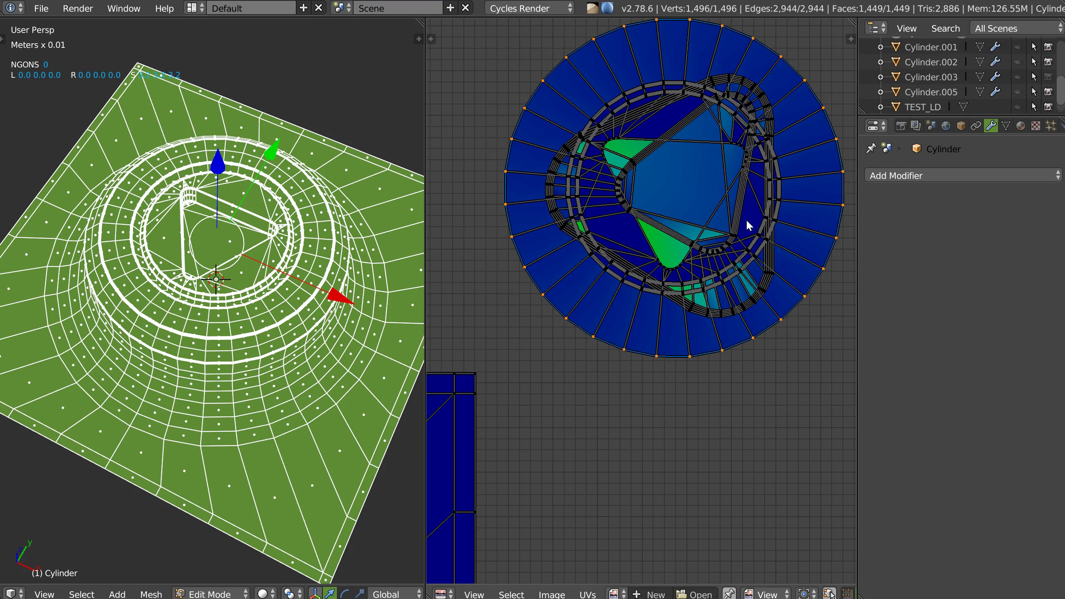
scroll(215, 259, "up", 5)
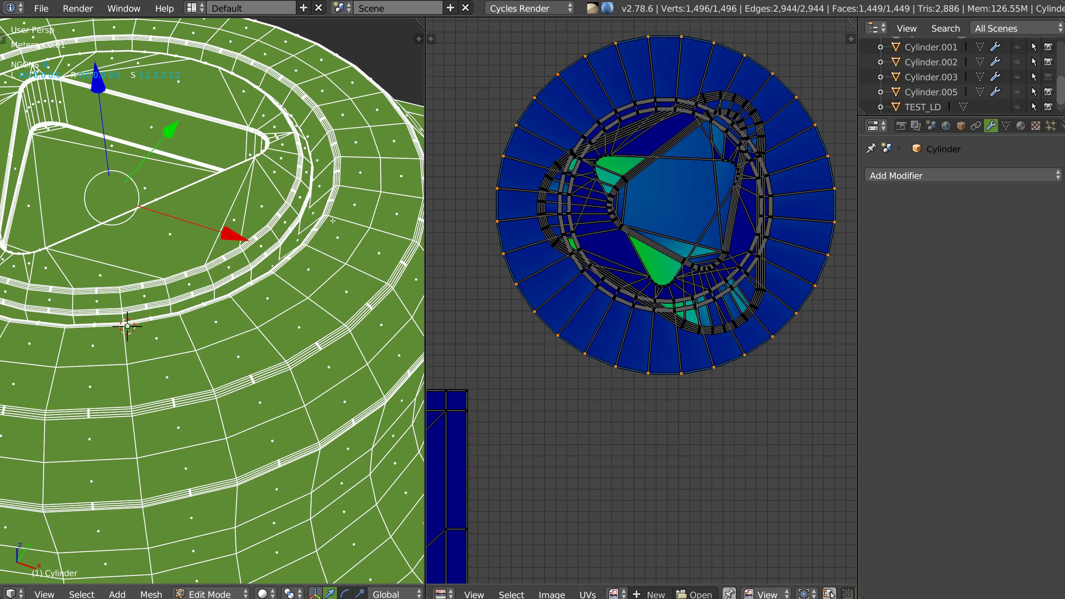
scroll(242, 232, "up", 3)
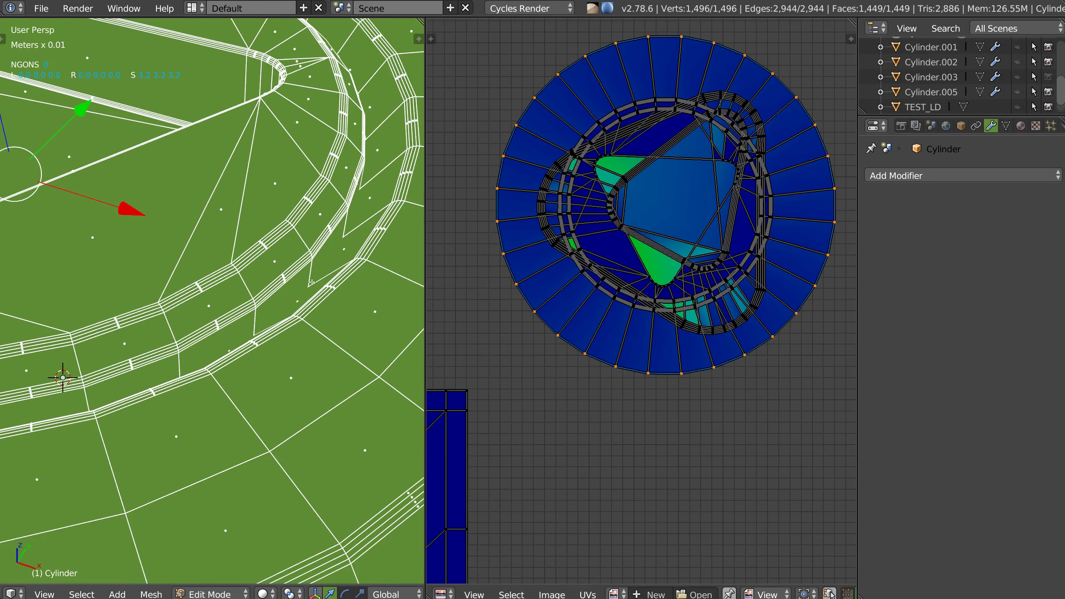
key("s")
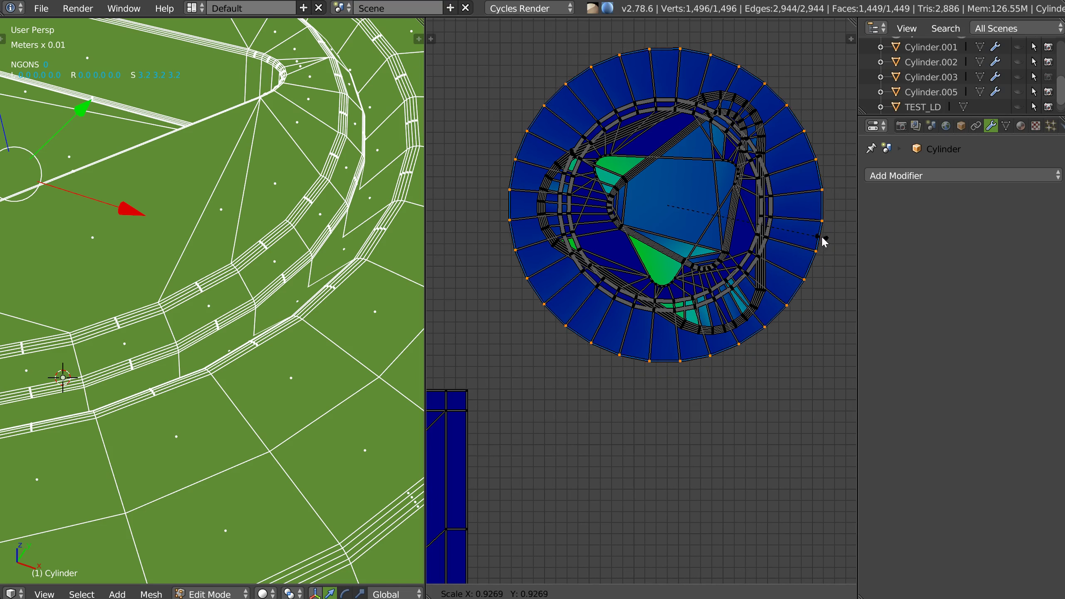
left_click(808, 242)
middle_click_drag(808, 242, 739, 216, "ctrl")
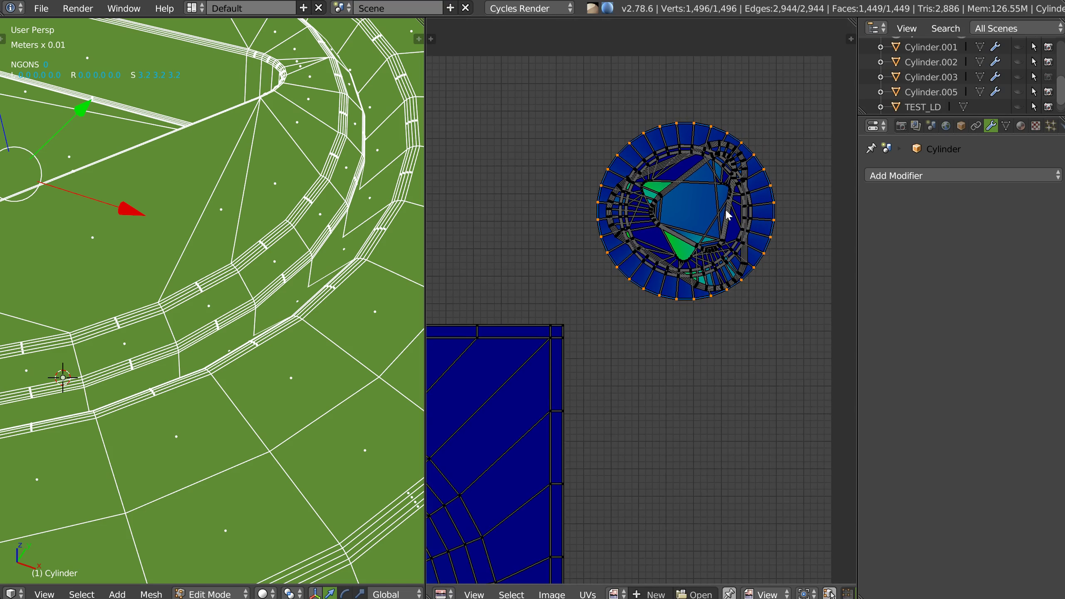
left_click_drag(750, 290, 745, 204, "ctrl")
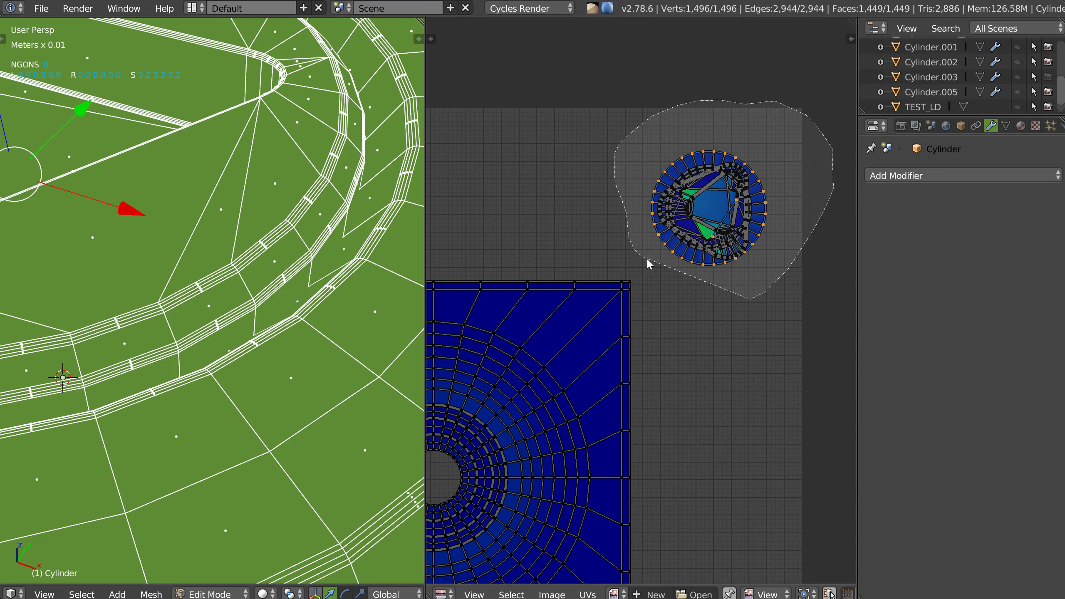
key("s")
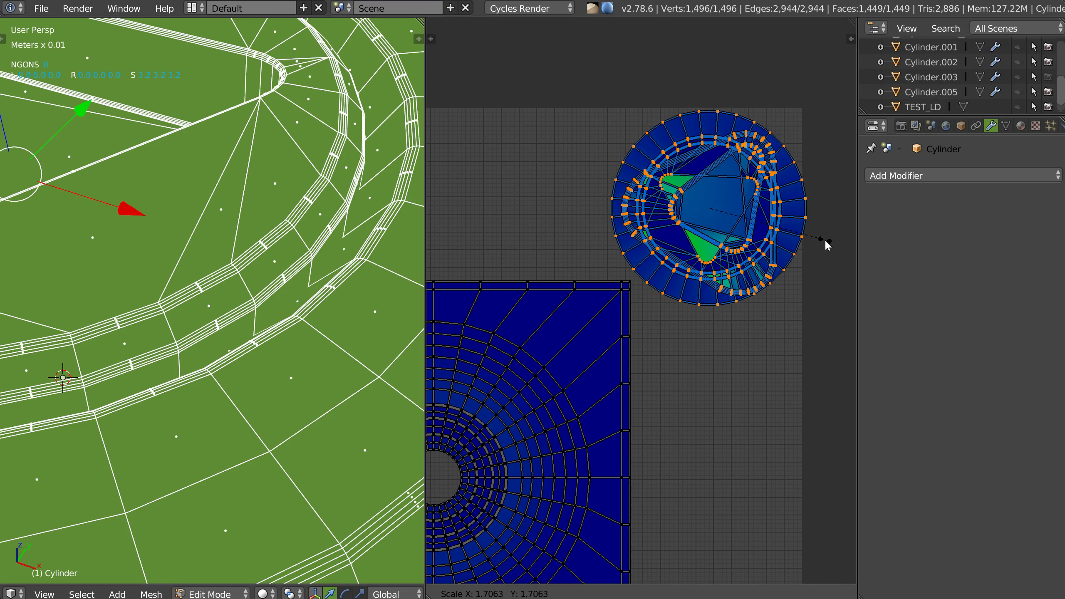
left_click(820, 245)
key("r")
left_click(844, 254)
key("s")
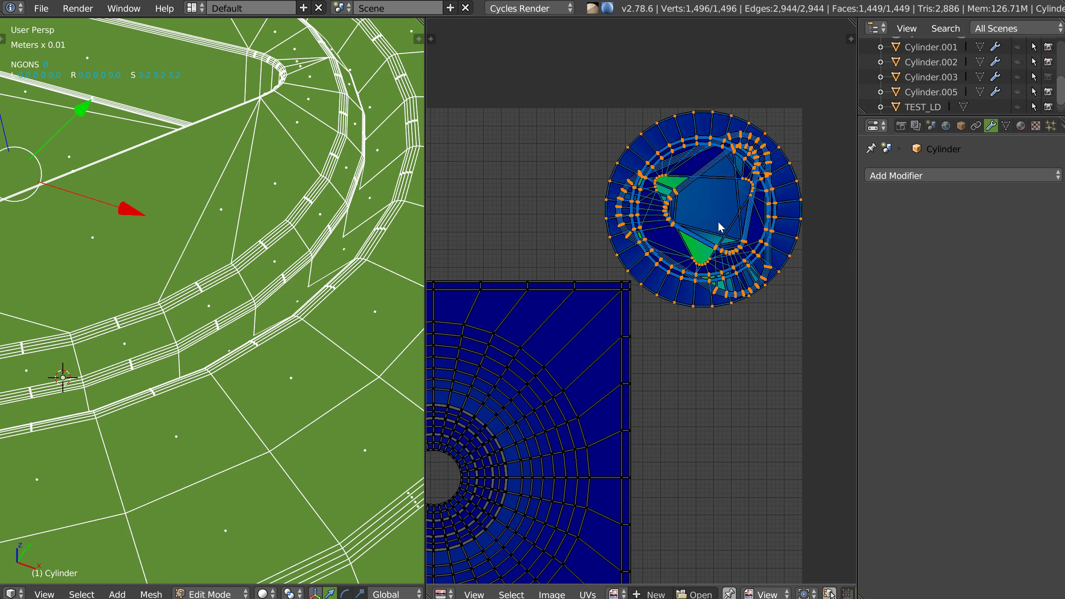
Step: Turn the triangle island 180° against the square island's right edge, then exit Edit Mode
left_click(707, 219)
key("l")
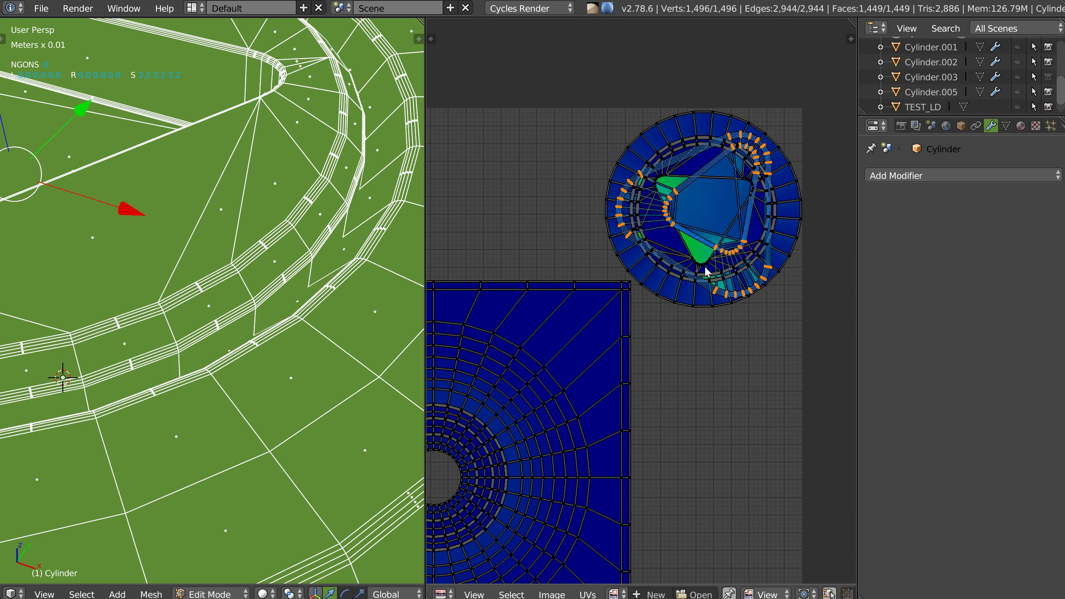
key("g")
key("y")
left_click(720, 394)
key("r")
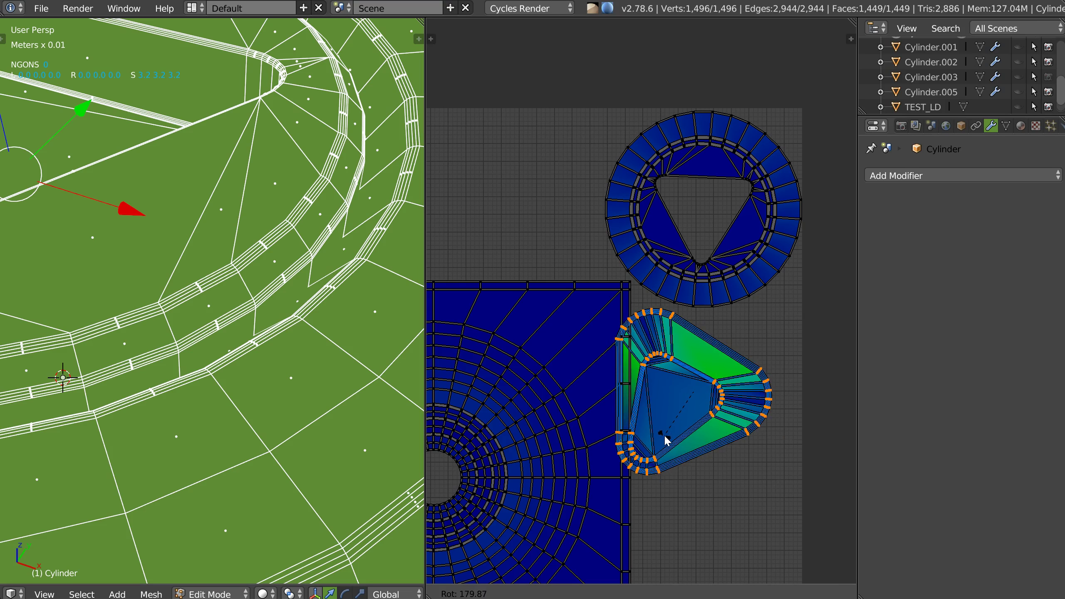
left_click(664, 435)
key("g")
left_click(716, 403)
key("KP_Decimal")
key("Tab")
key("KP_Decimal")
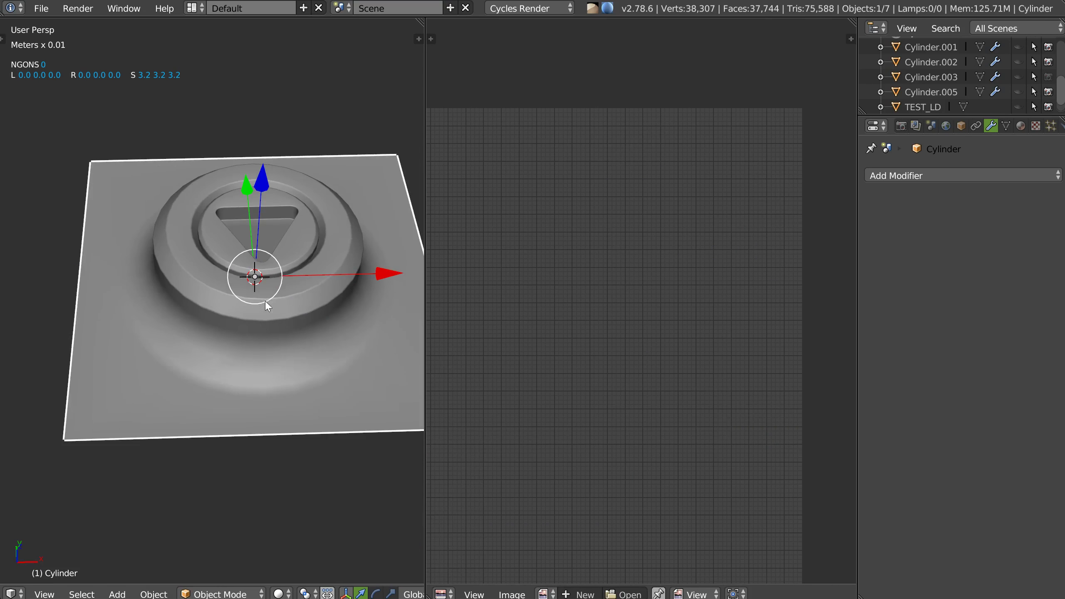
Step: Check the arranged UV layout in Edit Mode, then return to Object Mode
key("Tab")
scroll(642, 320, "down", 2)
key("Home")
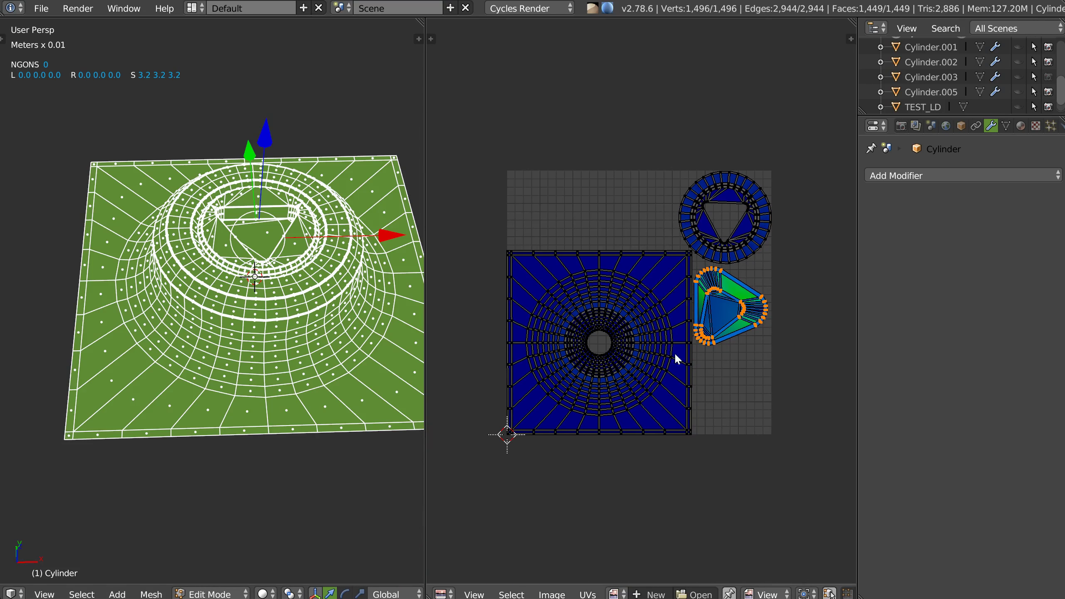
middle_click_drag(218, 272, 262, 281)
key("Tab")
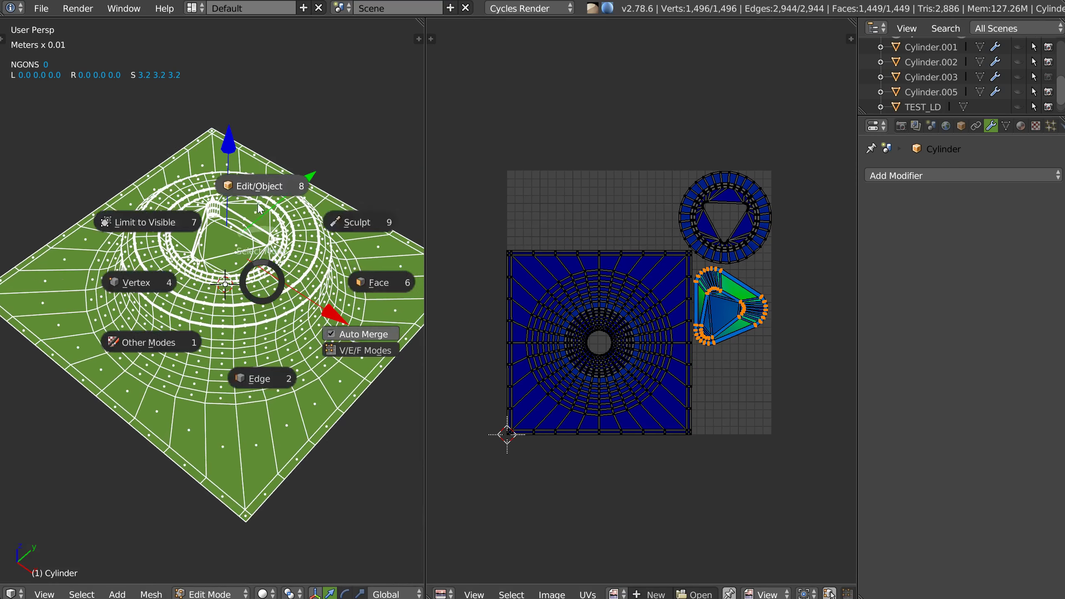
left_click(252, 298)
Step: Maximize the 3D viewport with Ctrl+Space and orbit around the shaded button
scroll(252, 298, "up", 2)
scroll(255, 260, "up", 2)
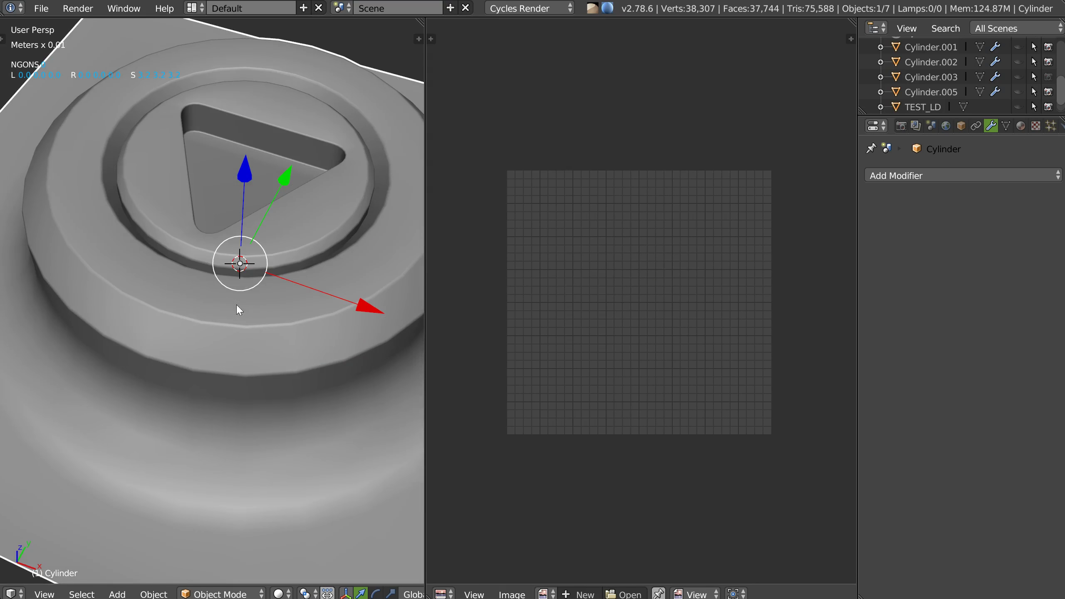
key("ctrl+space")
scroll(407, 275, "down", 3)
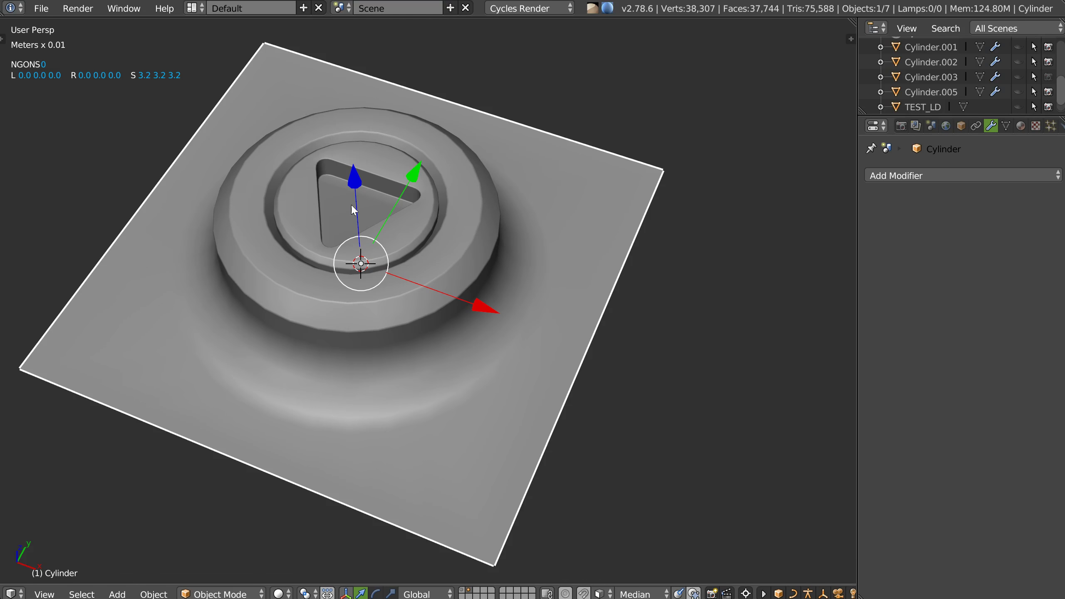
middle_click_drag(353, 209, 238, 114)
mouse_move(453, 159)
middle_mouse_down()
mouse_move(309, 214)
mouse_move(314, 223)
middle_mouse_up()
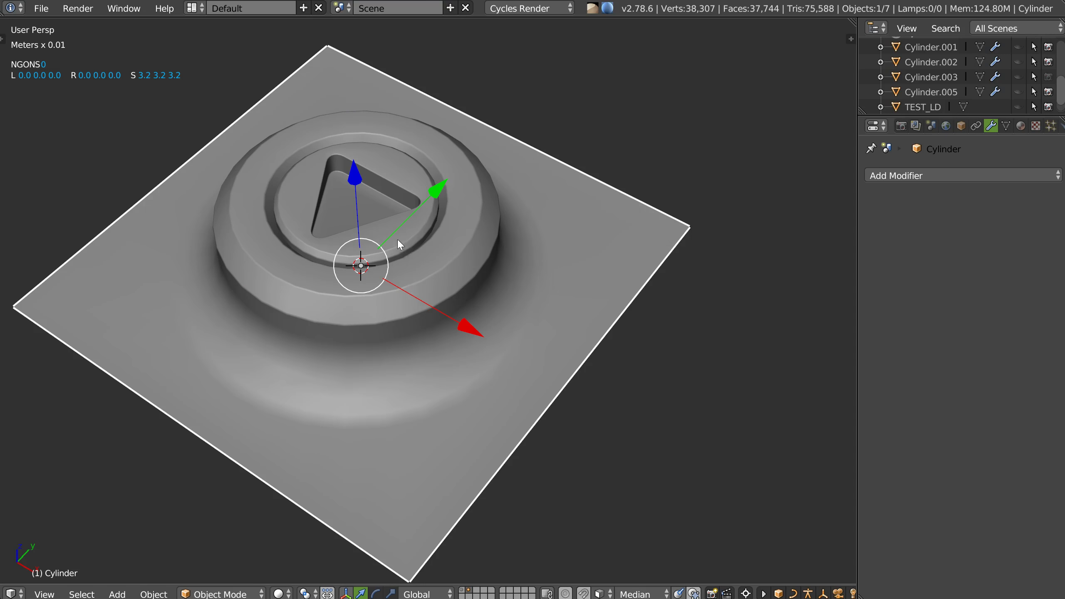
Step: Duplicate the button mesh in place as Cylinder.004, add a level-2 Subdivision Surface, and reselect the original
middle_click_drag(399, 242, 432, 212)
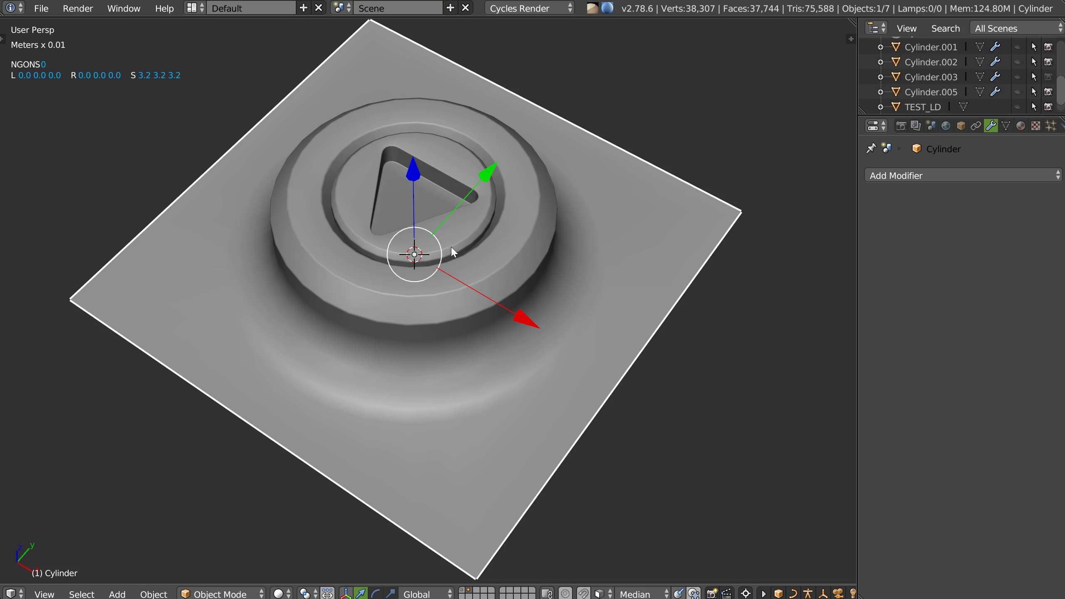
mouse_move(359, 217)
middle_mouse_down()
mouse_move(365, 210)
mouse_move(352, 271)
middle_mouse_up()
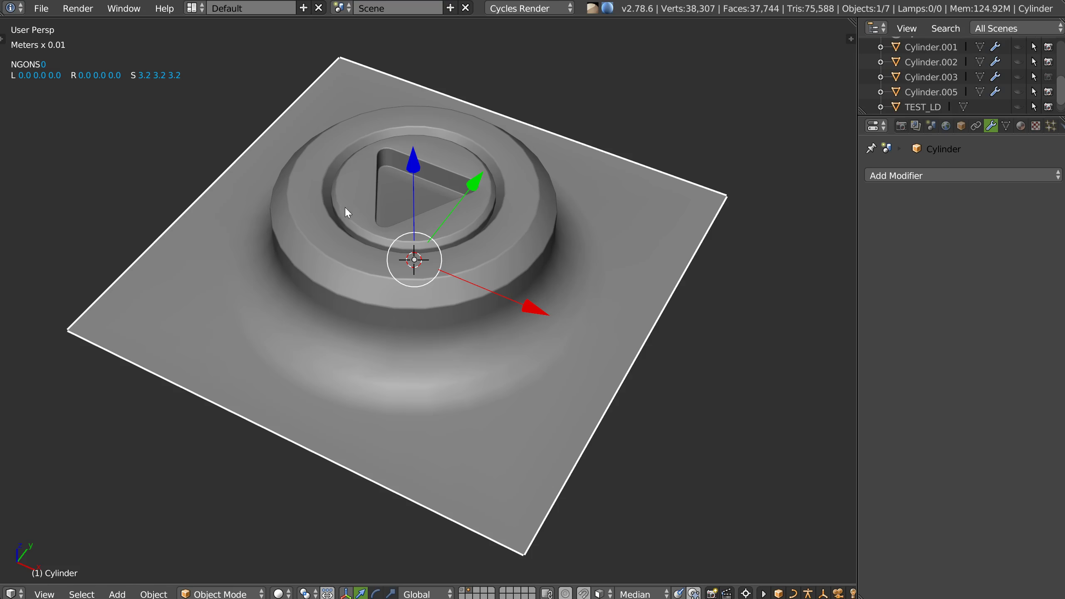
key("shift+d")
right_click(344, 233)
key("w")
left_click(484, 244)
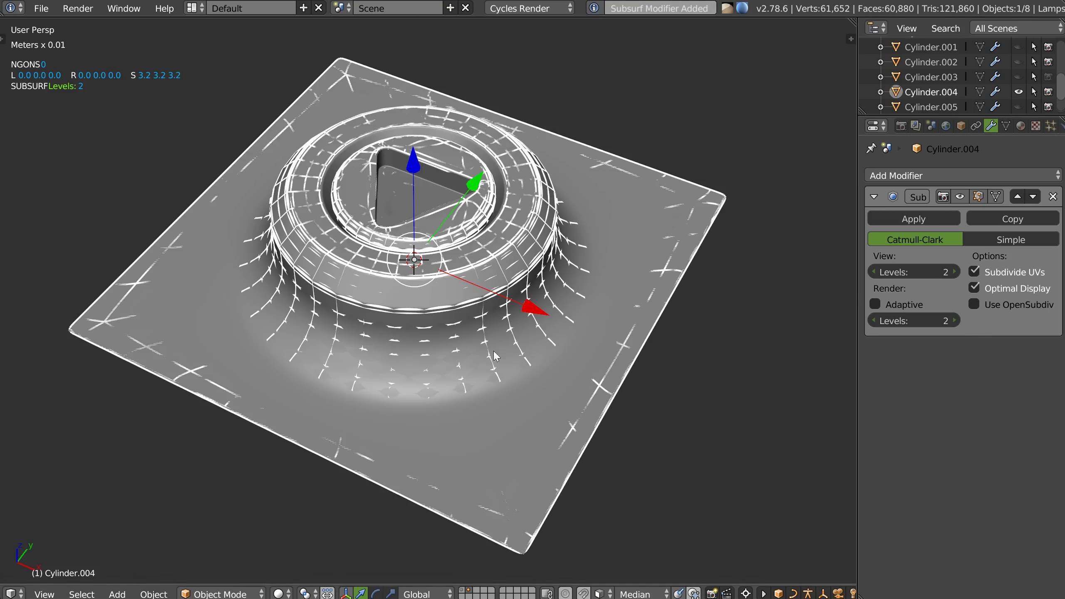
right_click(523, 381)
mouse_move(461, 353)
middle_mouse_down()
mouse_move(449, 333)
mouse_move(353, 382)
middle_mouse_up()
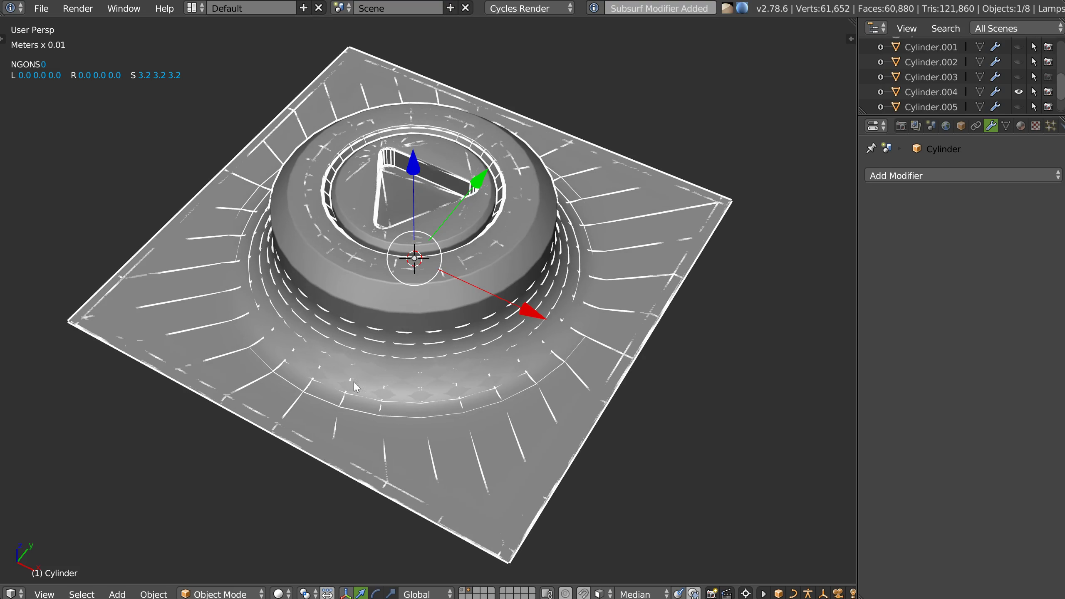
Step: Start an OBJ export and delete the old test_001.obj and test_HD.obj files
key("w")
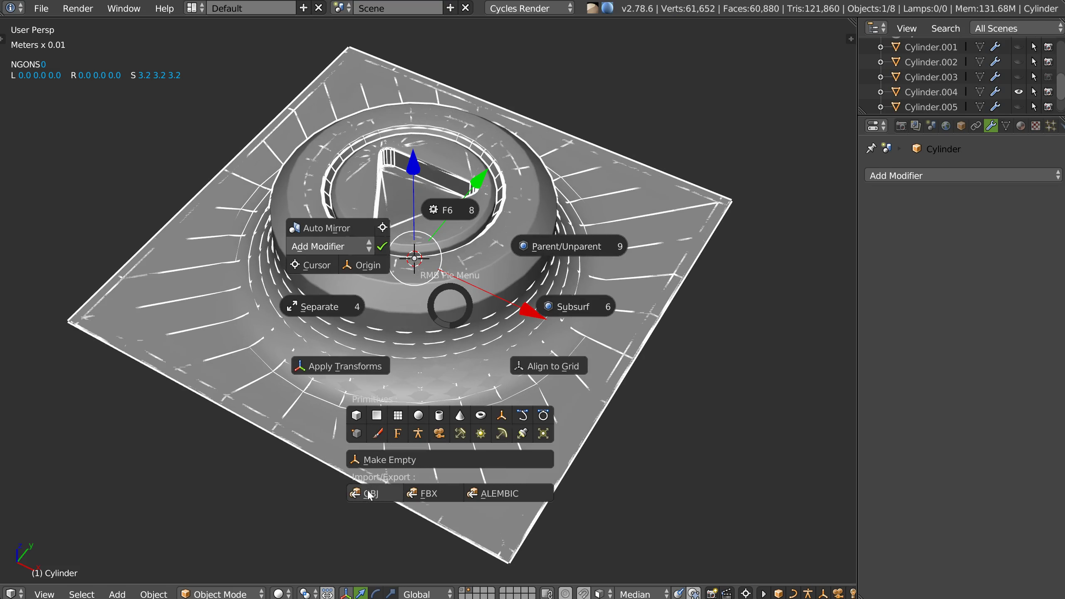
left_click(369, 494)
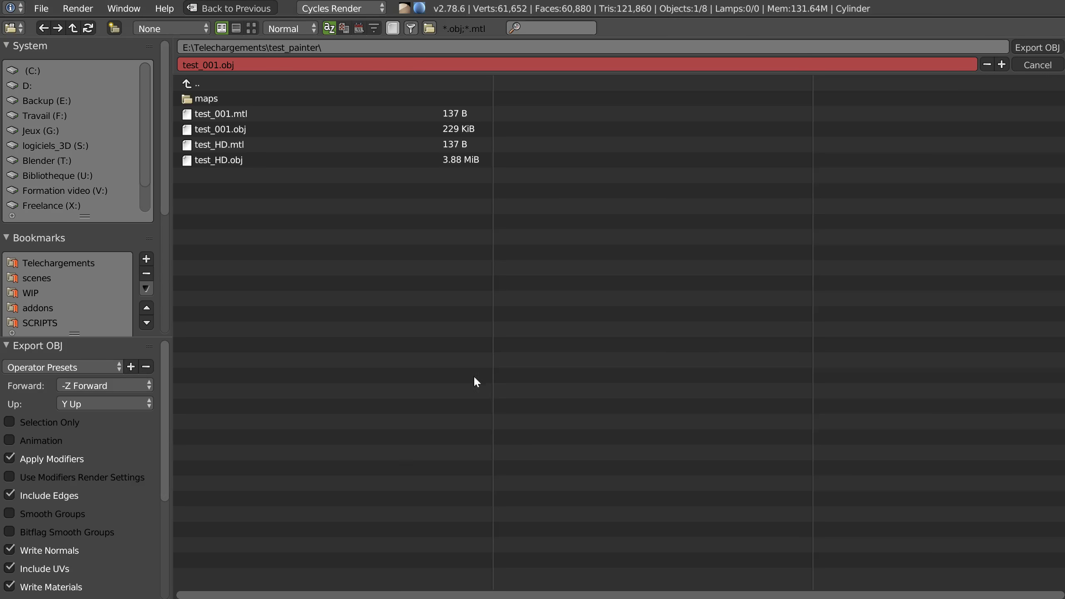
left_click(213, 131)
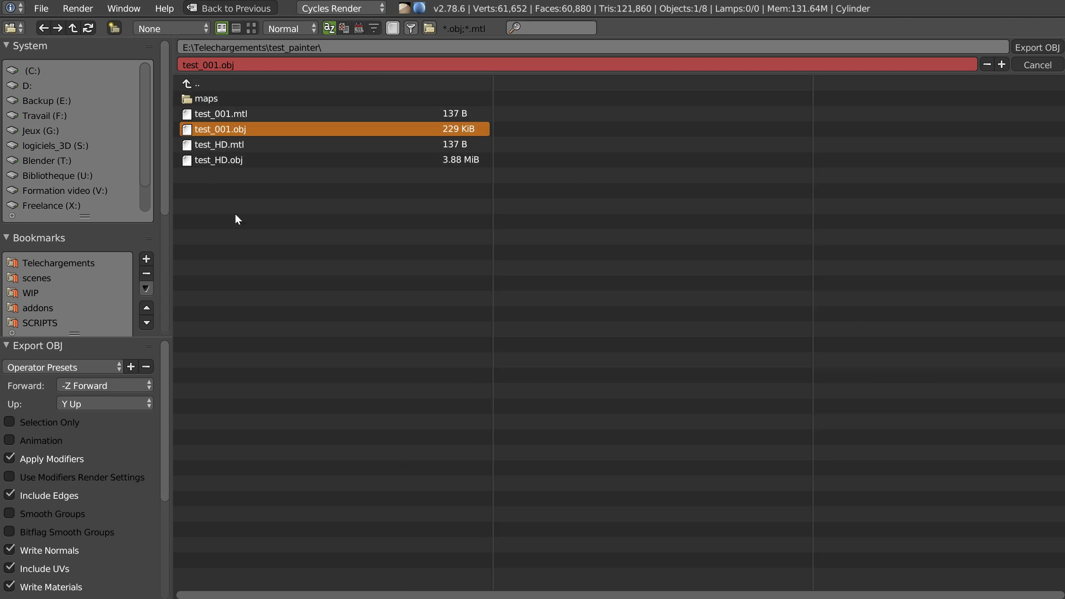
left_click(215, 161)
left_click(221, 131, "ctrl+shift")
key("x")
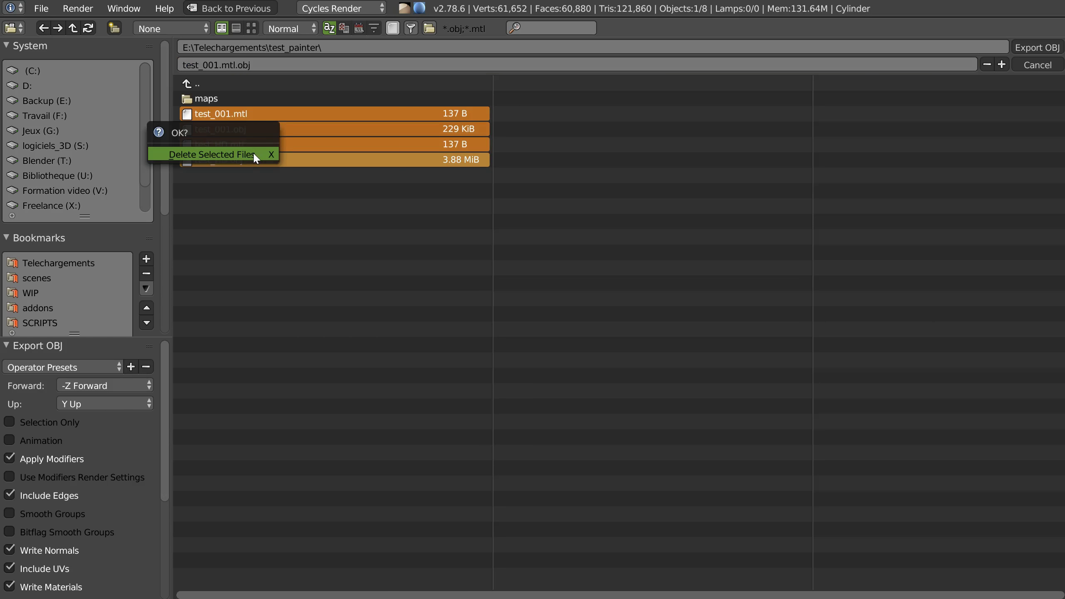
left_click(234, 157)
Step: Export only the selected low-detail cylinder as test_LD.obj
left_click(22, 422)
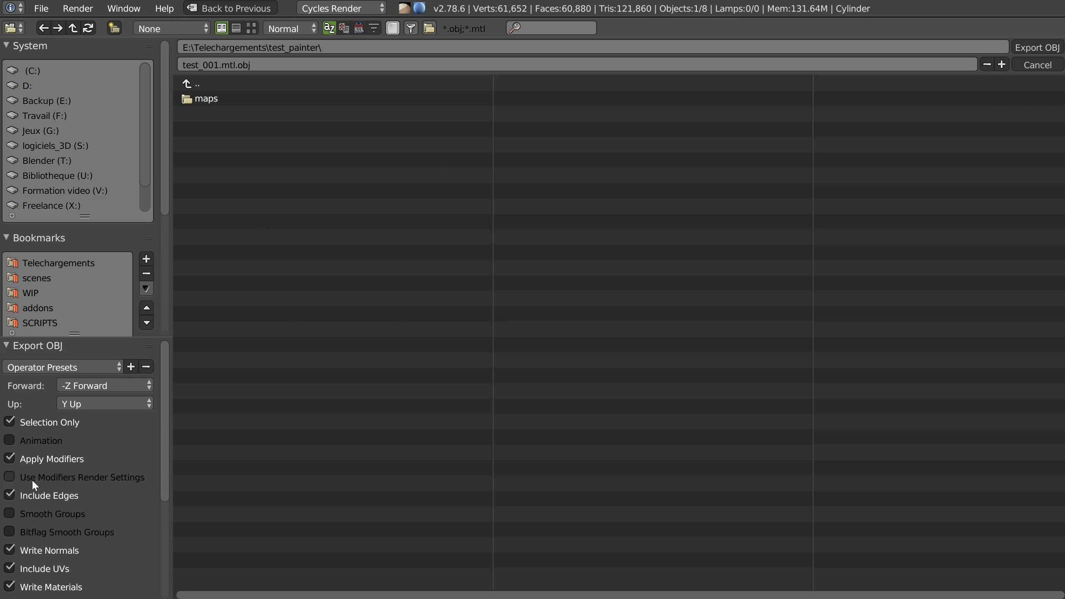
left_click(278, 64)
type("test_LD")
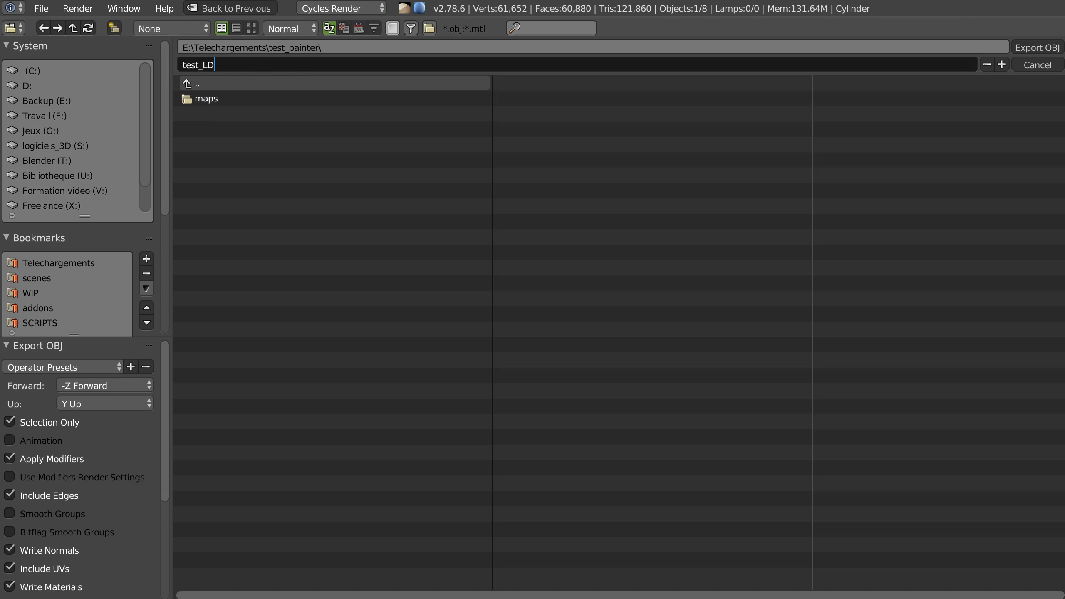
key("Return")
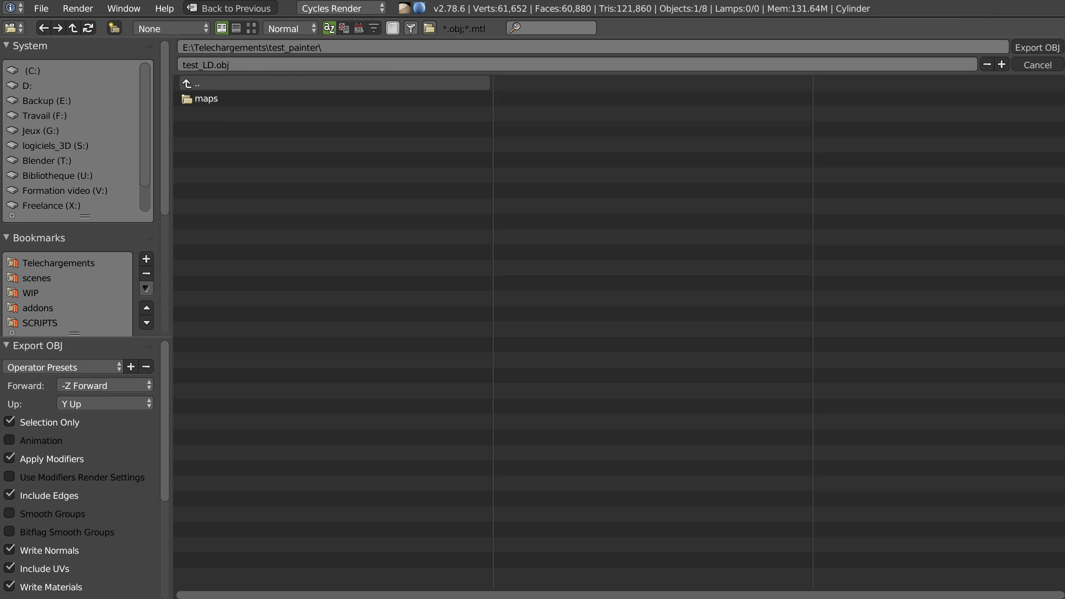
left_click(1032, 50)
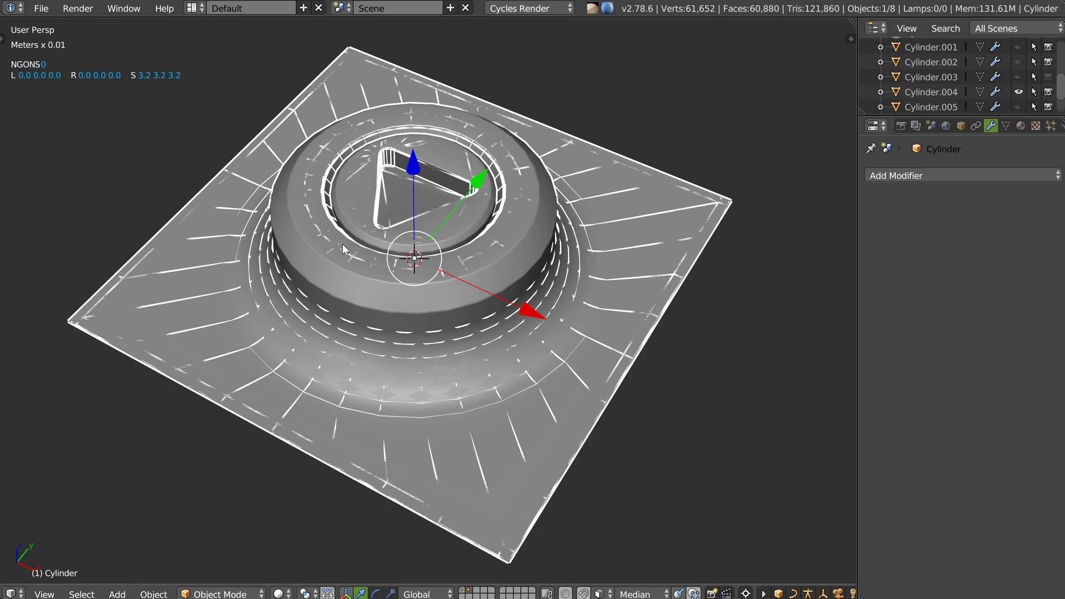
Step: Export the subdivided Cylinder.004 as test_HD.obj beside test_LD.obj in the test_painter folder
right_click(347, 274)
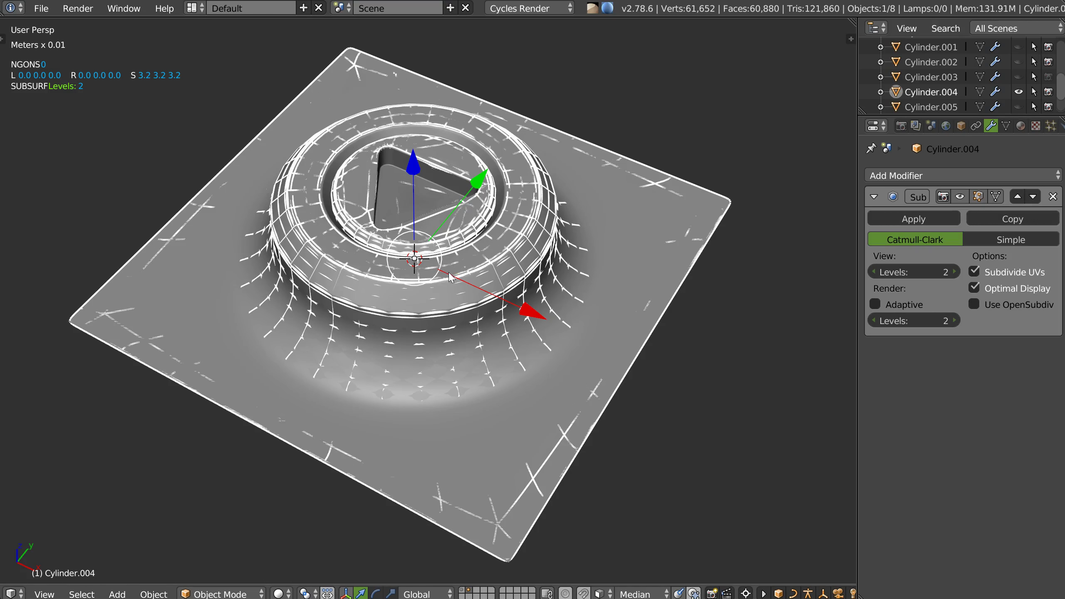
key("w")
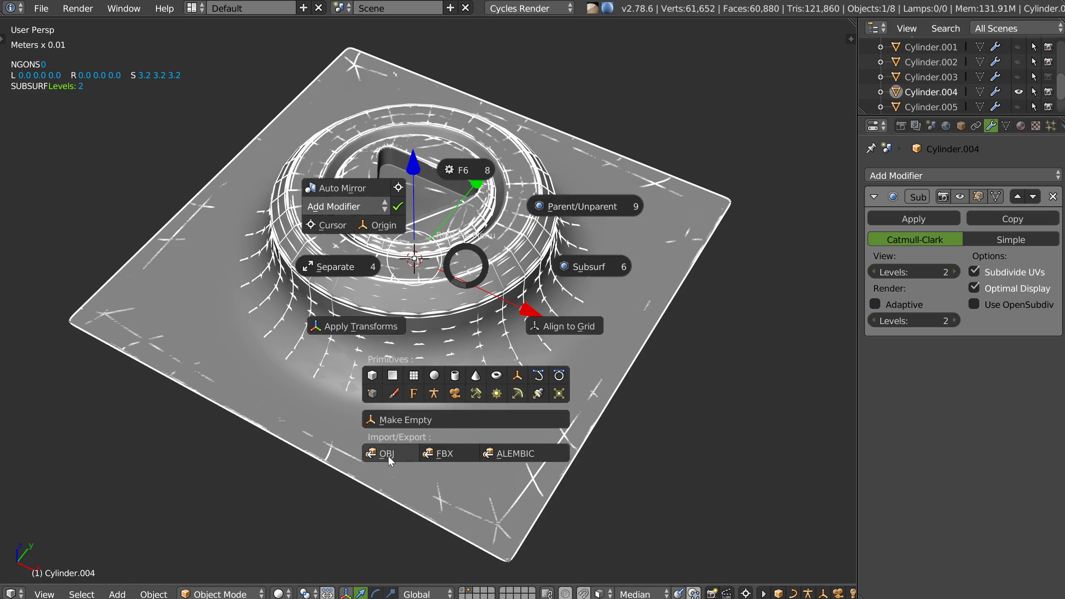
left_click(387, 454)
left_click(207, 132)
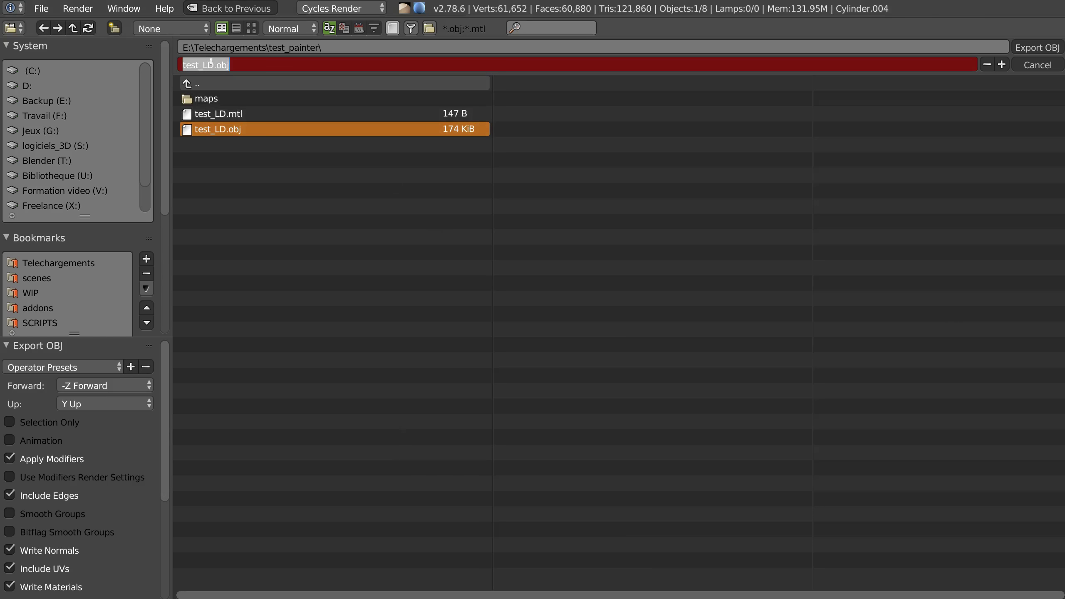
type("H")
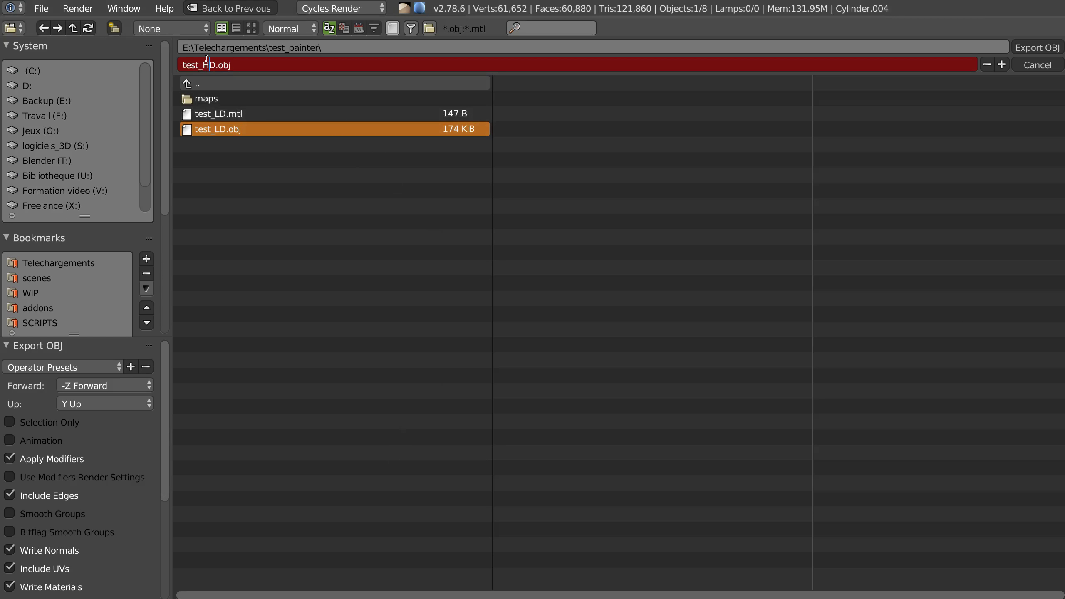
key("Return")
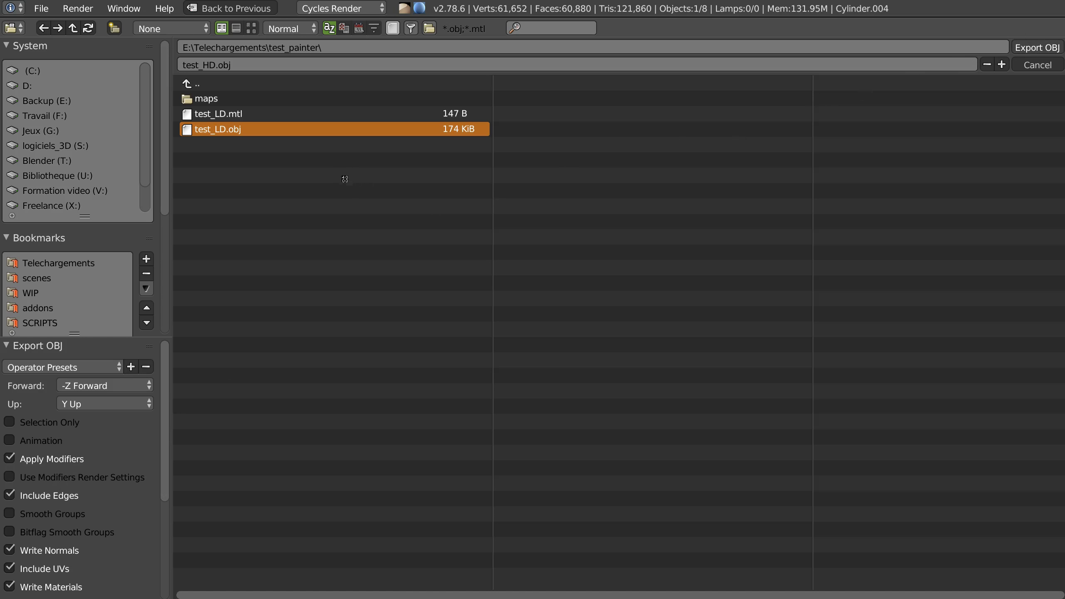
key("Return")
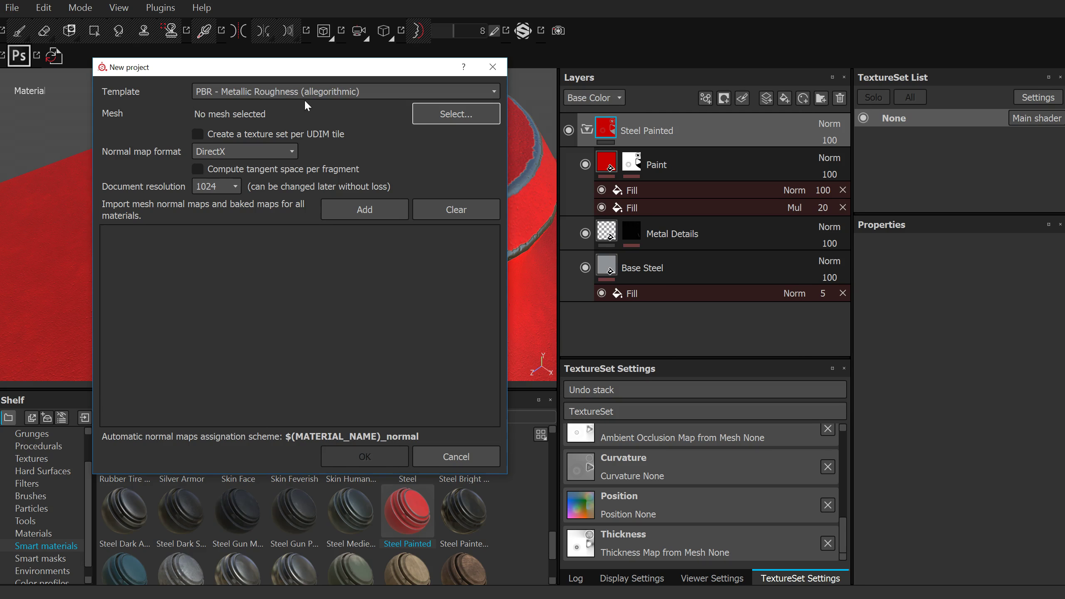
Step: Create a new project using mesh test_LD.obj, OpenGL normal map format and 4096 document resolution
left_click(456, 122)
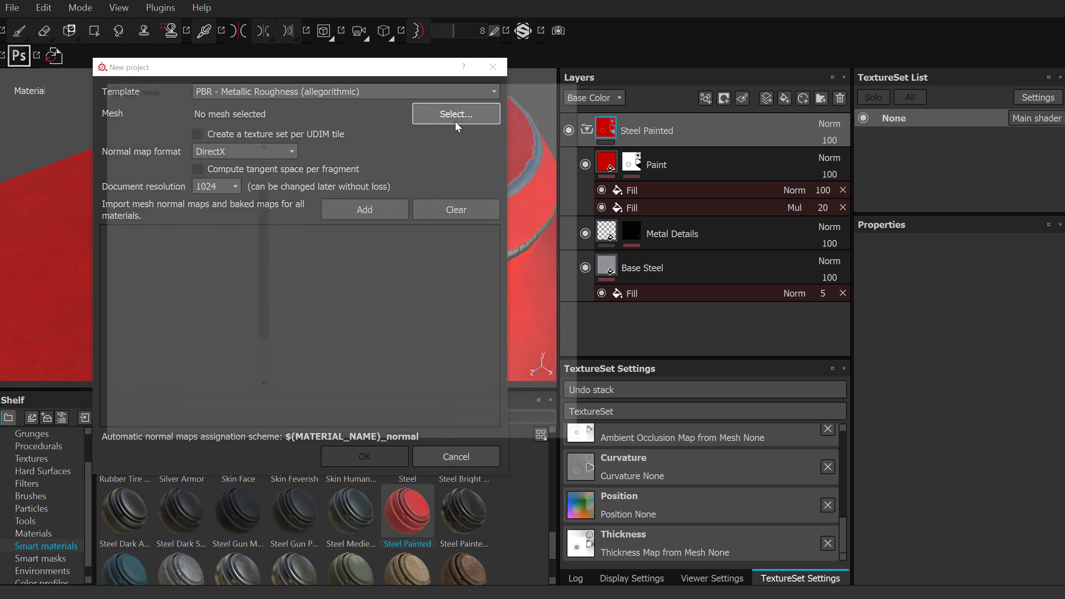
left_click(308, 268)
left_click(486, 431)
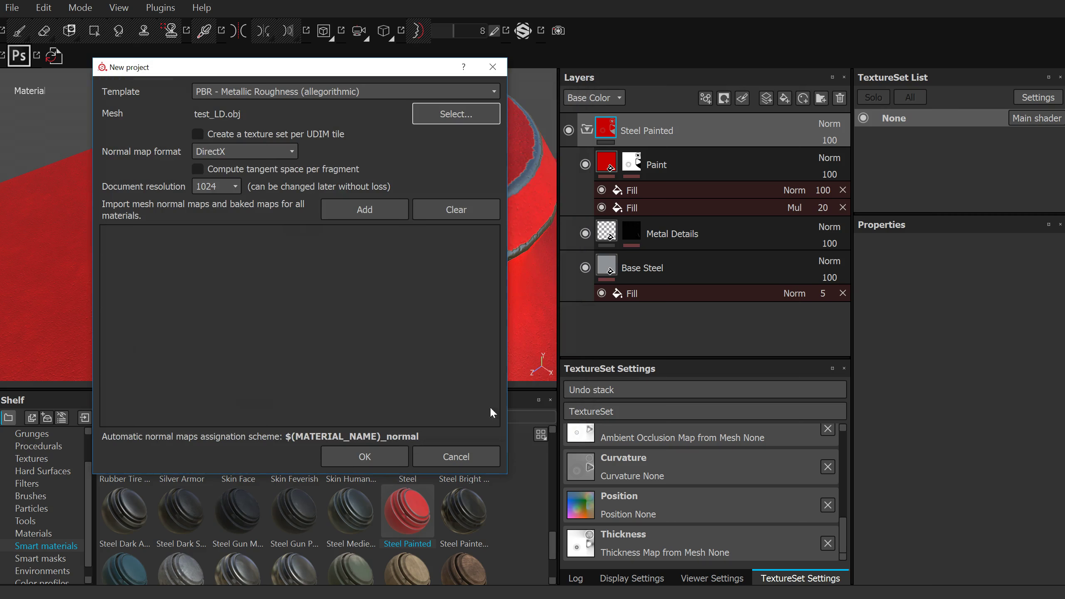
left_click(235, 152)
left_click(219, 181)
left_click(201, 188)
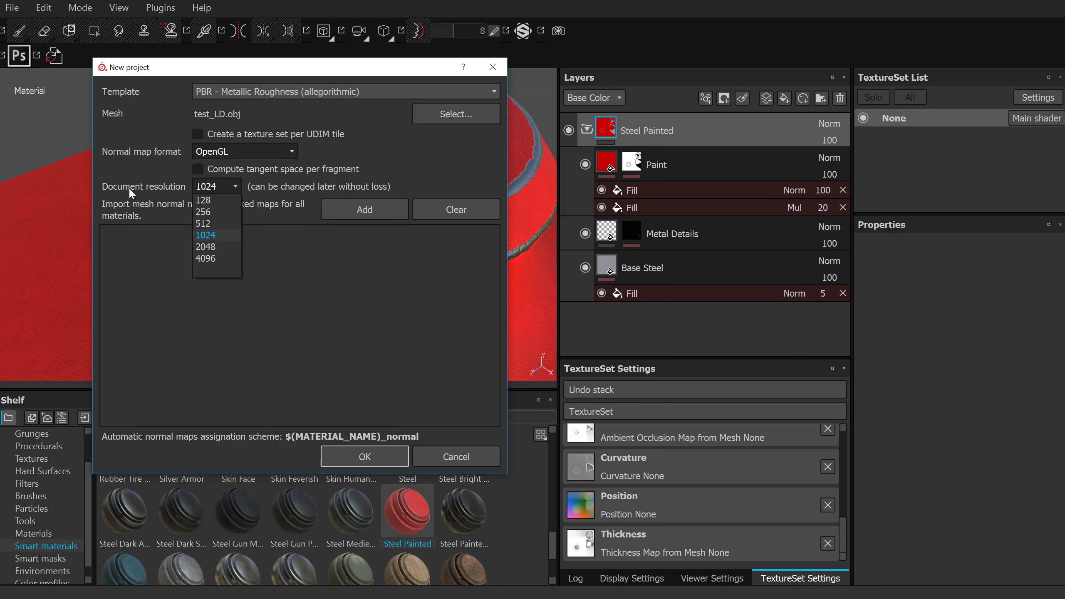
left_click(206, 258)
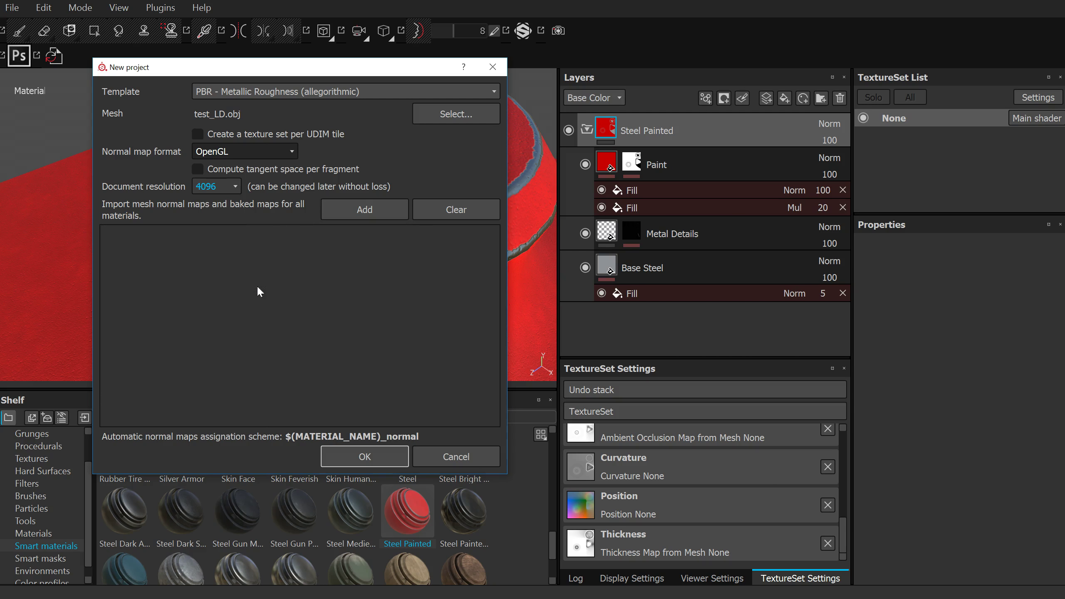
left_click(365, 457)
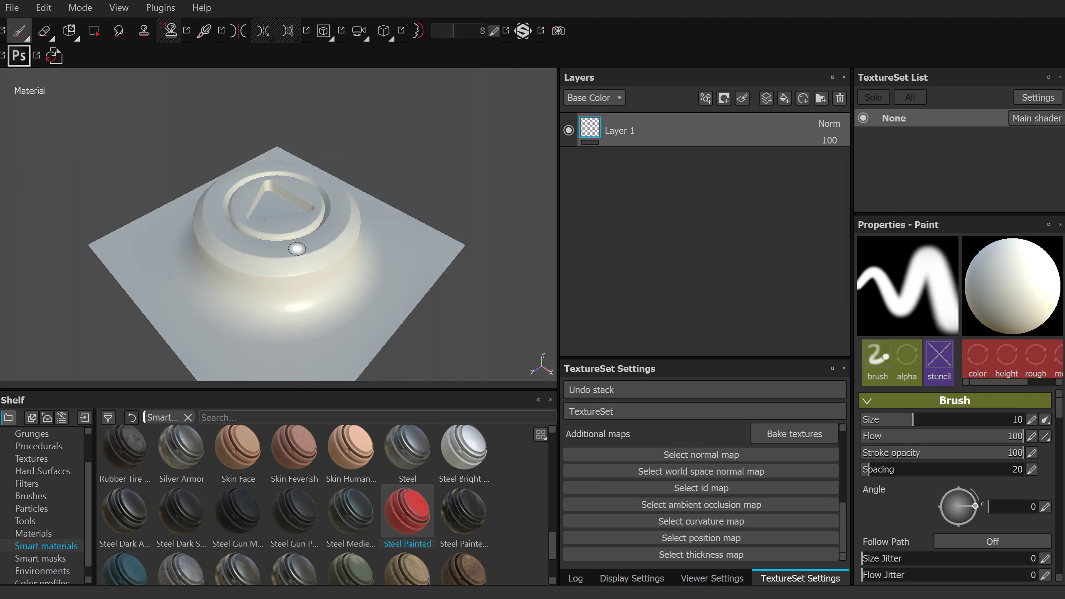
Step: Turn the loaded button toward the camera and apply the Machinery smart material from the Shelf
mouse_move(296, 248)
left_mouse_down("alt")
mouse_move(262, 243)
mouse_move(316, 245)
left_mouse_up("alt")
mouse_move(317, 245)
middle_mouse_down("alt")
mouse_move(319, 229)
mouse_move(348, 221)
middle_mouse_up("alt")
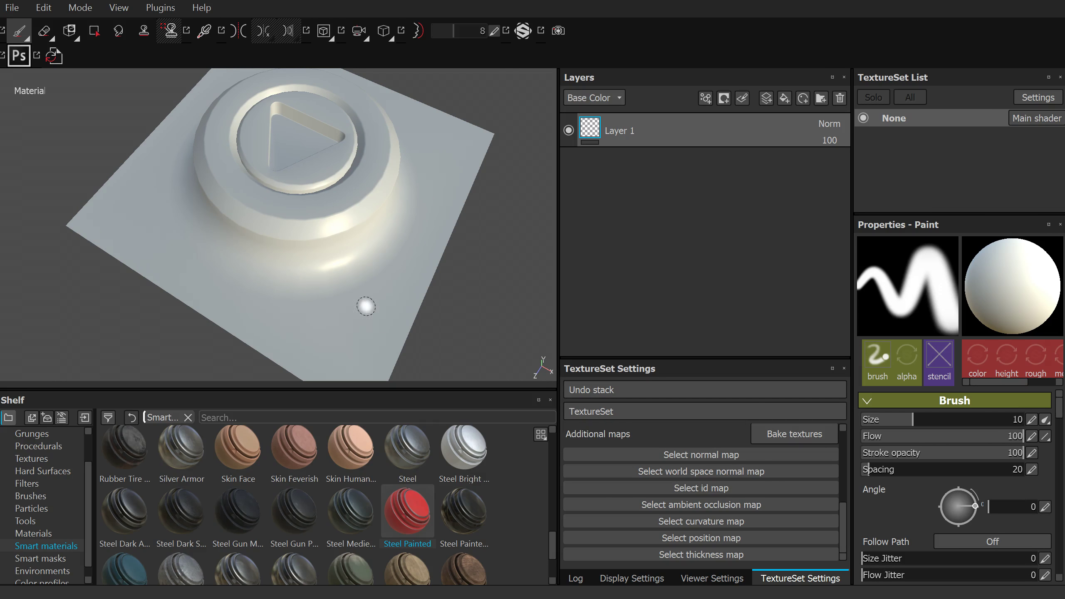
mouse_move(551, 546)
left_mouse_down()
mouse_move(564, 510)
mouse_move(552, 495)
left_mouse_up()
left_click_drag(357, 516, 667, 118)
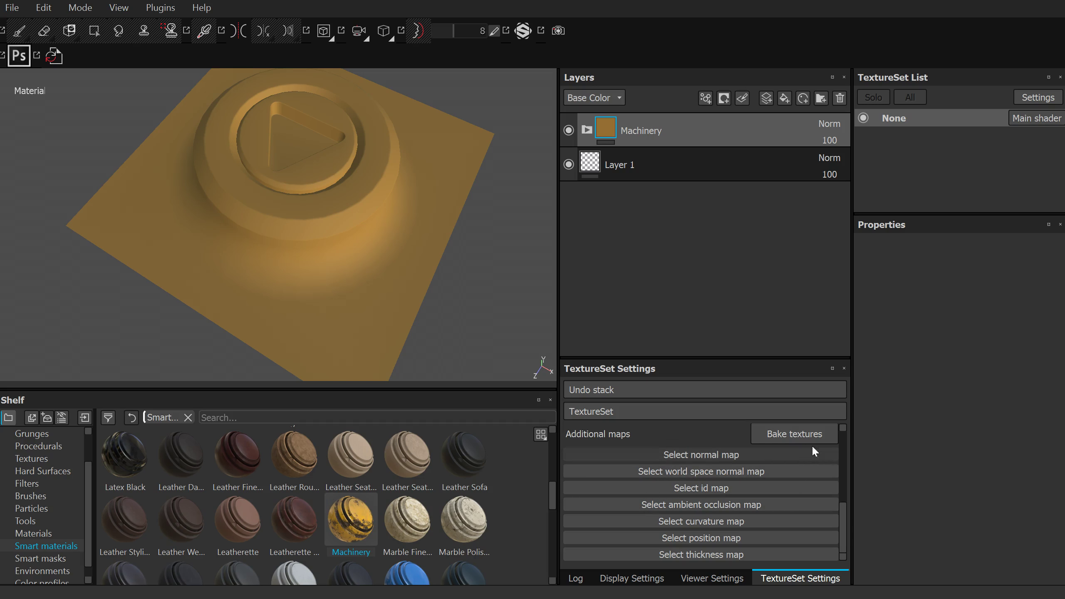
Step: Bake mesh maps at 4096 output size using test_HD.obj as the high-definition mesh
left_click(788, 435)
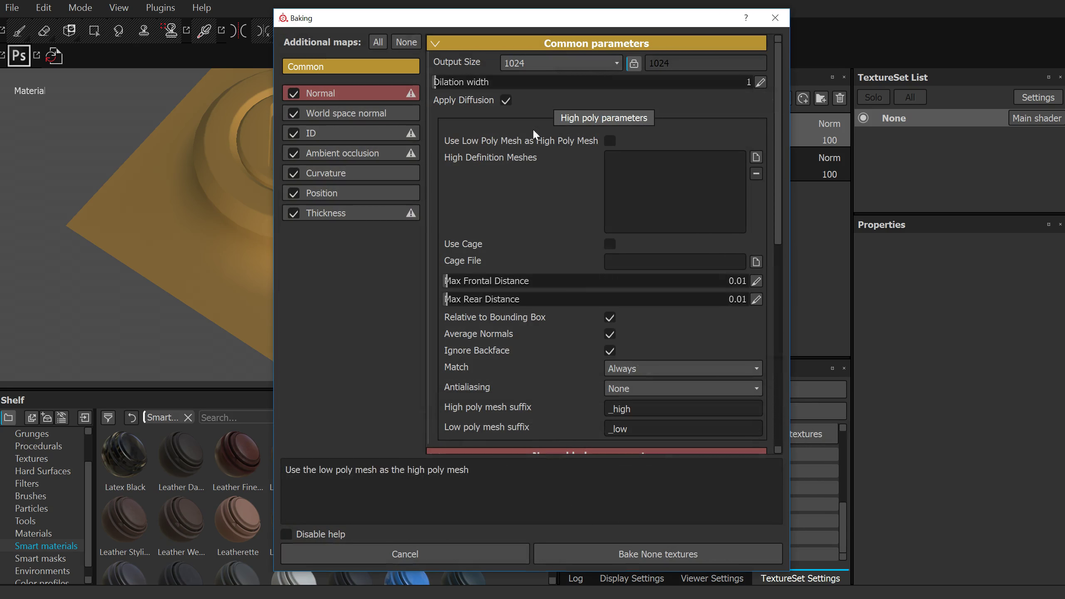
left_click(756, 158)
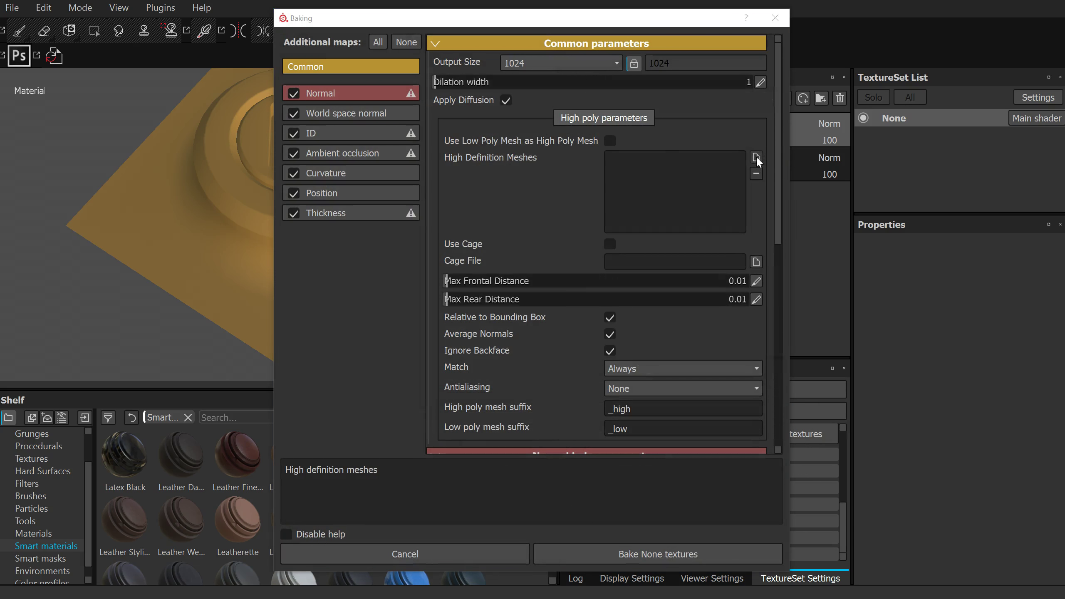
left_click(720, 154)
left_click(667, 381)
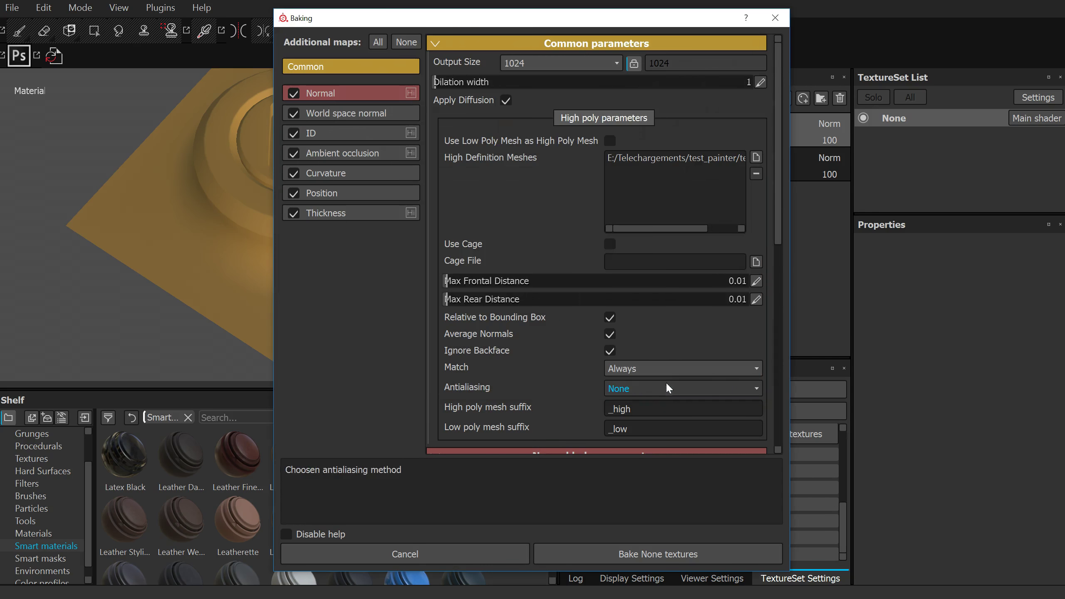
left_click(541, 63)
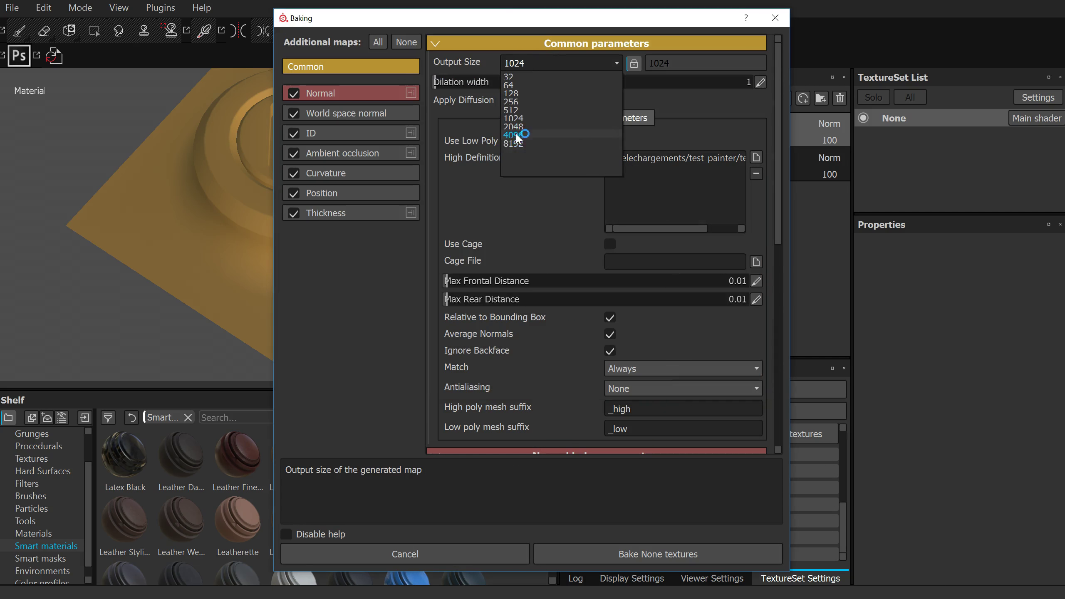
left_click(518, 135)
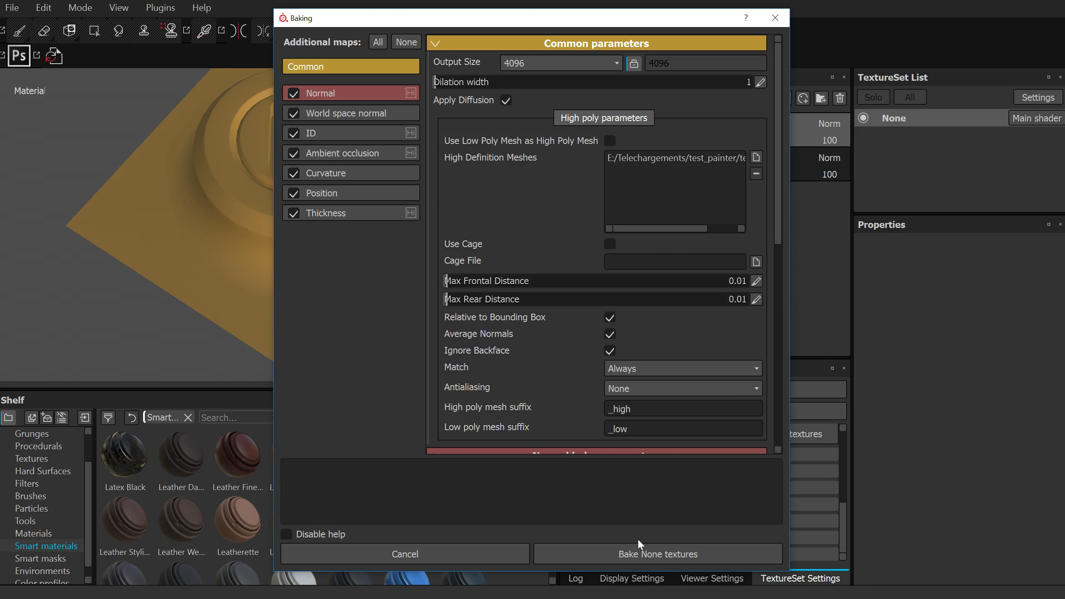
left_click(636, 554)
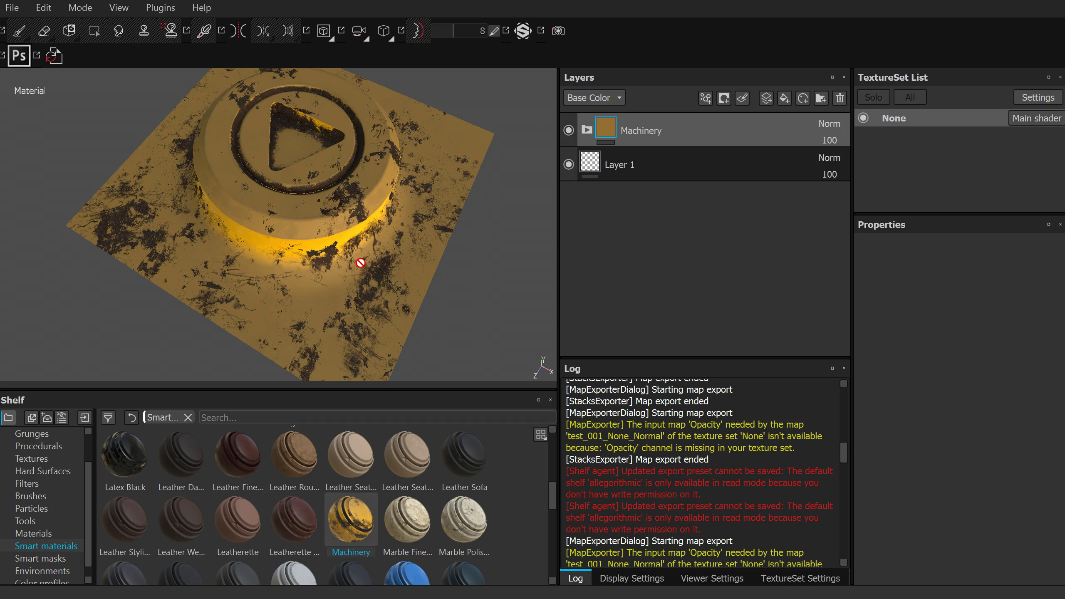
Step: Show the TextureSet Settings and delete the Machinery layer
left_click(787, 583)
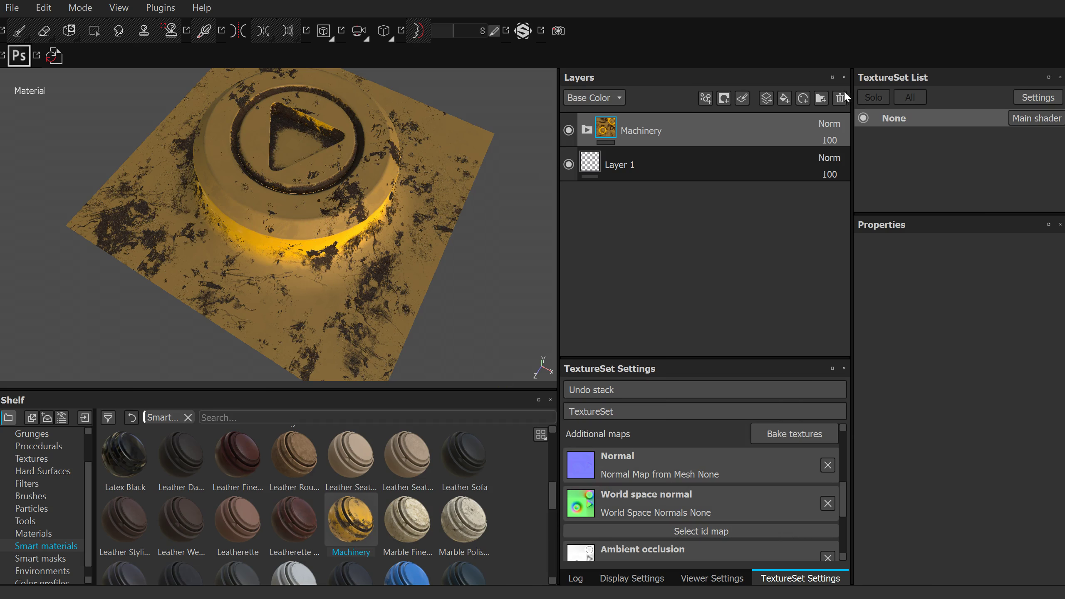
key("Delete")
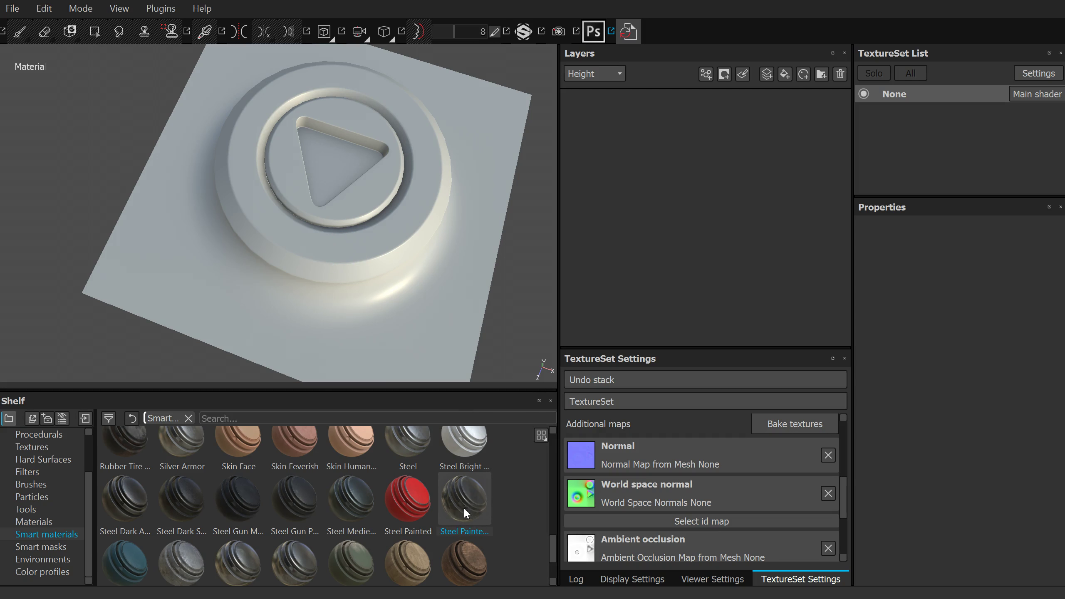
Step: Apply the Steel Painted Clearcoat smart material to the button
left_click_drag(464, 507, 638, 193)
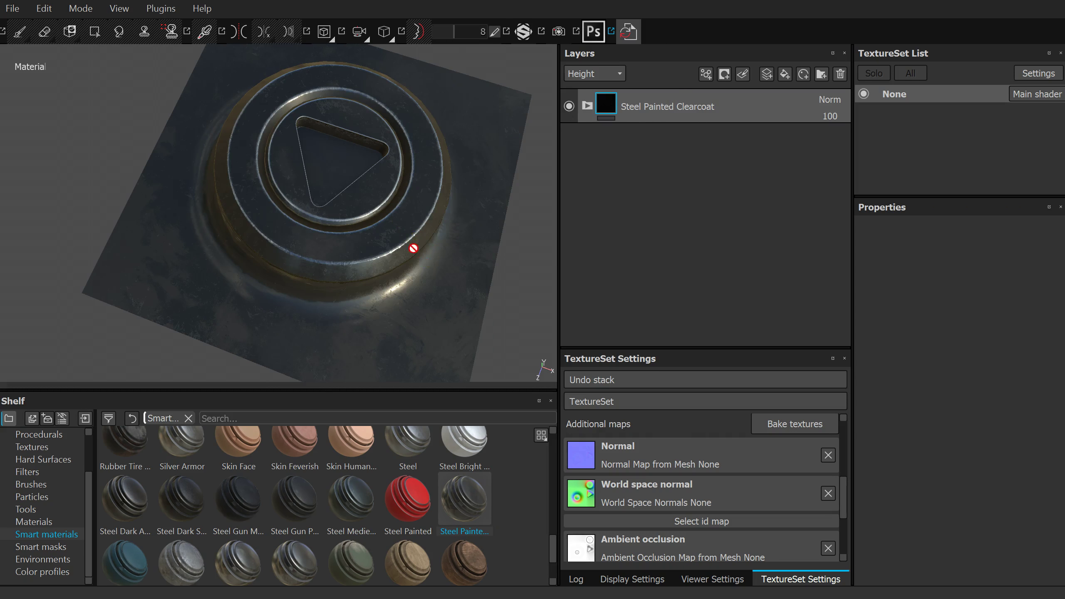
left_click_drag(413, 247, 482, 228, "alt")
scroll(416, 211, "up", 5)
scroll(420, 248, "up", 3)
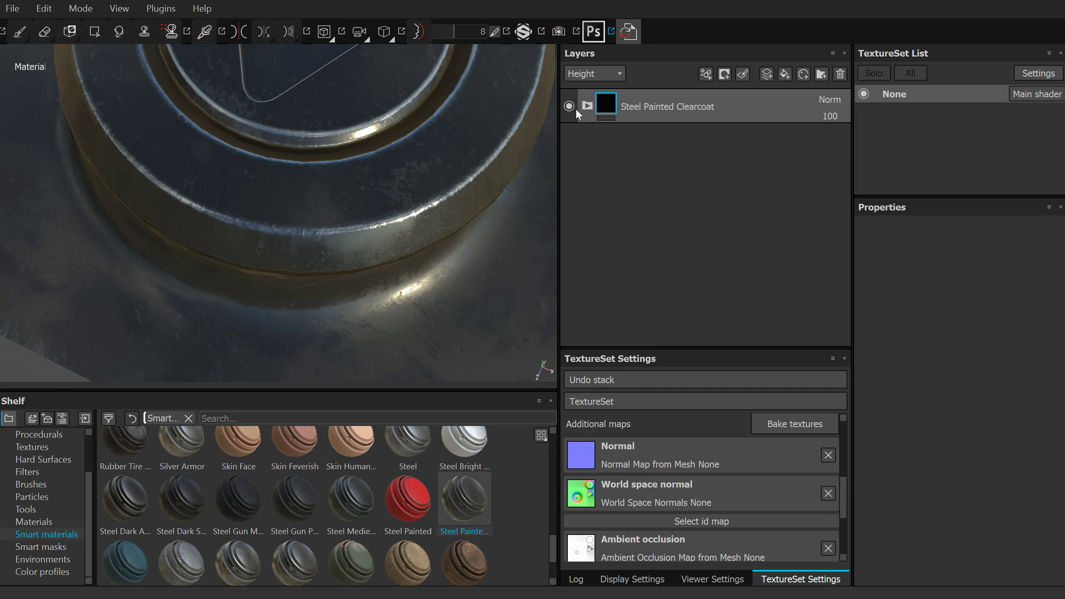
Step: Make the Coating folder's Underpaint base colour red
left_click(587, 106)
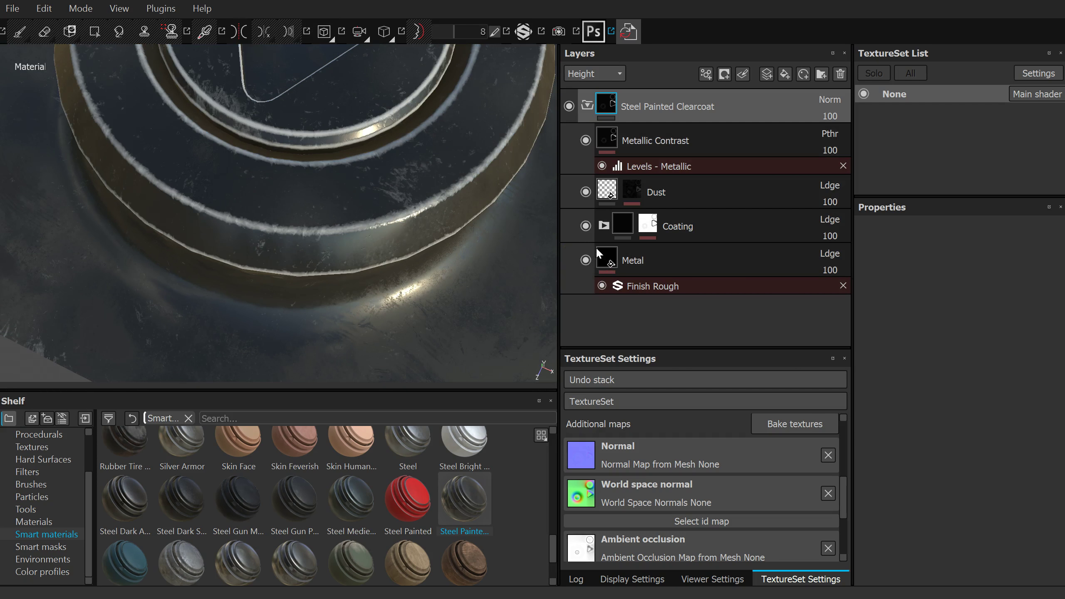
left_click(604, 226)
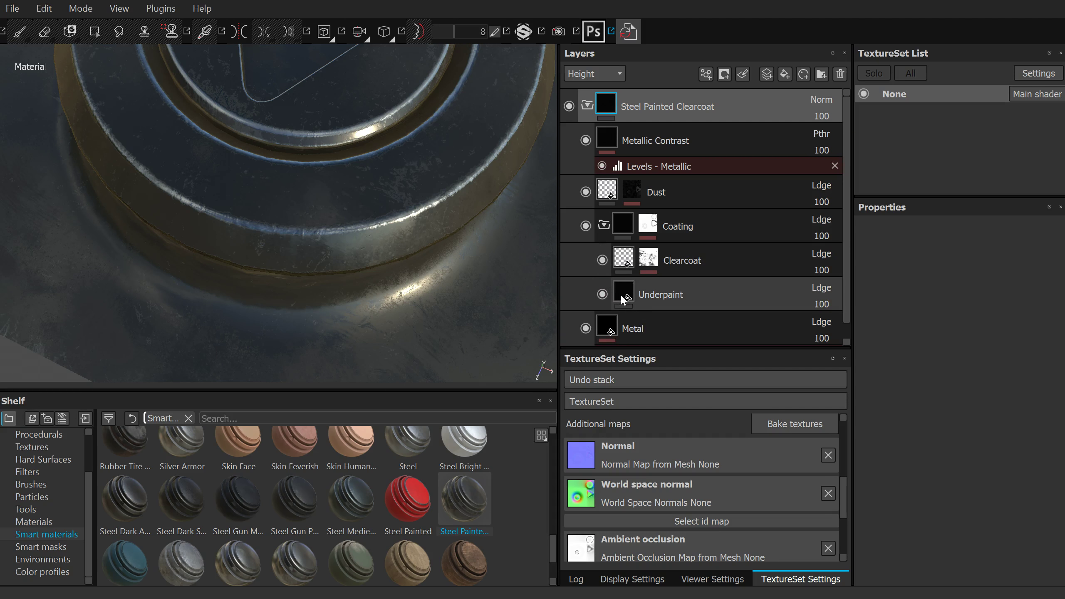
left_click(624, 297)
left_click(942, 489)
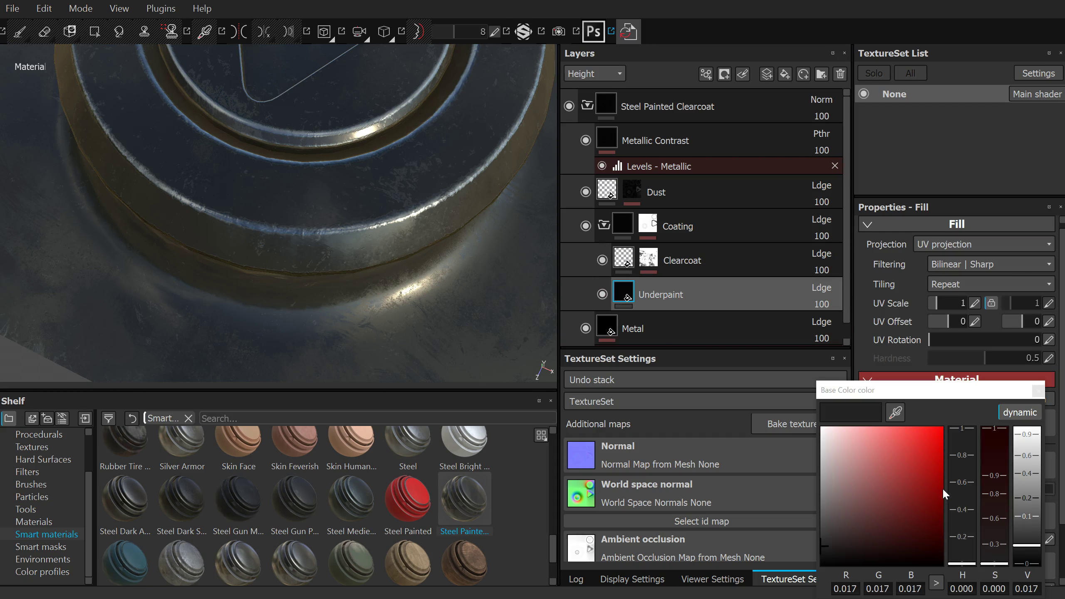
left_click_drag(928, 464, 954, 426)
left_click_drag(1034, 435, 1034, 469)
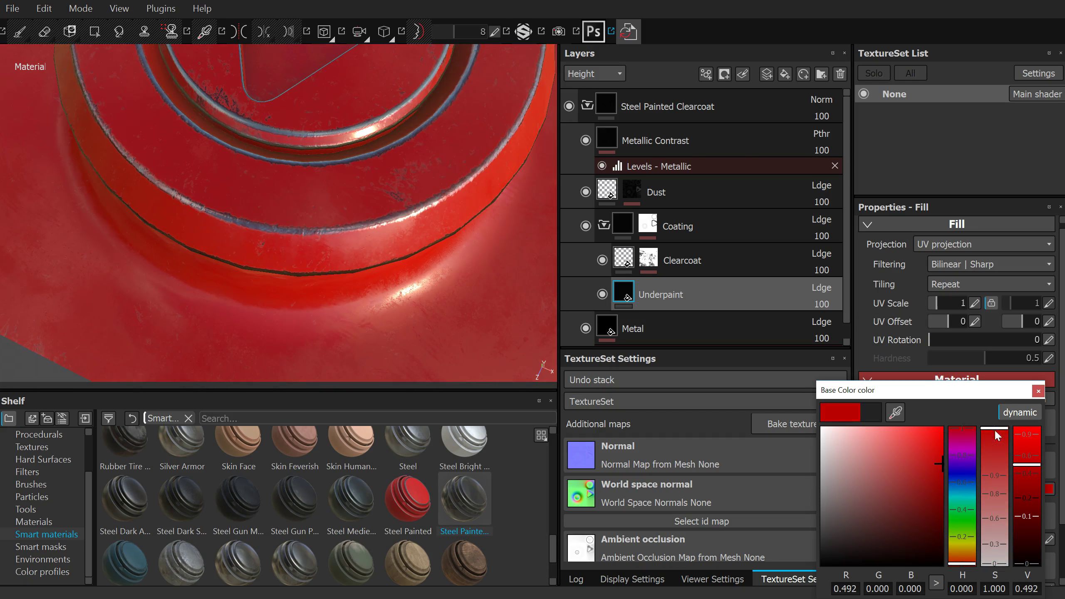
Step: Inspect the red paint up close, toggling Metallic Contrast and Dust, then select the Dust mask
mouse_move(292, 209)
left_mouse_down("alt")
mouse_move(324, 207)
mouse_move(323, 241)
left_mouse_up("alt")
scroll(323, 240, "up", 5)
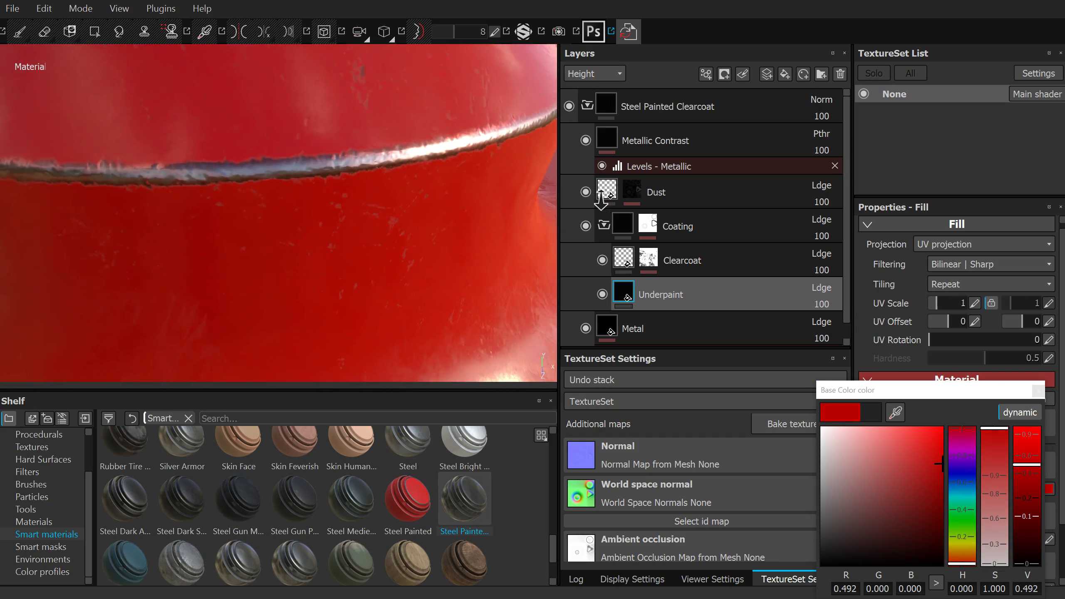
scroll(357, 207, "down", 5)
mouse_move(357, 206)
left_mouse_down("alt")
mouse_move(397, 225)
mouse_move(404, 284)
mouse_move(406, 188)
mouse_move(261, 159)
mouse_move(285, 304)
mouse_move(441, 211)
left_mouse_up("alt")
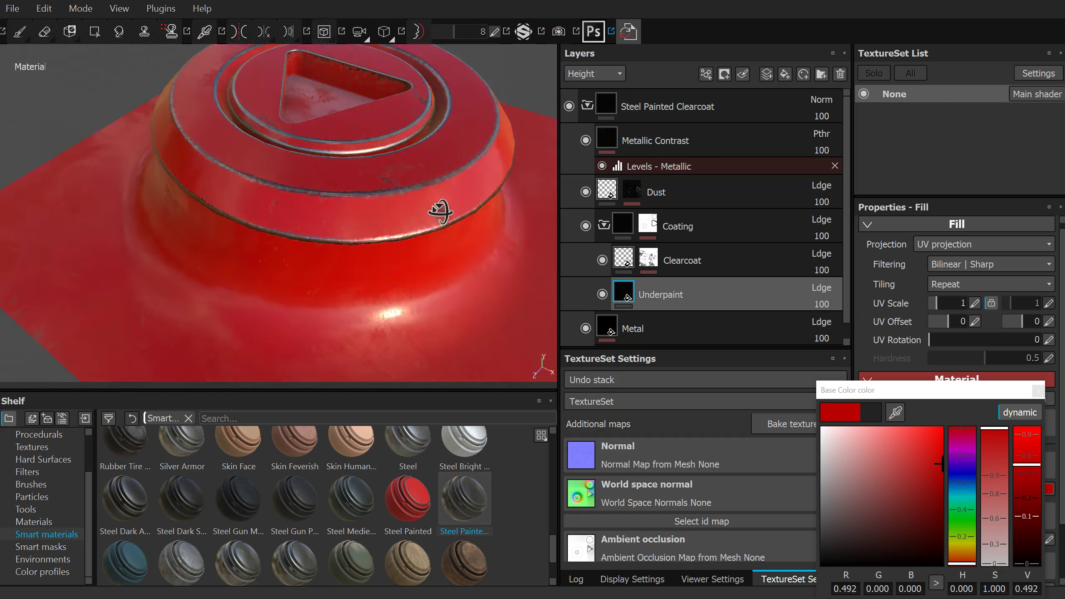
scroll(380, 226, "up", 2)
mouse_move(380, 226)
left_mouse_down("alt")
mouse_move(464, 179)
mouse_move(449, 219)
mouse_move(357, 135)
mouse_move(439, 271)
mouse_move(383, 173)
mouse_move(344, 245)
mouse_move(330, 130)
left_mouse_up("alt")
scroll(435, 245, "up", 3)
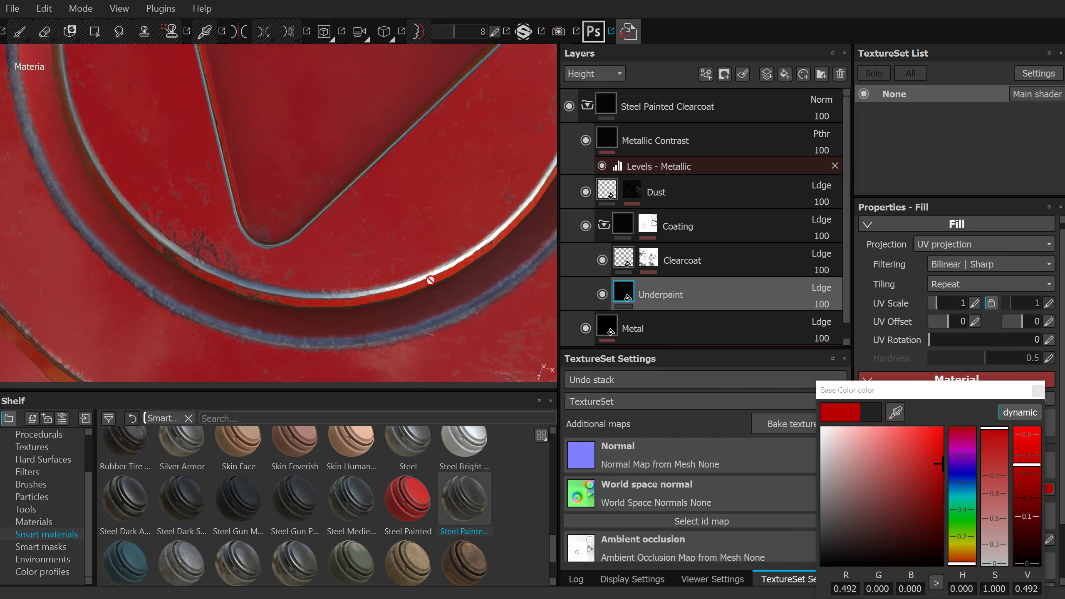
scroll(430, 280, "down", 3)
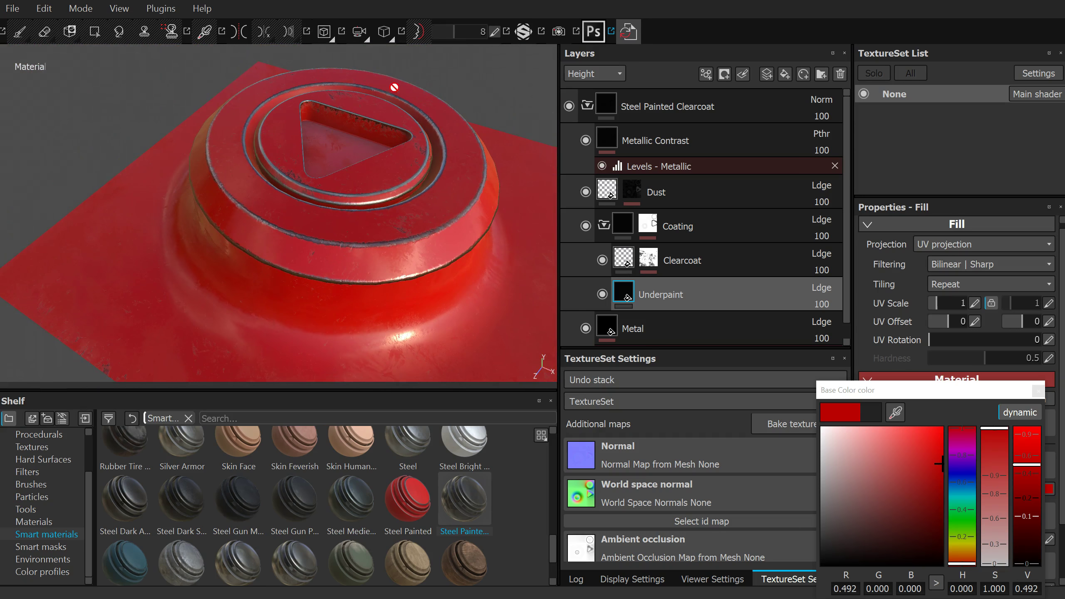
left_click(585, 140)
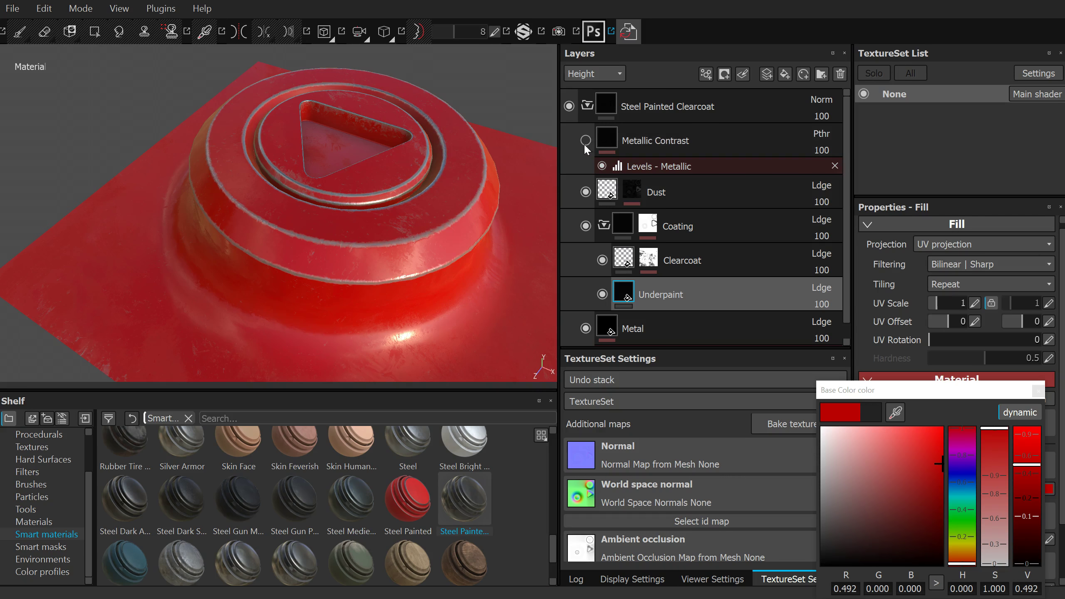
left_click(585, 141)
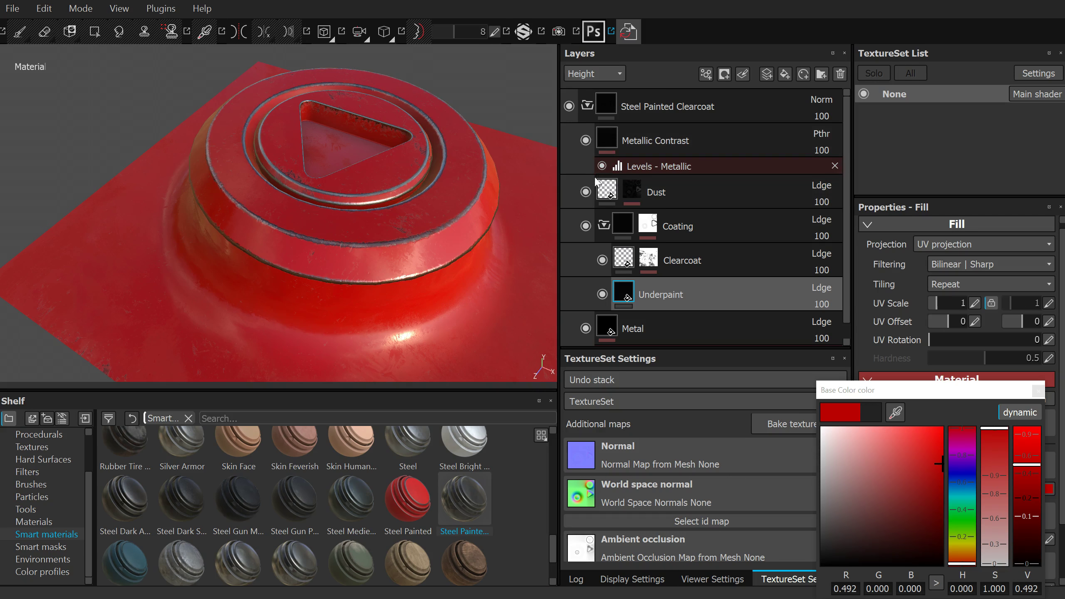
left_click(586, 192)
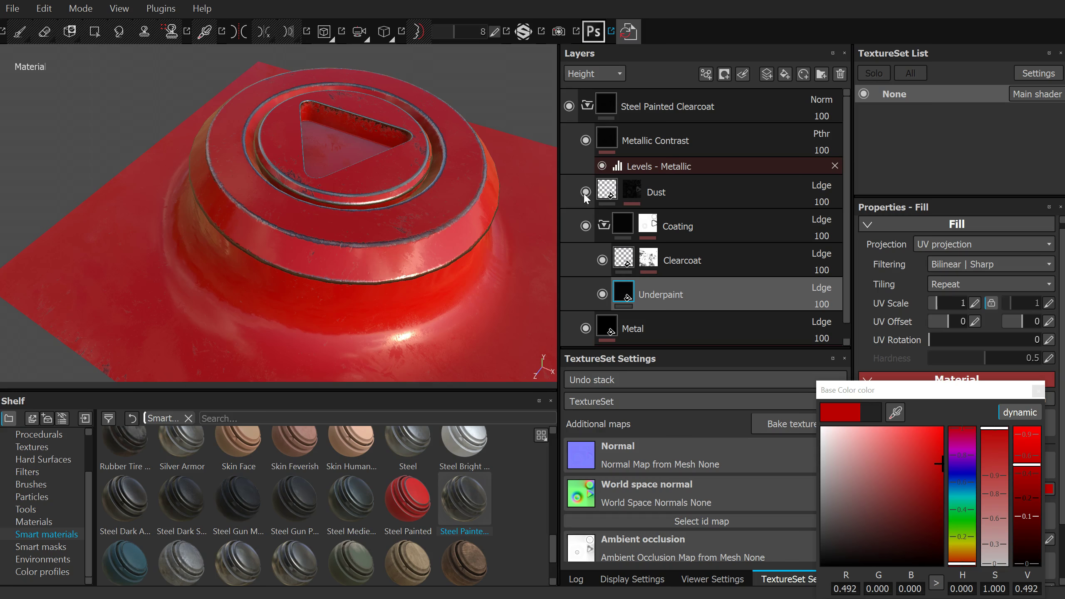
left_click(636, 192)
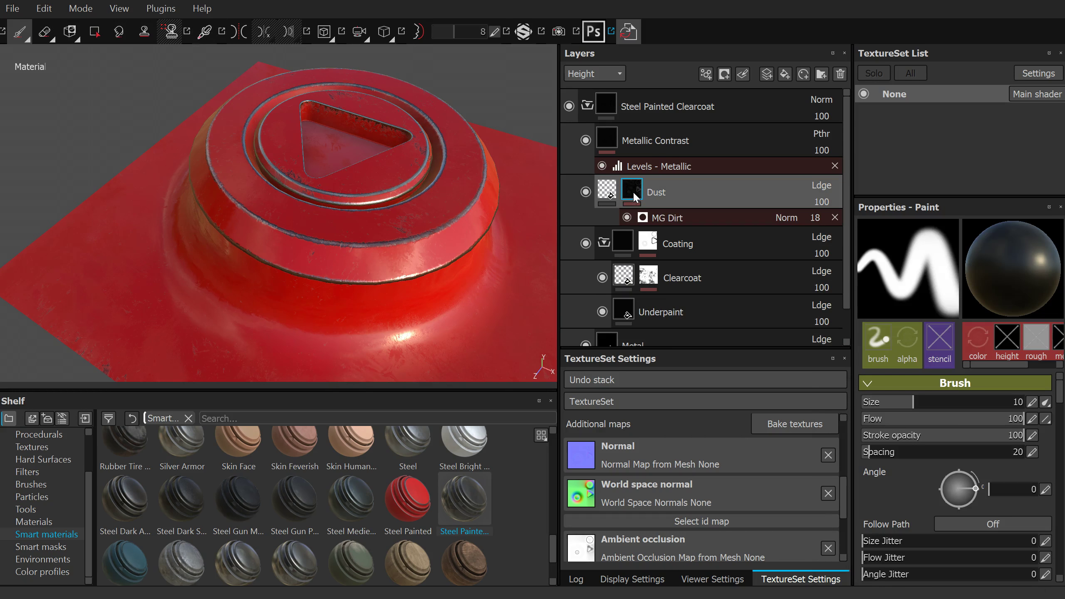
Step: Raise the MG Dirt effect's Dirt Contrast to 0.71 and inspect the triangle
left_click(667, 219)
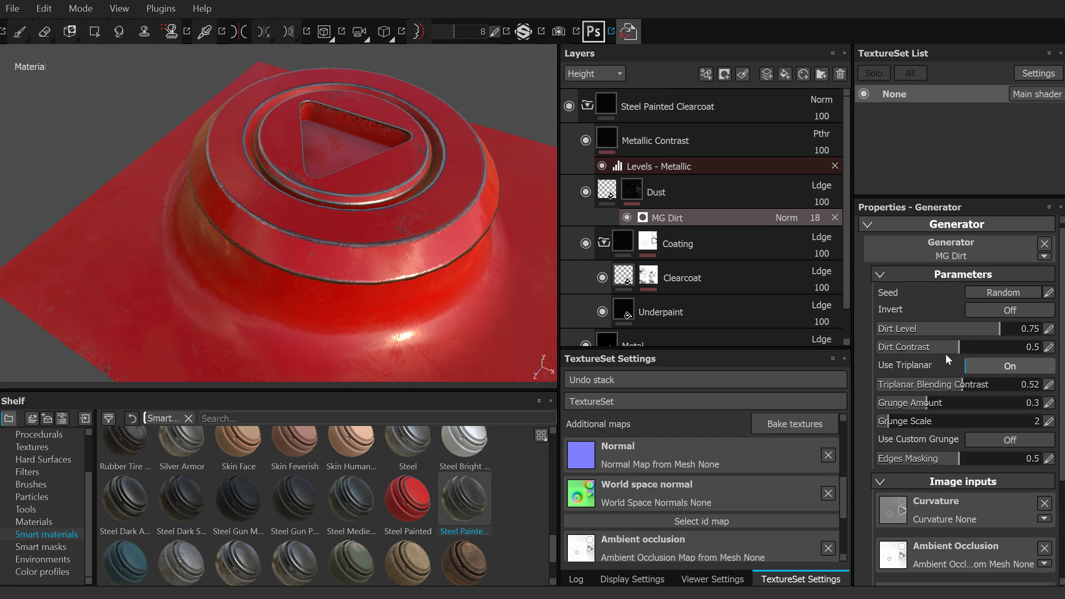
left_click_drag(966, 345, 989, 351)
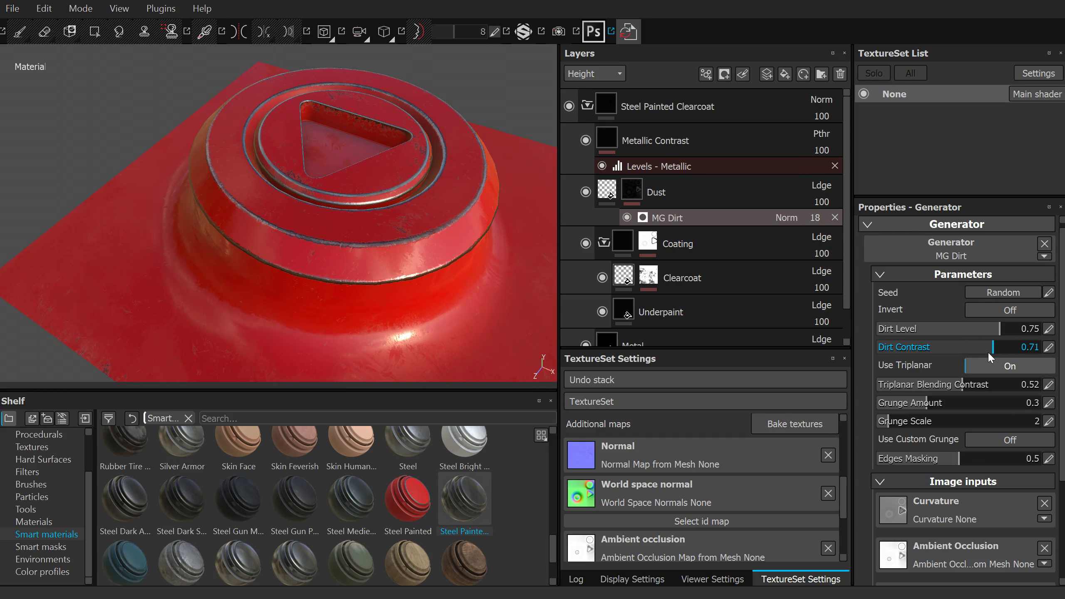
left_click_drag(309, 190, 376, 226, "alt")
scroll(376, 225, "up", 5)
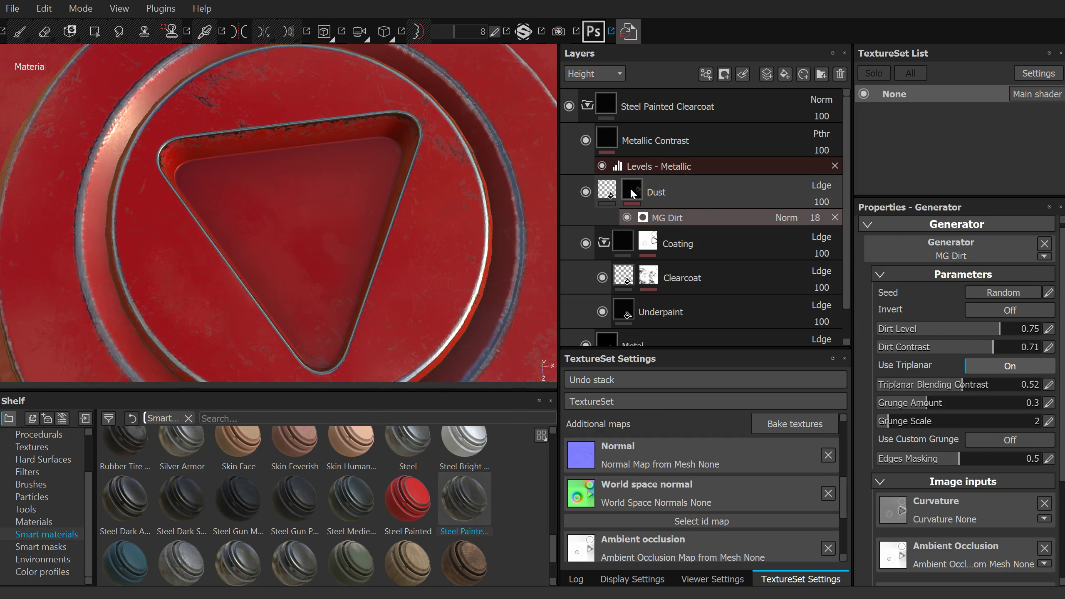
Step: Reselect the Dust mask's MG Dirt effect and show base colour in layer thumbnails
left_click(633, 194)
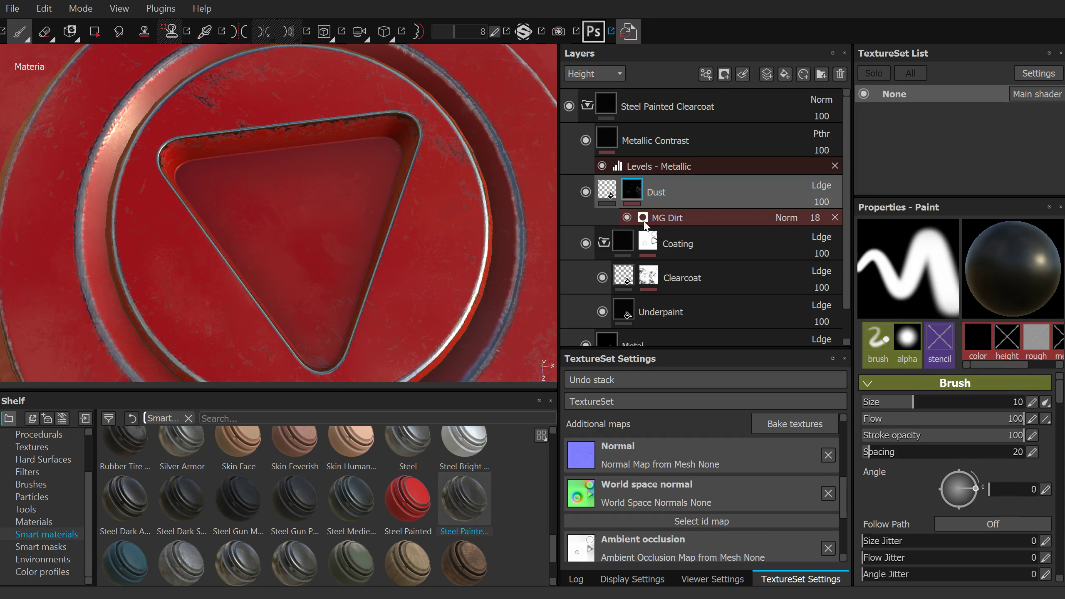
left_click(662, 216)
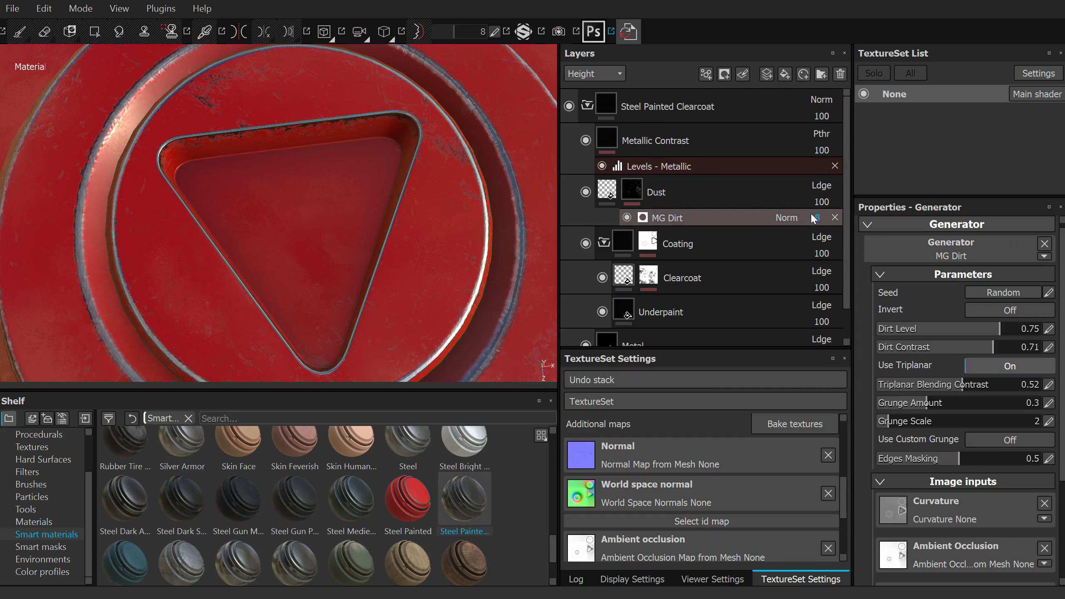
left_click(596, 72)
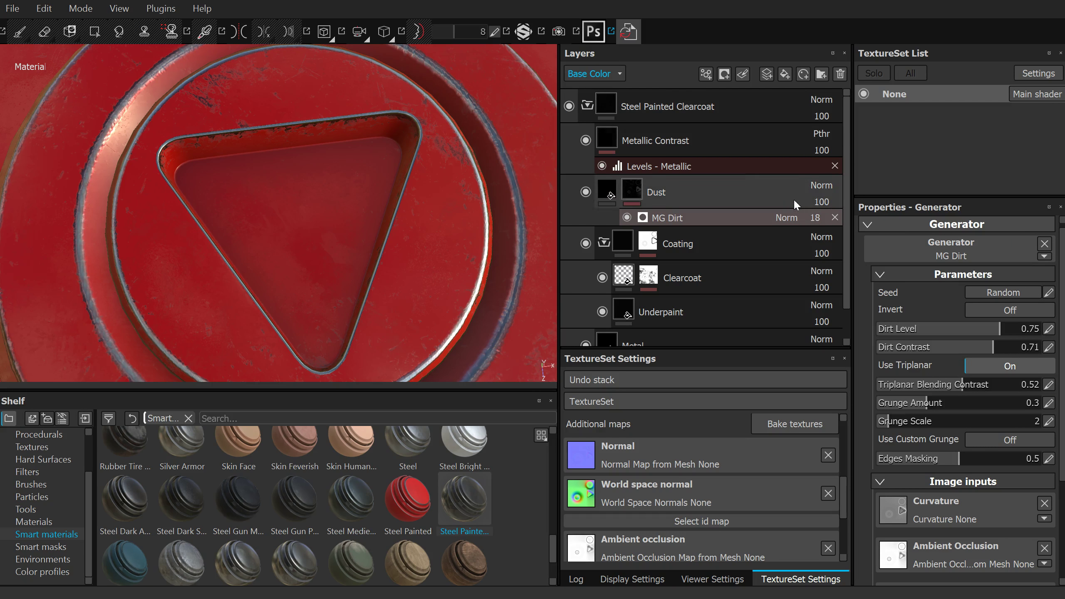
left_click(814, 216)
Step: Tune the MG Dirt opacity to 88 and its Dirt Level to 0.44
left_click_drag(825, 234, 832, 236)
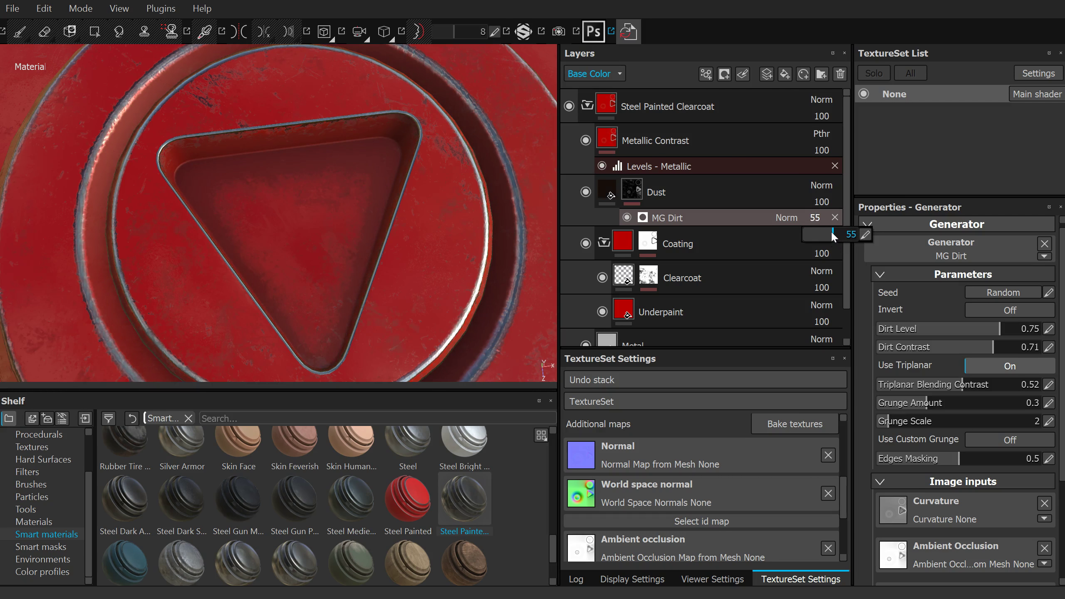
mouse_move(447, 226)
left_mouse_down("alt")
mouse_move(433, 154)
mouse_move(416, 185)
left_mouse_up("alt")
left_click(814, 217)
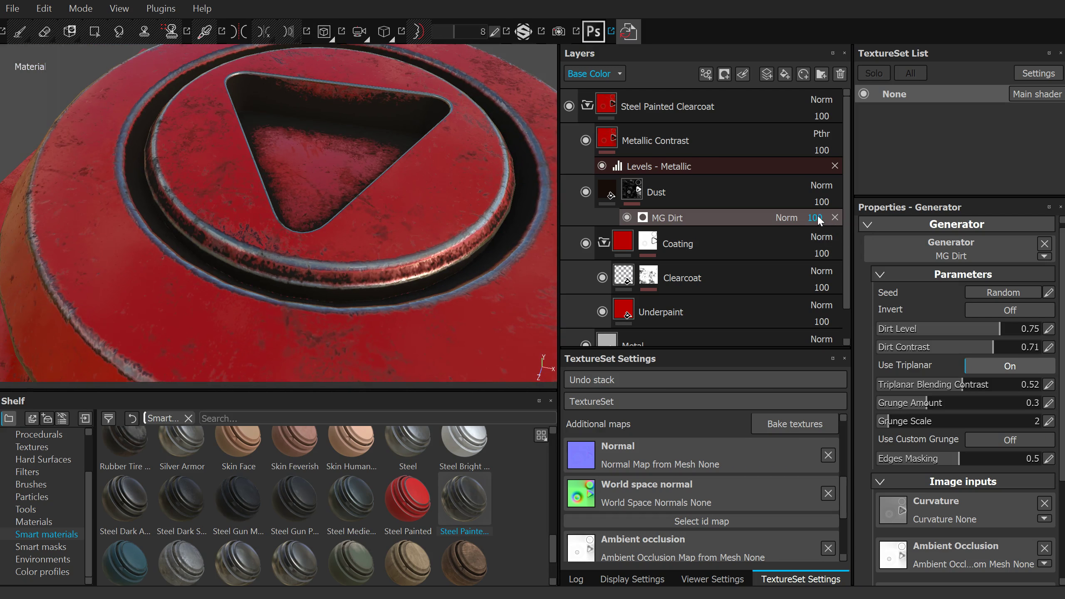
mouse_move(850, 233)
left_mouse_down()
mouse_move(825, 233)
mouse_move(834, 240)
left_mouse_up()
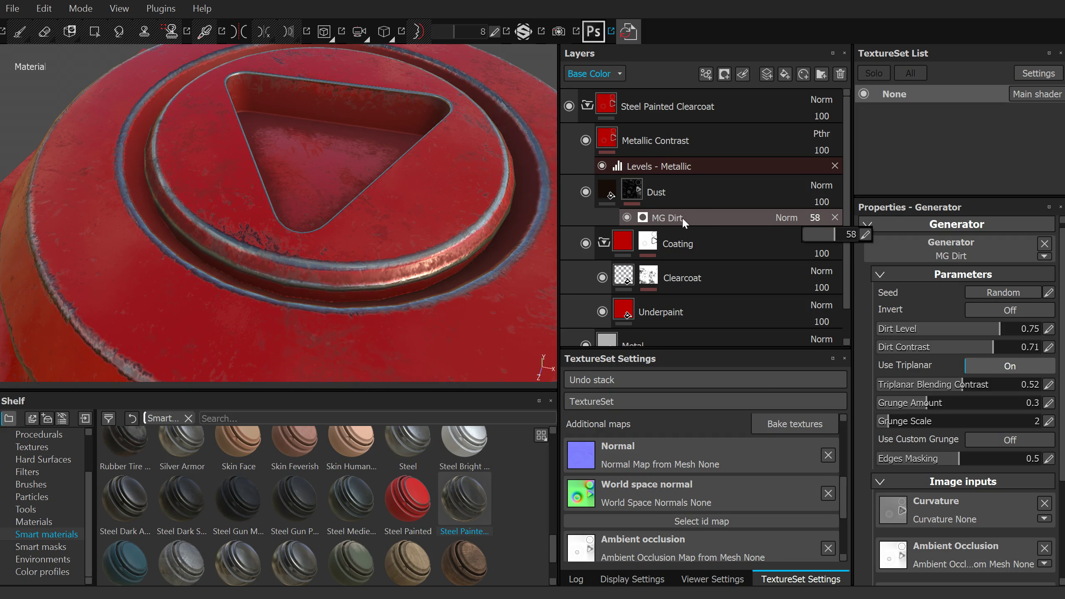
left_click(666, 216)
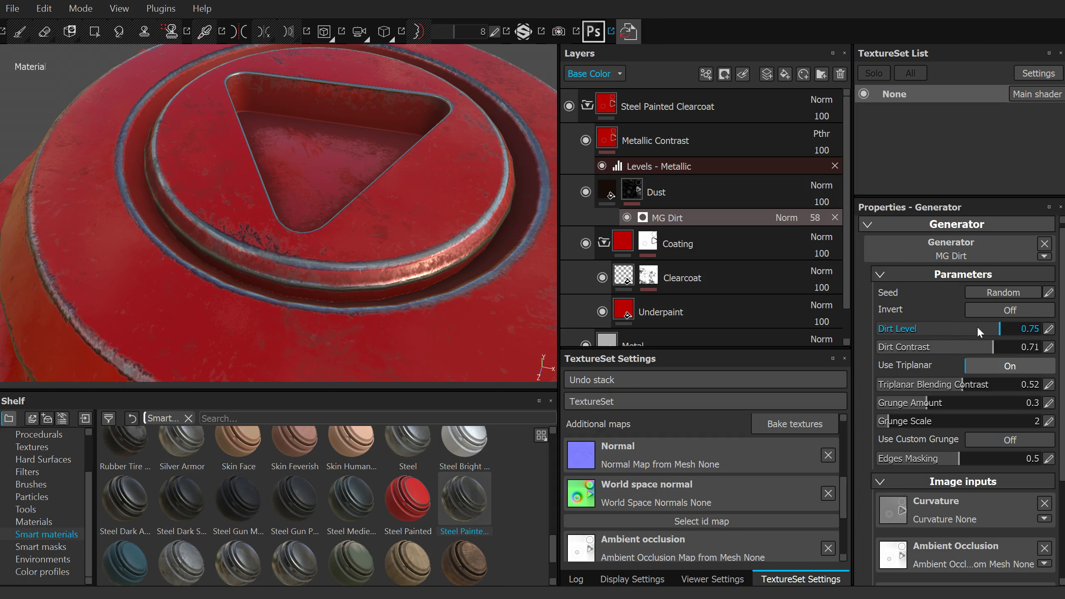
left_click_drag(943, 327, 920, 328)
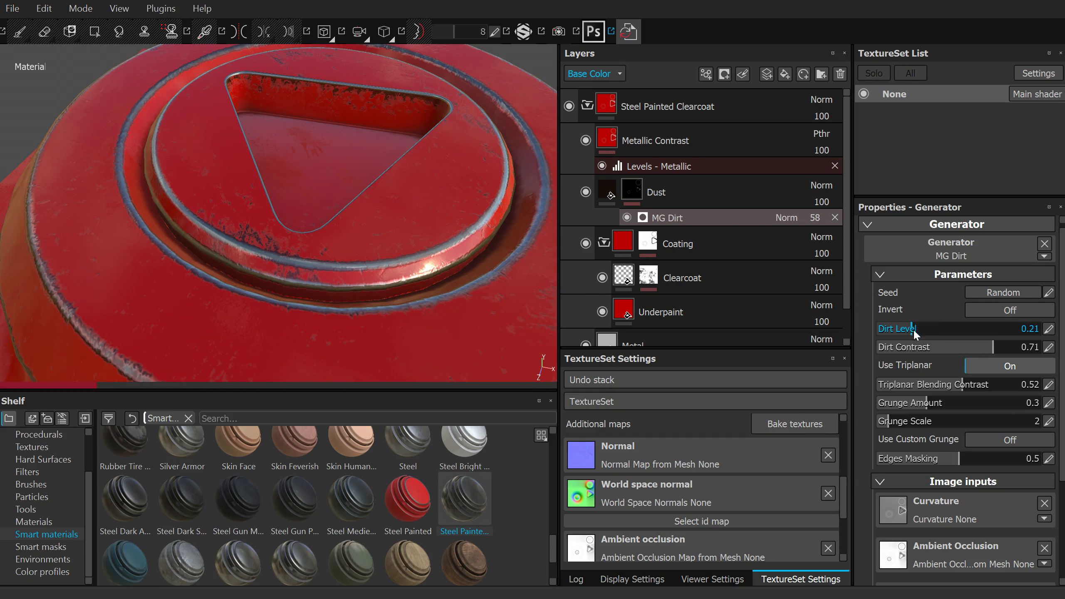
left_click_drag(920, 328, 947, 335)
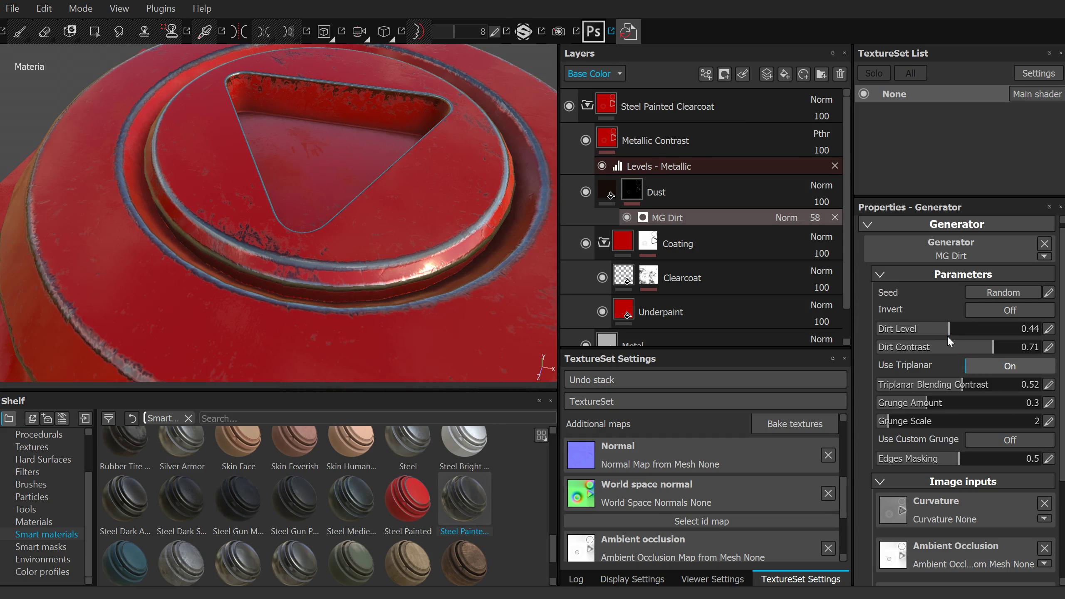
left_click(816, 218)
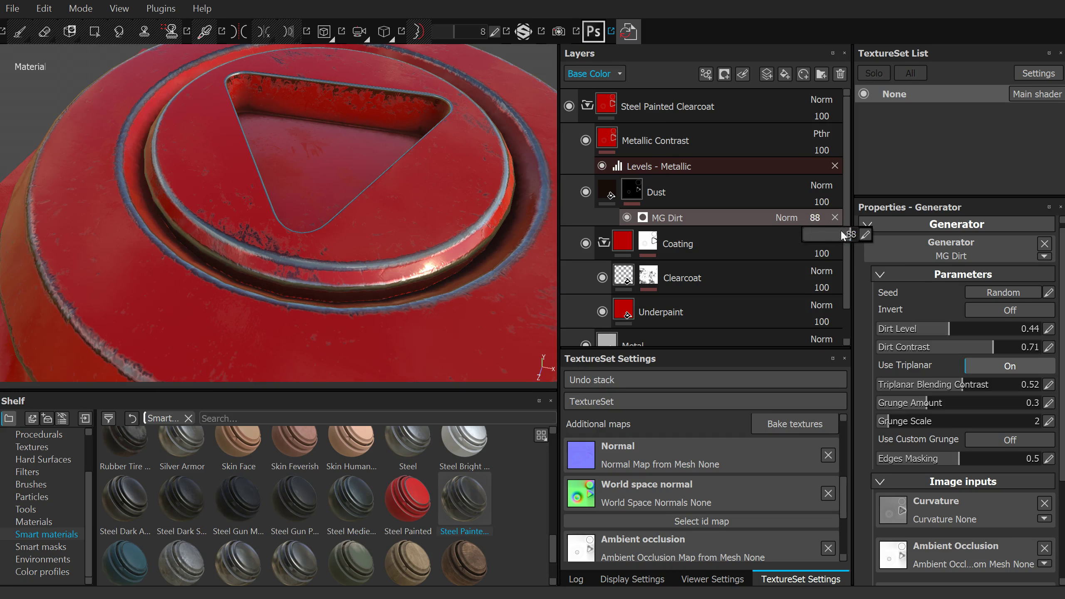
mouse_move(333, 150)
left_mouse_down("alt")
mouse_move(414, 234)
mouse_move(416, 147)
mouse_move(342, 186)
mouse_move(254, 266)
mouse_move(302, 119)
mouse_move(356, 136)
mouse_move(357, 221)
left_mouse_up("alt")
Step: Add the Dirt smart material to the stack above the Metallic Contrast layer
left_click(726, 143)
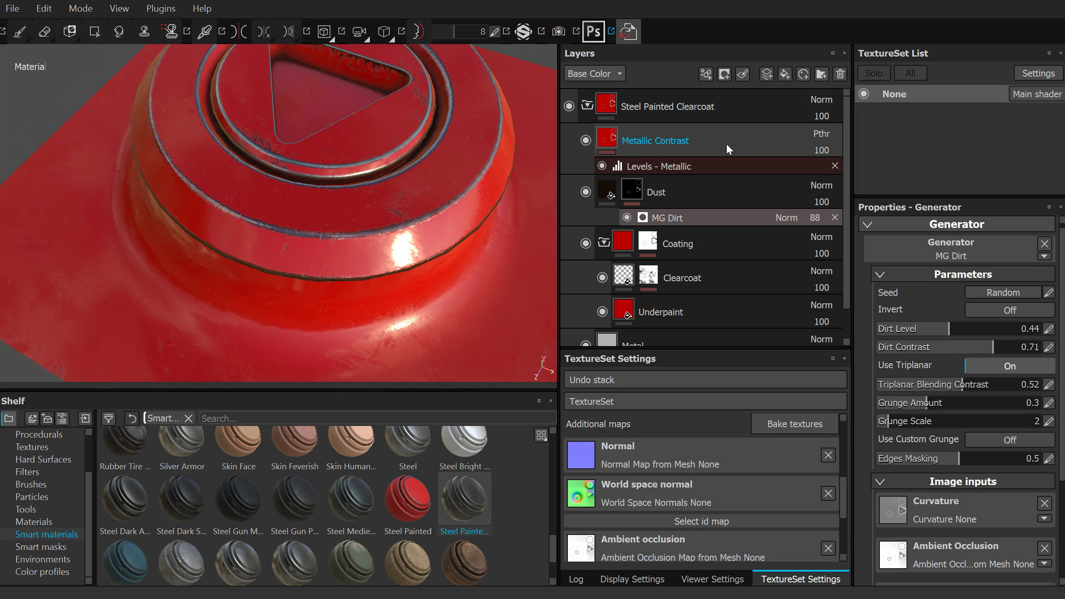
left_click_drag(551, 546, 547, 450)
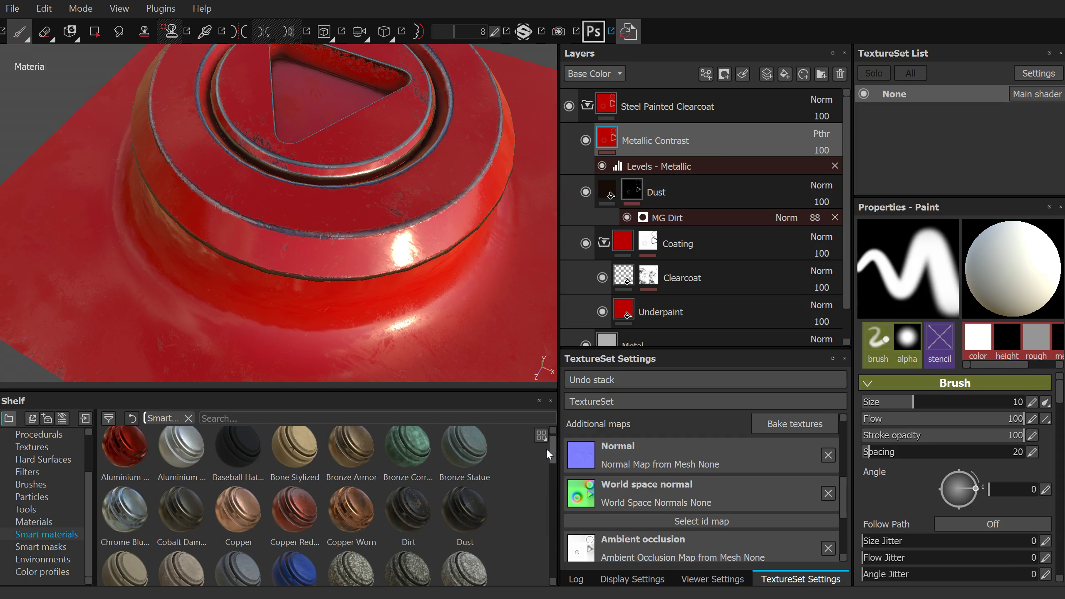
left_click_drag(409, 516, 683, 122)
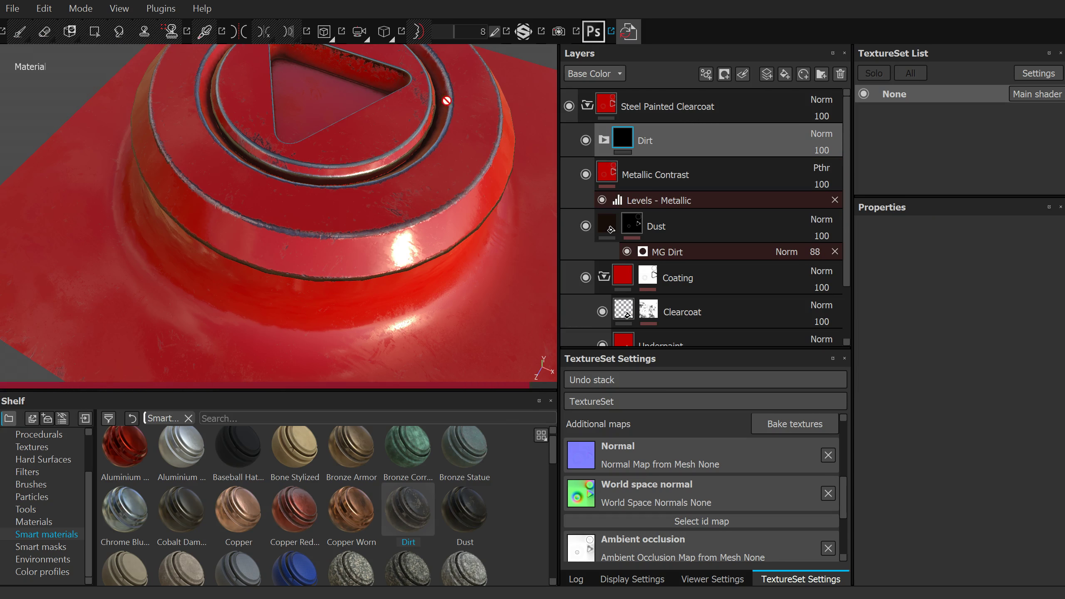
middle_click_drag(437, 243, 438, 183)
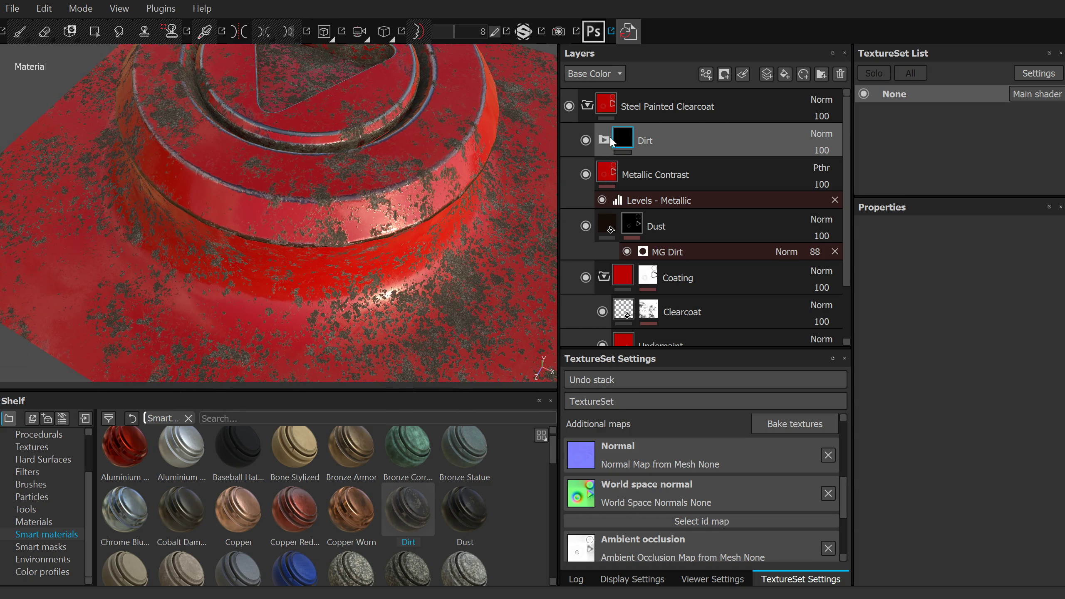
Step: Toggle Dirt's finish_grainy and Gradient effects and enable mg_mask_editor on the Dirt Base mask
left_click(607, 139)
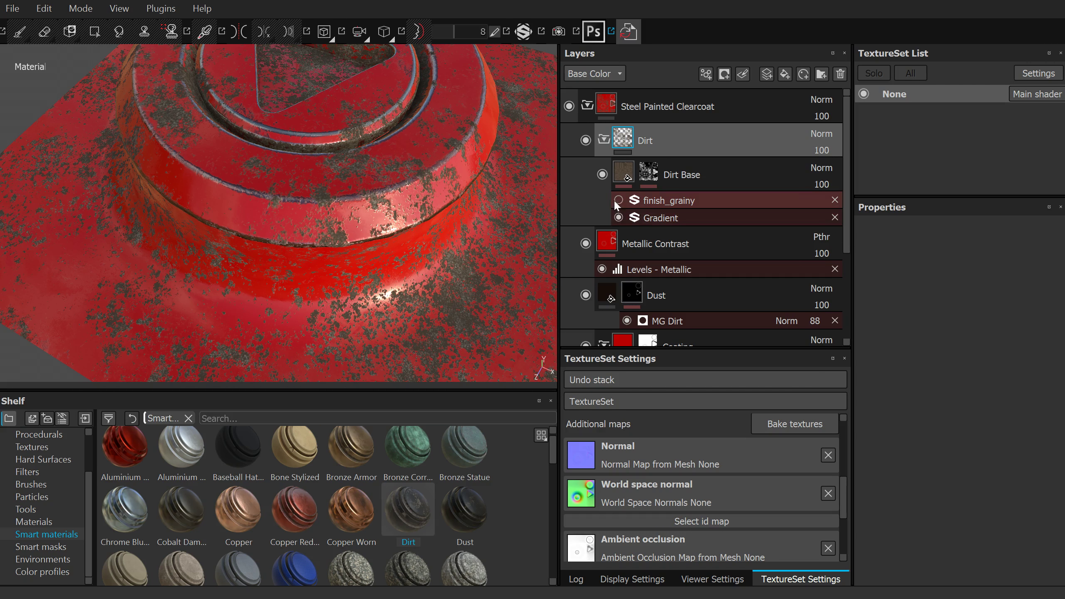
left_click(616, 200)
left_click(618, 220)
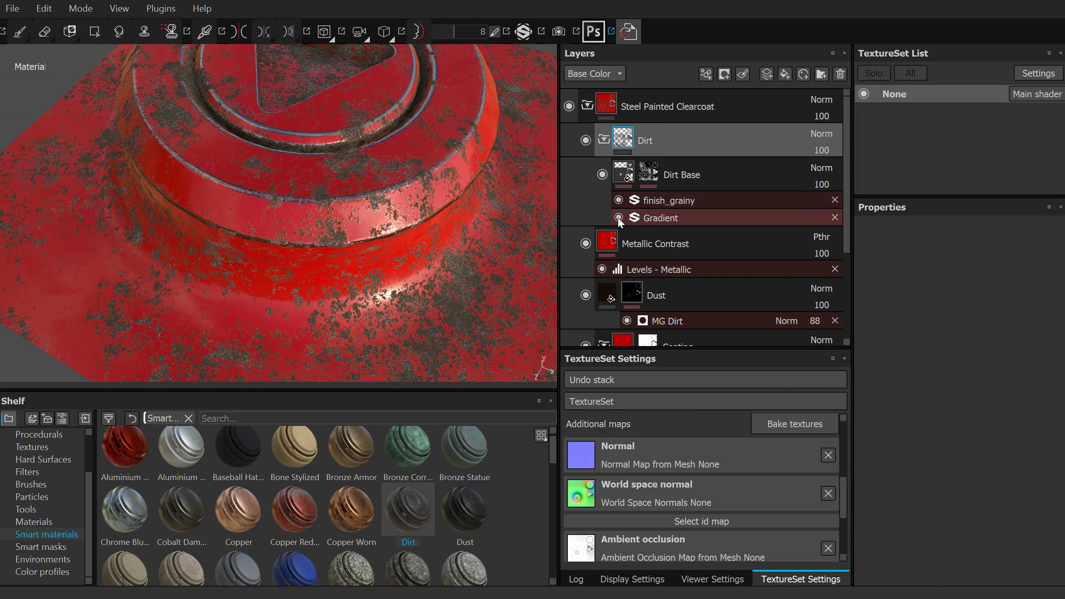
left_click(618, 177)
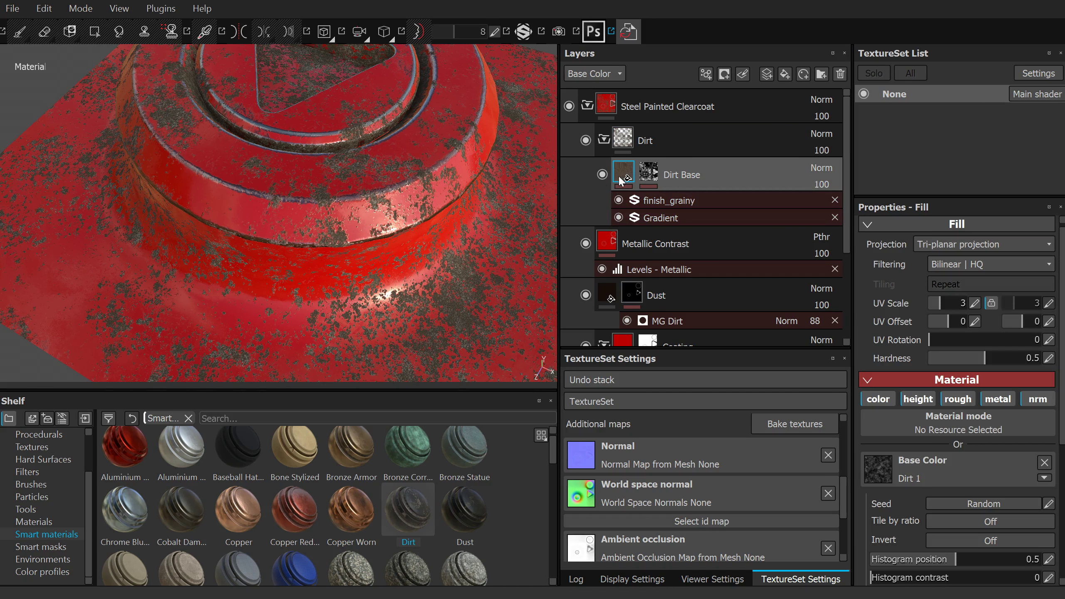
left_click(603, 174)
left_click_drag(1062, 430, 1057, 578)
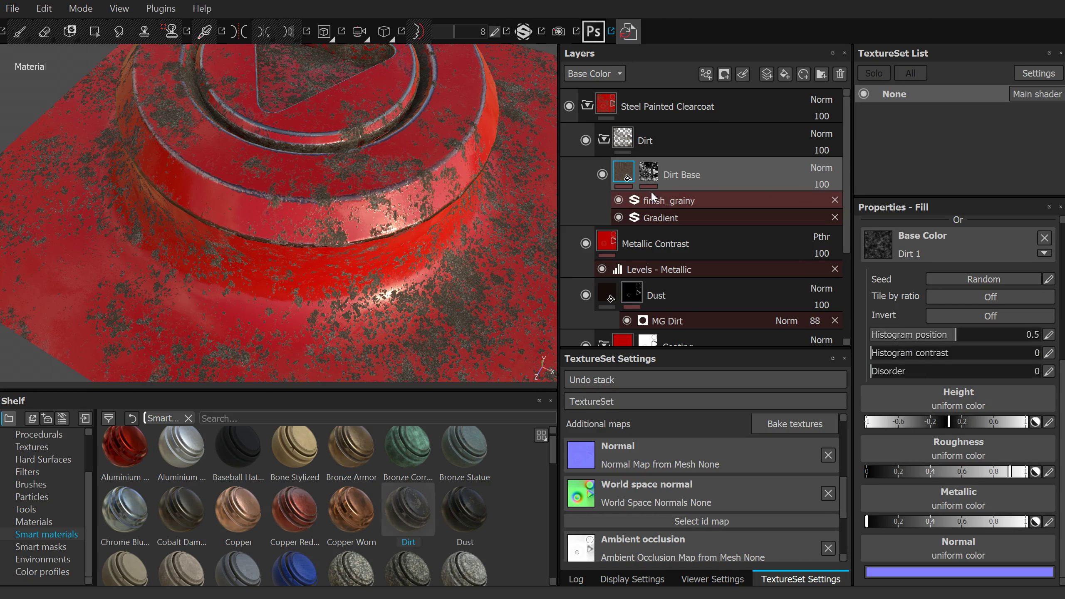
left_click(619, 200)
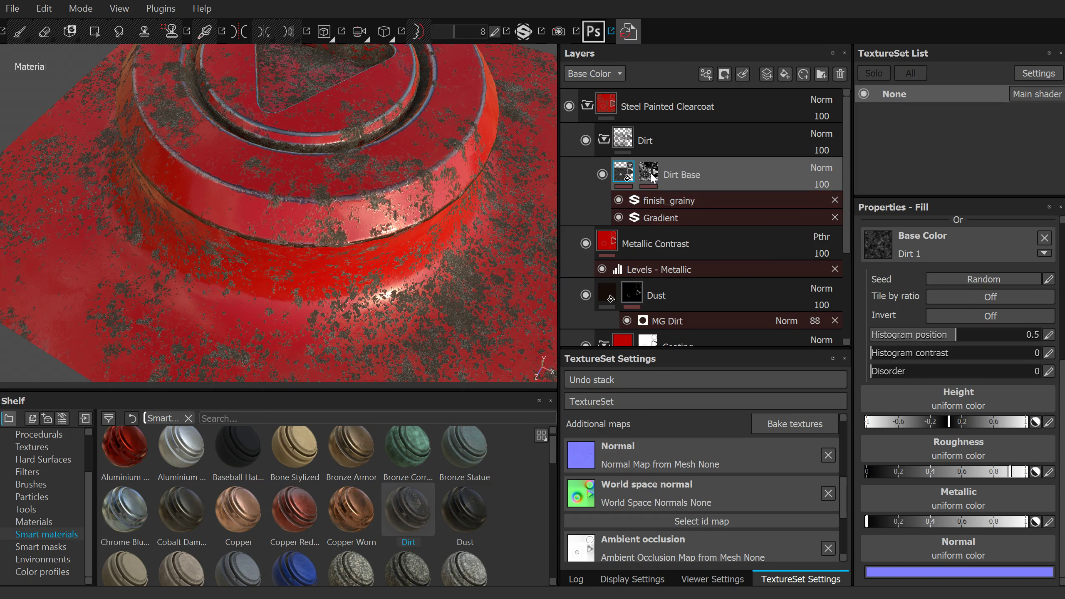
left_click(650, 177)
left_click(643, 201)
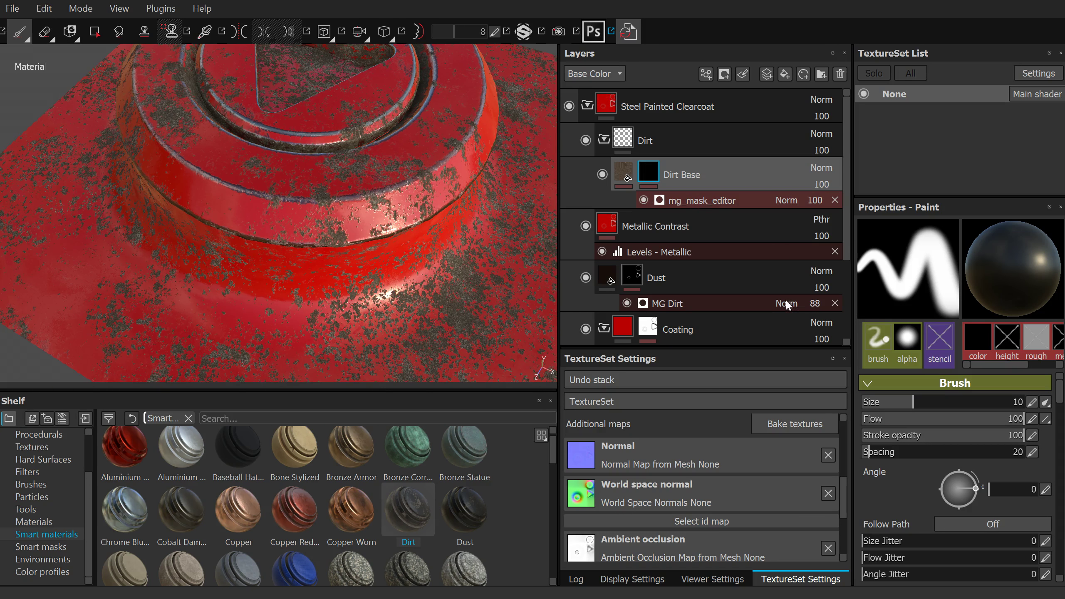
Step: Open the mg_mask_editor parameters and set the dirt mask's Global Blur to 0.1
left_click(738, 201)
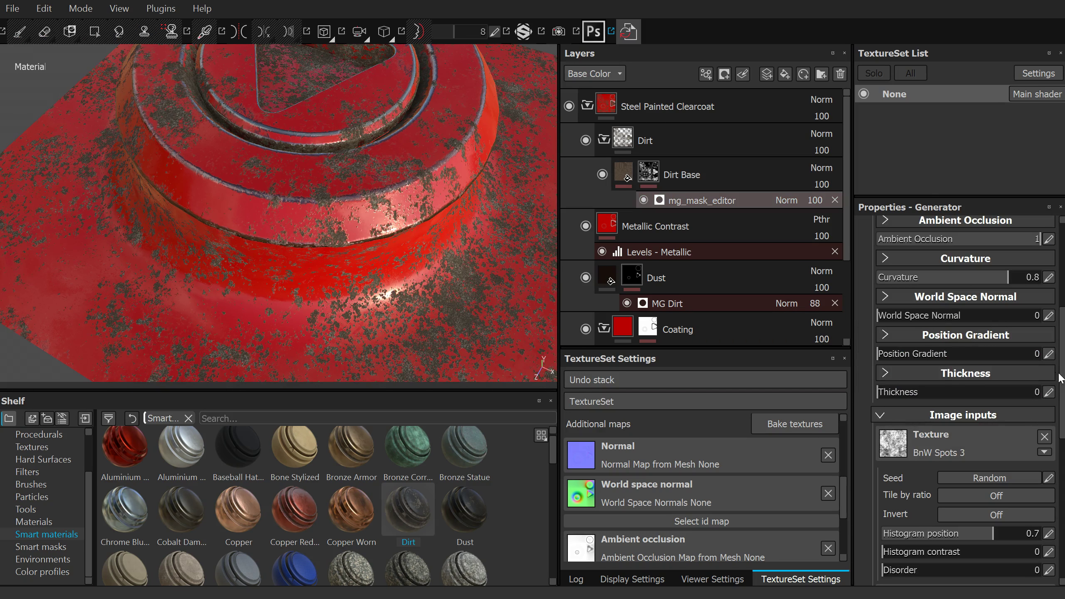
scroll(1059, 377, "up", 5)
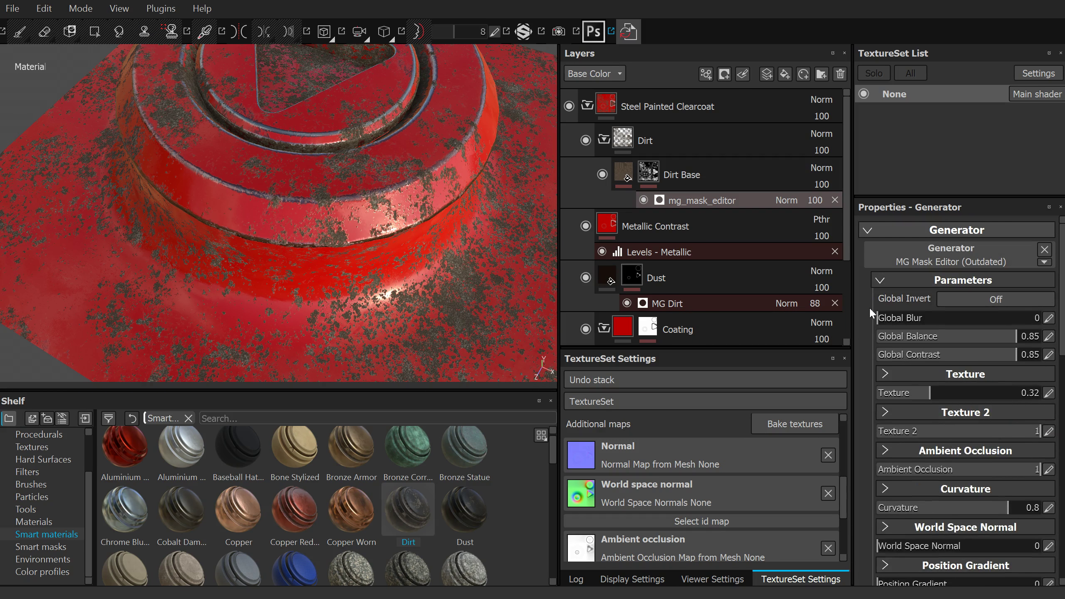
left_click(933, 318)
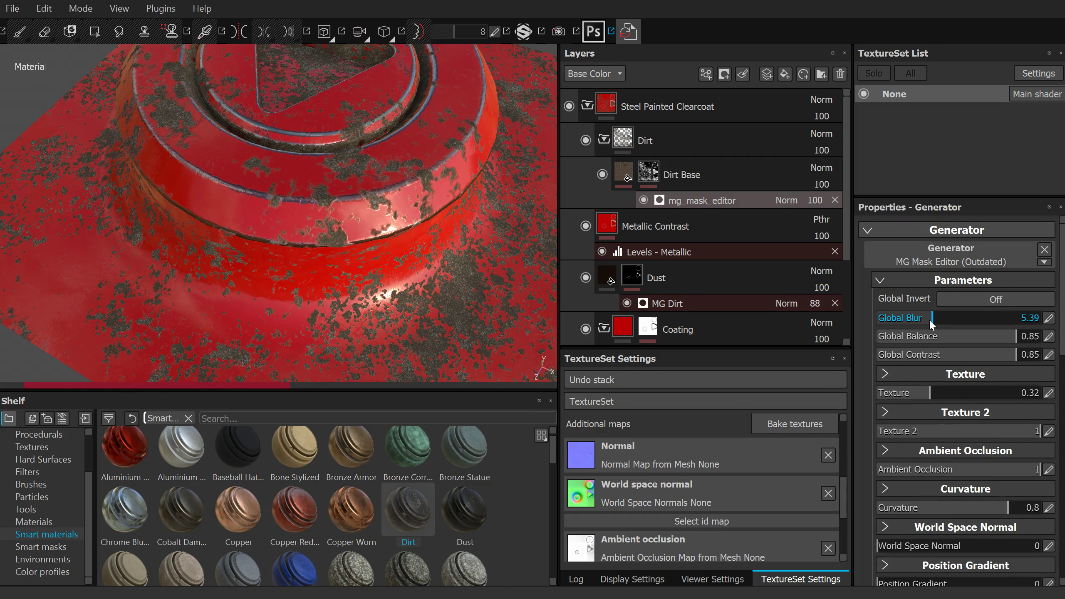
left_click_drag(926, 318, 892, 317)
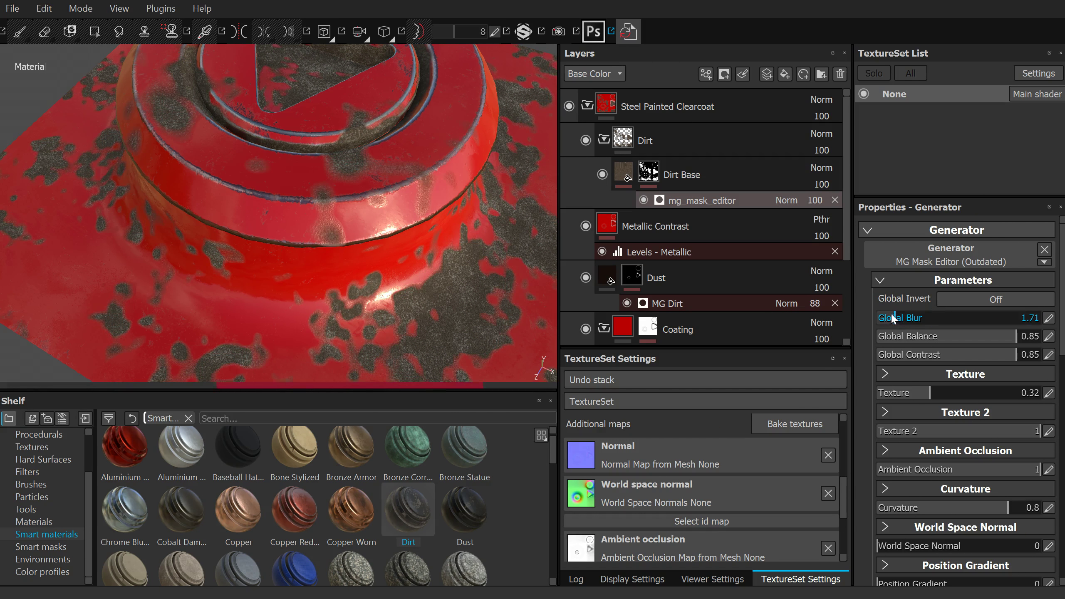
left_click_drag(892, 318, 882, 317)
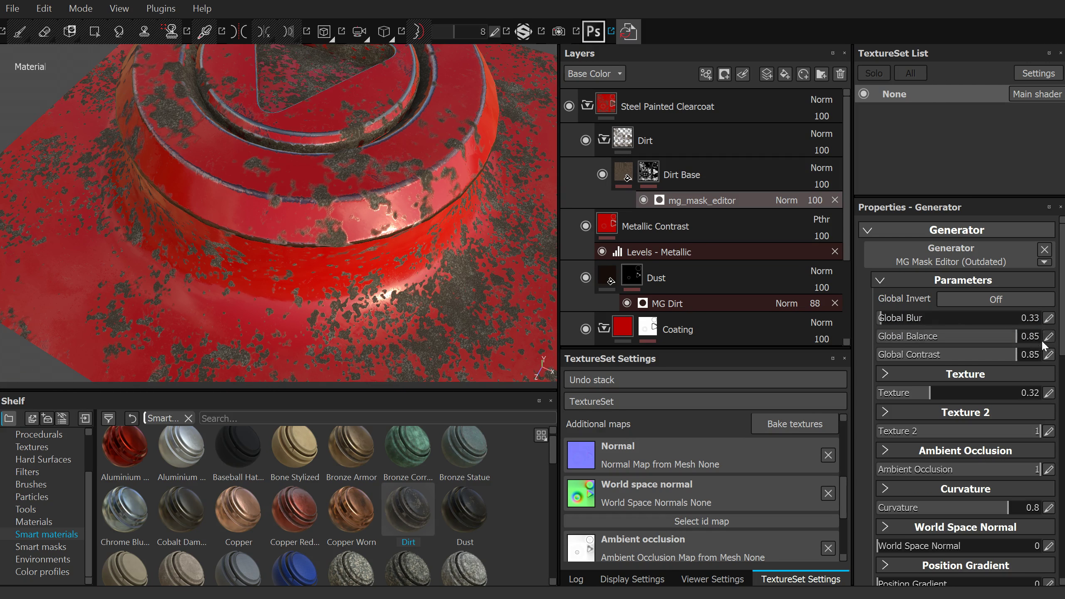
double_click(997, 315)
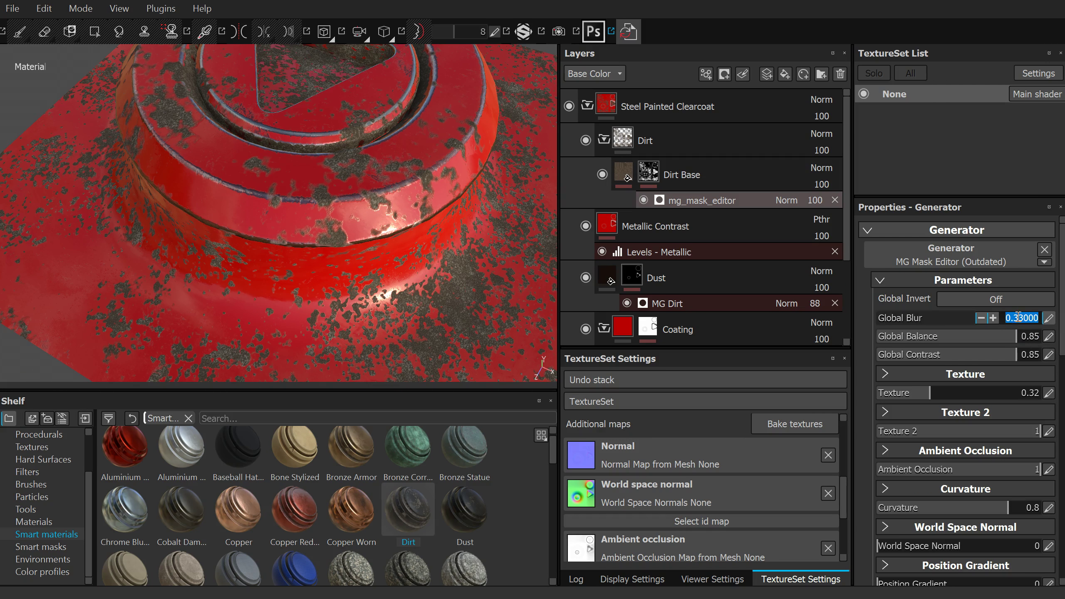
type("0.1")
key("Return")
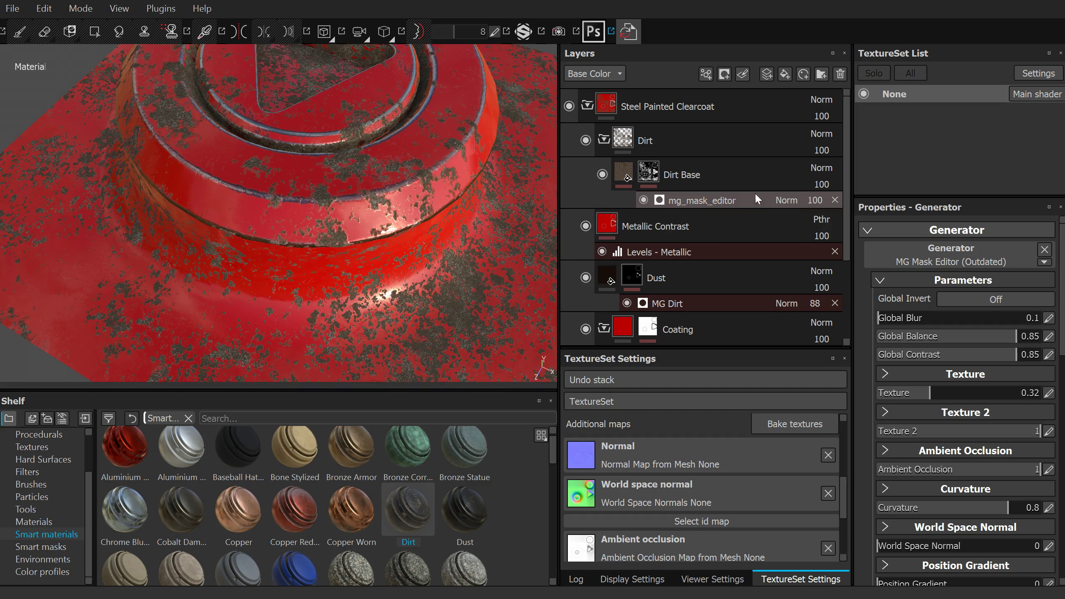
Step: Tune the dirt mask's Texture amount to about 0.2 and set Texture 2 to full
left_click_drag(931, 396, 899, 398)
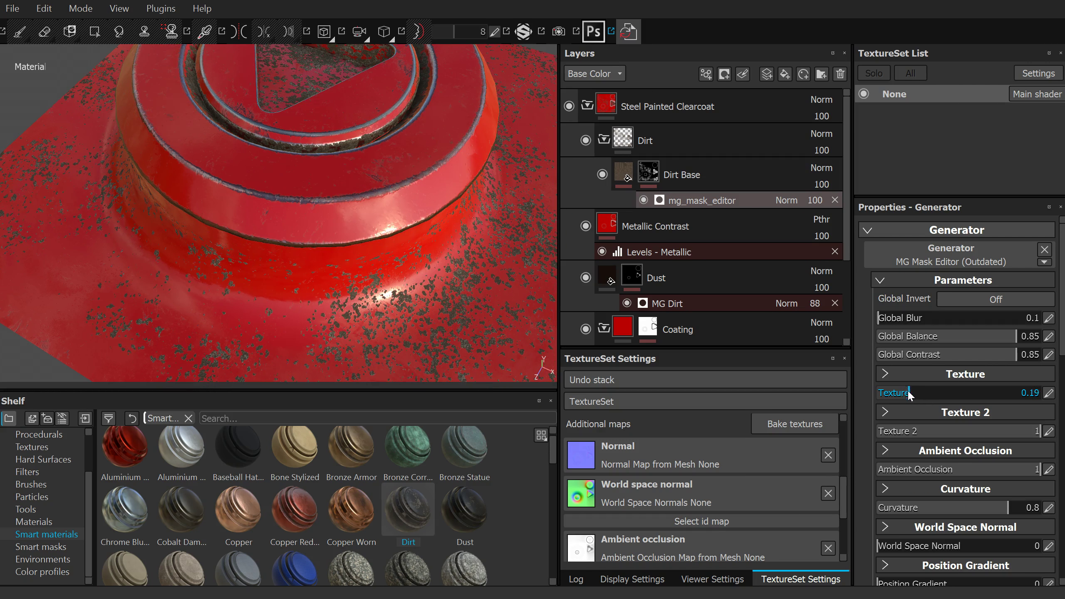
left_click_drag(908, 394, 909, 395)
left_click(975, 431)
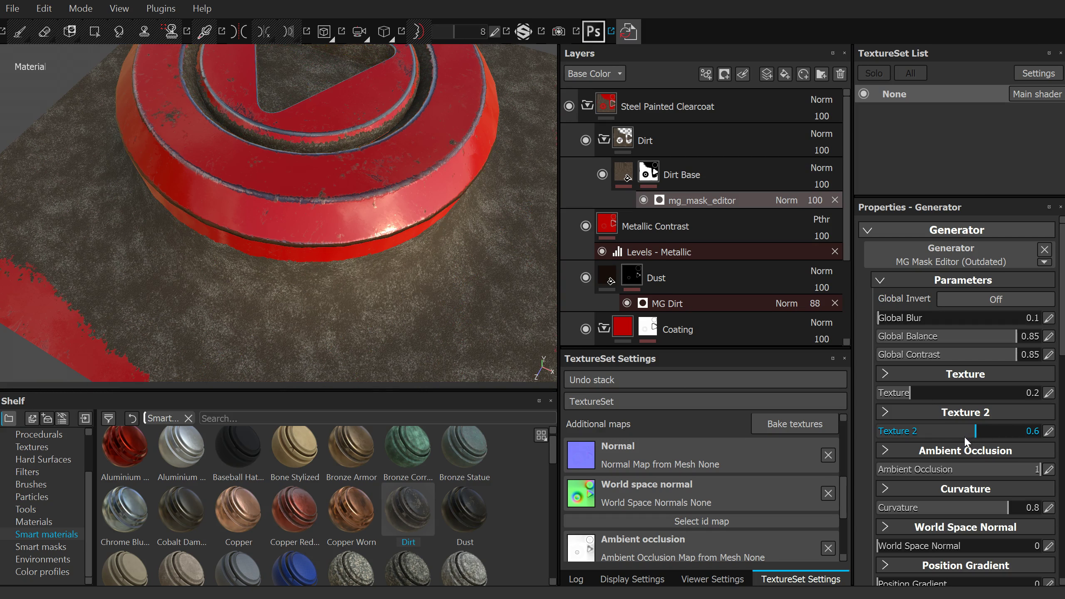
left_click_drag(1009, 435, 1006, 435)
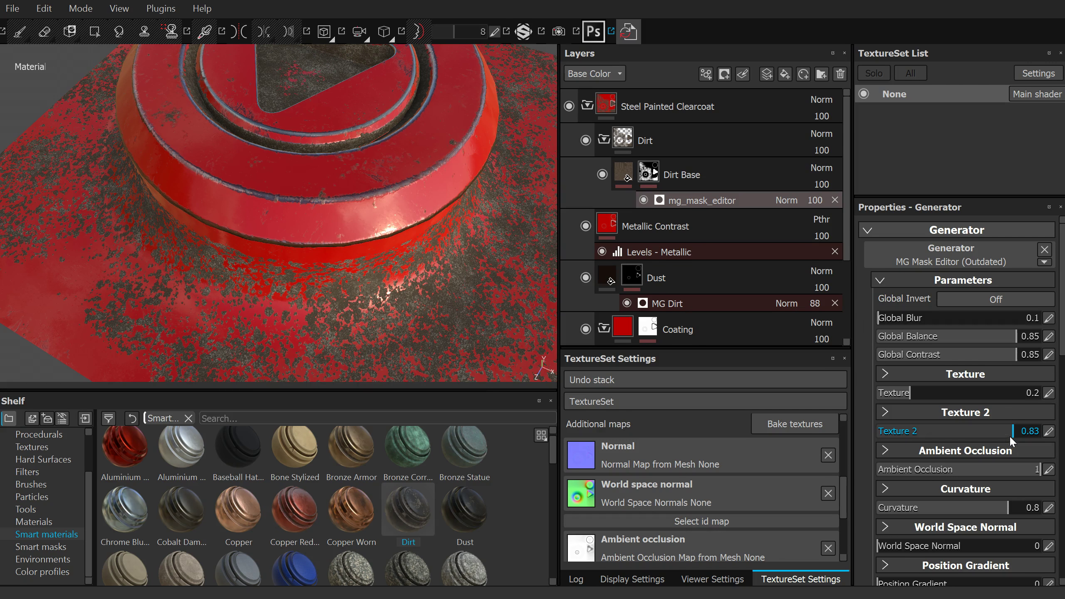
left_click_drag(1045, 436, 1054, 438)
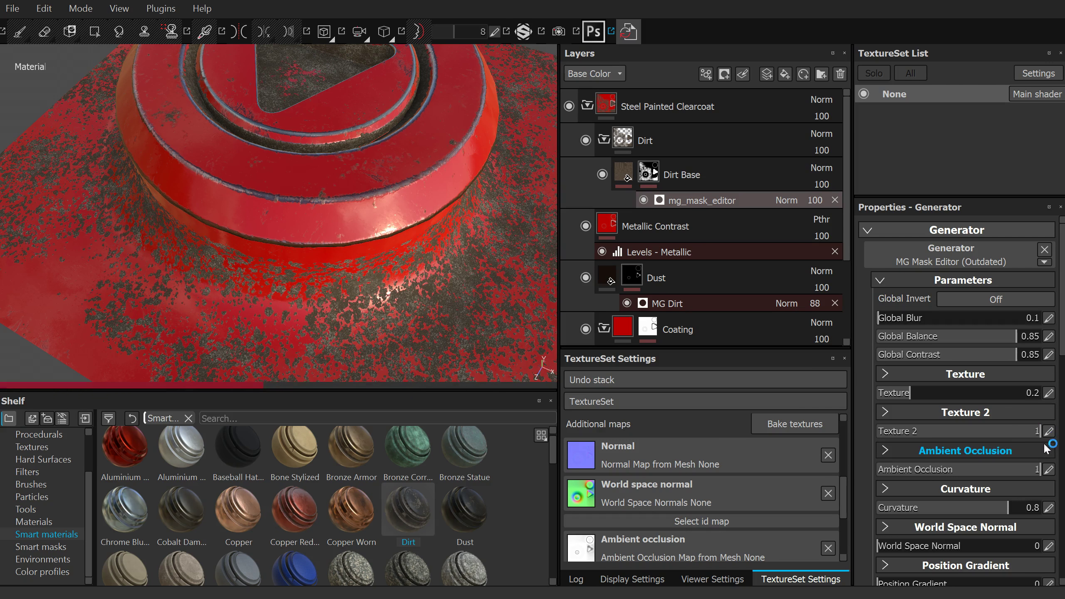
left_click_drag(935, 398, 975, 406)
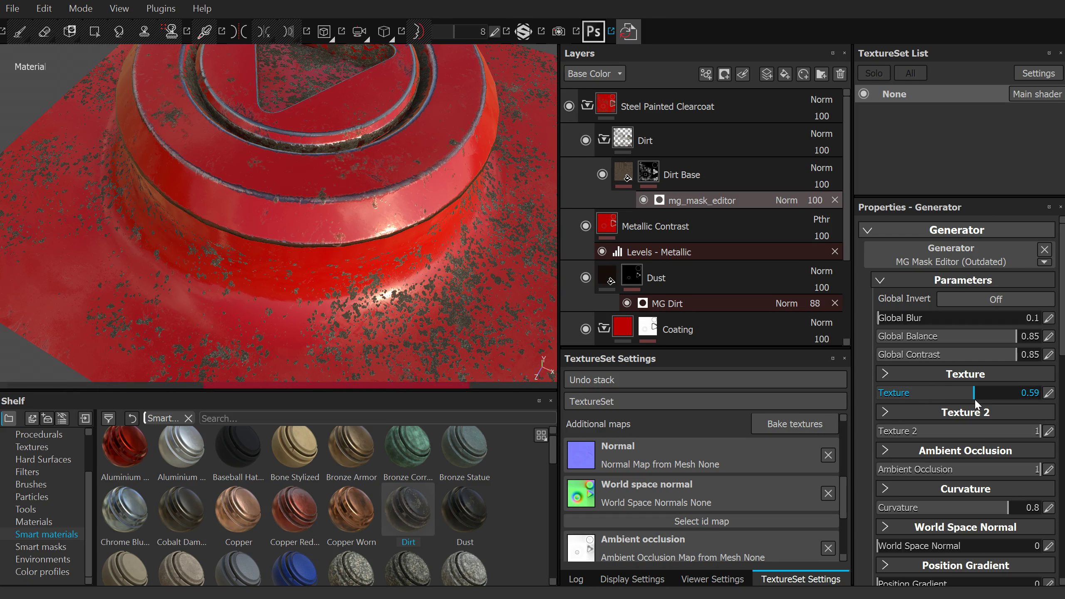
left_click(915, 393)
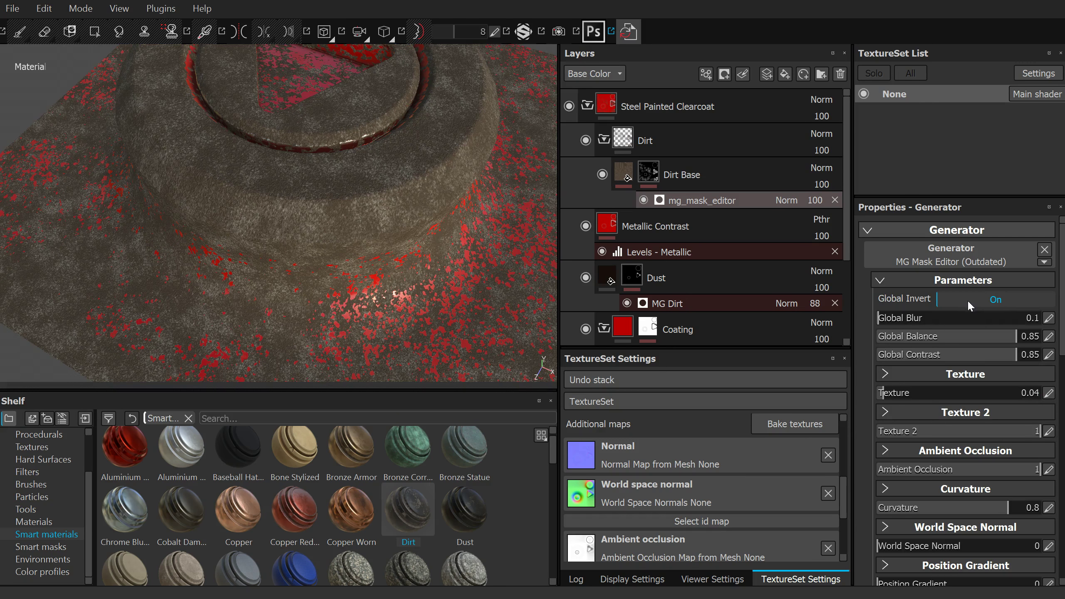
Step: Turn off dirt mask inversion, lower Curvature to 0.55, and inspect the triangle recess
left_click(967, 300)
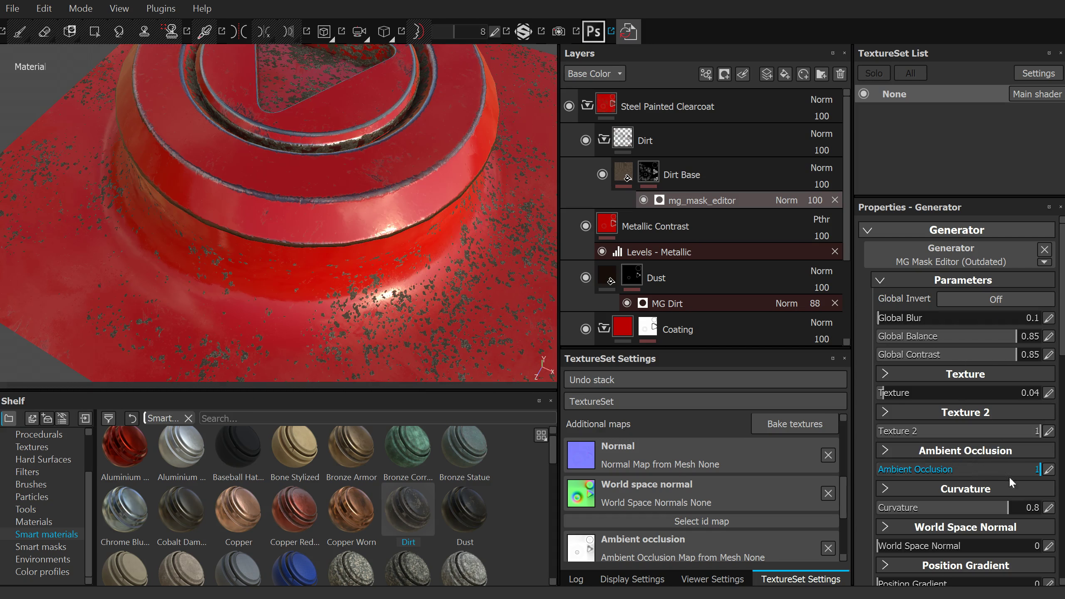
left_click_drag(1006, 509, 965, 511)
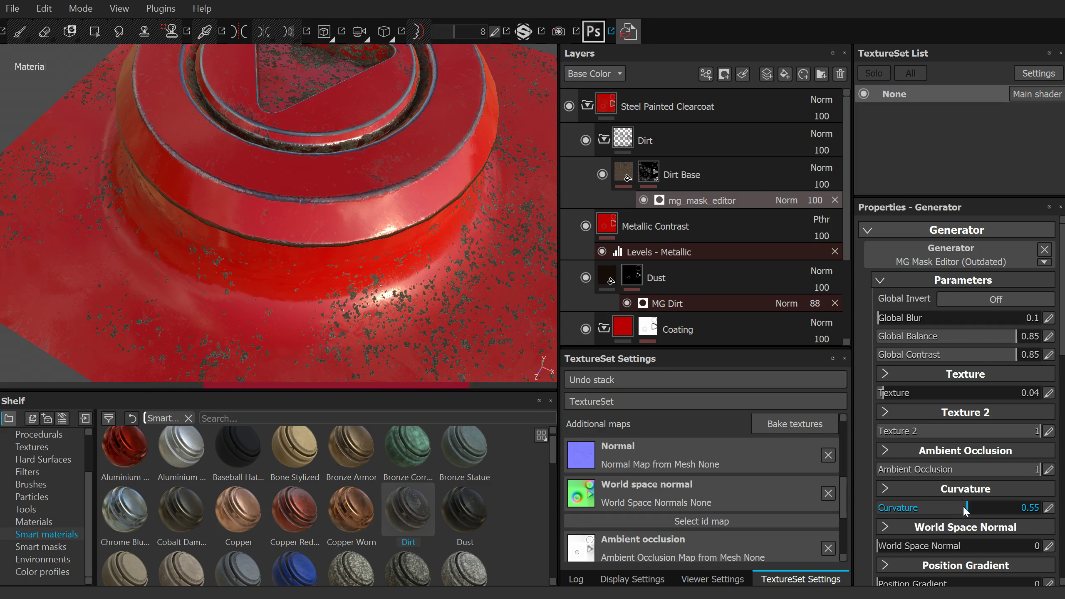
mouse_move(406, 258)
left_mouse_down("alt")
mouse_move(393, 181)
mouse_move(287, 139)
left_mouse_up("alt")
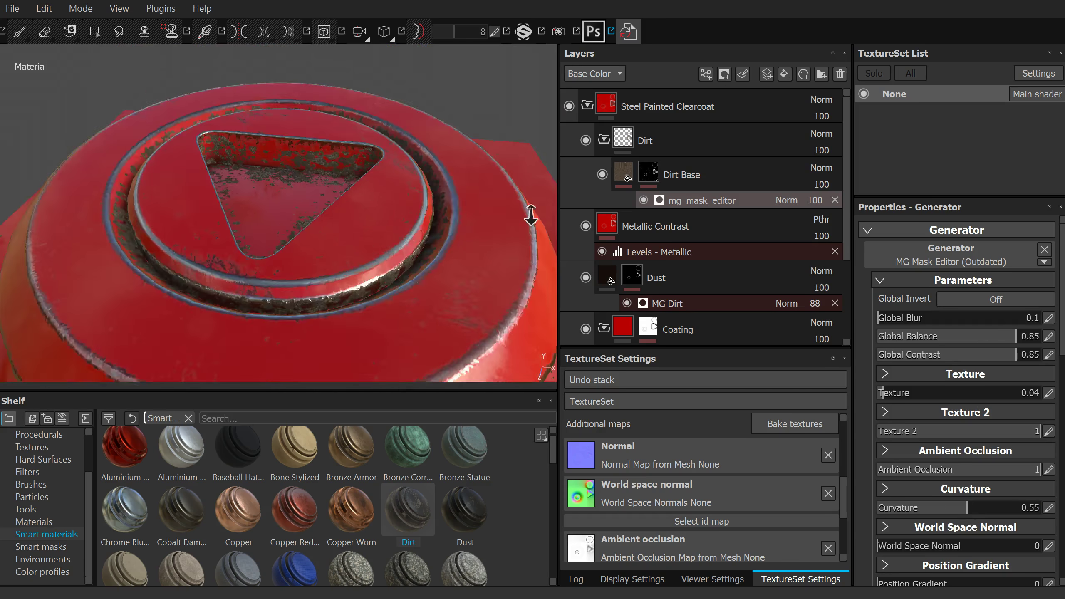
right_click_drag(287, 139, 291, 242, "alt")
mouse_move(415, 237)
left_mouse_down("alt")
mouse_move(373, 247)
mouse_move(392, 149)
mouse_move(522, 127)
left_mouse_up("alt")
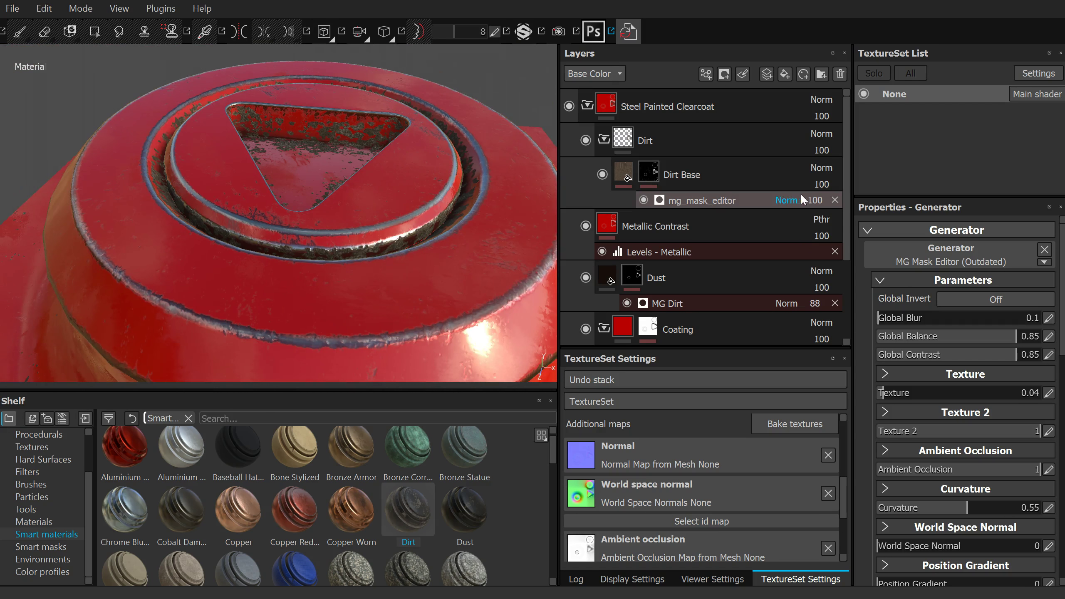
Step: Lower the mg_mask_editor opacity to 66 and inspect the red side wall and disc
left_click(815, 200)
left_click_drag(832, 212, 835, 223)
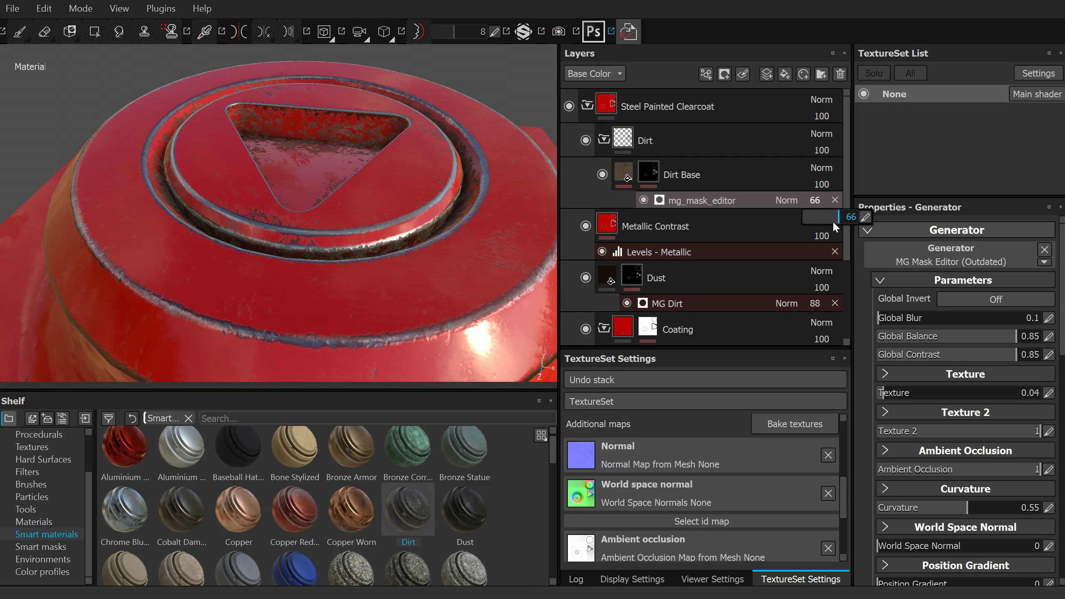
scroll(368, 198, "up", 5)
mouse_move(369, 197)
left_mouse_down("alt")
mouse_move(262, 244)
mouse_move(352, 210)
mouse_move(356, 231)
mouse_move(469, 190)
mouse_move(407, 176)
left_mouse_up("alt")
scroll(356, 231, "down", 5)
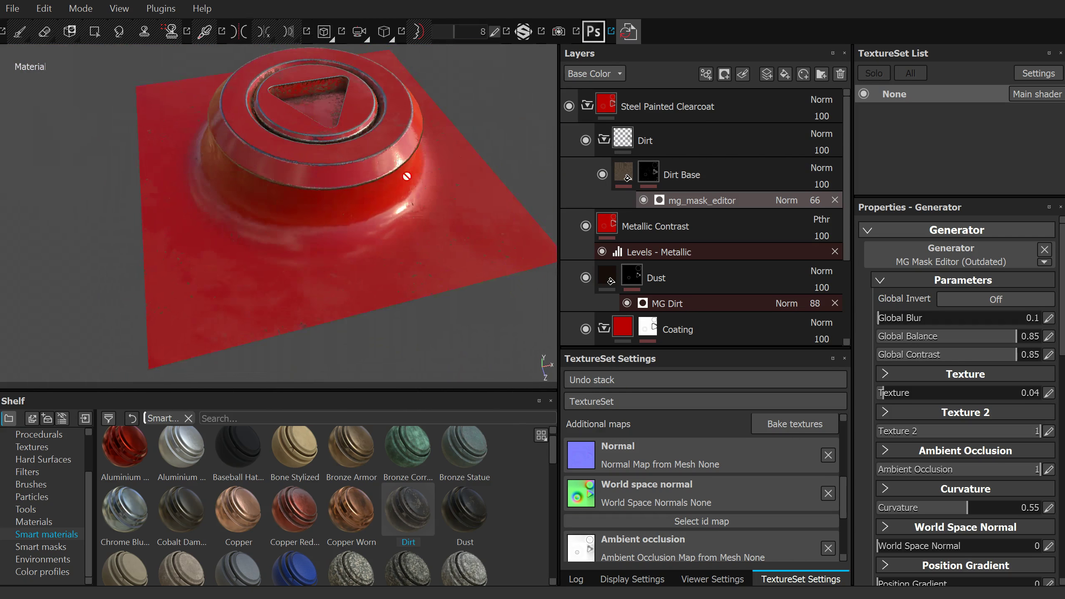
scroll(406, 177, "up", 3)
right_click_drag(333, 162, 499, 166, "alt")
middle_click_drag(499, 166, 333, 179, "alt")
mouse_move(332, 178)
right_mouse_down("alt")
mouse_move(428, 113)
mouse_move(453, 151)
right_mouse_up("alt")
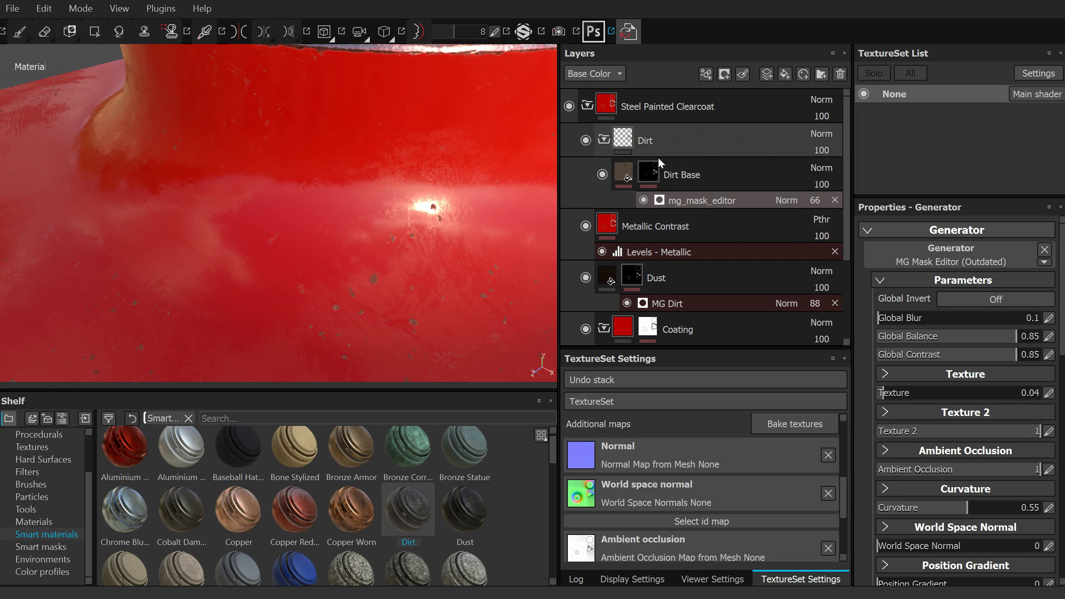
left_click_drag(849, 163, 840, 254)
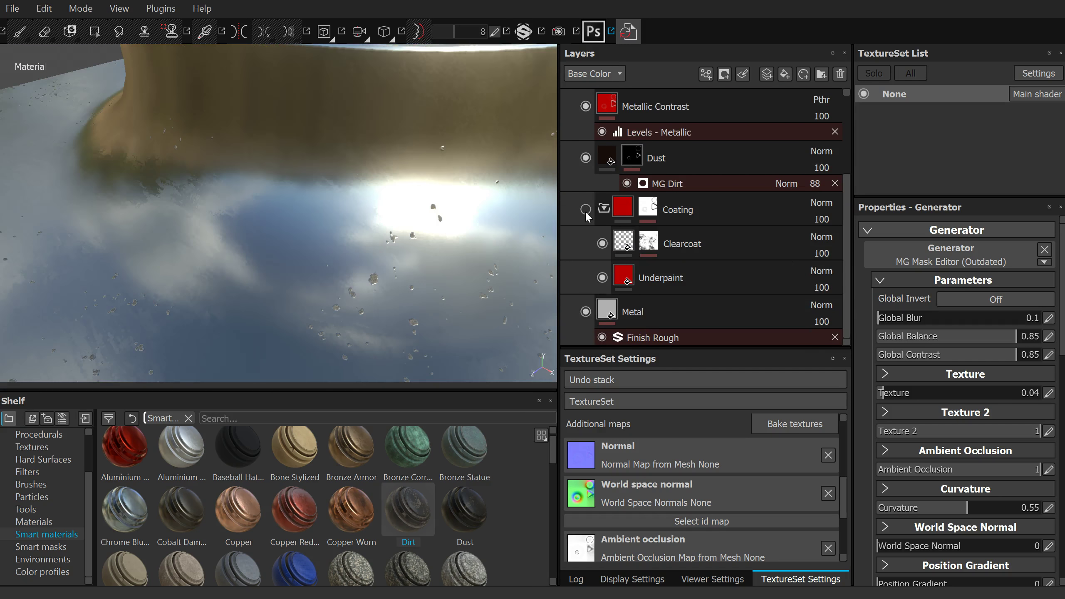
Step: Show the Coating folder again and lower the Underpaint layer's roughness toward 0.15
left_click(586, 210)
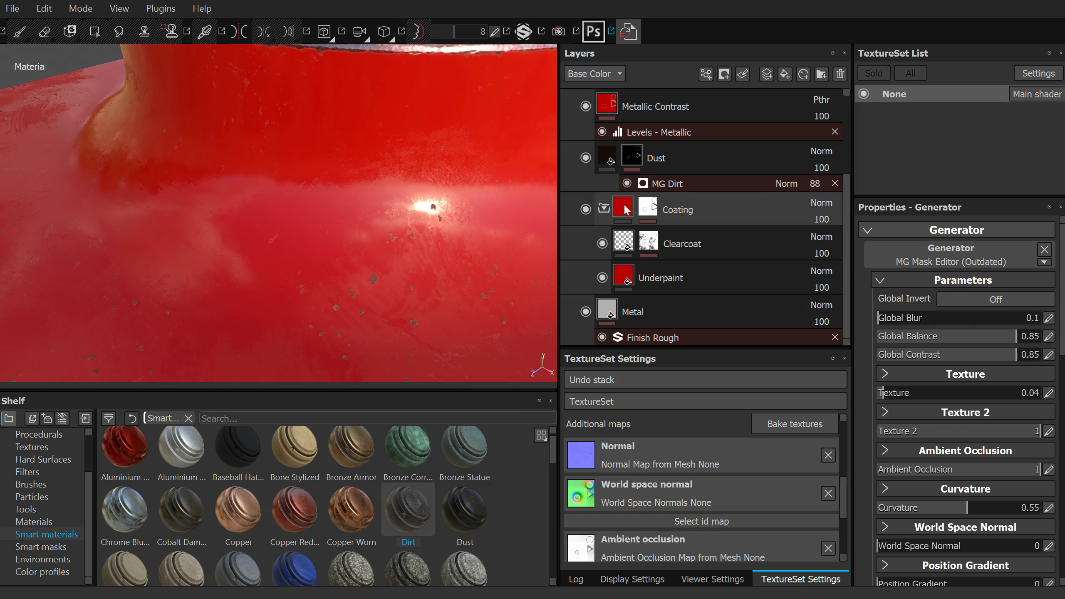
left_click(621, 279)
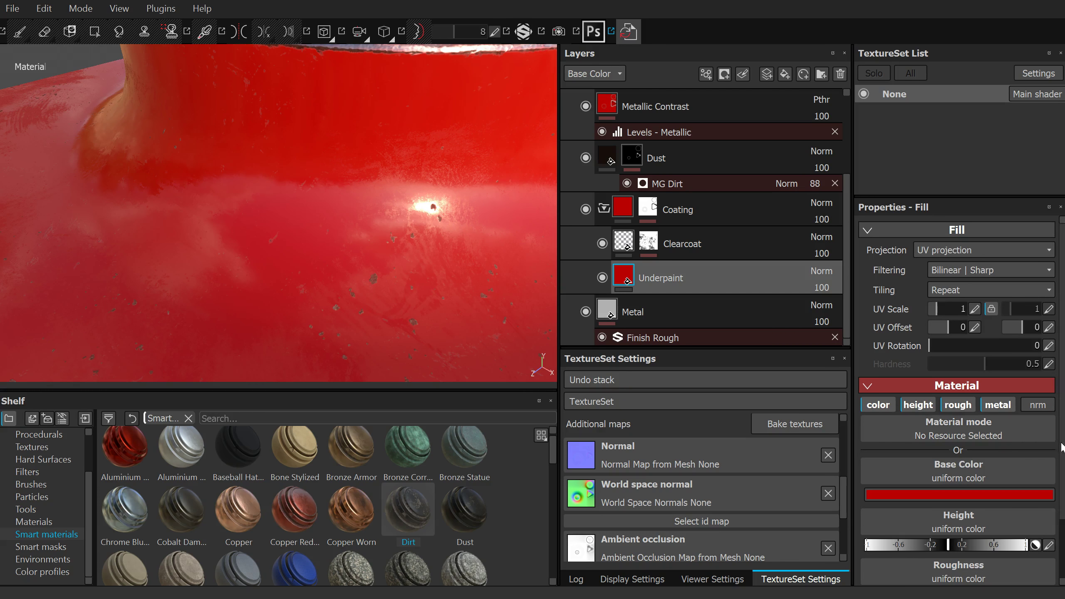
scroll(1056, 487, "down", 3)
left_click_drag(962, 525, 930, 523)
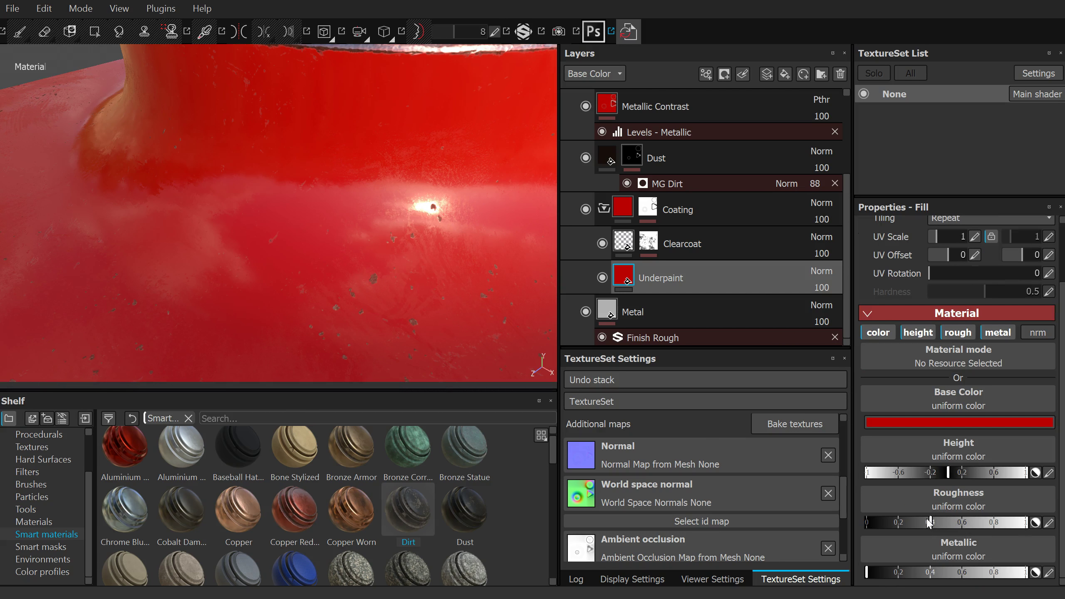
mouse_move(929, 521)
left_mouse_down()
mouse_move(889, 525)
mouse_move(1001, 527)
left_mouse_up()
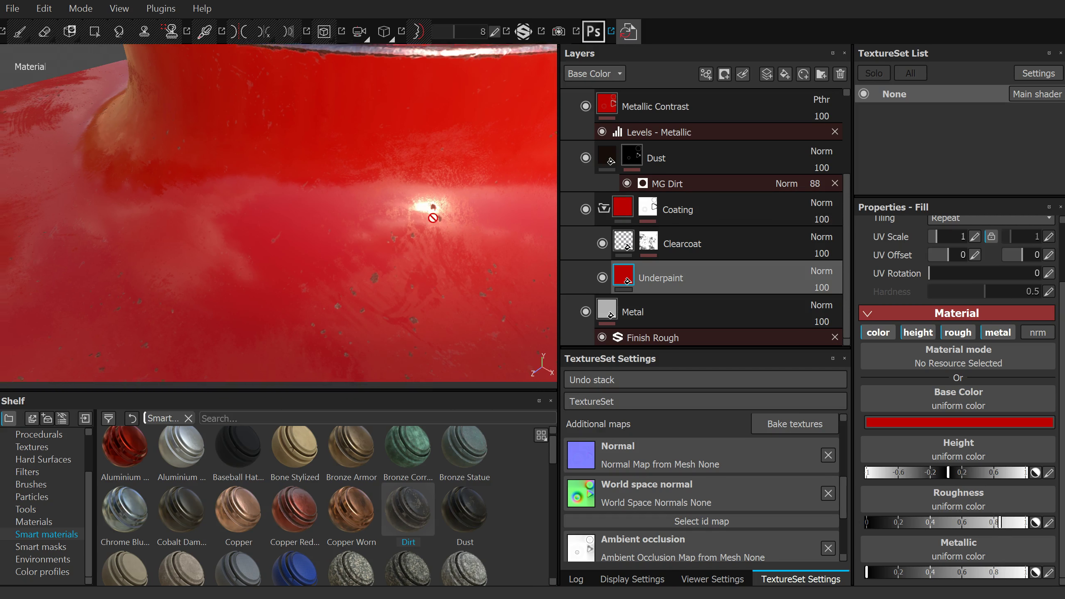
Step: Set the Underpaint roughness to about 0.95 and rotate the environment lighting across the cap
scroll(430, 207, "down", 5)
mouse_move(431, 190)
left_mouse_down("alt")
mouse_move(356, 264)
mouse_move(304, 172)
mouse_move(273, 148)
mouse_move(344, 188)
left_mouse_up("alt")
left_click(1018, 524)
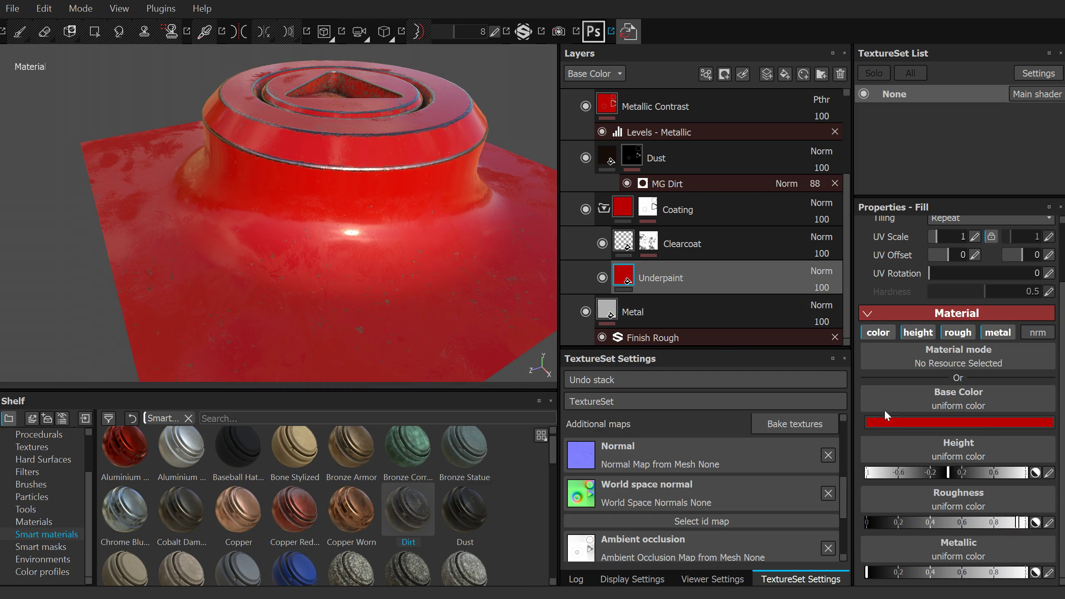
scroll(363, 217, "up", 3)
left_click_drag(363, 216, 492, 238, "alt")
right_click_drag(492, 237, 152, 222, "shift")
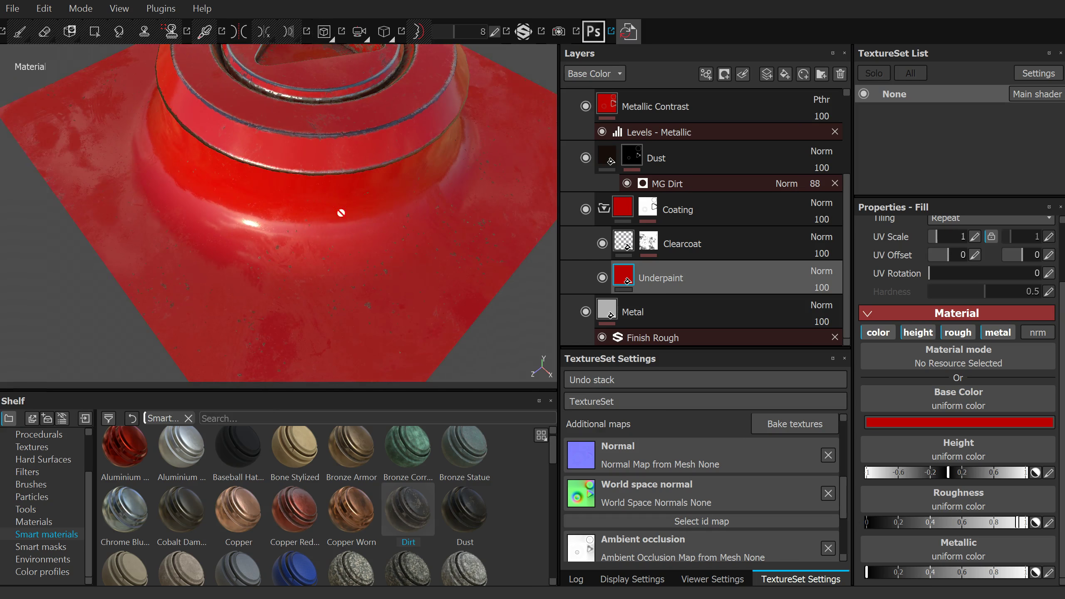
Step: Orbit between top-down and side views to inspect the rings and the whole cap
left_click_drag(340, 211, 330, 304, "alt")
mouse_move(330, 304)
right_mouse_down("alt")
mouse_move(452, 198)
mouse_move(509, 185)
right_mouse_up("alt")
left_click_drag(509, 185, 377, 198, "alt")
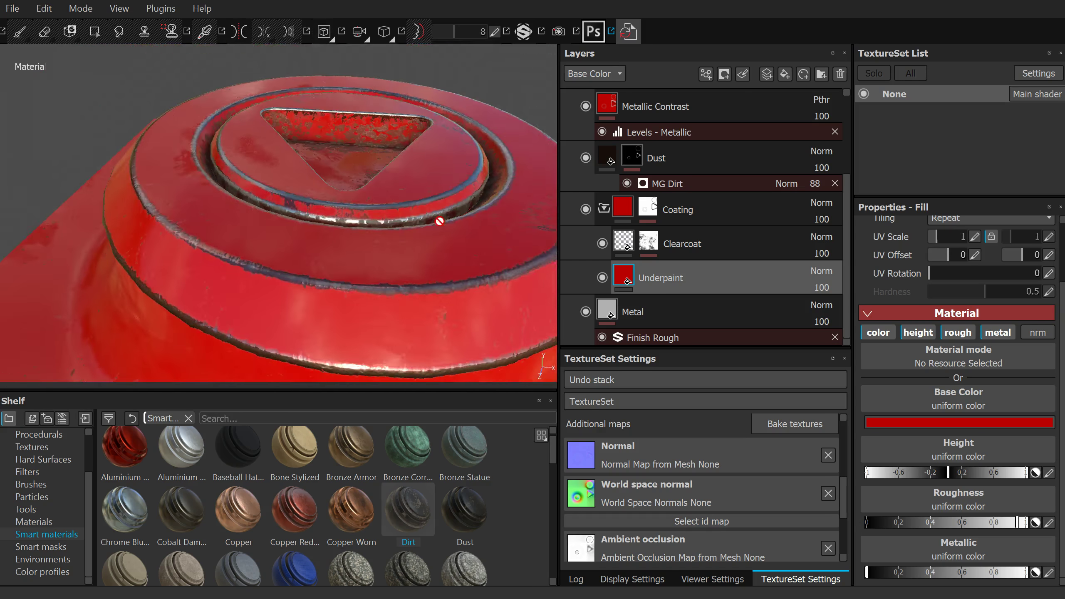
right_click_drag(377, 197, 374, 183, "alt")
left_click_drag(373, 183, 369, 206, "alt")
mouse_move(369, 207)
right_mouse_down("alt")
mouse_move(441, 169)
mouse_move(452, 190)
right_mouse_up("alt")
left_click_drag(451, 190, 255, 273, "alt")
right_click_drag(254, 273, 350, 226, "alt")
mouse_move(350, 226)
left_mouse_down("alt")
mouse_move(352, 195)
mouse_move(345, 247)
mouse_move(361, 235)
left_mouse_up("alt")
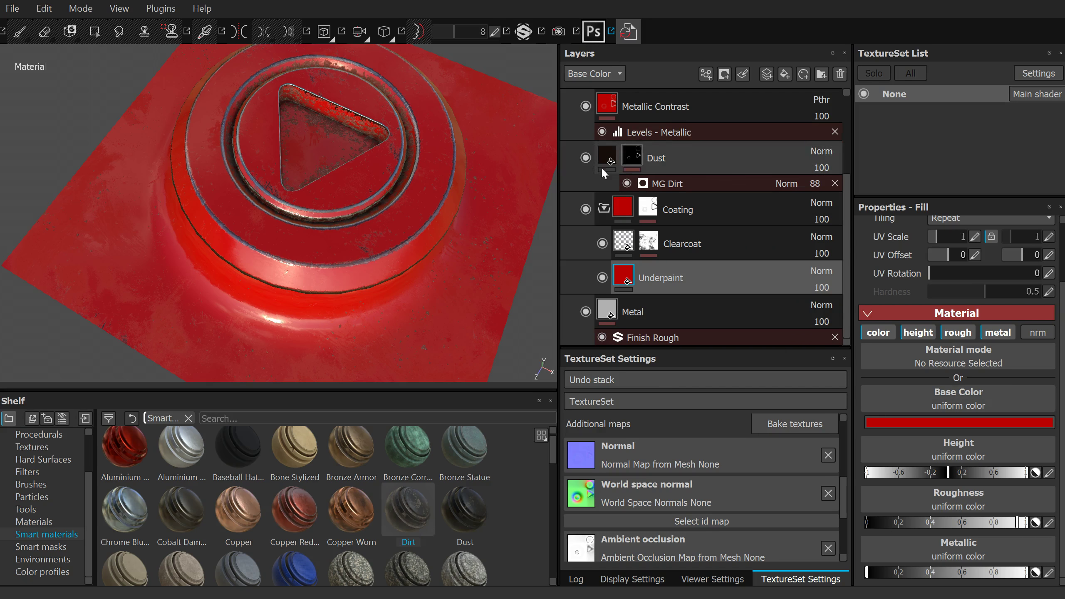
left_click_drag(569, 92, 680, 95)
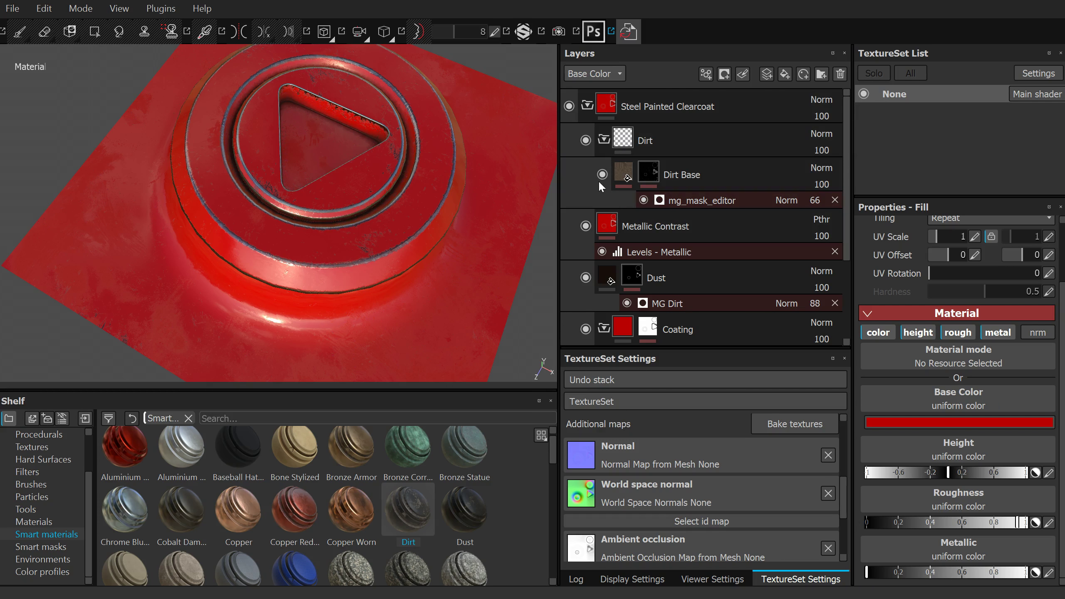
Step: Select the Dirt Base mask and scroll through the mg_mask_editor generator parameters
left_click(646, 184)
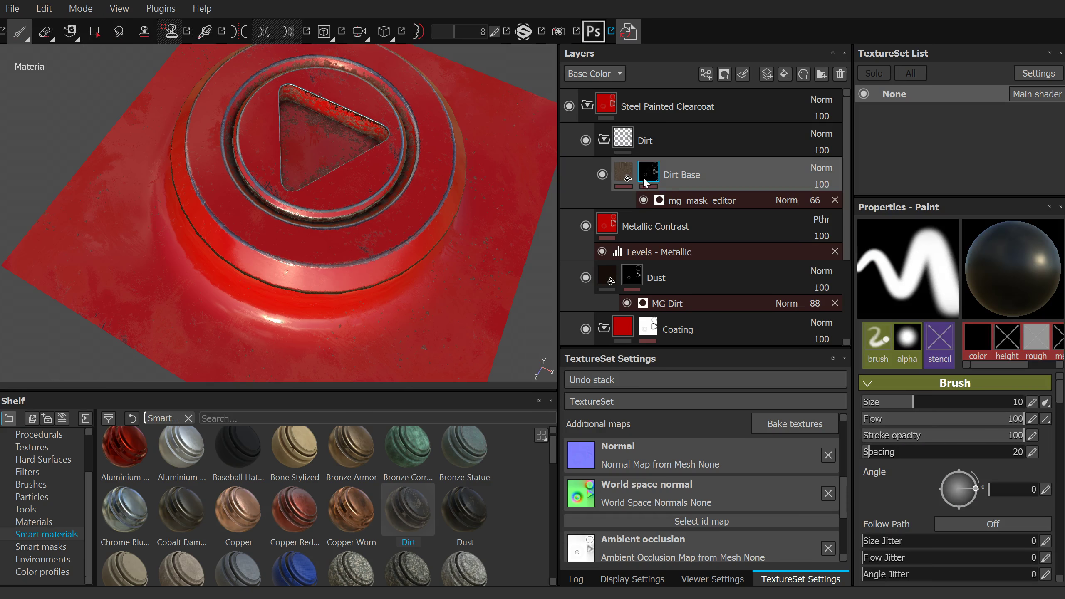
left_click(691, 202)
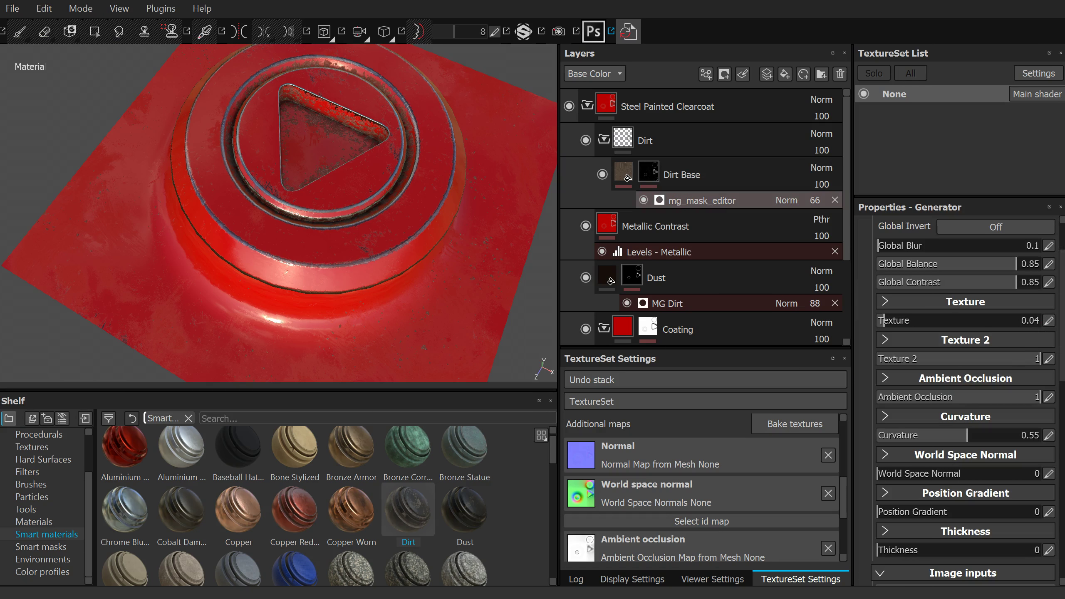
scroll(1051, 373, "down", 3)
scroll(1051, 373, "down", 3)
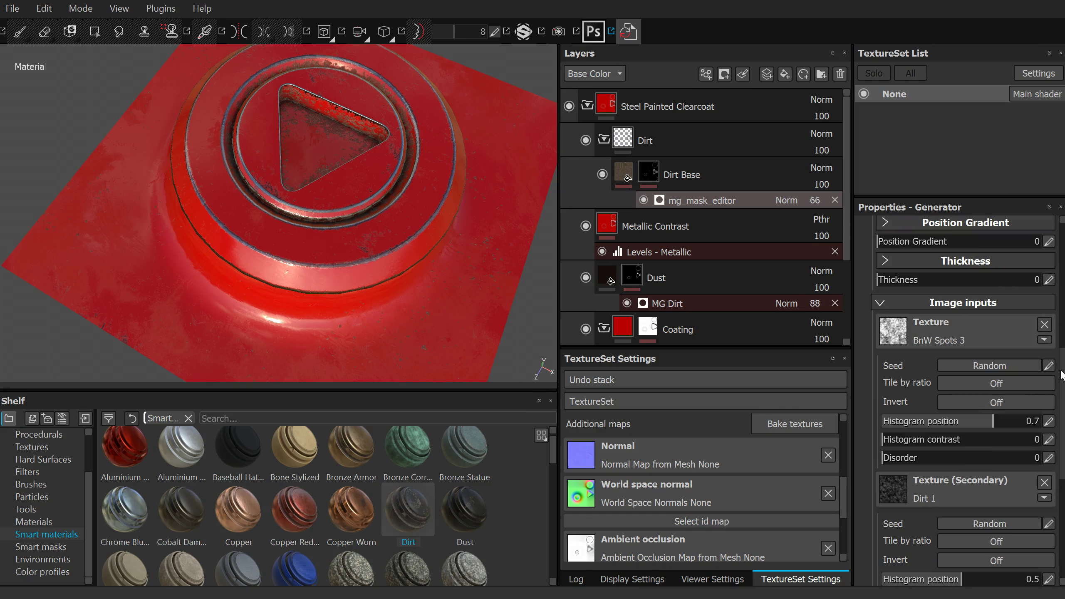
left_click_drag(1062, 380, 1062, 480)
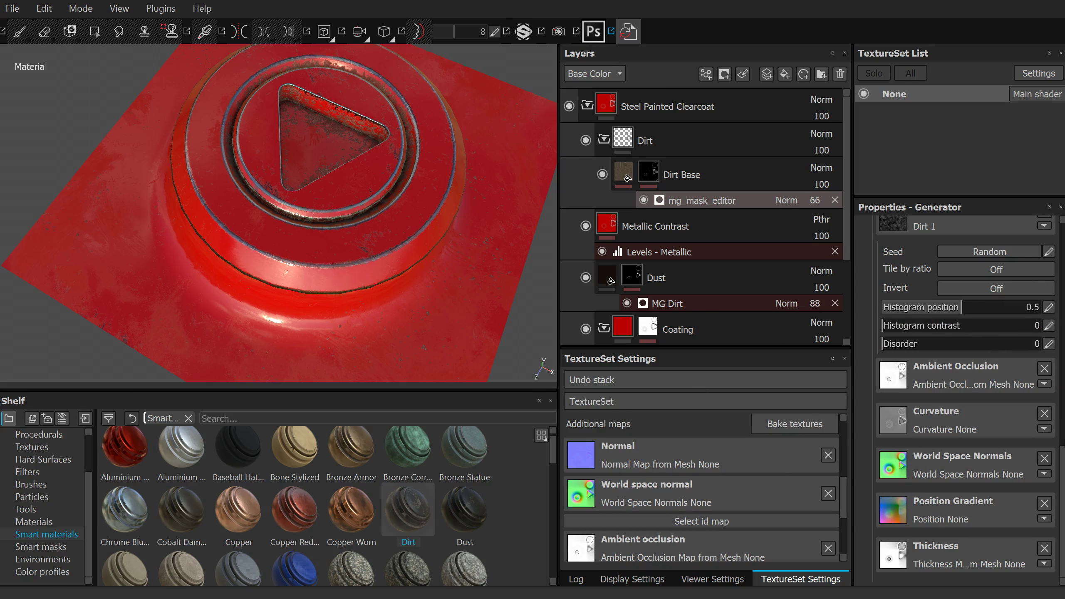
scroll(1064, 430, "up", 3)
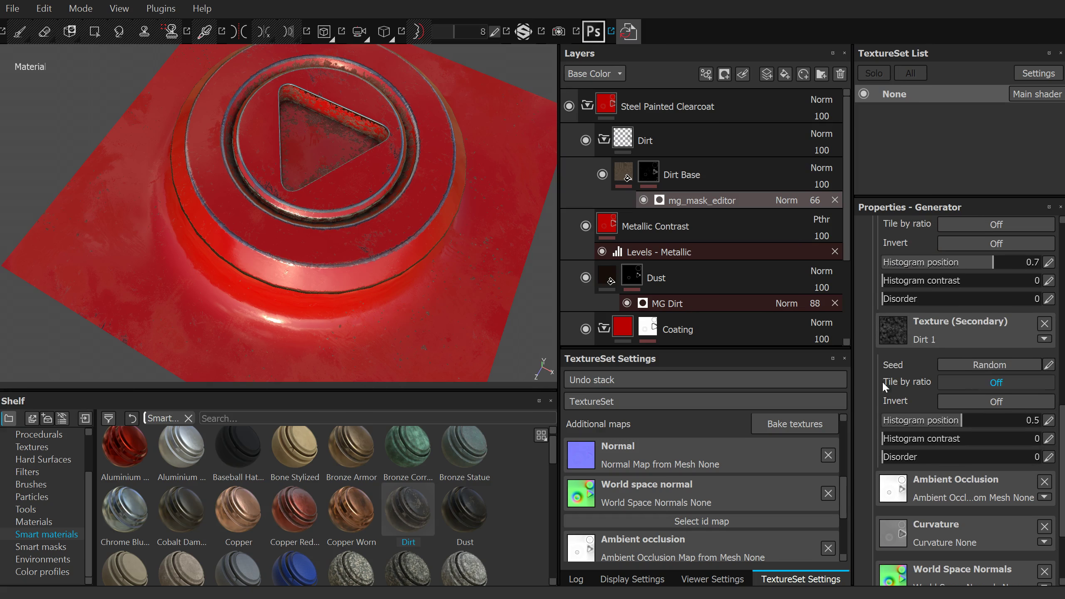
scroll(553, 449, "up", 1)
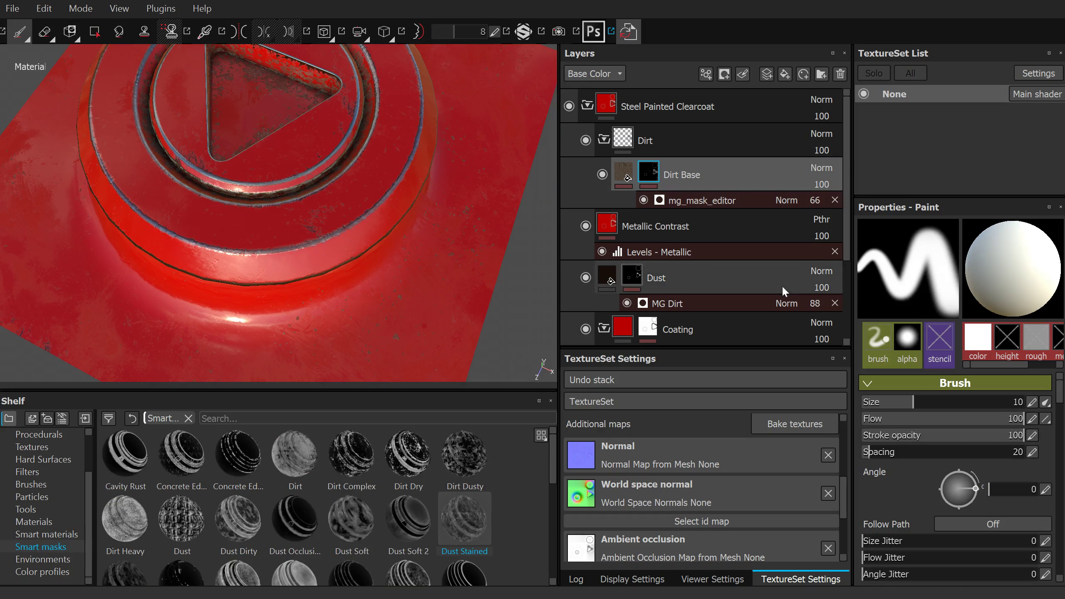
Step: Drop the Dust Stained smart mask onto Dirt Base and view the button from above
left_click_drag(464, 520, 684, 194)
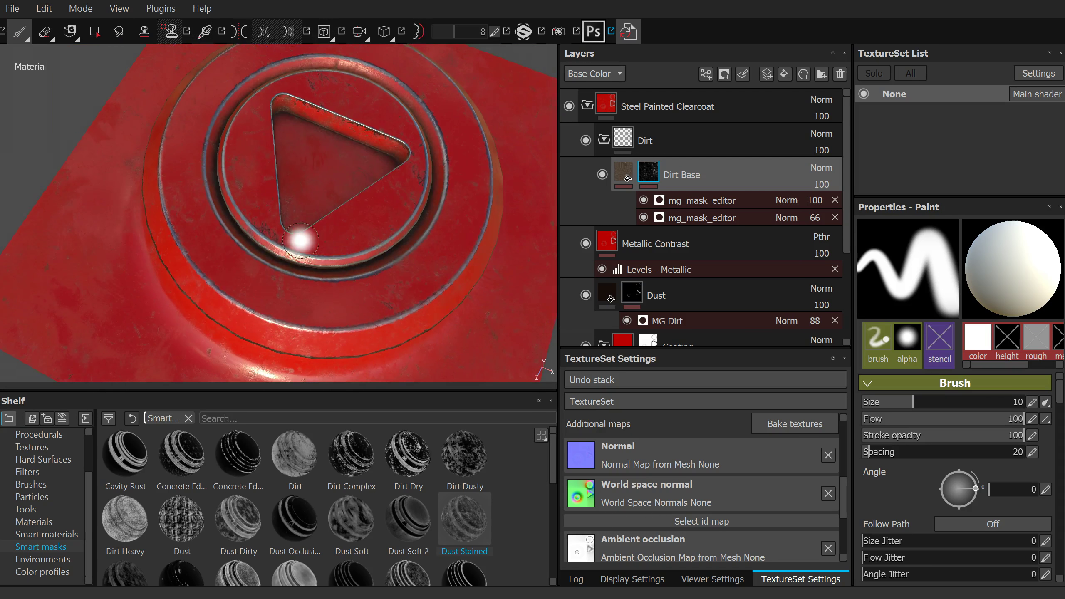
left_click_drag(289, 211, 439, 209, "alt")
left_click_drag(237, 120, 298, 268, "alt")
mouse_move(196, 103)
middle_mouse_down("alt")
mouse_move(354, 177)
mouse_move(330, 191)
middle_mouse_up("alt")
mouse_move(330, 191)
left_mouse_down("alt")
mouse_move(380, 280)
mouse_move(285, 245)
left_mouse_up("alt")
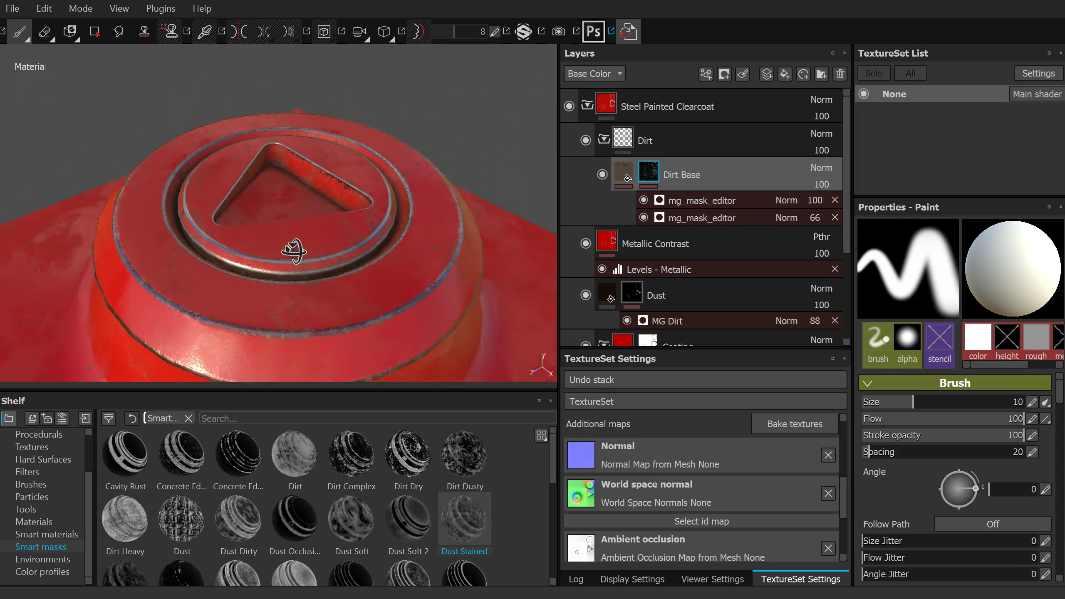
Step: Close in on the triangle's inner wall, then pull back to oblique and top-down views
right_click_drag(285, 245, 41, 202, "alt")
middle_click_drag(40, 202, 368, 167, "alt")
left_click_drag(368, 167, 386, 302, "alt")
right_click_drag(387, 303, 335, 252, "alt")
mouse_move(336, 252)
left_mouse_down("alt")
mouse_move(345, 280)
mouse_move(362, 235)
mouse_move(286, 202)
mouse_move(357, 186)
mouse_move(303, 193)
mouse_move(346, 197)
mouse_move(318, 238)
mouse_move(346, 239)
mouse_move(319, 235)
left_mouse_up("alt")
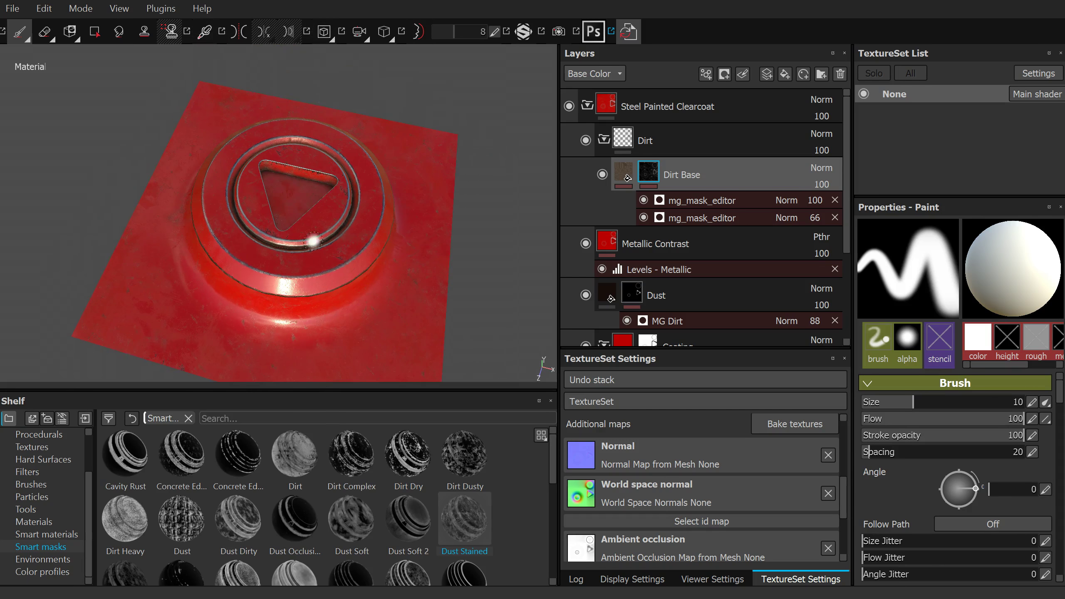
mouse_move(440, 238)
left_mouse_down("alt")
mouse_move(349, 227)
mouse_move(364, 132)
mouse_move(323, 218)
mouse_move(302, 166)
left_mouse_up("alt")
scroll(350, 226, "up", 3)
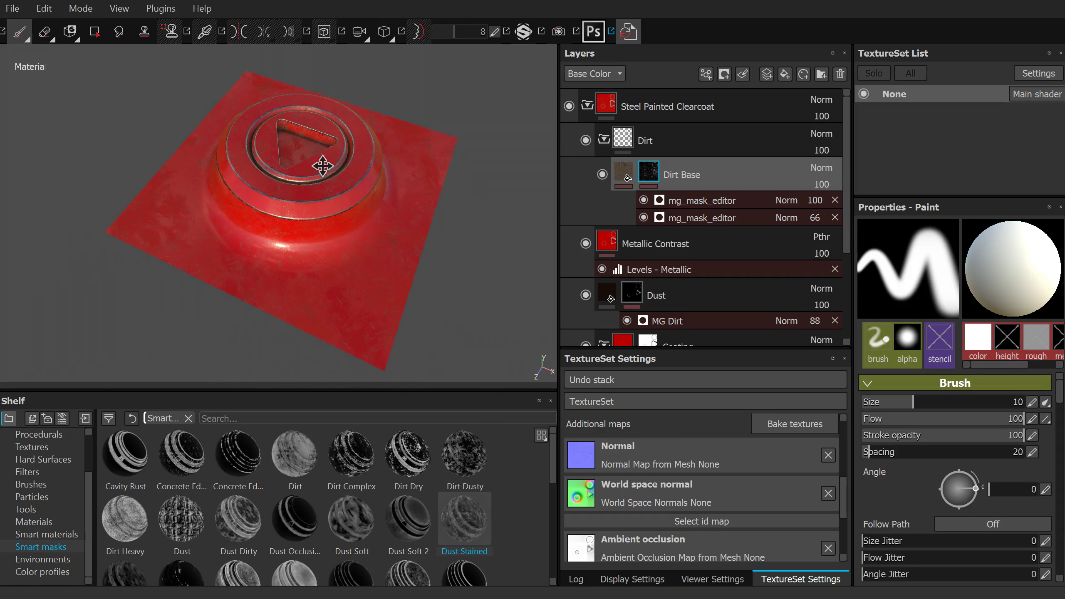
Step: Bring up the texture export window, expand the None texture set, and show Configuration
left_click(12, 9)
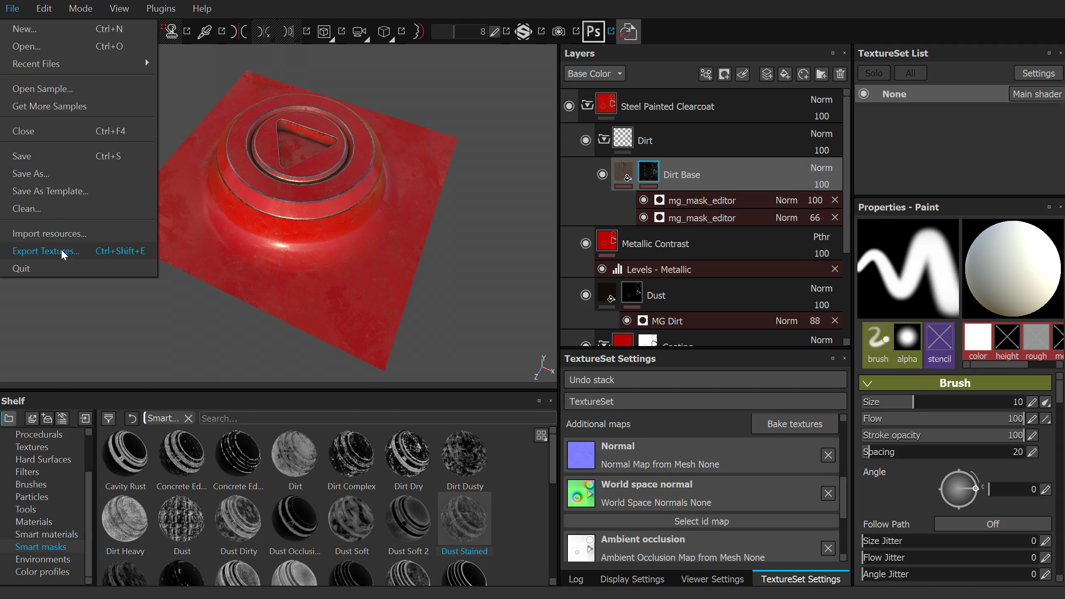
left_click(63, 252)
left_click_drag(354, 34, 291, 45)
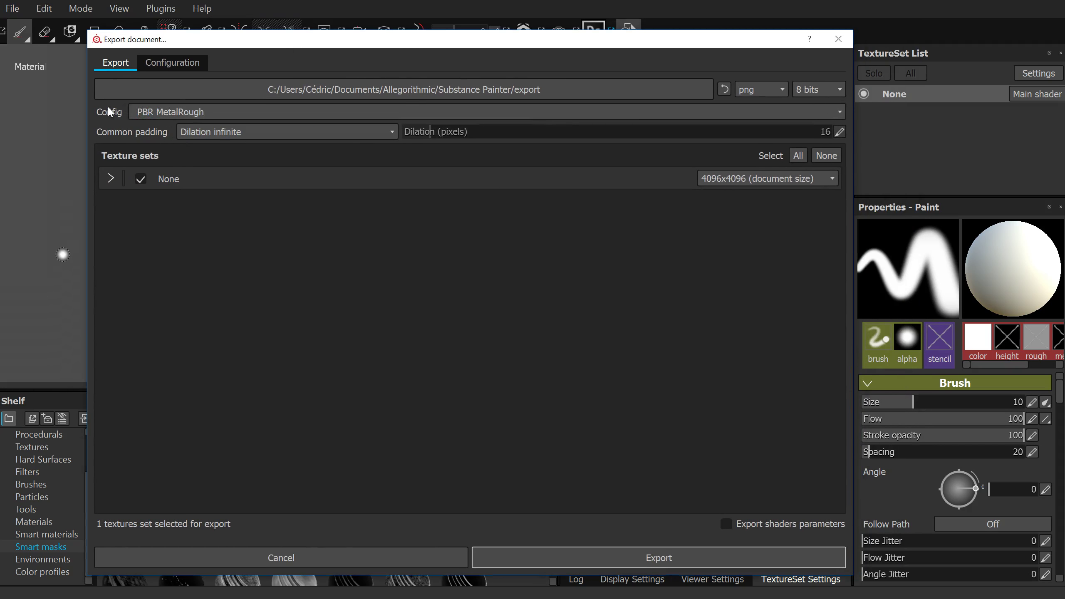
left_click(109, 180)
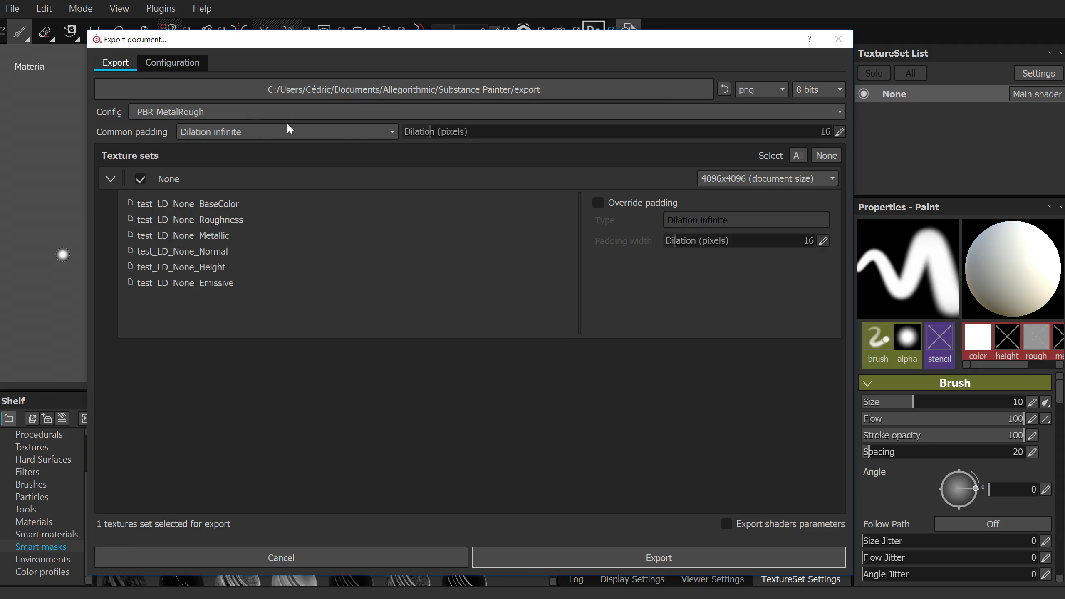
left_click(167, 63)
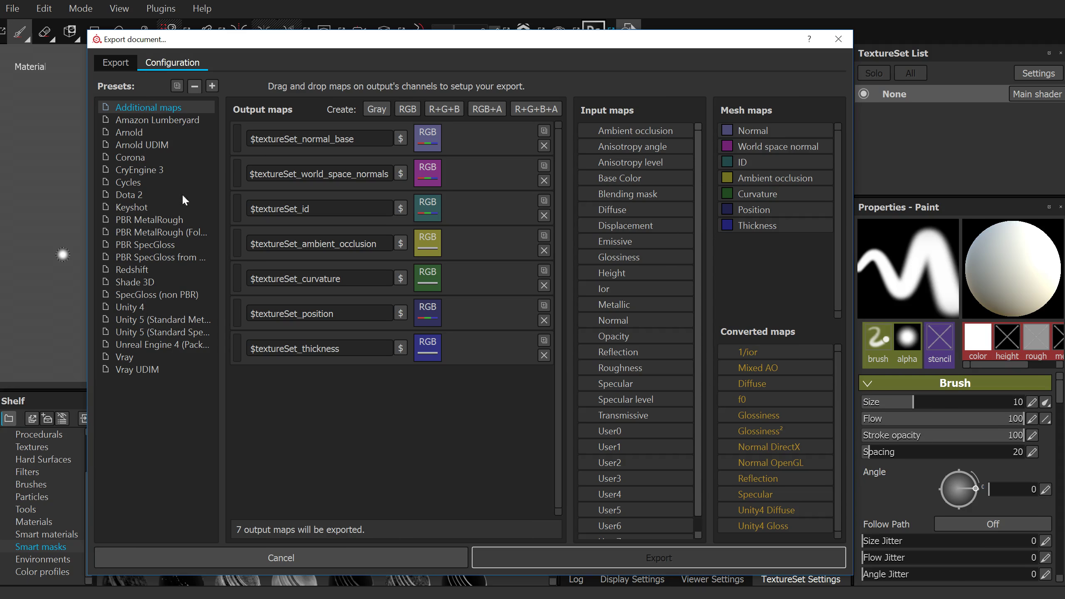
Step: Load the Cycles export preset and delete every output map, including Diffuse
left_click(126, 183)
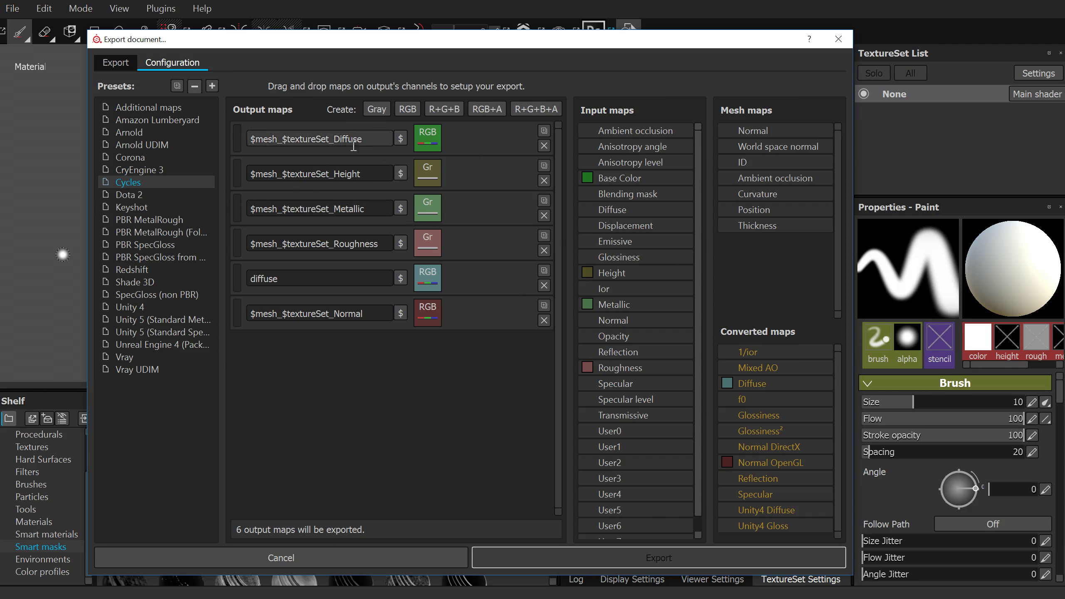
left_click(543, 285)
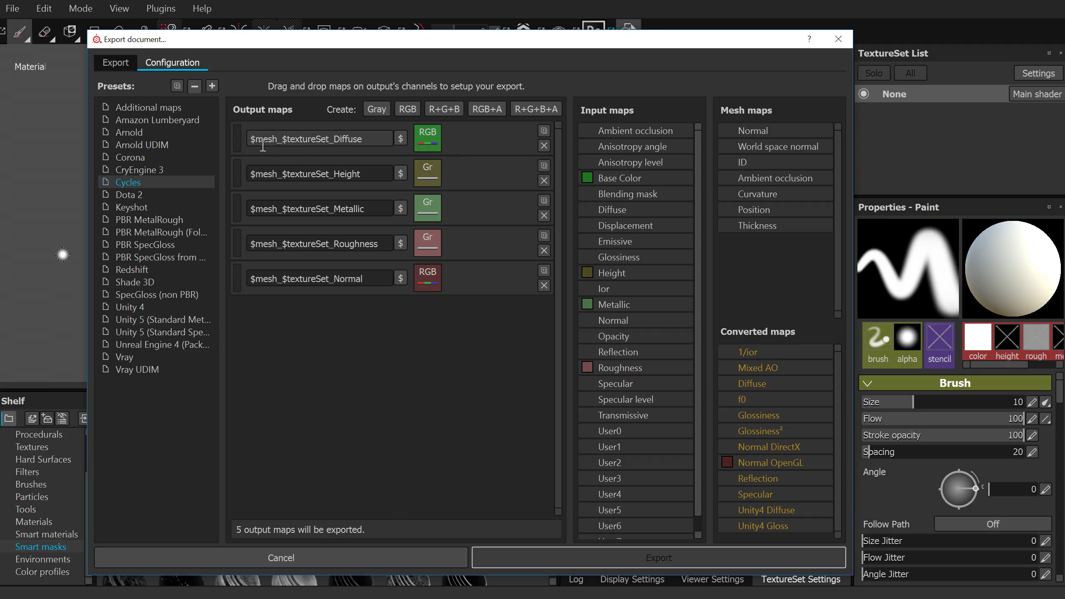
triple_click(346, 142)
key("ctrl+c")
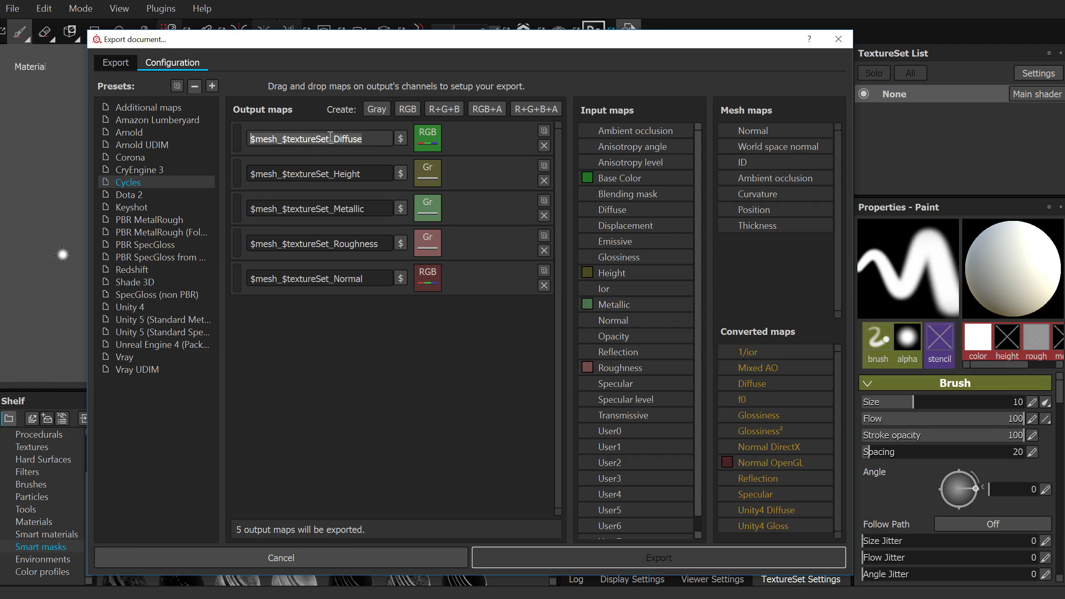
left_click(545, 144)
left_click(545, 144)
left_click(545, 145)
left_click(545, 145)
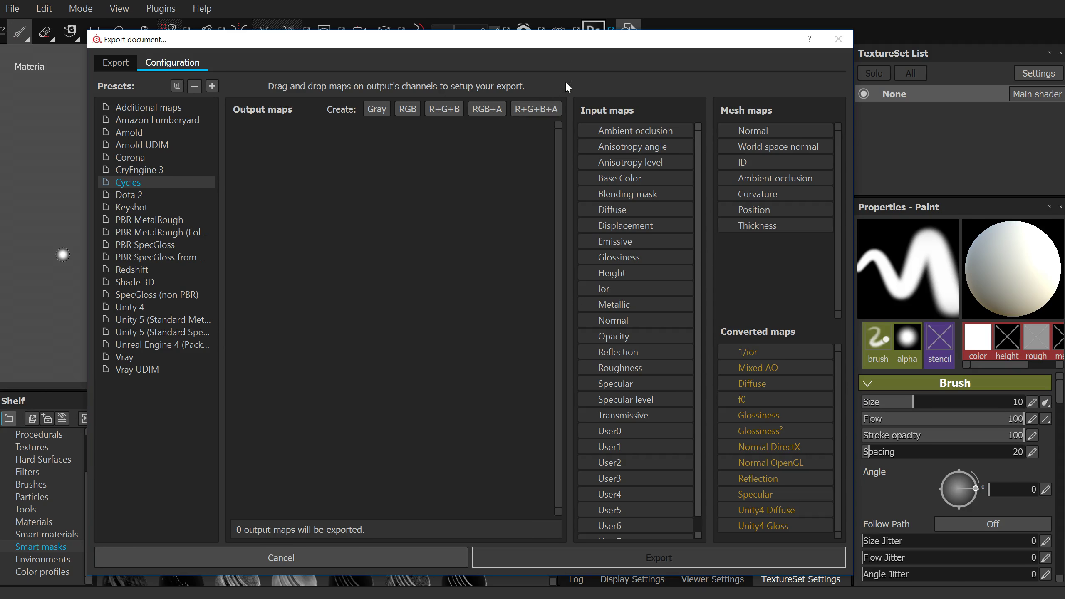
Step: Add an RGB Diffuse output map fed by Base Color's RGB channels
left_click(406, 108)
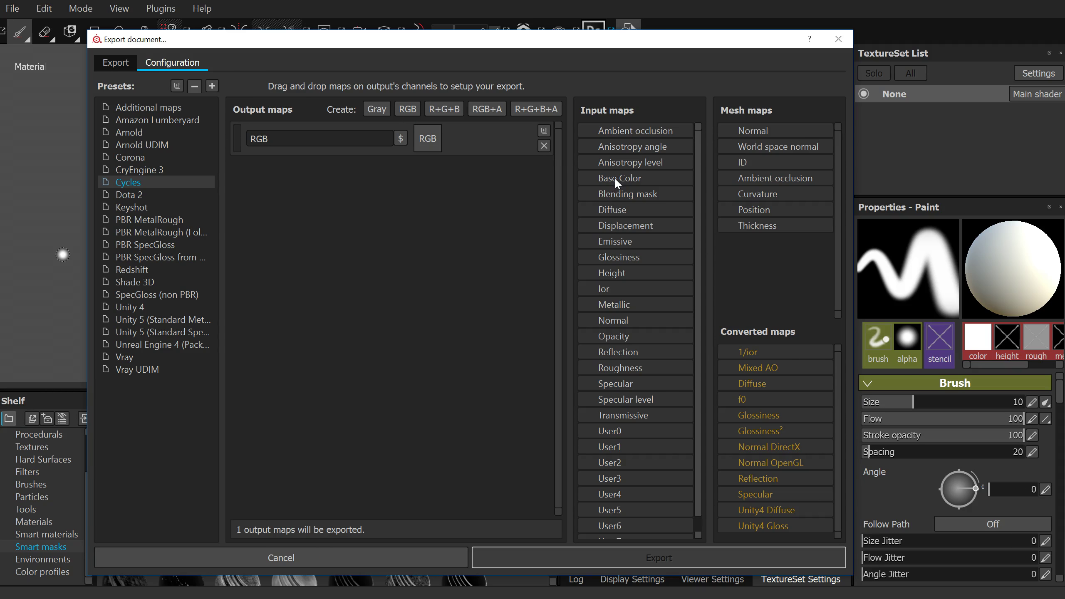
left_click_drag(612, 178, 428, 145)
left_click_drag(428, 147, 433, 145)
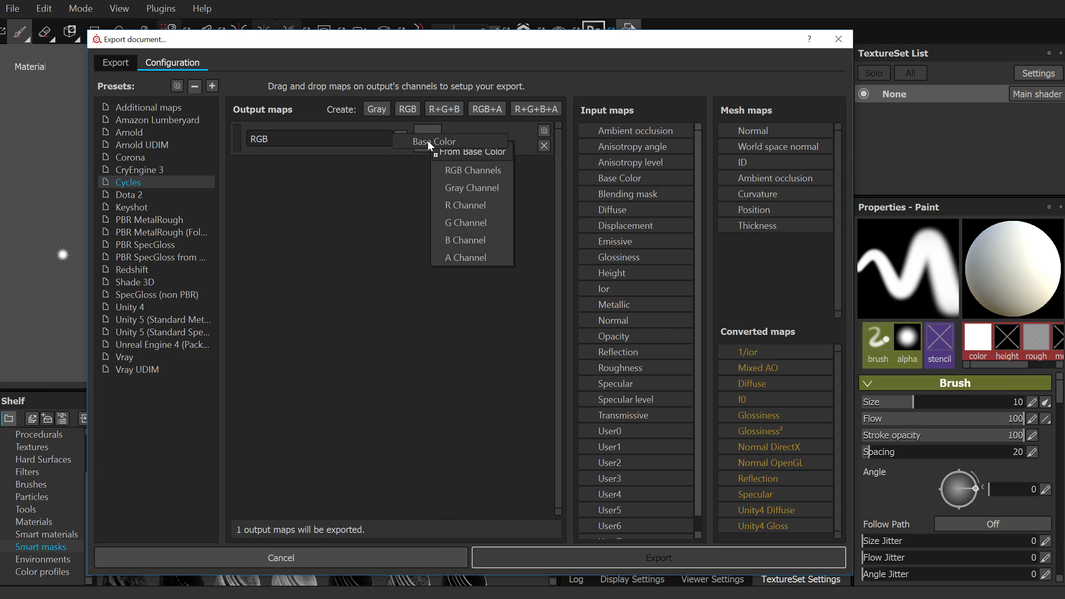
left_click(468, 168)
type("$mesh_$textureSet_Diffuse")
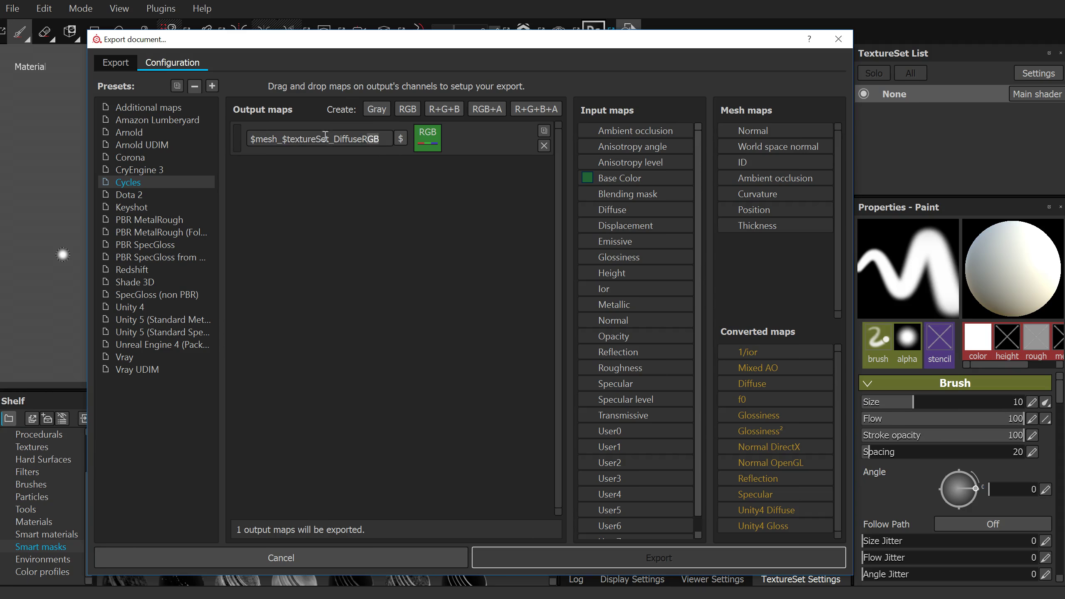
key("Delete")
key("Delete")
key("Delete")
Step: Add a second RGB output named Normal, fed by Normal OpenGL's RGB channels
left_click(408, 108)
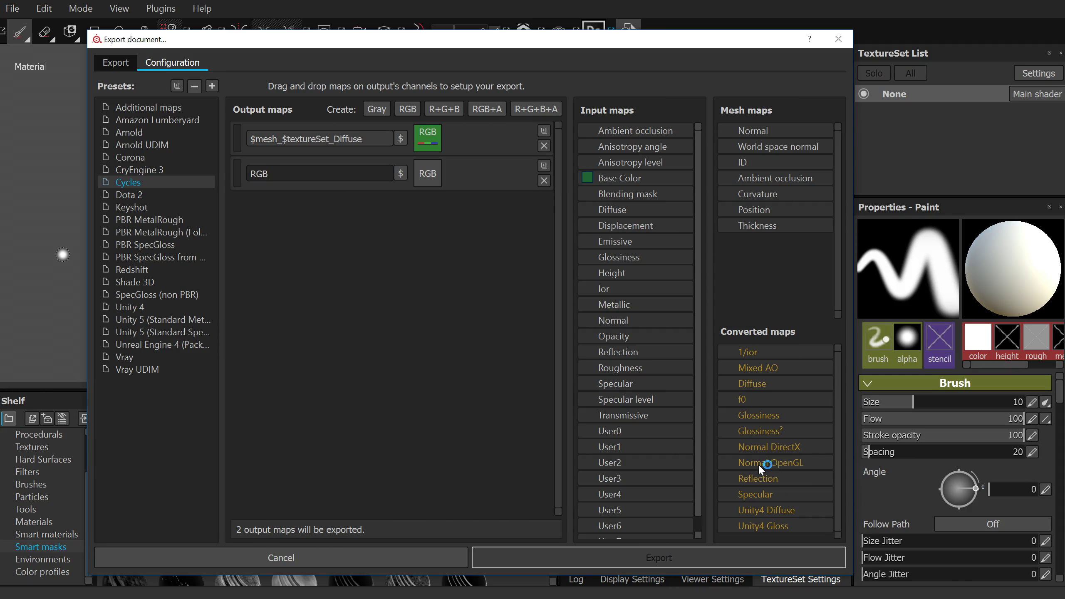
left_click_drag(779, 462, 436, 180)
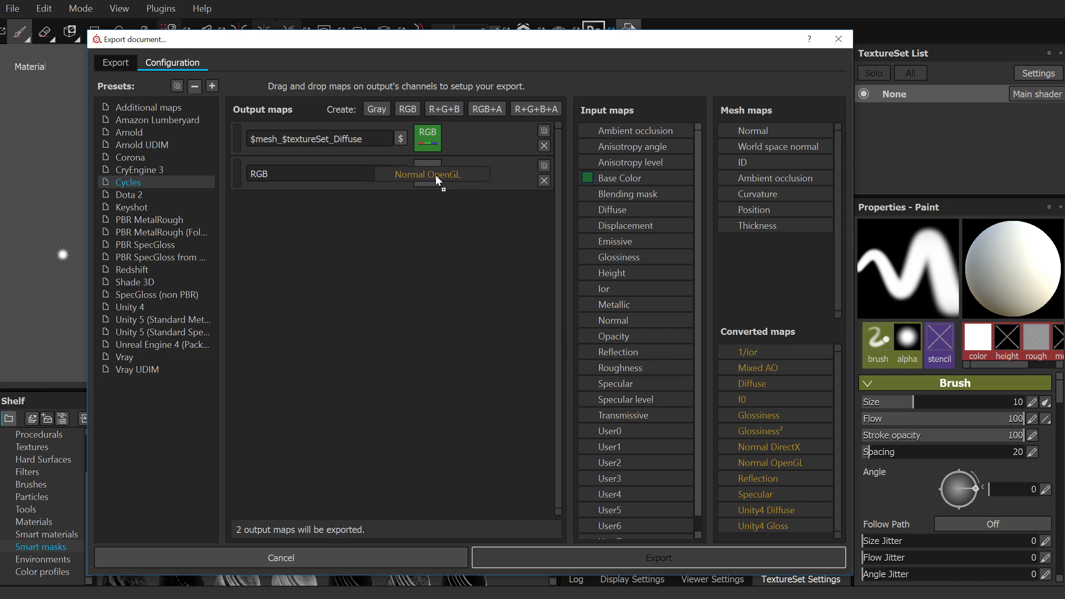
left_click(462, 207)
double_click(340, 179)
key("ctrl+v")
left_click_drag(335, 173, 363, 173)
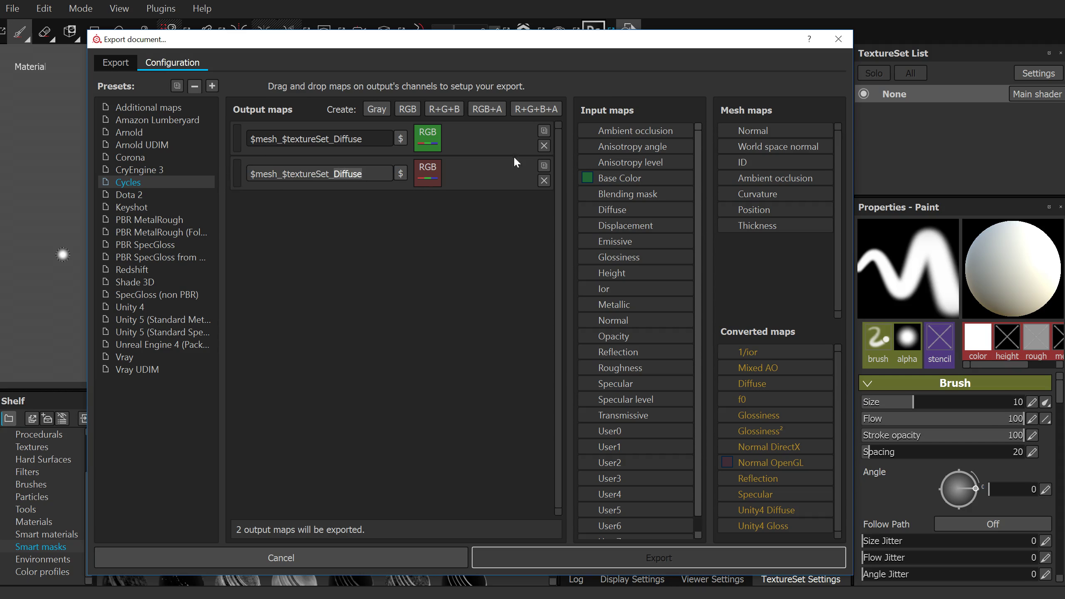
type("N")
type("ormal")
Step: Add two grayscale output maps named Metallic and Roughness
left_click(375, 110)
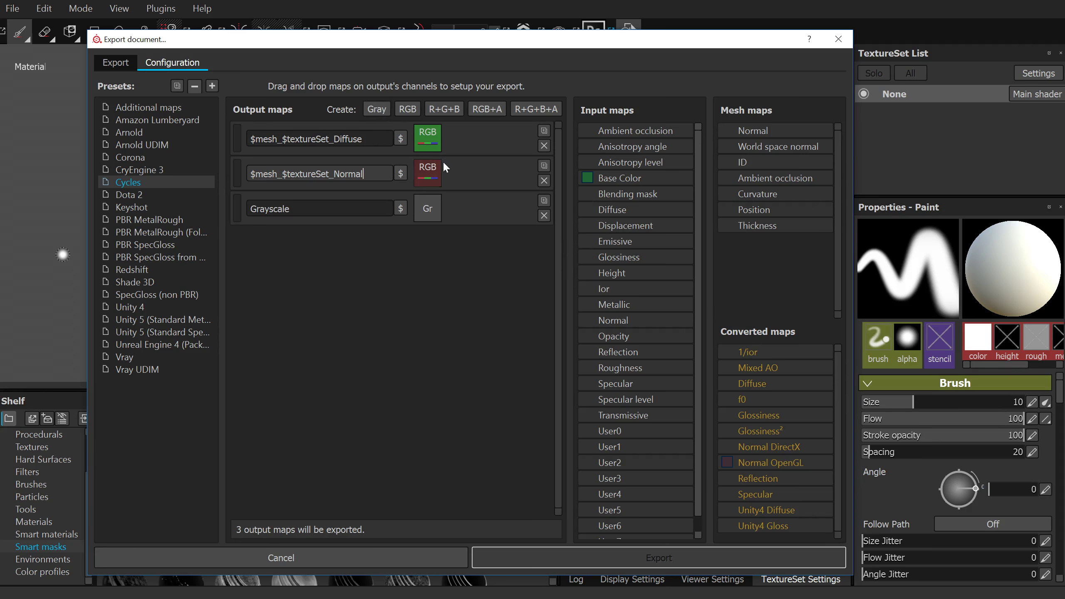
left_click(375, 113)
double_click(306, 210)
key("ctrl+v")
double_click(343, 207)
type("Metallic")
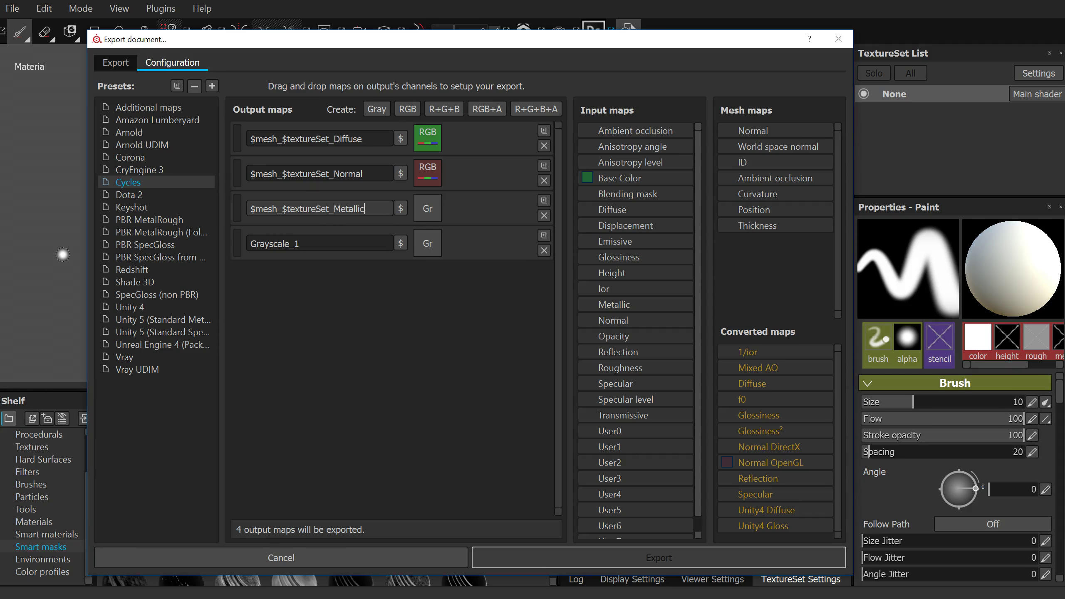
double_click(275, 244)
key("ctrl+v")
left_click_drag(331, 243, 428, 263)
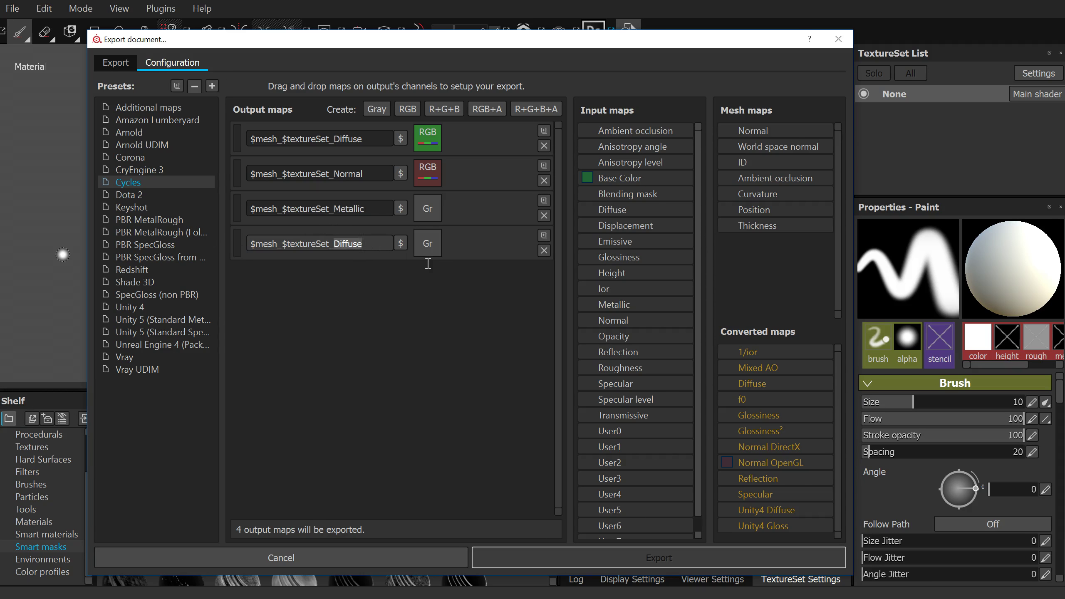
type("Roughness")
Step: Feed the Metallic and Roughness gray channels into their matching grayscale outputs
left_click_drag(609, 304, 427, 204)
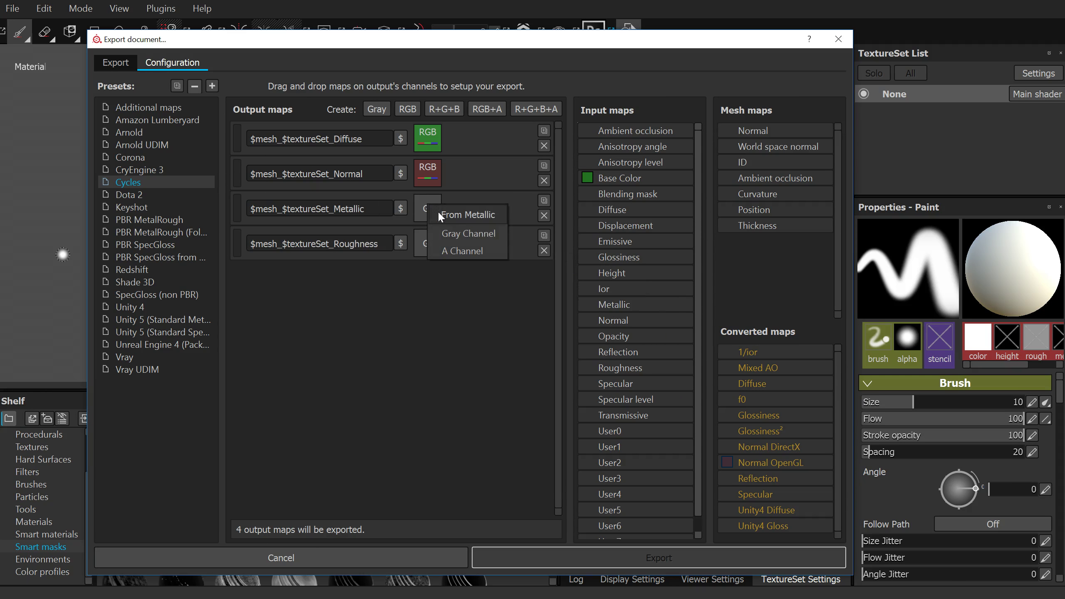
left_click(462, 233)
left_click_drag(605, 369, 426, 245)
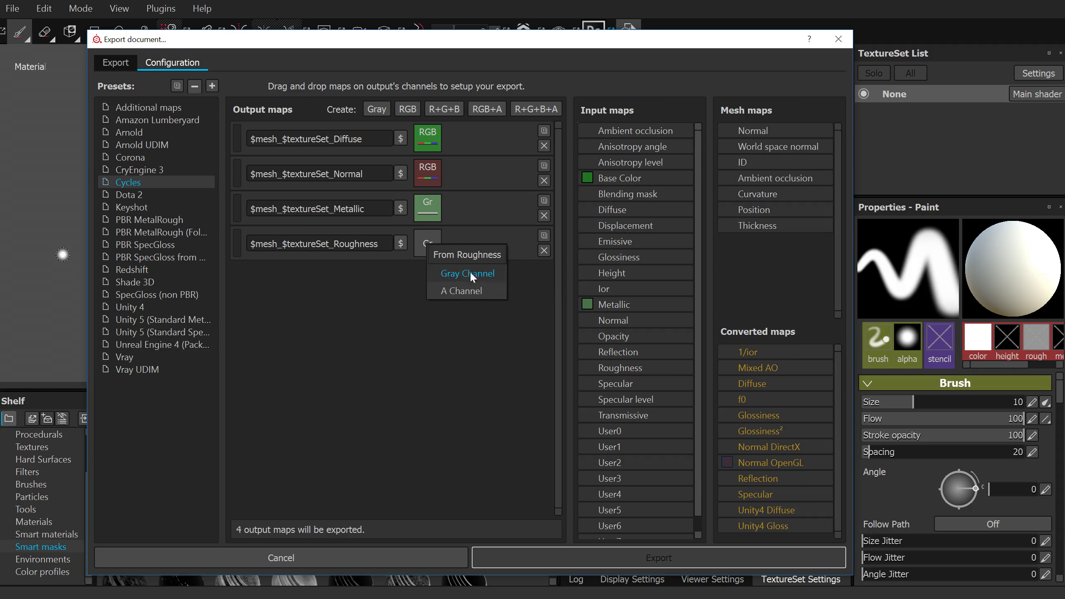
left_click(459, 273)
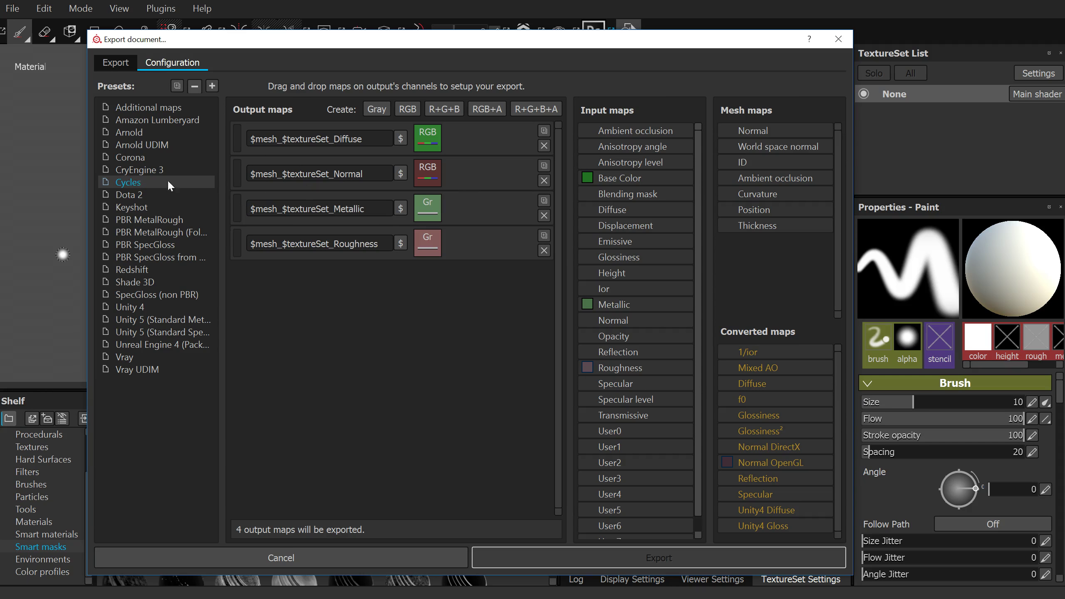
Step: Export the textures using the Cycles output preset
left_click(114, 60)
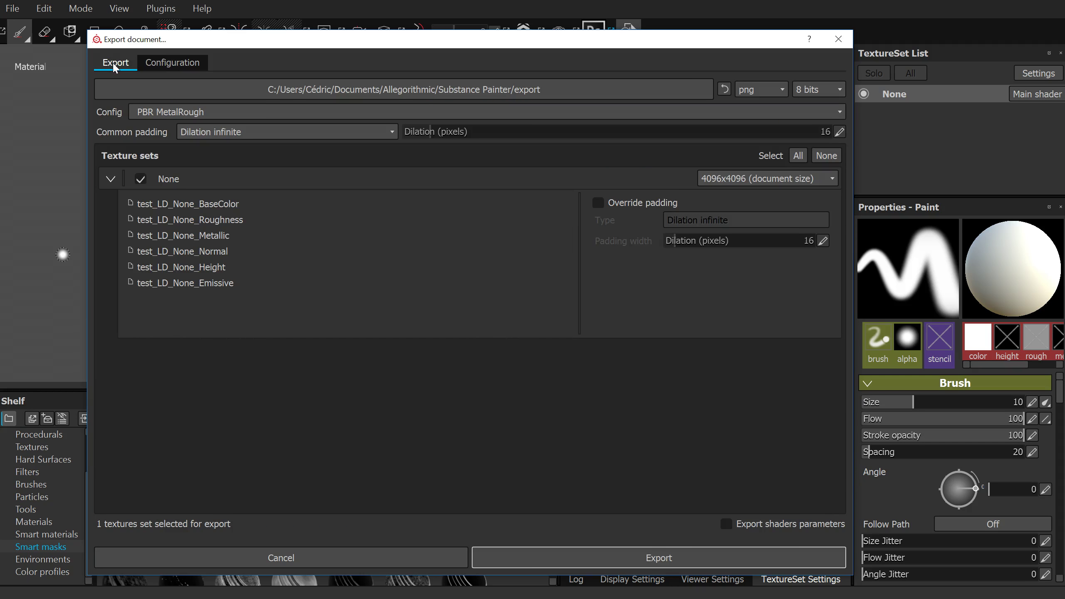
left_click(180, 113)
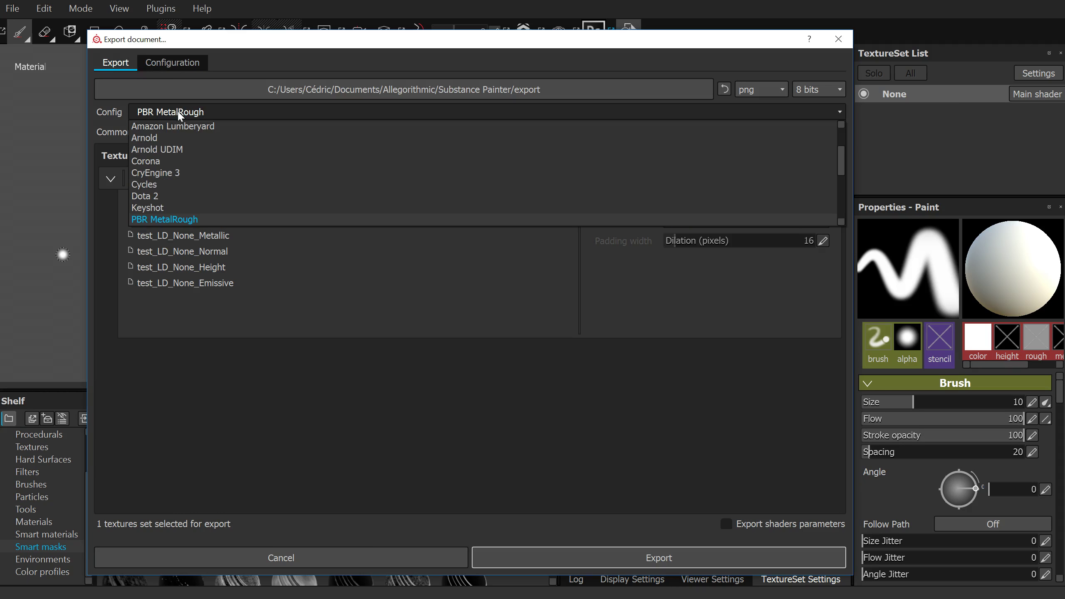
left_click(145, 185)
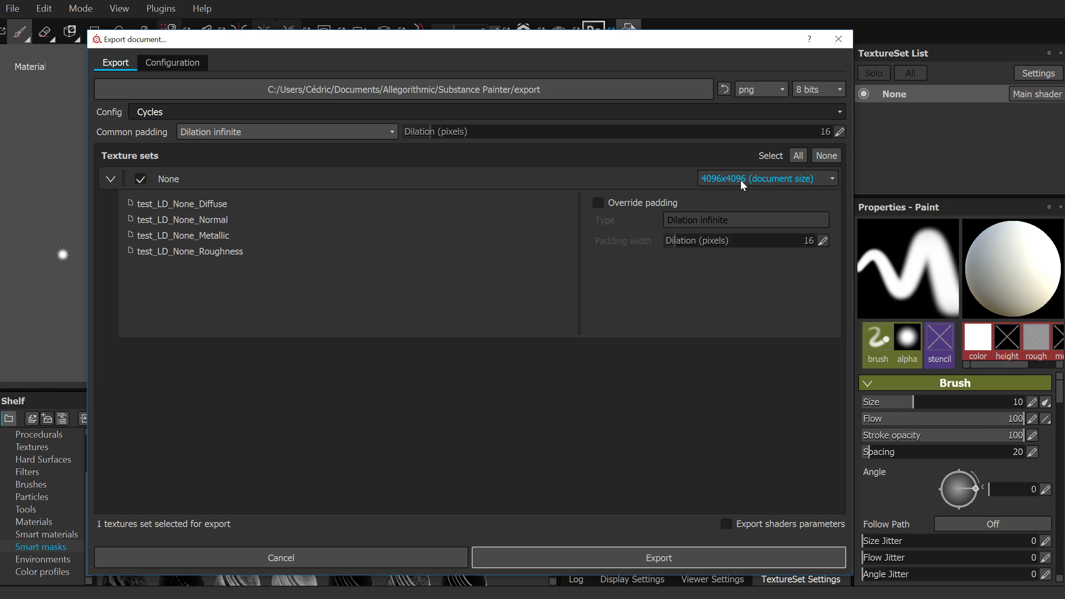
left_click(658, 559)
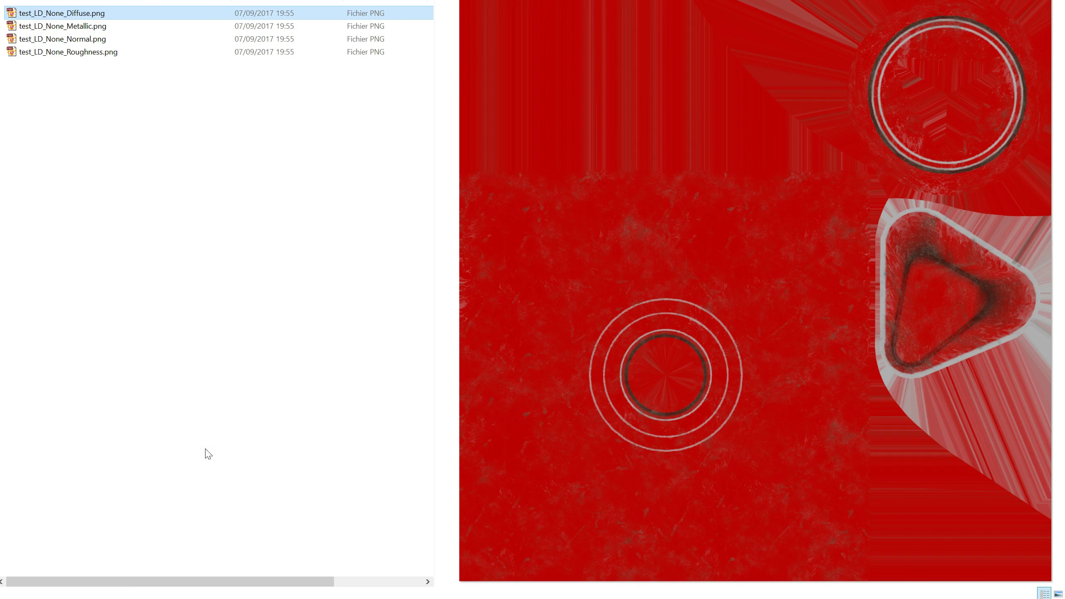
Step: Preview the exported Metallic, Normal and Roughness PNGs, then view the Normal map full size
left_click(71, 28)
left_click(75, 42)
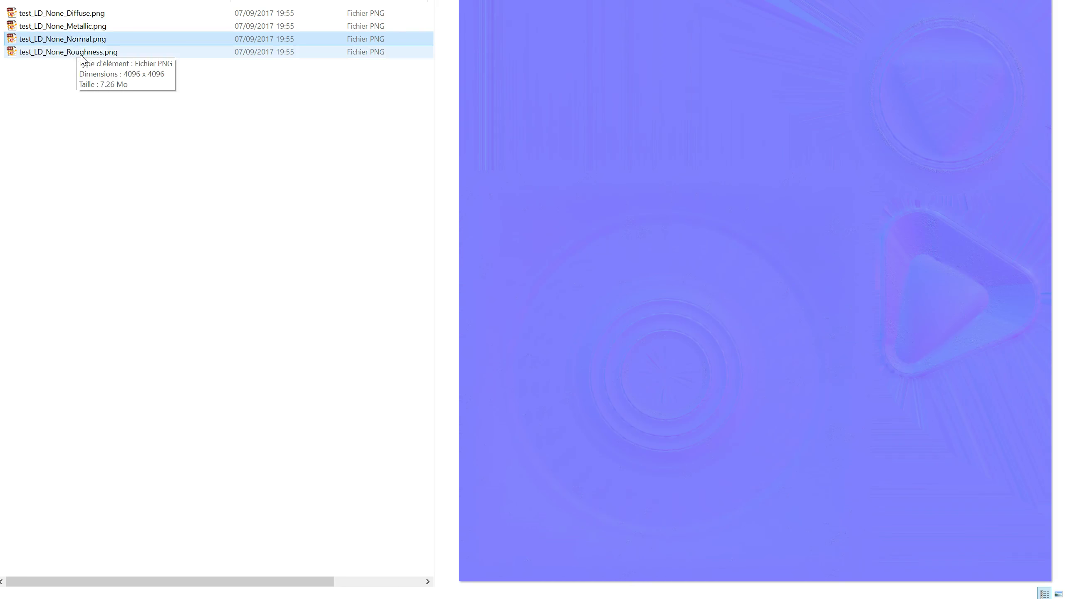
left_click(81, 54)
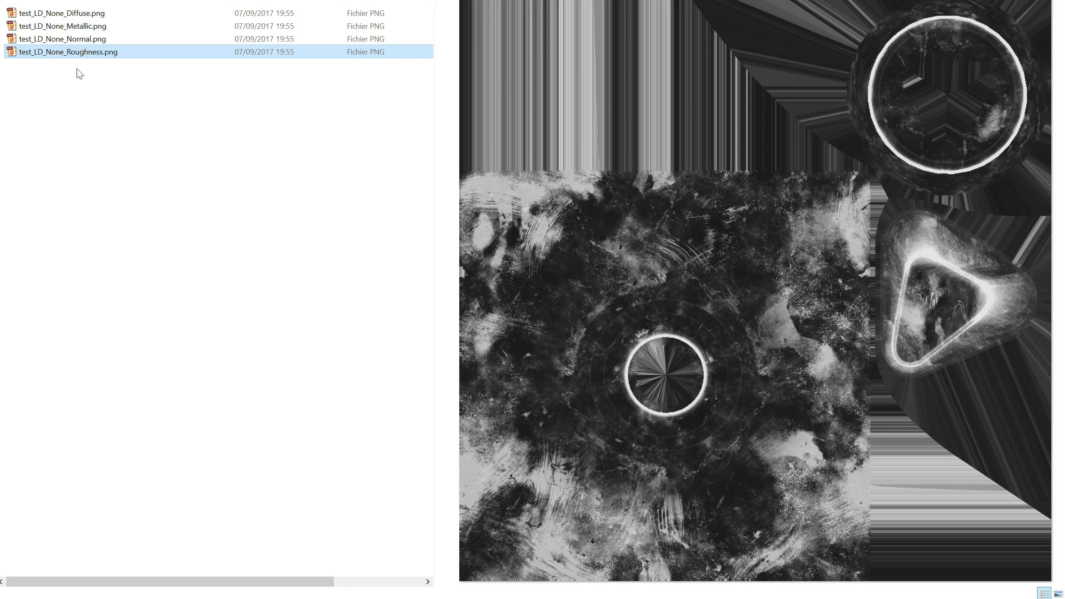
left_click(83, 40)
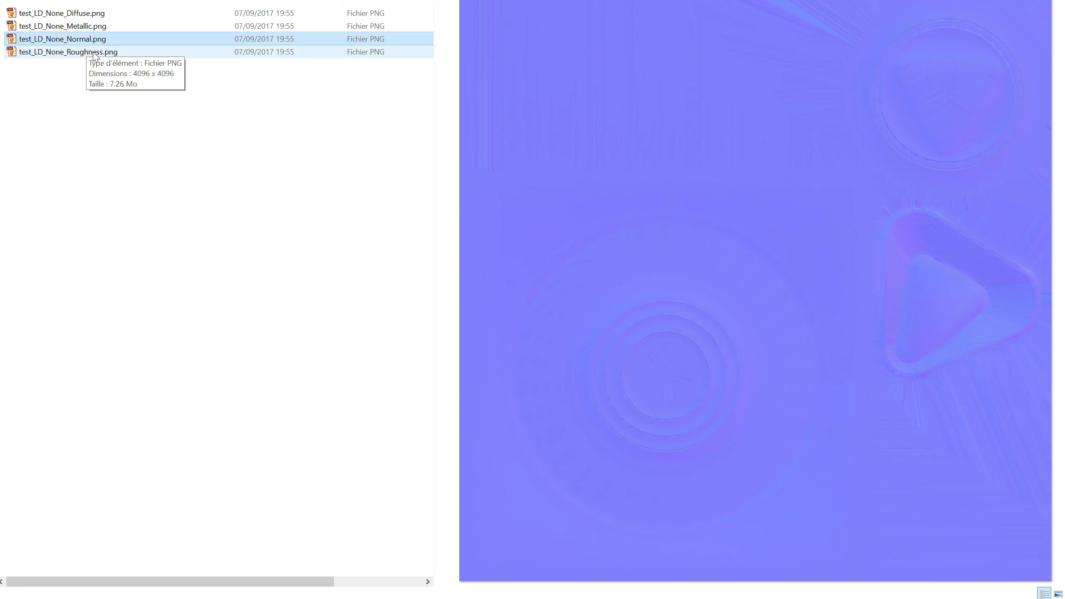
key("Return")
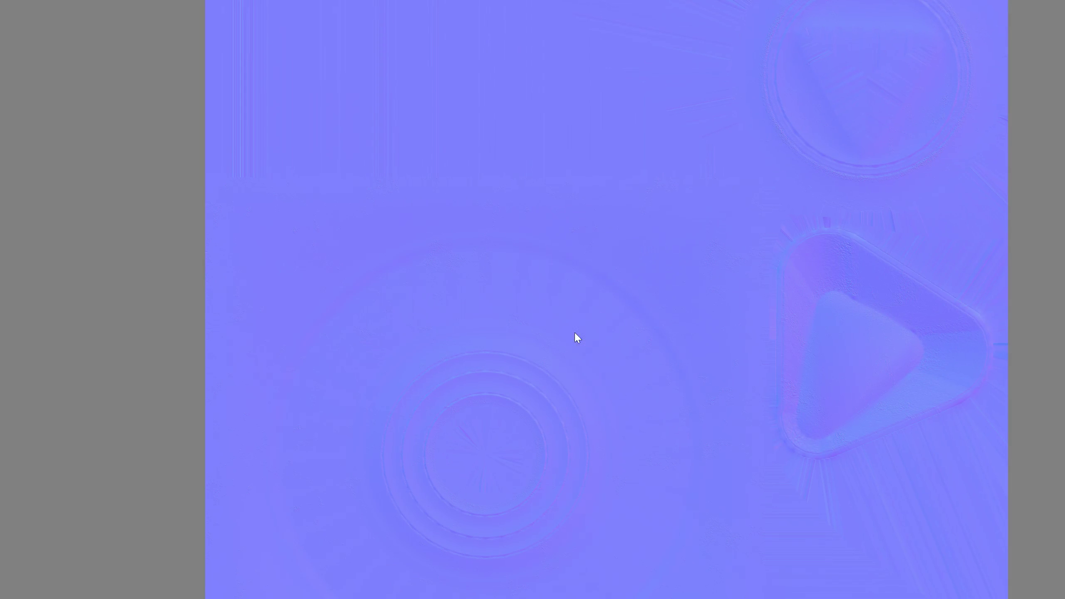
scroll(549, 399, "up", 5)
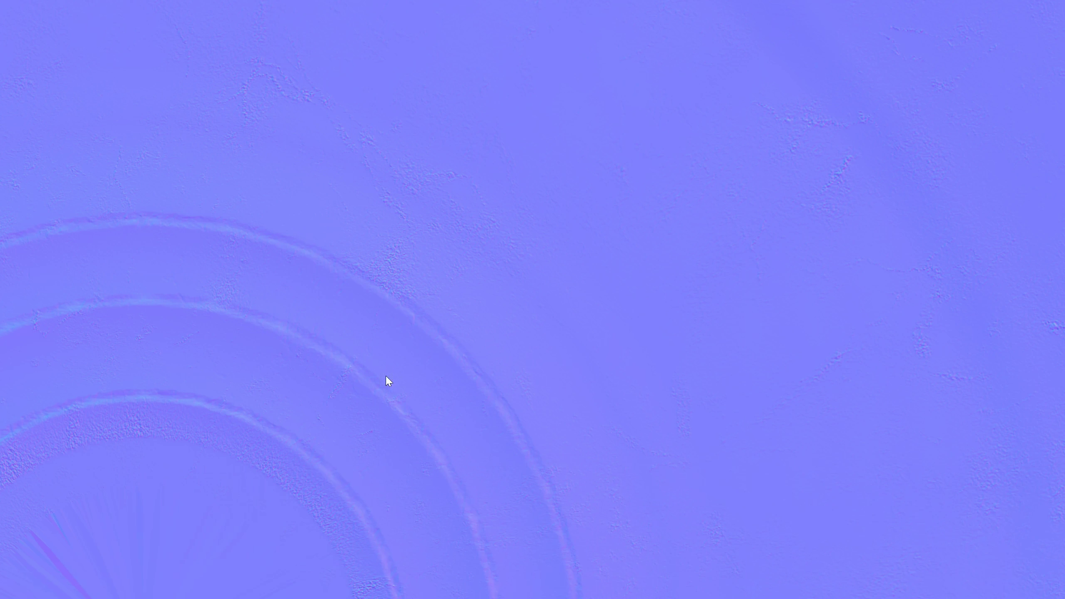
scroll(544, 360, "down", 3)
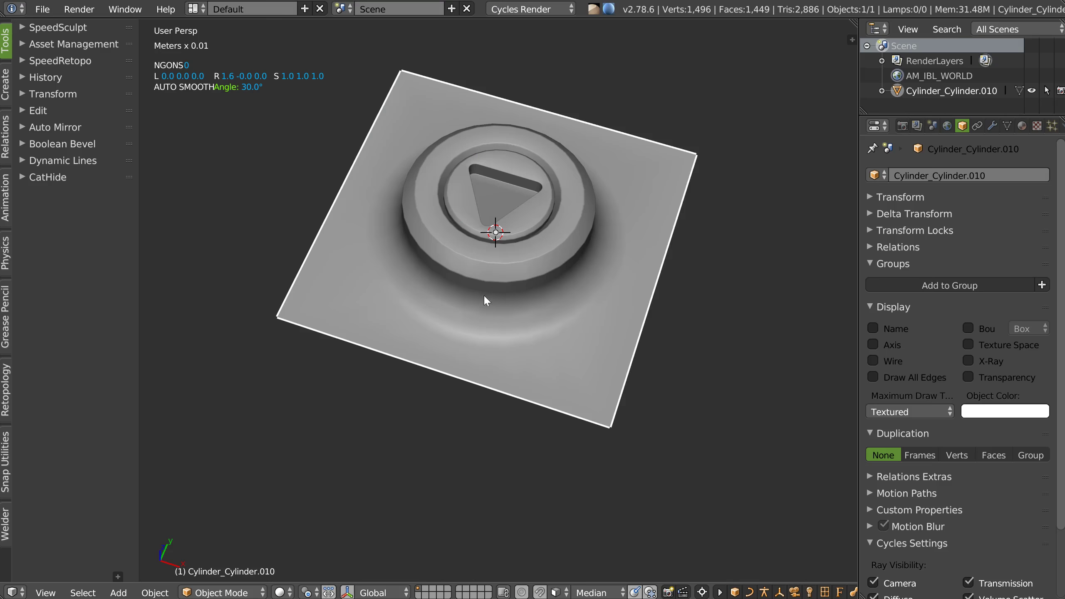
middle_click_drag(483, 294, 451, 268)
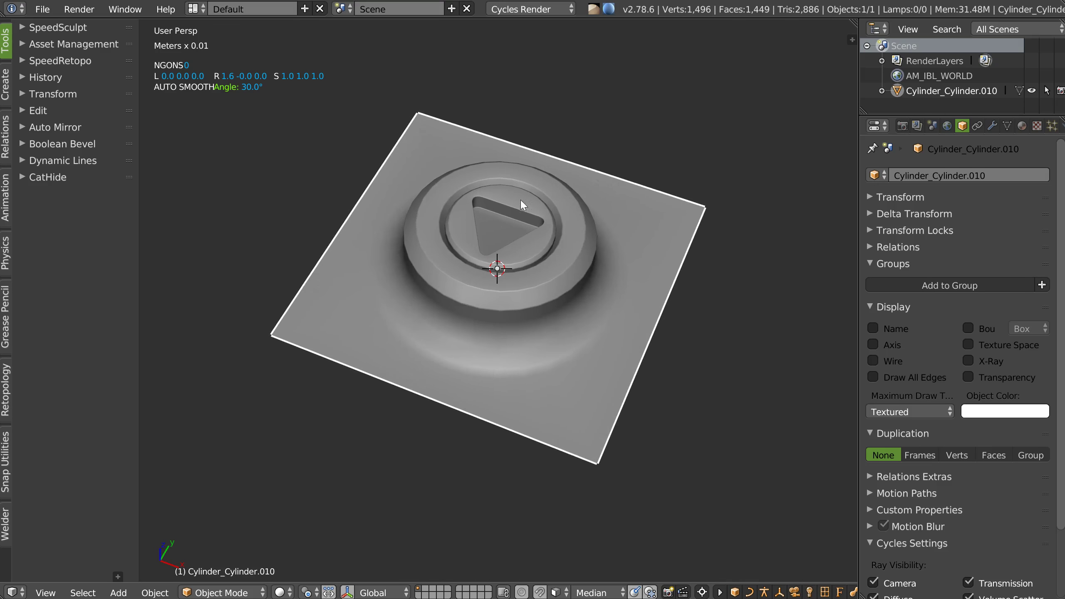
Step: Zoom in on the button, toggling the wireframe overlay on and back off
scroll(451, 273, "up", 1)
scroll(451, 285, "up", 1)
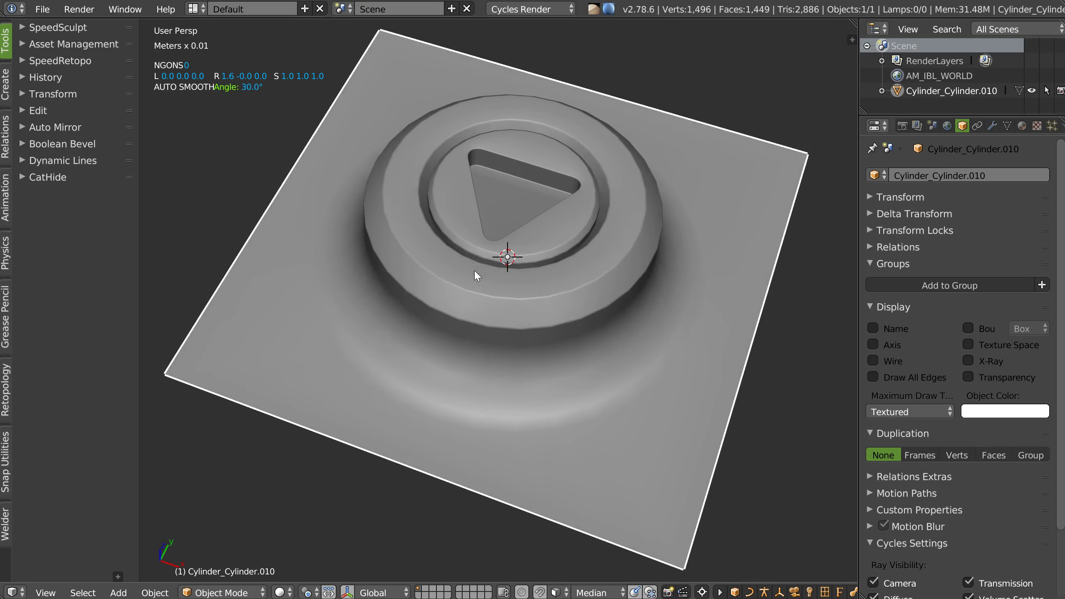
scroll(451, 298, "up", 1)
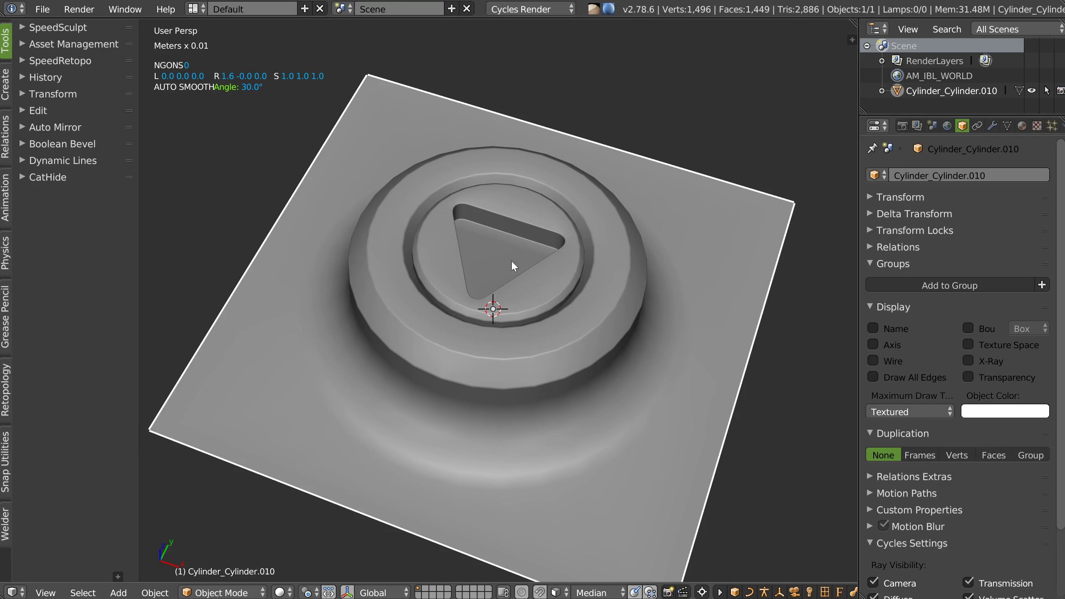
key("shift+alt+w")
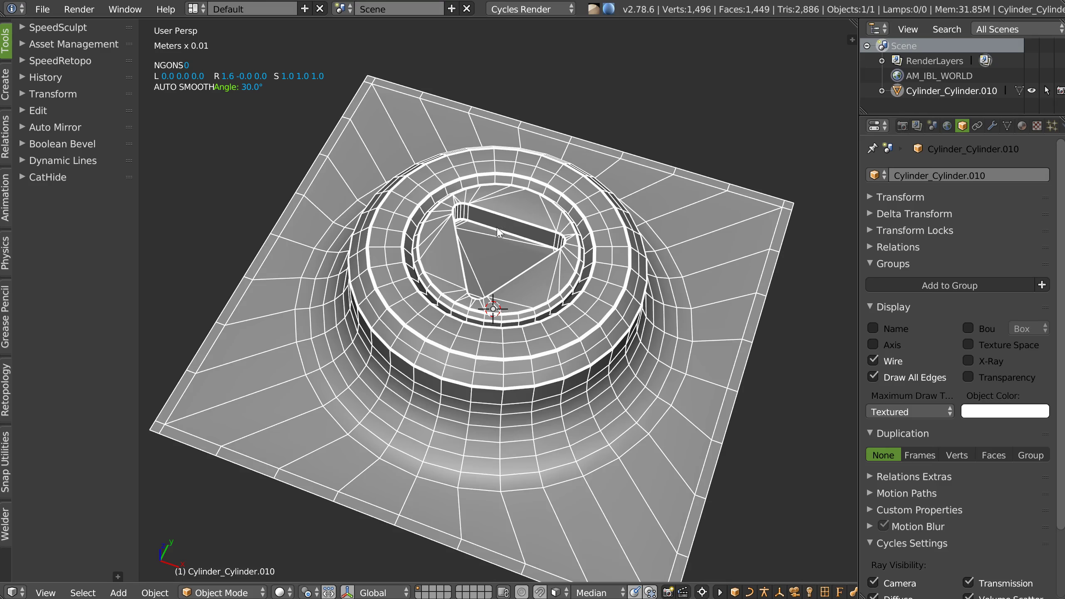
scroll(481, 235, "up", 1)
scroll(485, 195, "up", 1)
key("shift+alt+w")
left_click(589, 281)
Step: Split the 3D view and turn the upper area into the shader node editor
scroll(589, 282, "down", 3)
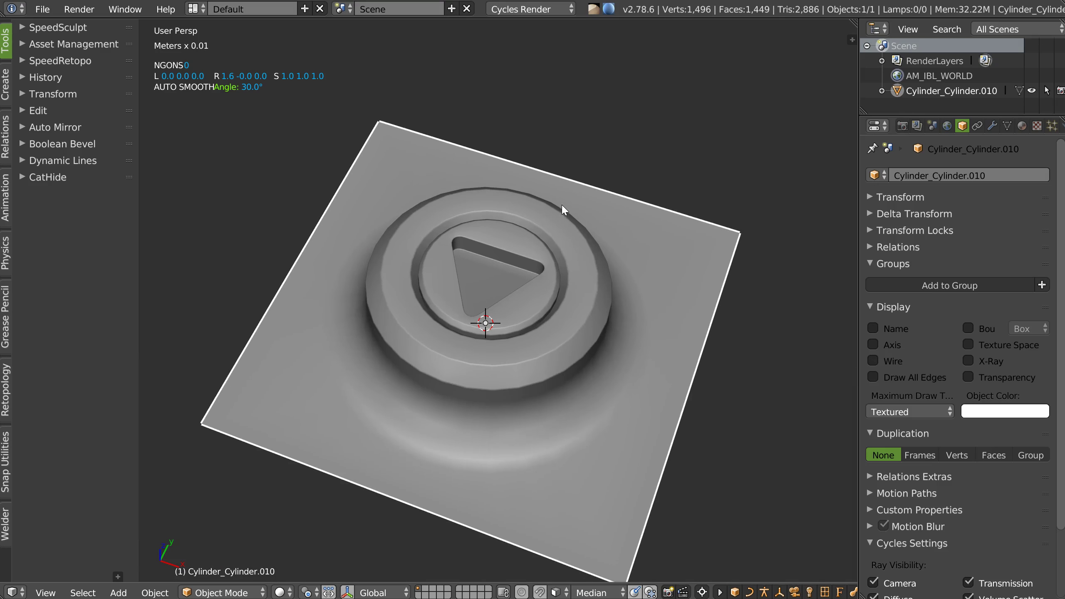
key("ctrl+alt+space")
key("shift+F3")
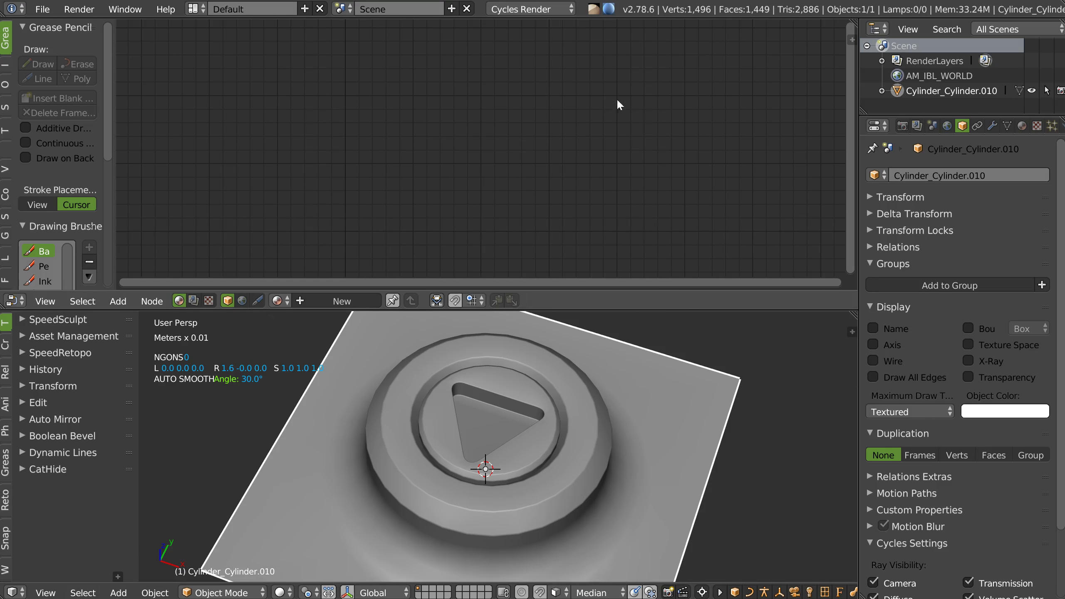
Step: Create a new button material driven by a Principled BSDF, deleting the default Diffuse BSDF
left_click(342, 301)
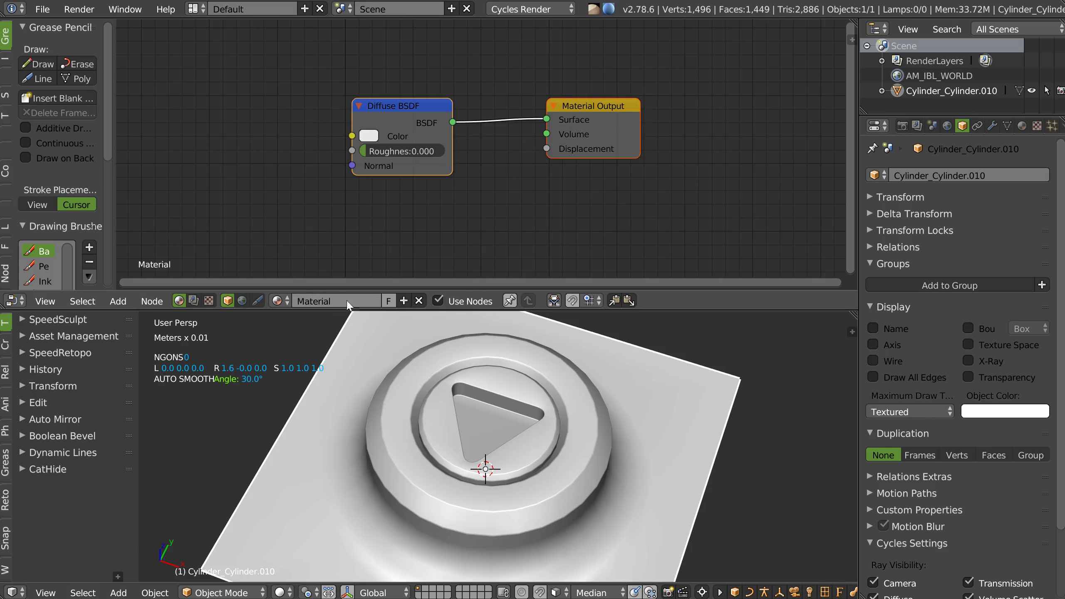
middle_click_drag(434, 184, 499, 213)
key("shift+a")
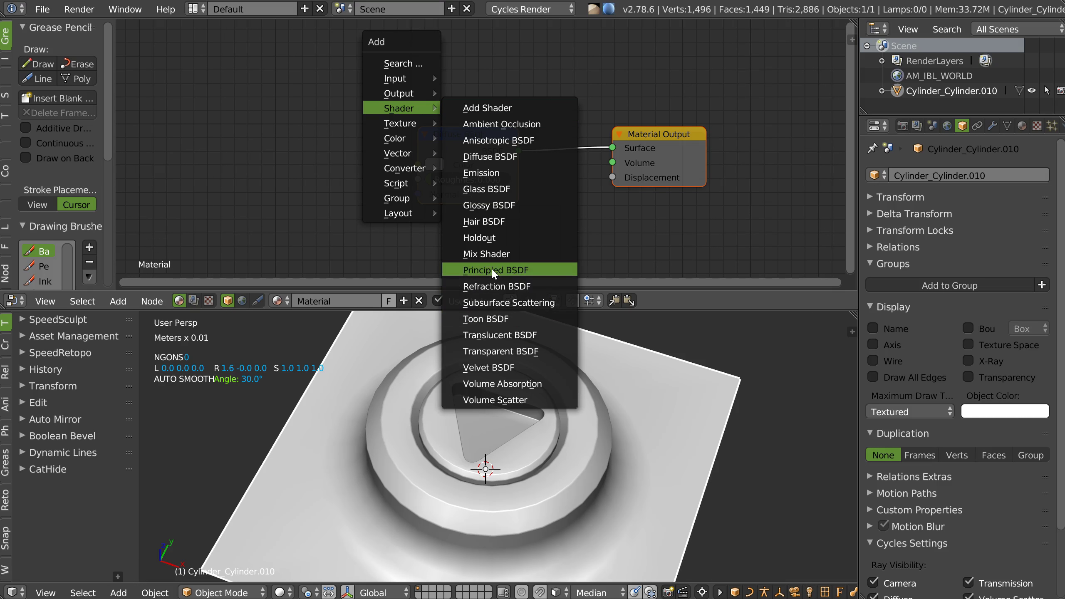
left_click(490, 268)
left_click(363, 148)
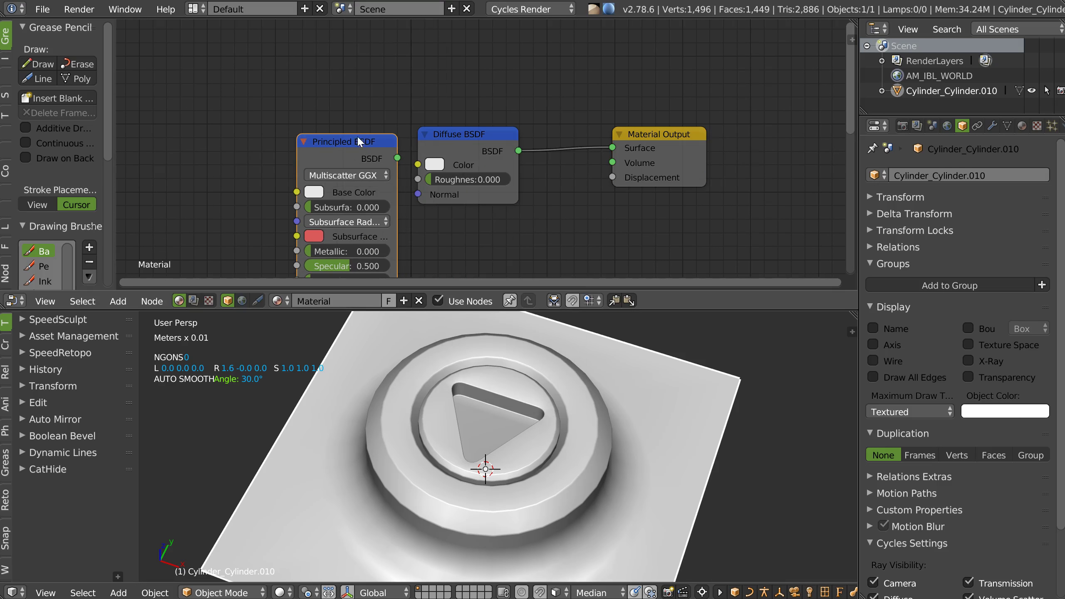
left_click_drag(480, 134, 453, 54)
key("x")
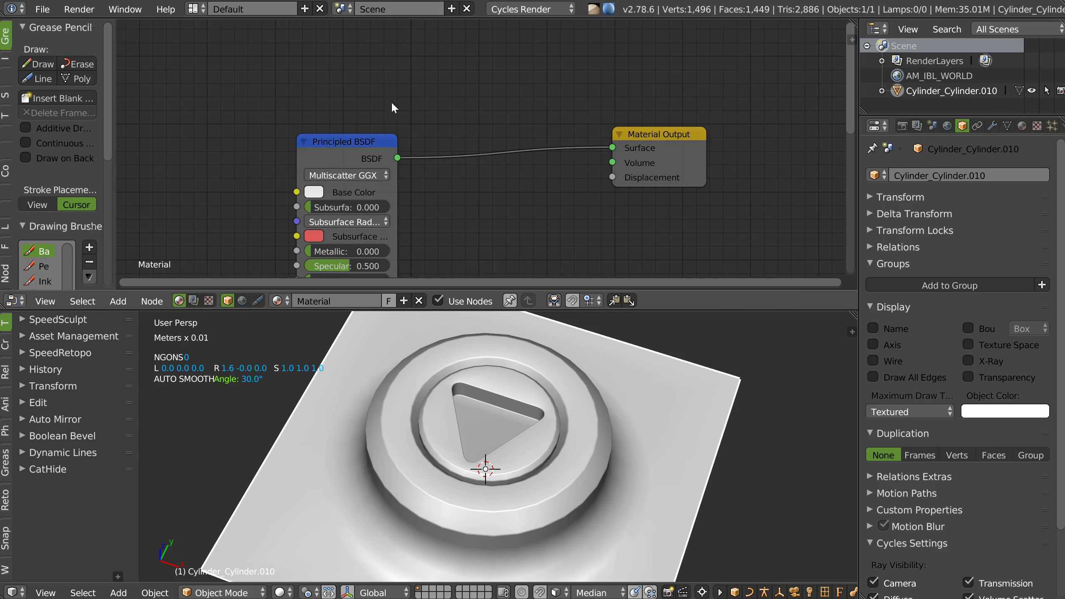
Step: Darken the Principled BSDF base colour to near-black and switch the viewport to Rendered shading
left_click_drag(347, 141, 476, 35)
scroll(524, 145, "down", 1)
scroll(524, 145, "down", 1)
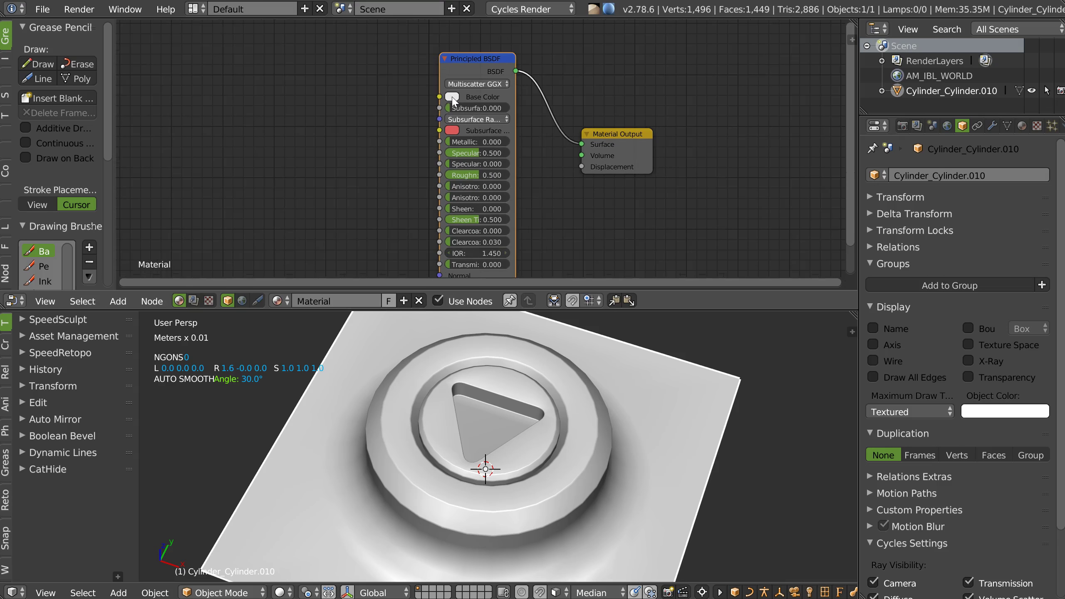
left_click(452, 96)
left_click_drag(538, 148, 535, 170)
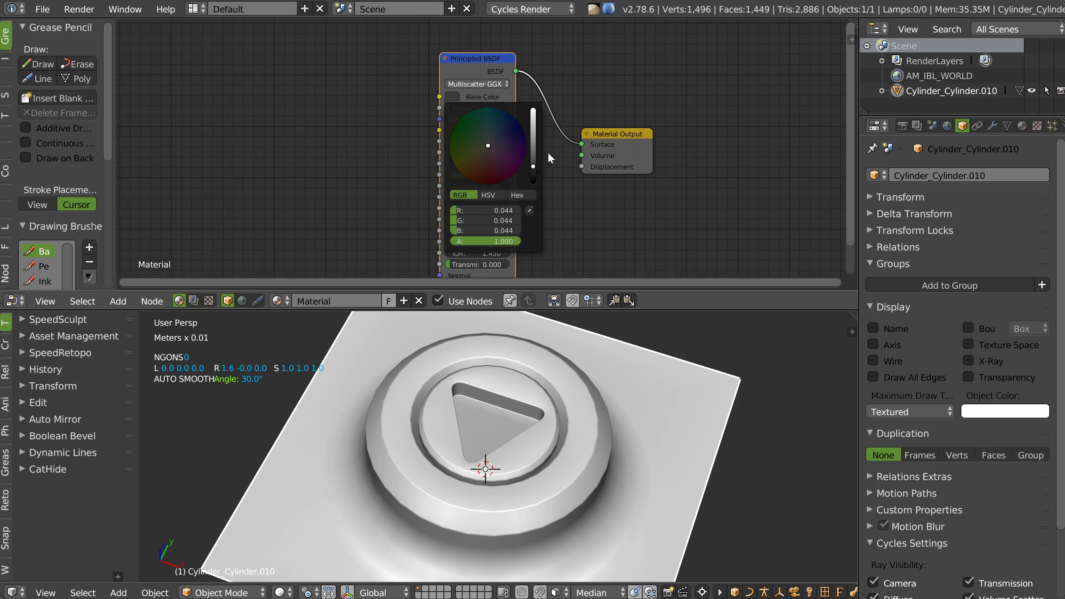
left_click(78, 336)
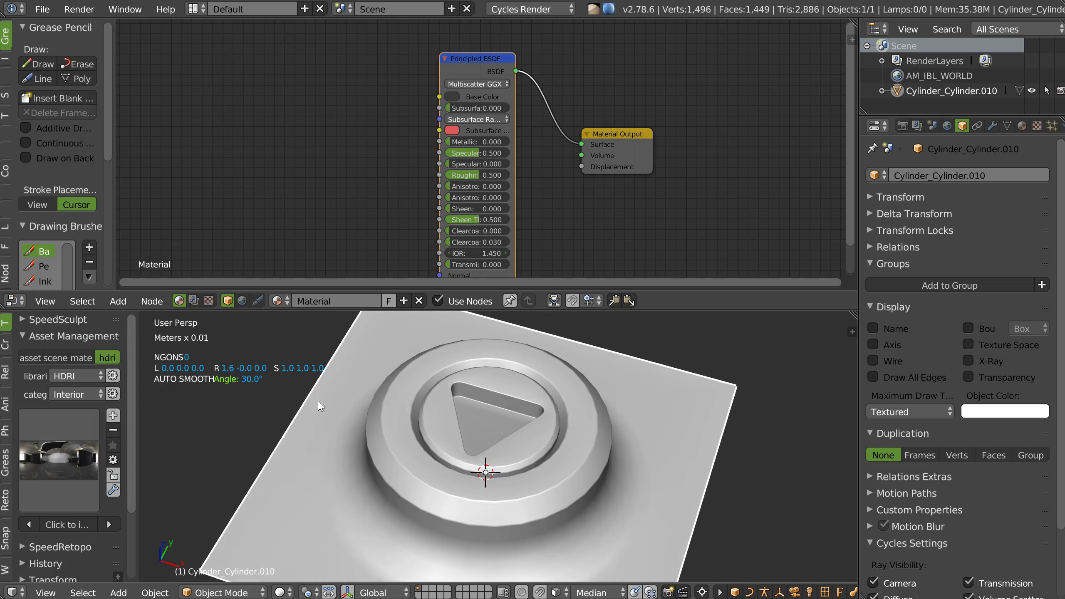
key("z")
left_click(538, 402)
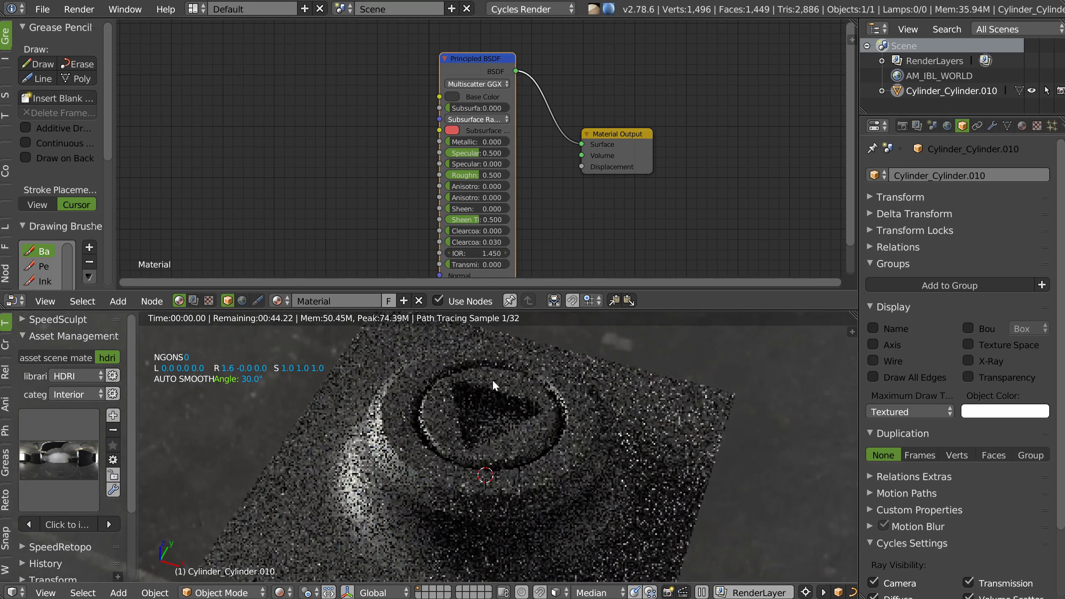
Step: Set the Principled BSDF Roughness to 0.198 and Metallic to 0.382, recentring the node view
left_click_drag(471, 177, 451, 180)
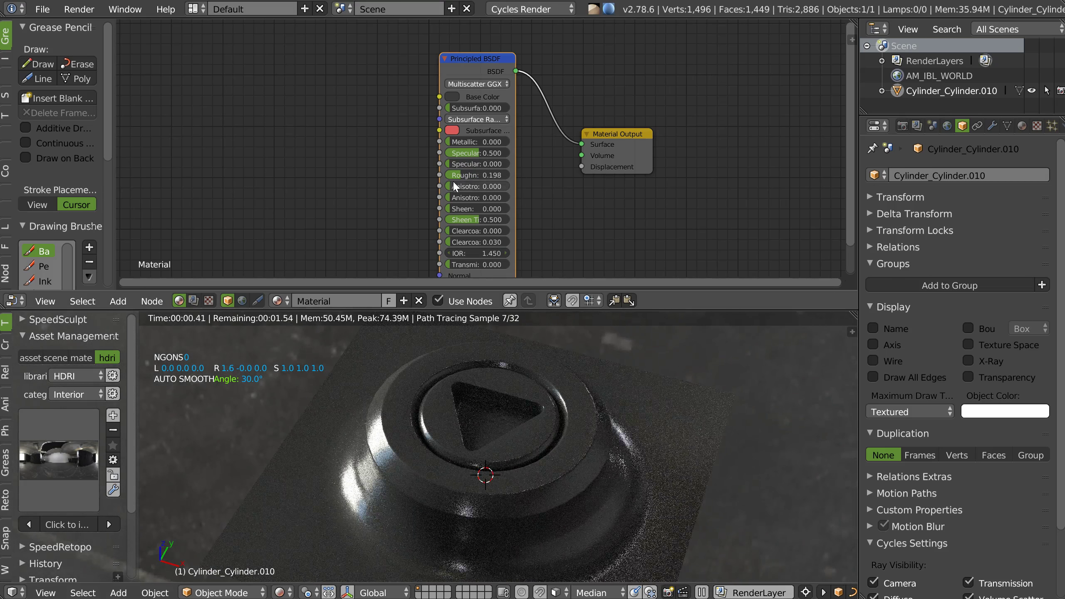
left_click_drag(456, 142, 495, 147)
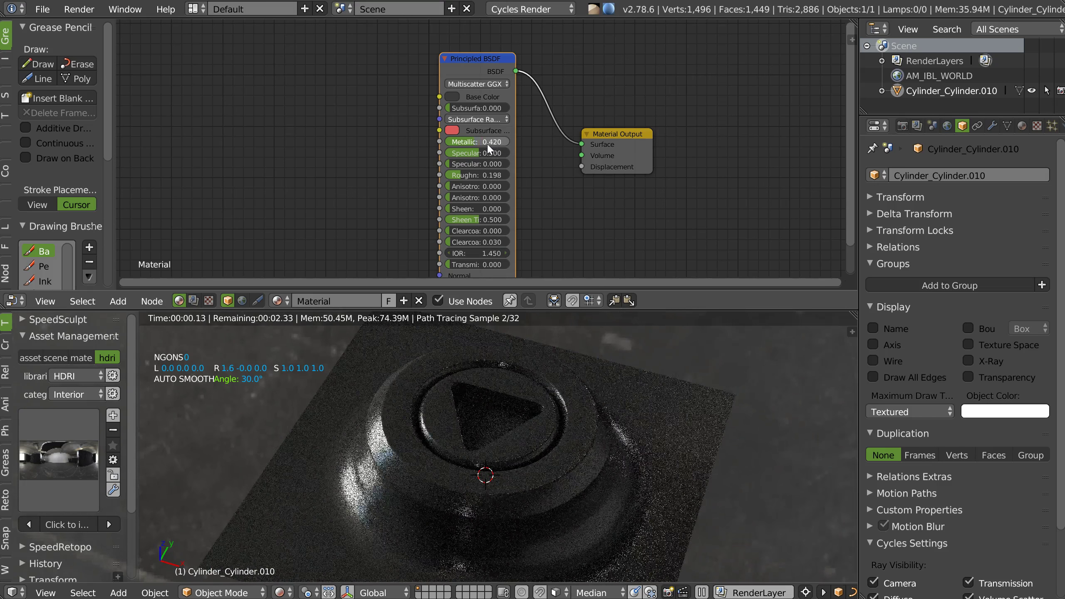
mouse_move(503, 188)
middle_mouse_down()
mouse_move(479, 146)
mouse_move(460, 150)
middle_mouse_up()
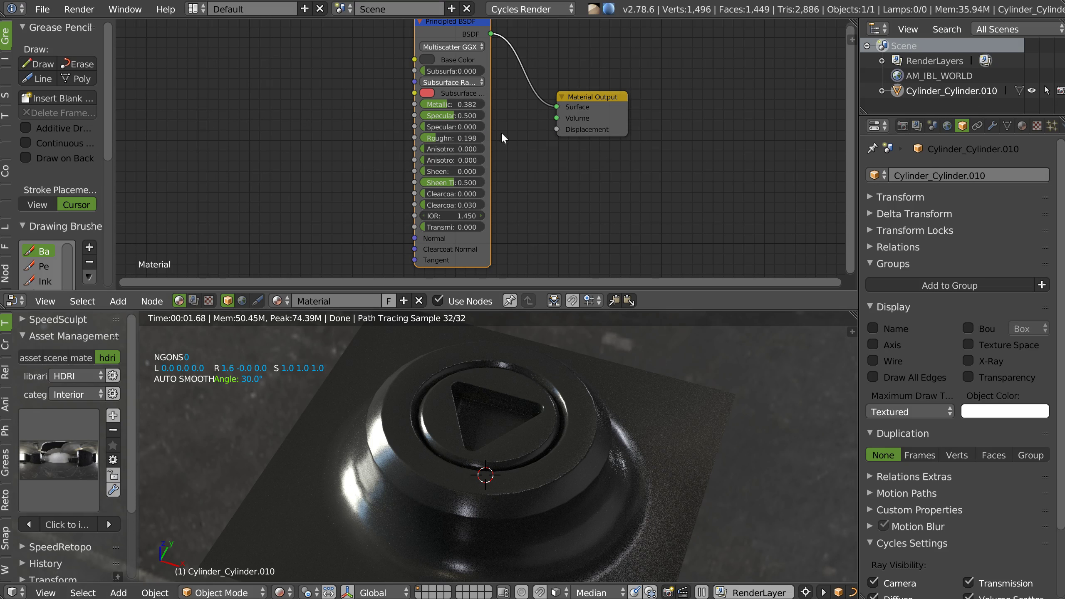
middle_click_drag(451, 73, 467, 84)
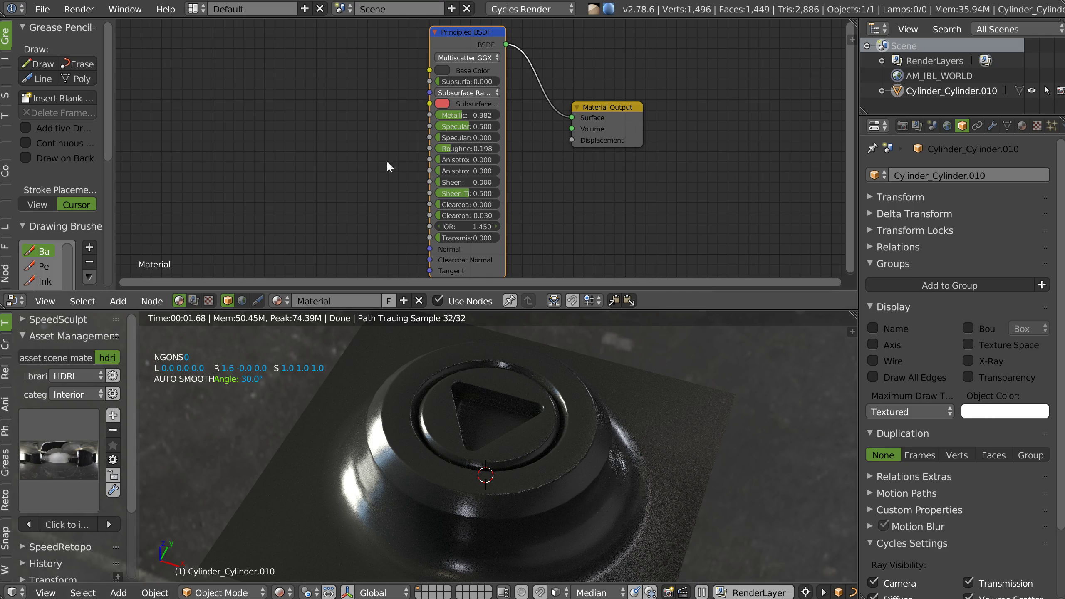
middle_click_drag(475, 148, 485, 147)
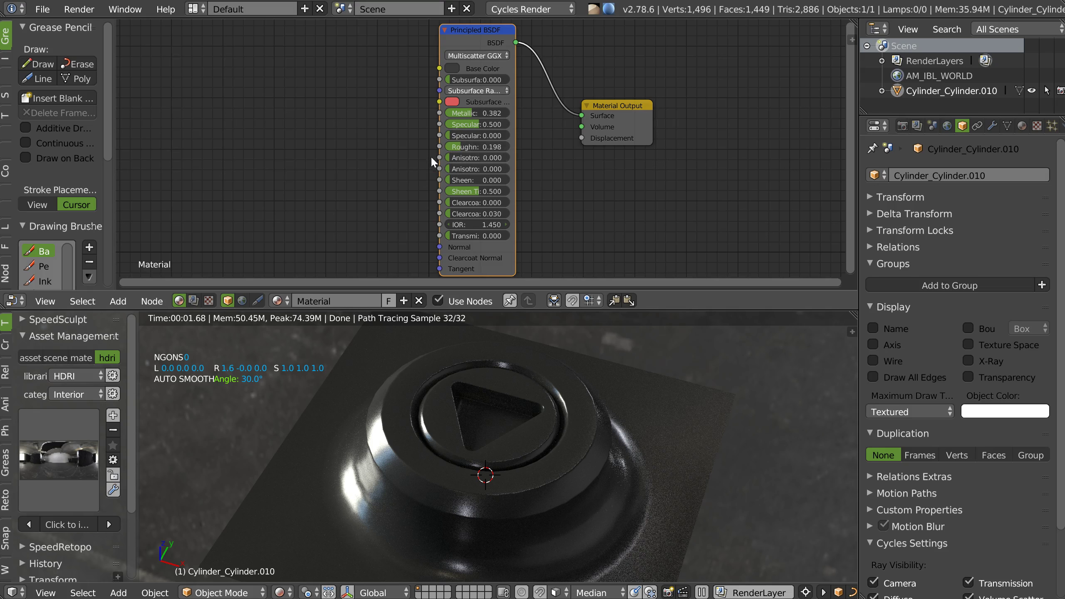
middle_click_drag(431, 161, 476, 159)
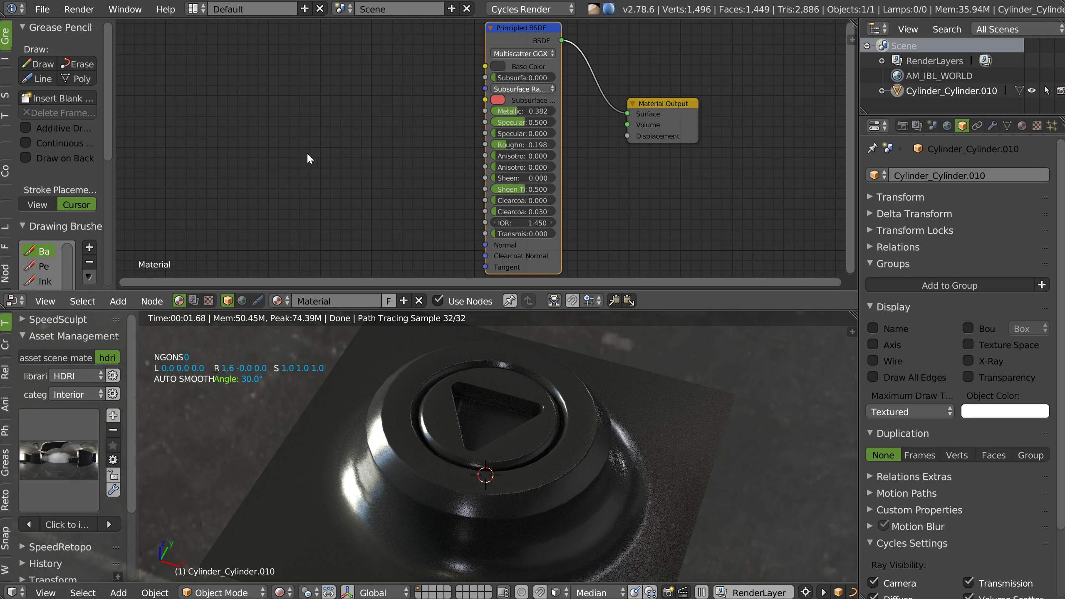
middle_click_drag(307, 157, 348, 162)
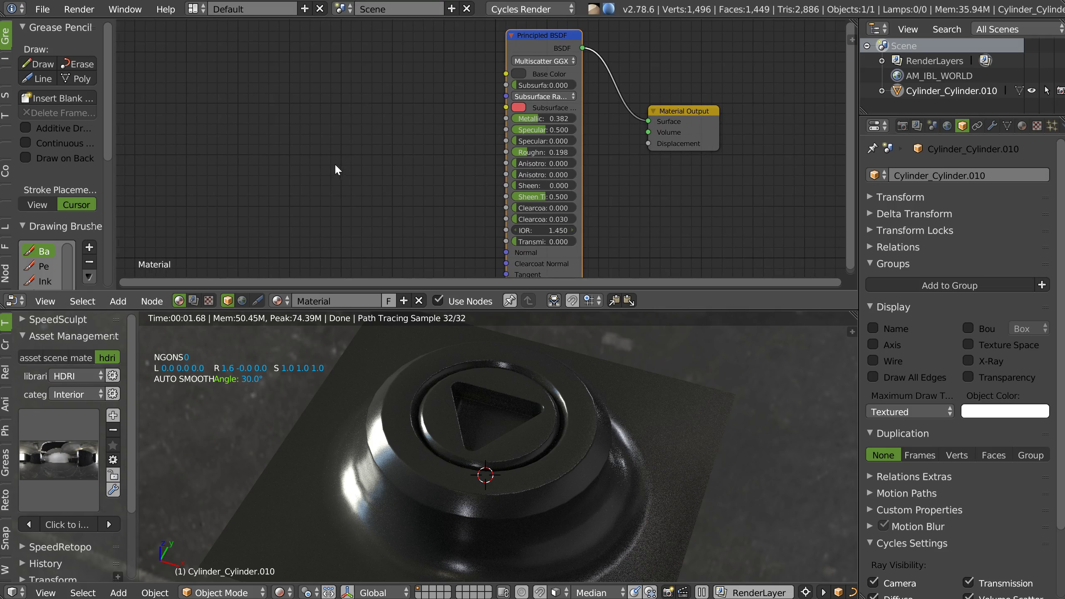
Step: Load all four texture maps from the maps folder as image texture nodes
key("shift+a")
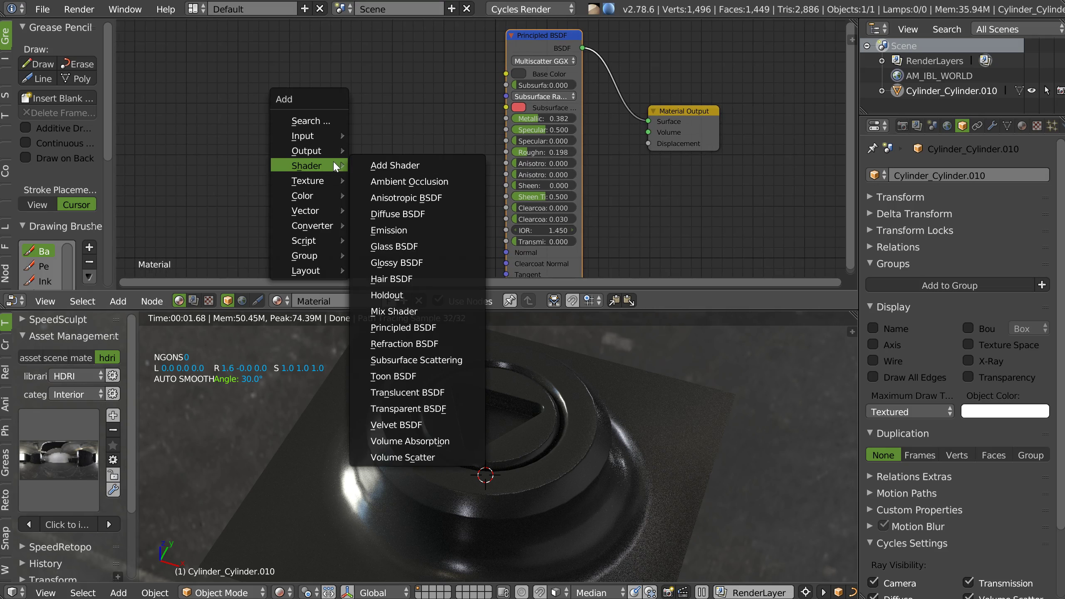
mouse_move(308, 181)
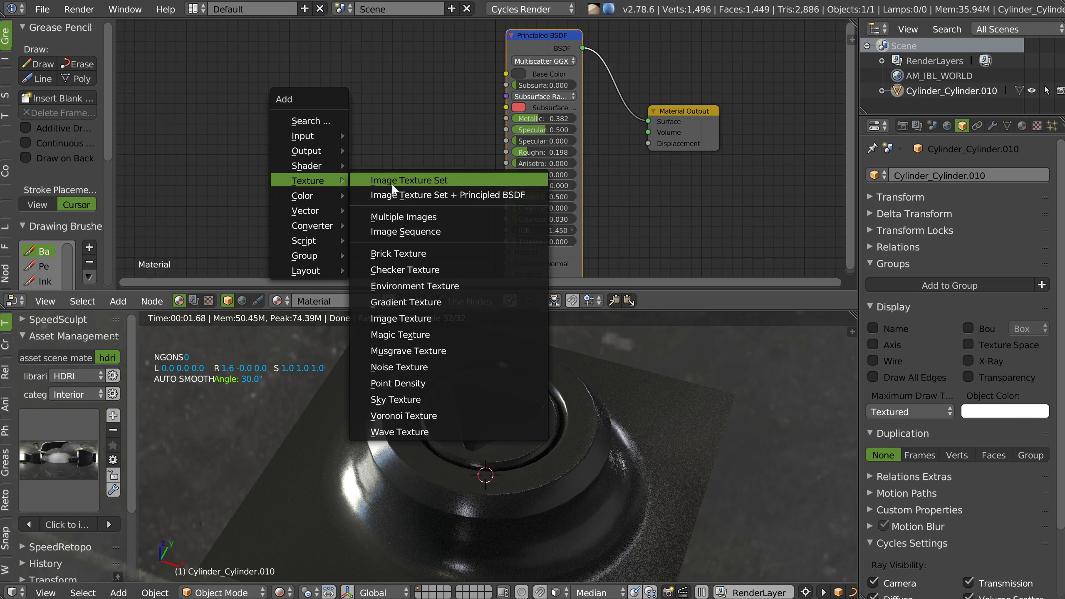
left_click(486, 195)
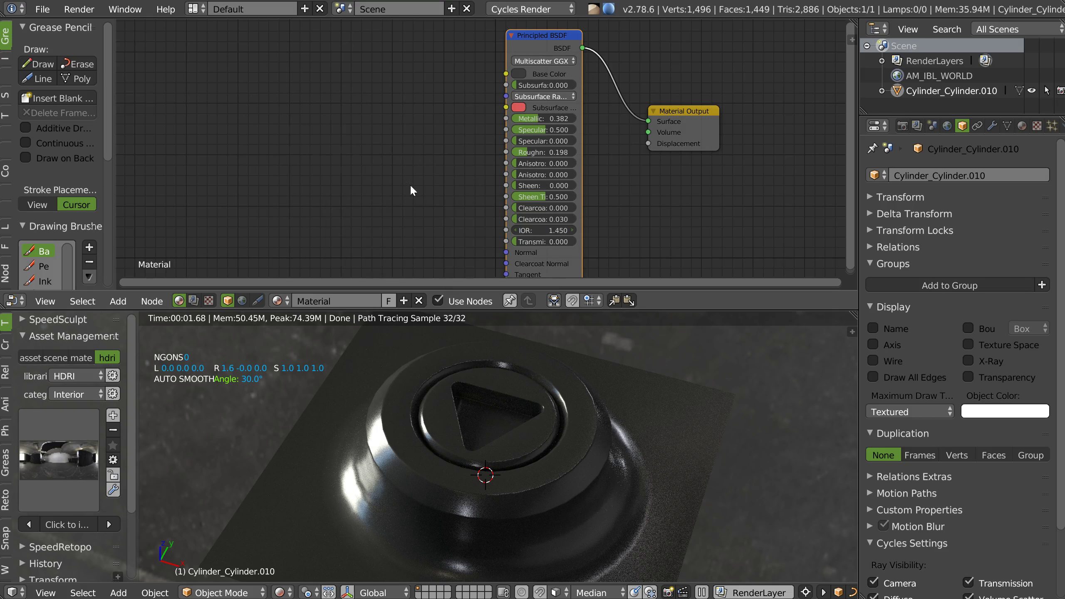
middle_click_drag(362, 149, 373, 153)
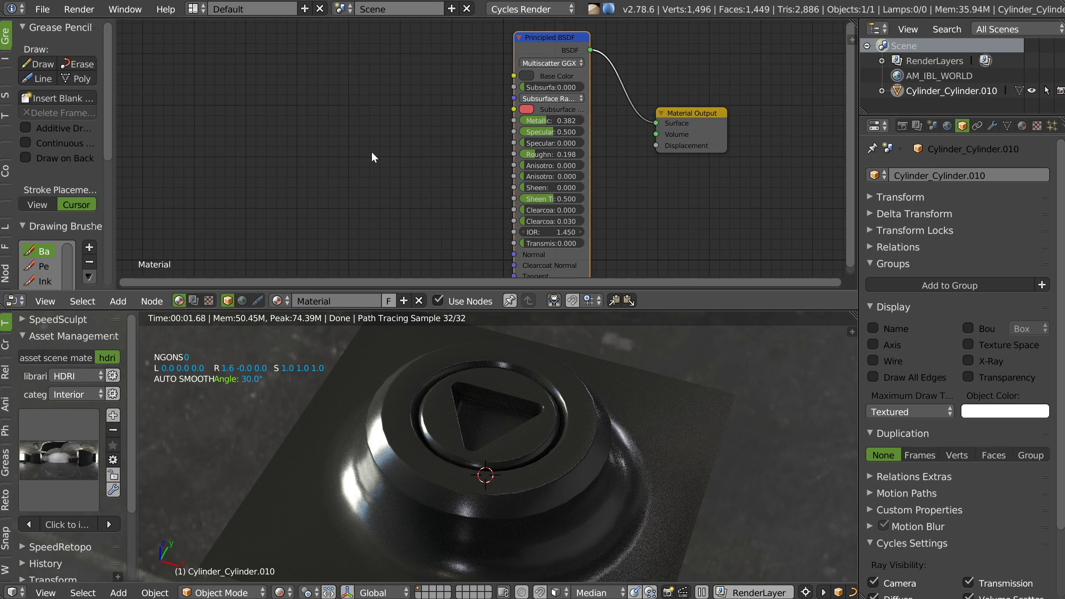
key("shift+a")
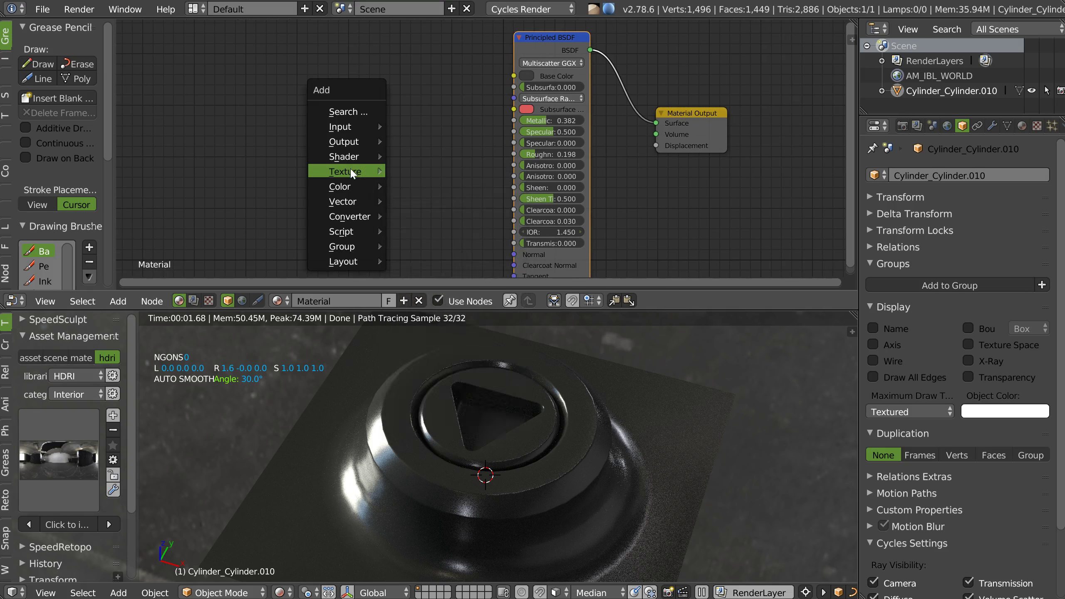
left_click(435, 206)
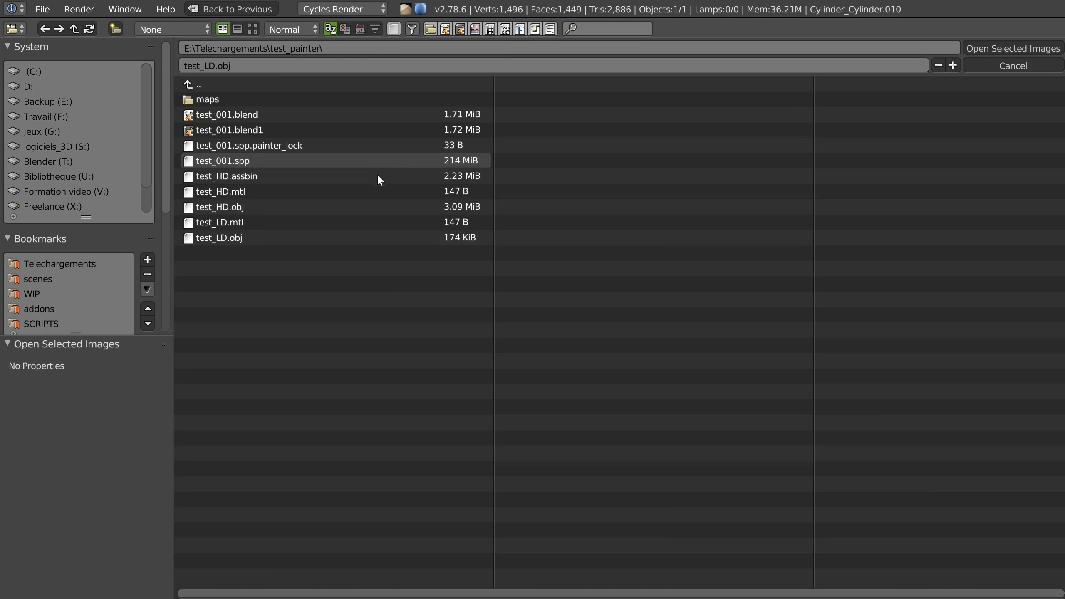
double_click(211, 101)
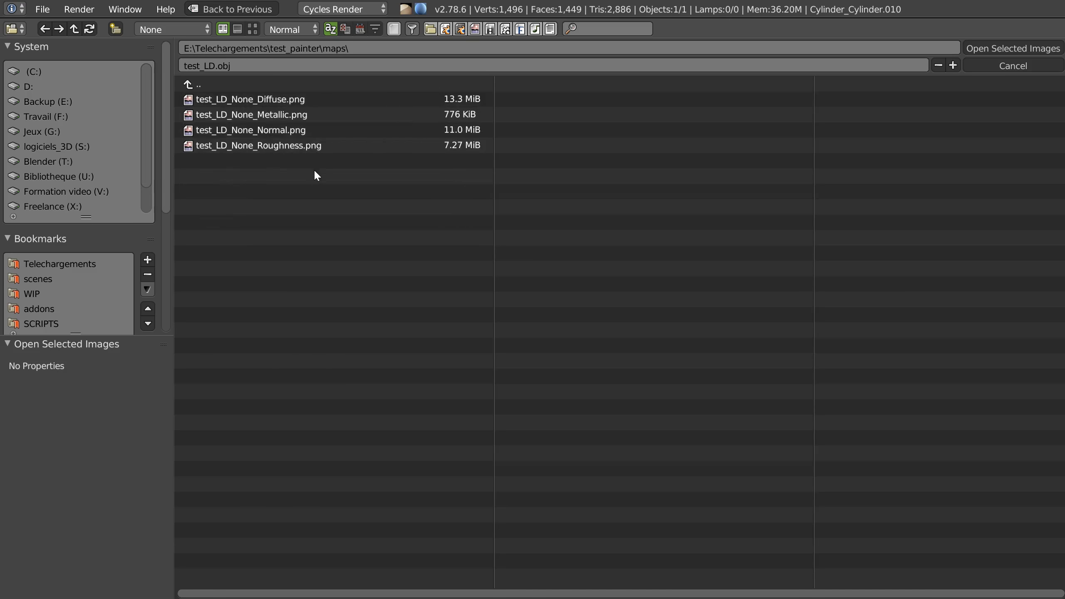
key("a")
left_click(1013, 48)
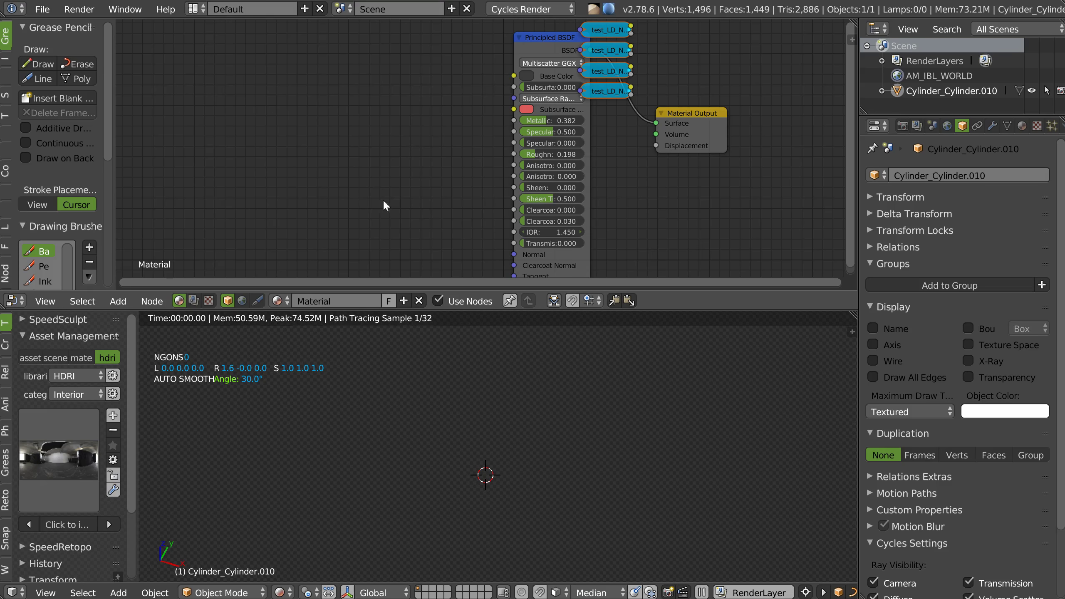
Step: Spread the texture nodes out at left and link the diffuse image to Base Color
left_click_drag(603, 94, 322, 232)
mouse_move(610, 74)
left_mouse_down()
mouse_move(362, 145)
mouse_move(307, 214)
left_mouse_up()
left_click_drag(596, 52, 302, 180)
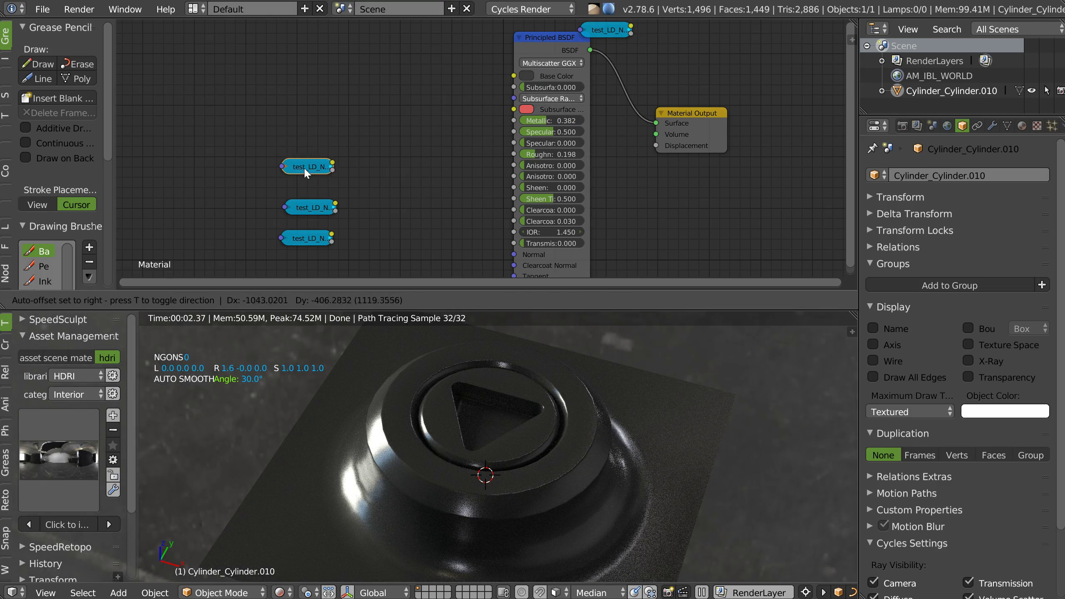
mouse_move(585, 30)
left_mouse_down()
mouse_move(253, 53)
mouse_move(236, 24)
left_mouse_up()
left_click_drag(290, 82, 313, 82)
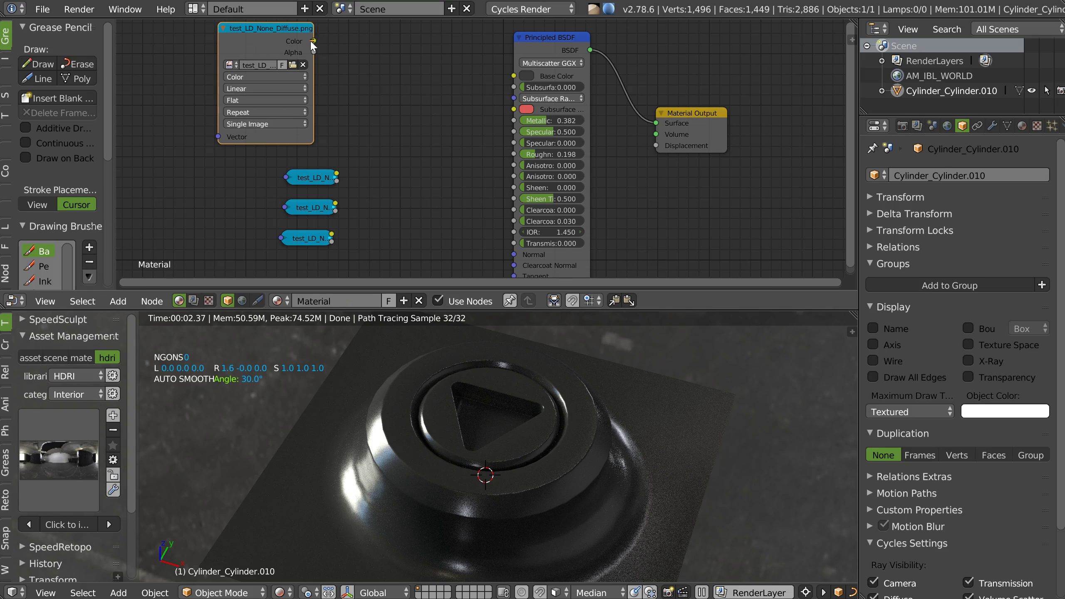
left_click_drag(313, 41, 514, 75)
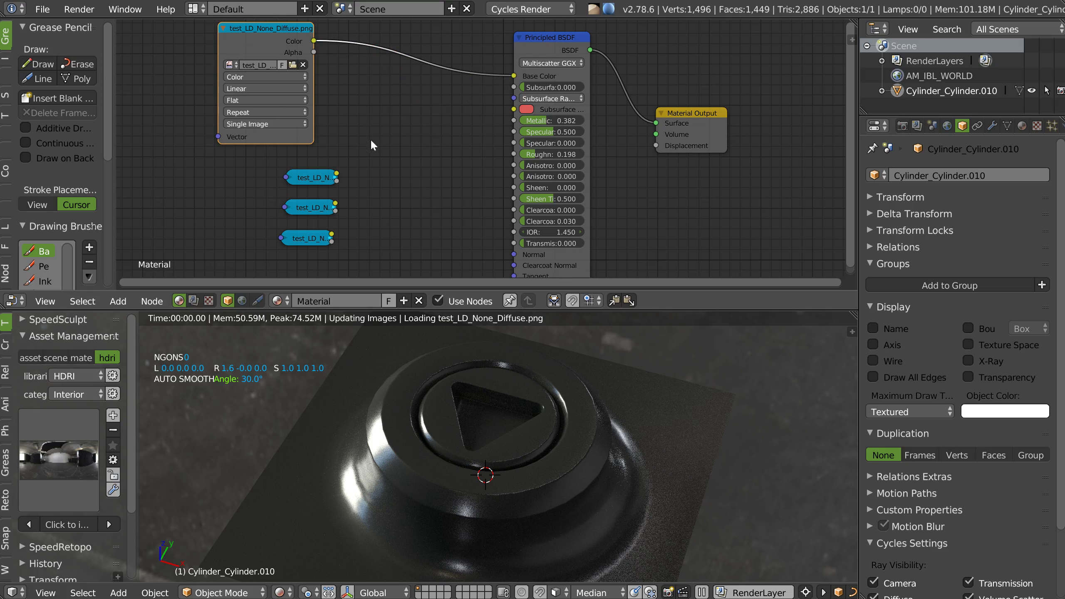
Step: Expand the metallic image node and link it to the Principled BSDF's Metallic input
left_click(291, 176)
left_click_drag(355, 206, 317, 188)
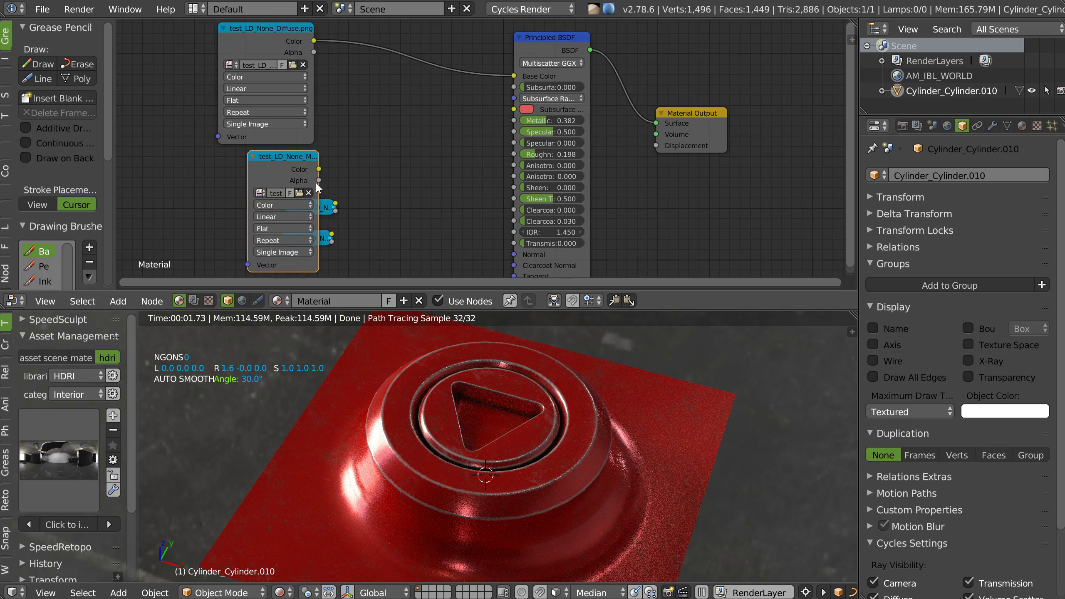
mouse_move(320, 169)
left_mouse_down()
mouse_move(448, 149)
mouse_move(514, 120)
left_mouse_up()
left_click_drag(299, 161, 396, 42)
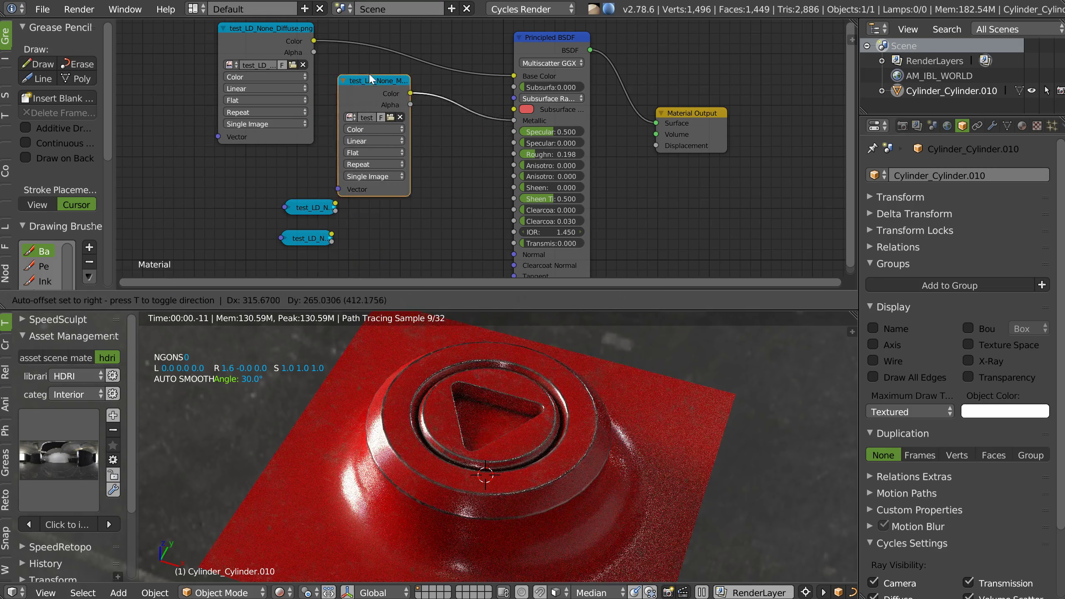
Step: Move the normal image node aside, expand the roughness image and link it to Roughness
left_click(290, 206)
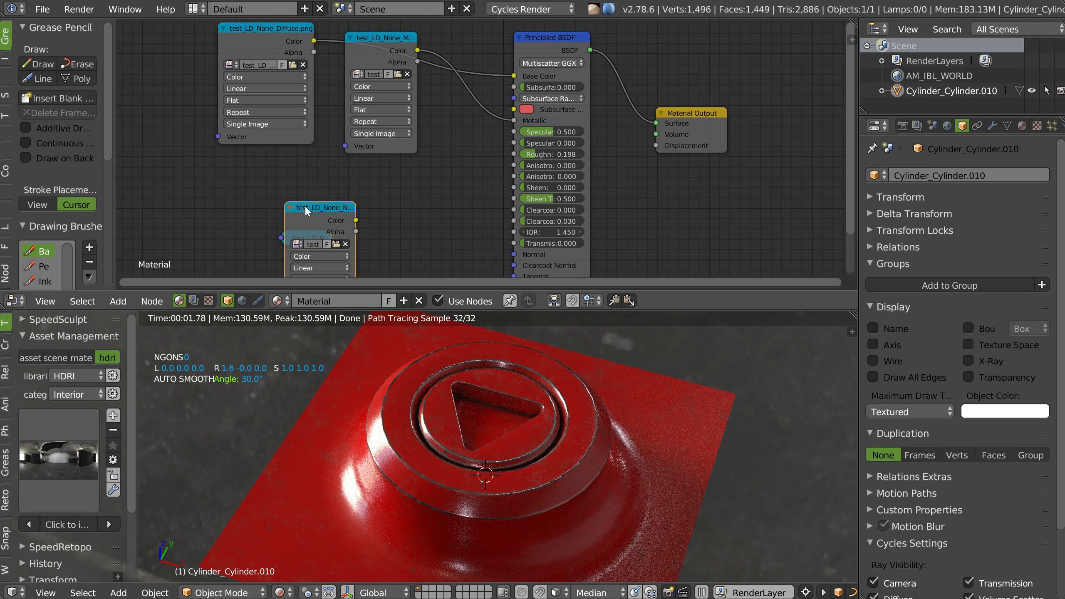
key("h")
left_click_drag(335, 210, 353, 210)
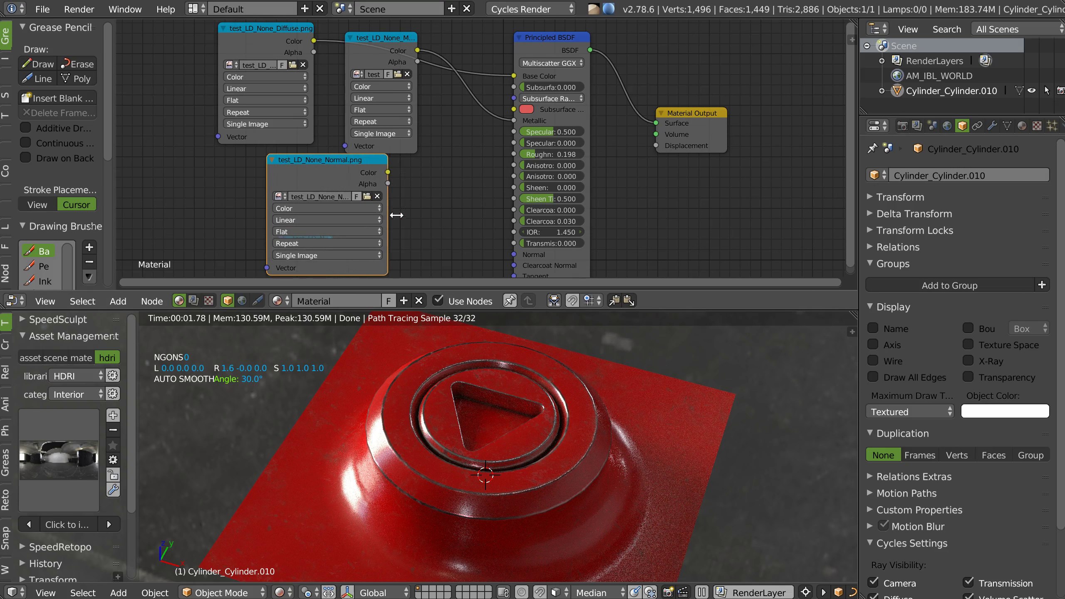
left_click_drag(303, 161, 173, 247)
left_click(306, 234)
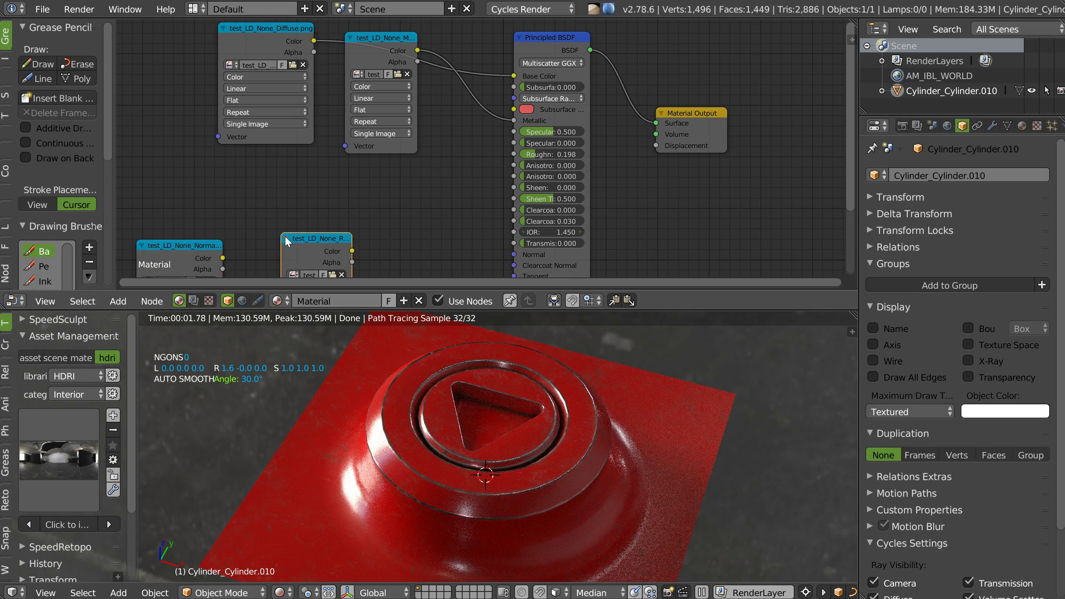
key("h")
left_click_drag(329, 176, 515, 154)
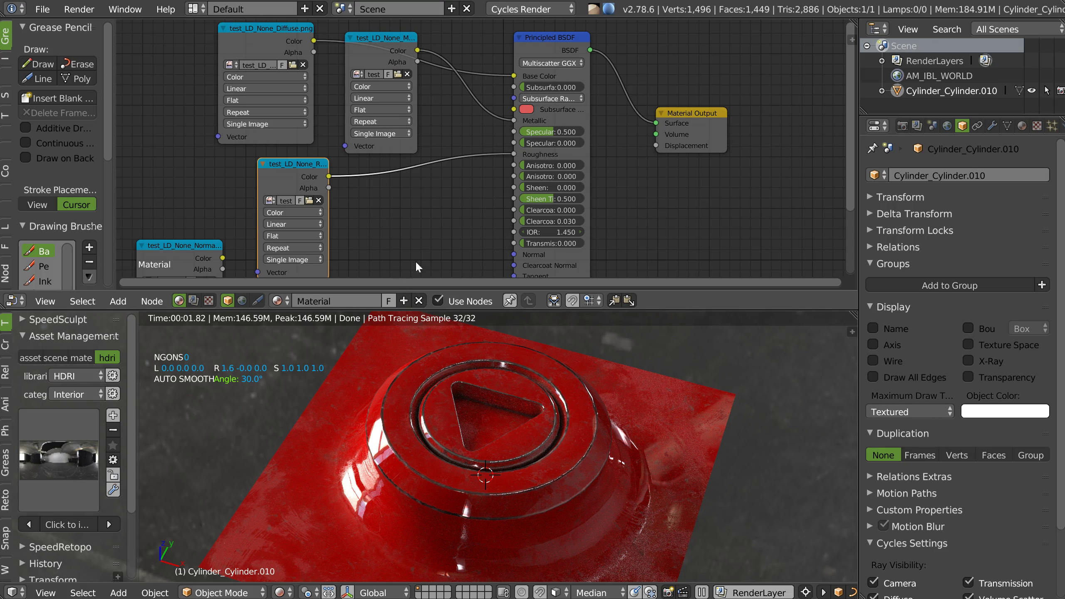
Step: Set the roughness and metallic image nodes' Color Space to Non-Color Data
left_click(282, 211)
left_click(286, 188)
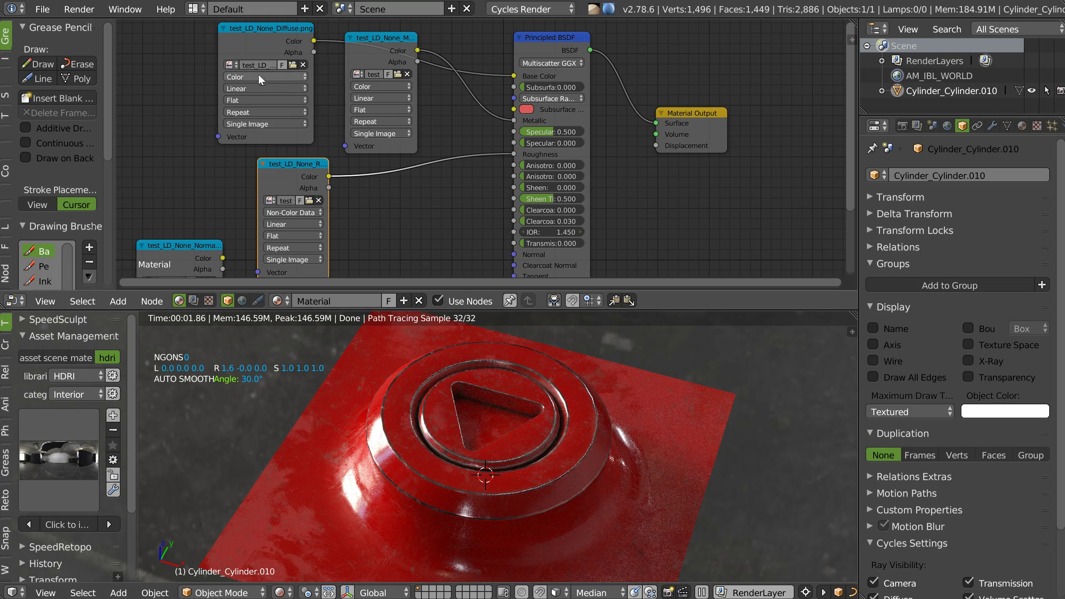
left_click(368, 85)
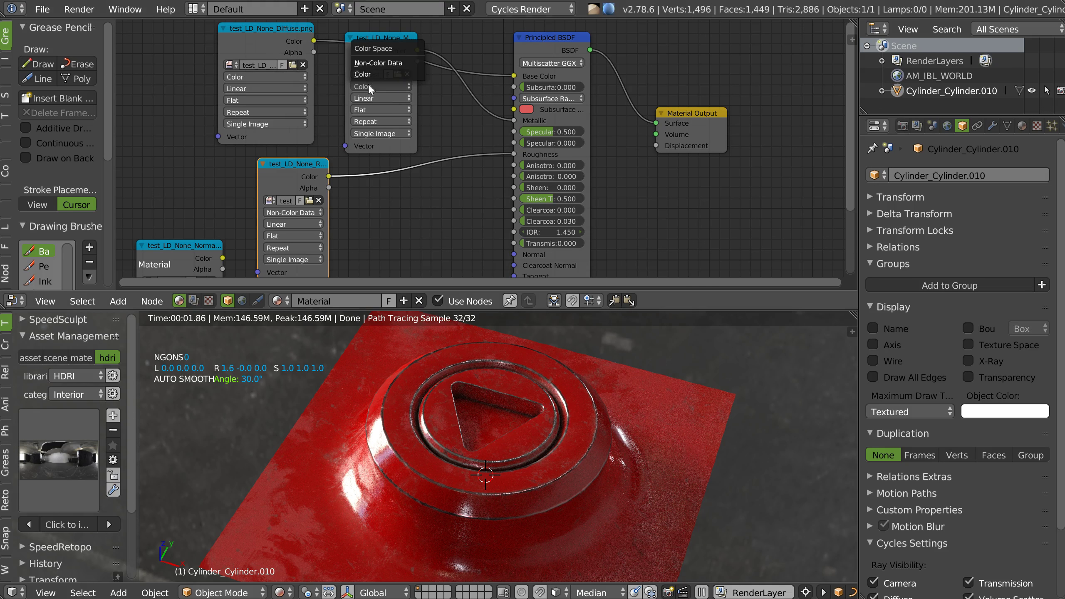
left_click(379, 63)
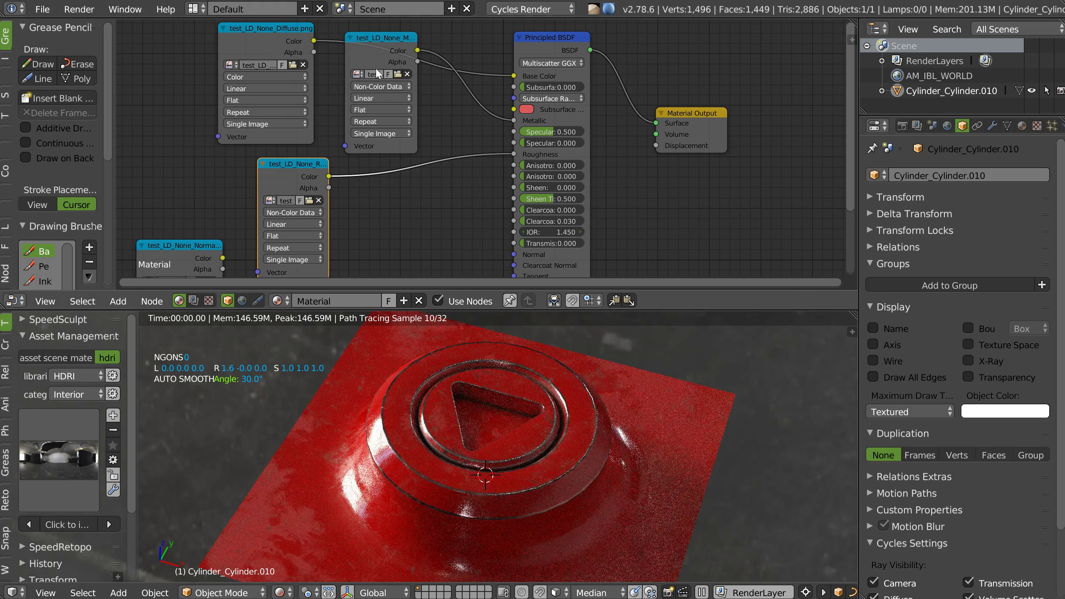
Step: Collapse the diffuse, metallic and roughness image nodes into a column beside the shader
left_click(350, 38)
left_click_drag(363, 38, 363, 106)
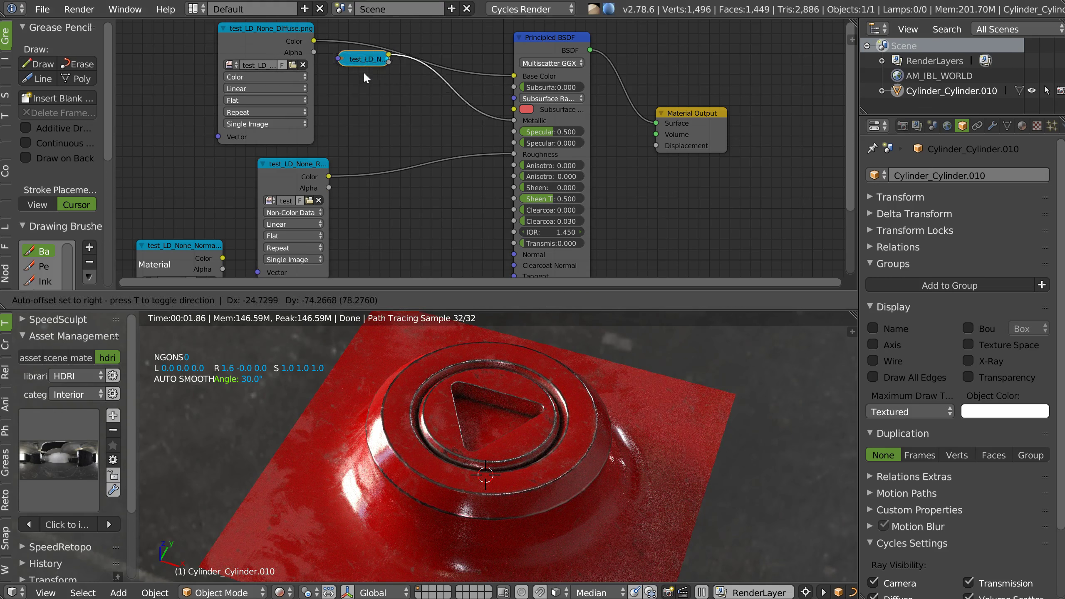
left_click(262, 163)
left_click_drag(271, 162, 347, 182)
left_click(223, 28)
left_click_drag(231, 28, 379, 71)
left_click_drag(357, 183, 384, 156)
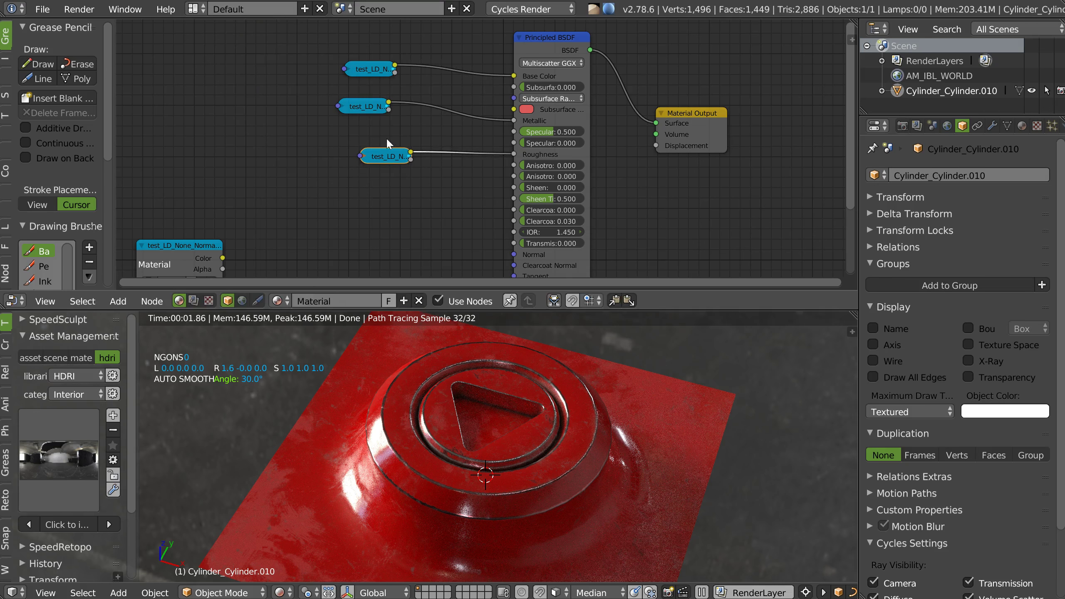
left_click_drag(362, 105, 382, 110)
left_click_drag(166, 261, 251, 245)
middle_click_drag(285, 264, 238, 156)
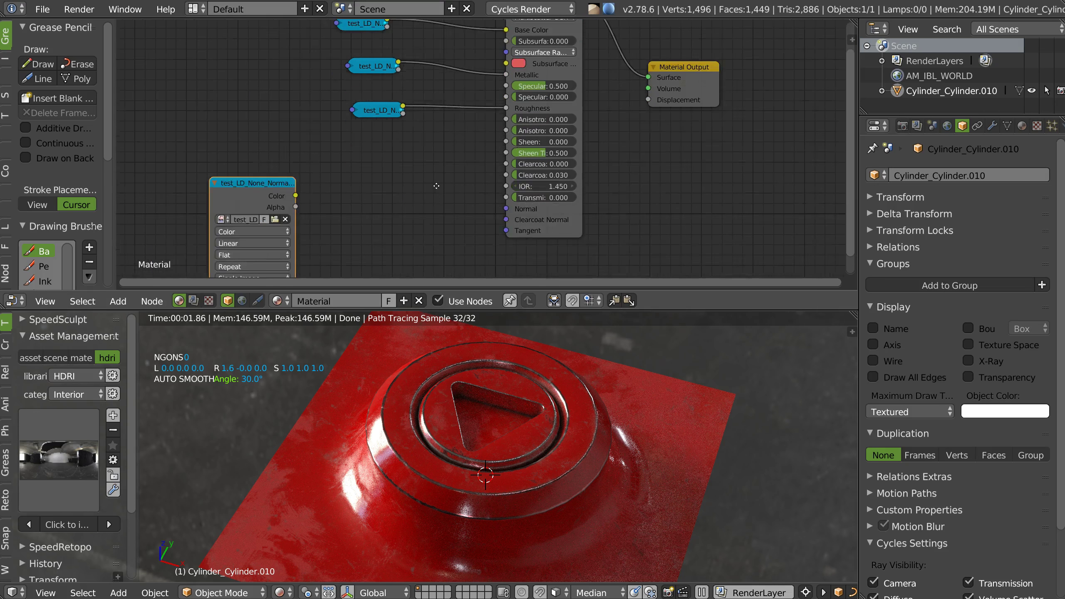
Step: Add a Normal Map node fed by the normal image's Color and connected to the BSDF Normal
key("shift+a")
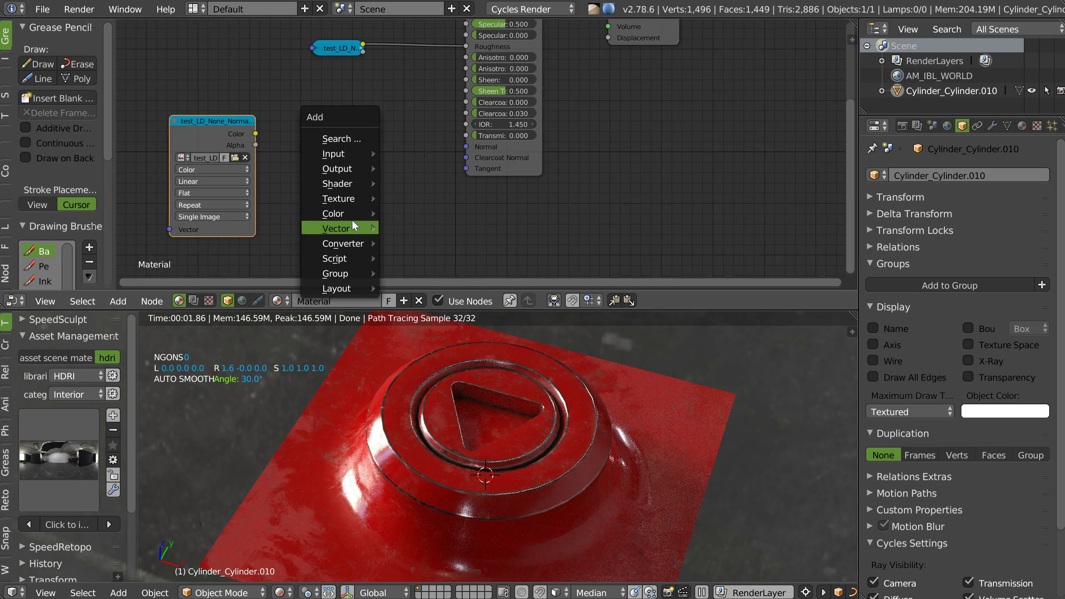
left_click(448, 276)
left_click(361, 167)
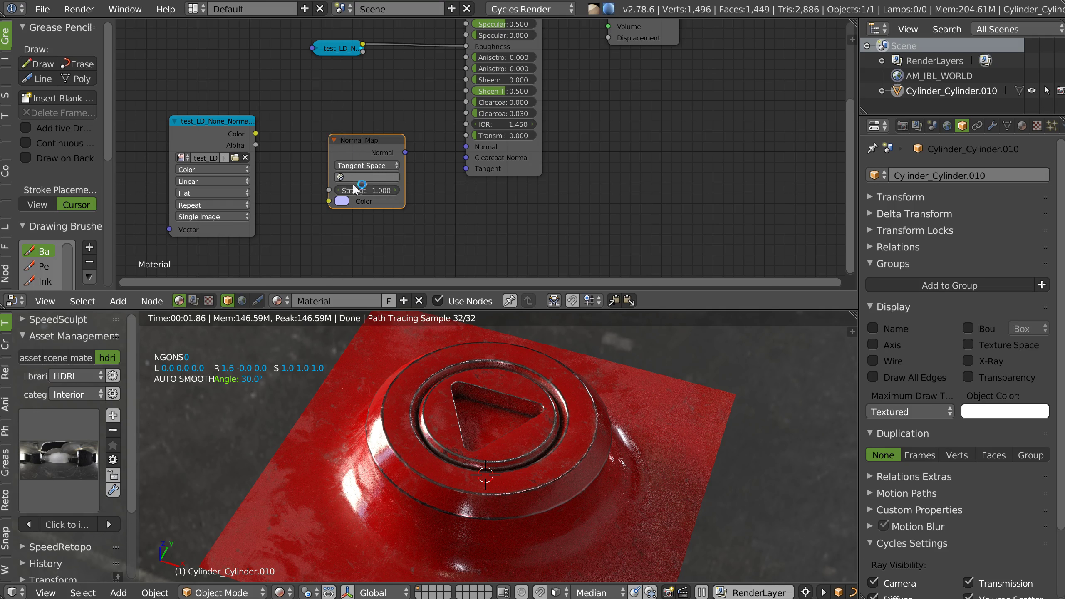
left_click(353, 168)
left_click_drag(255, 134, 329, 201)
mouse_move(358, 134)
left_mouse_down()
mouse_move(331, 129)
mouse_move(466, 146)
left_mouse_up()
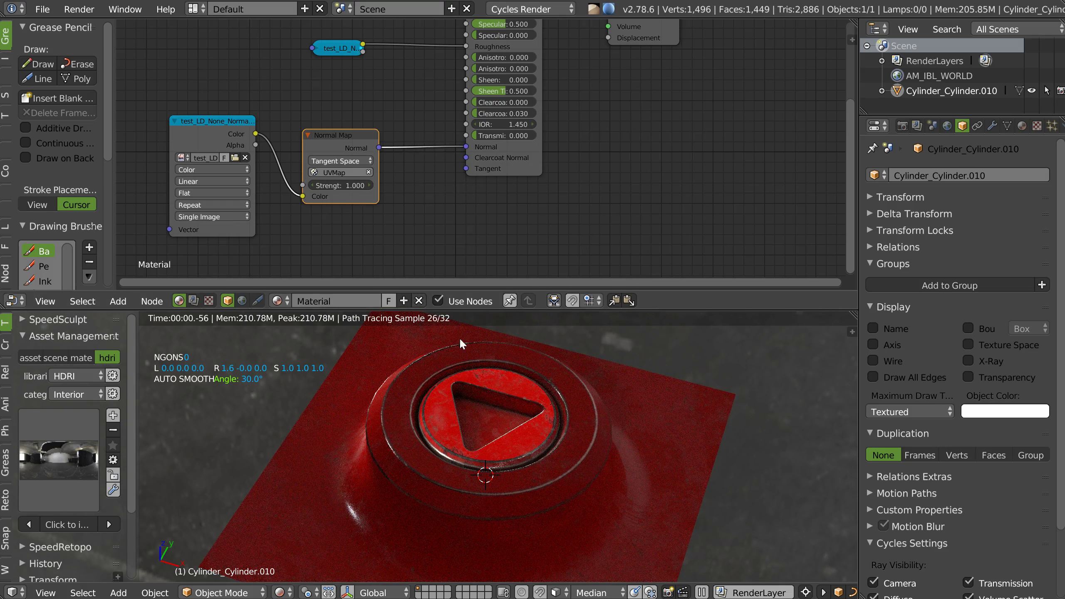
Step: Set the normal image to Non-Color Data and hide the HDRI backdrop from the camera
left_click(195, 168)
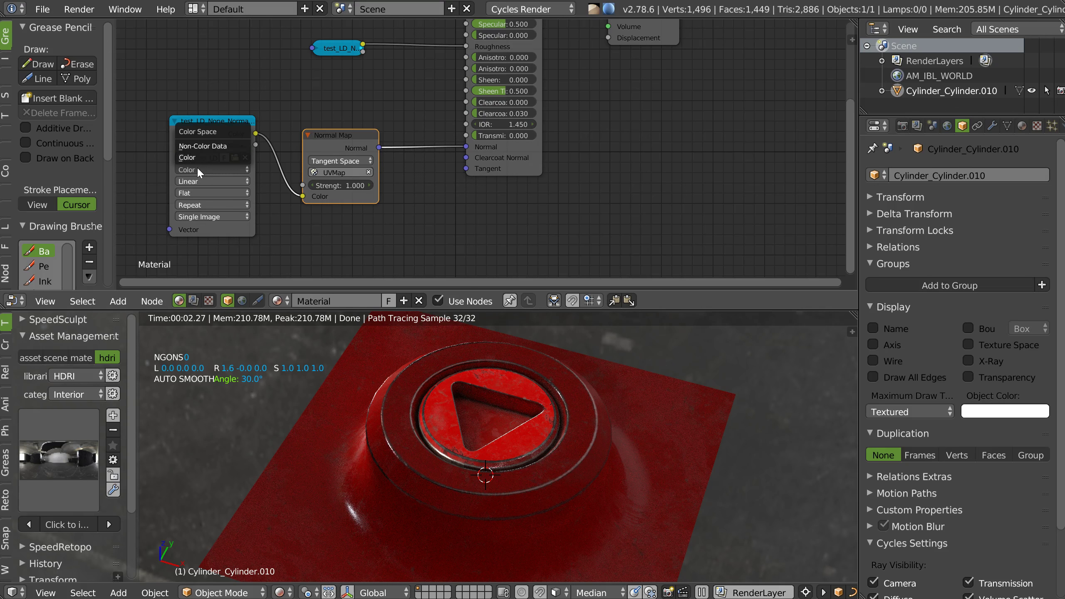
left_click(196, 147)
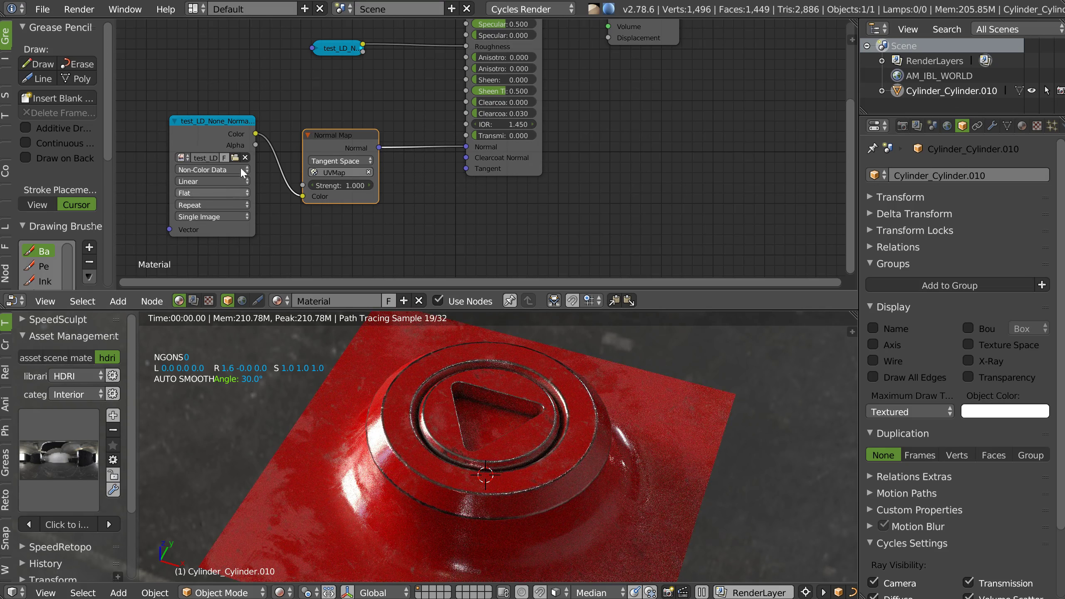
scroll(99, 412, "down", 2)
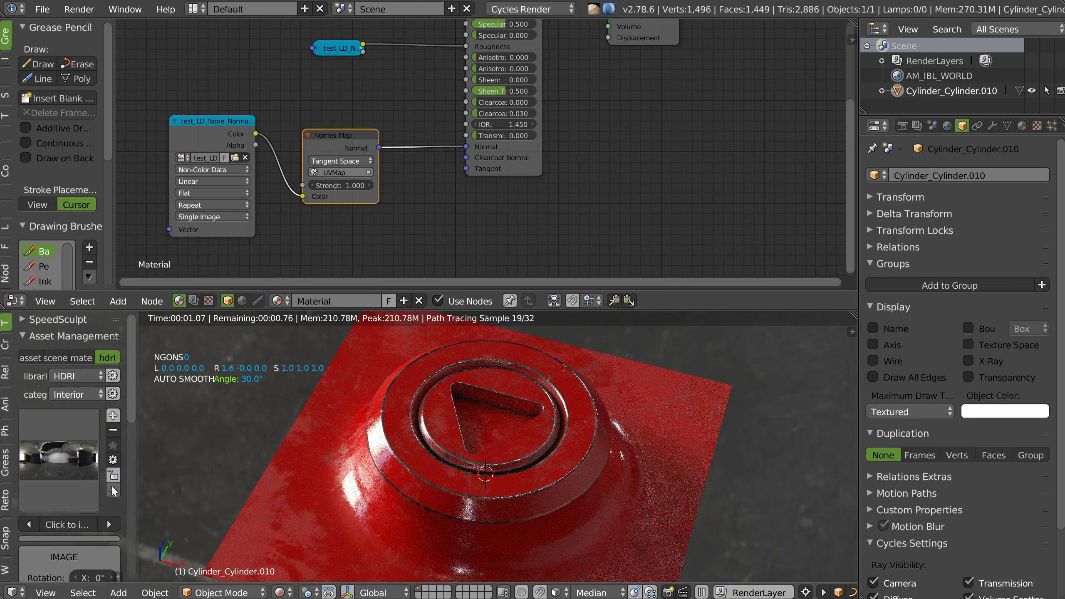
scroll(100, 412, "down", 5)
left_click(78, 548)
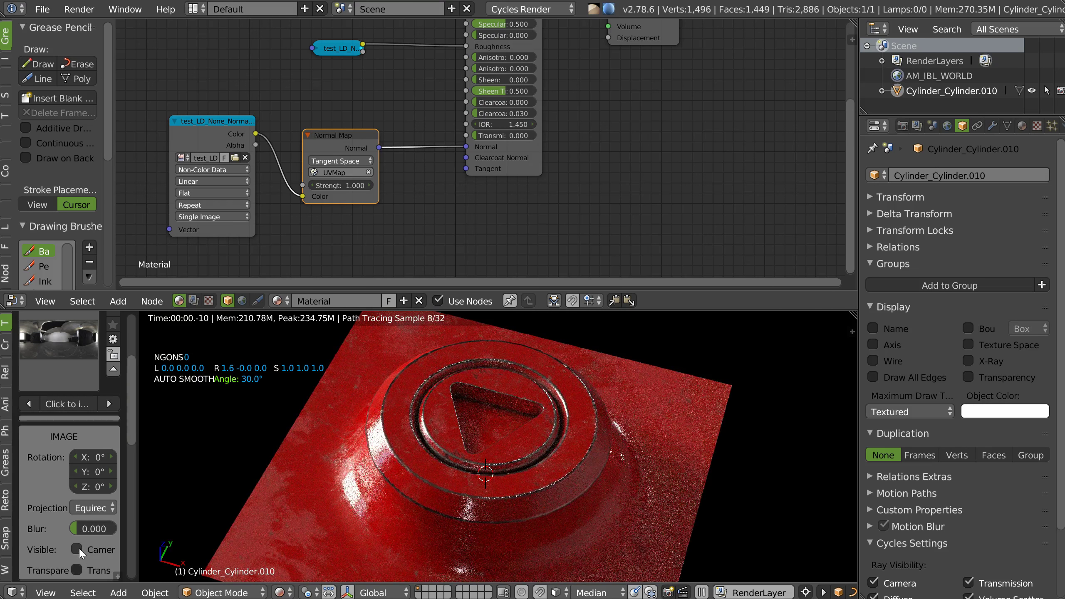
Step: Orbit to a top-down view and preview the rendered button in a maximized viewport
mouse_move(476, 415)
middle_mouse_down()
mouse_move(534, 438)
mouse_move(508, 424)
mouse_move(514, 436)
middle_mouse_up()
key("shift+space")
mouse_move(608, 304)
middle_mouse_down()
mouse_move(620, 278)
mouse_move(687, 264)
middle_mouse_up()
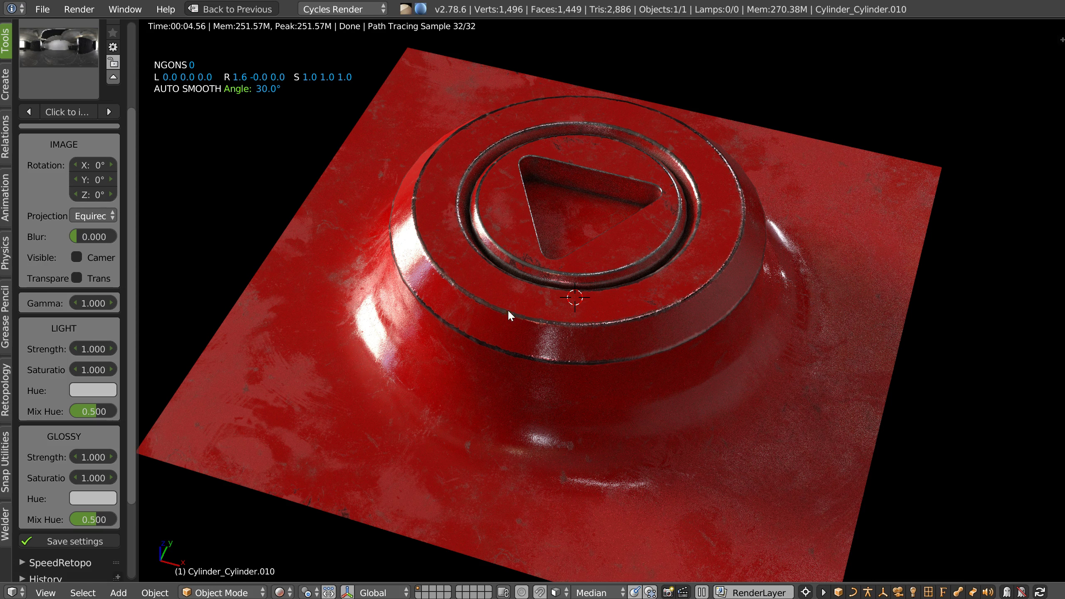
key("shift+space")
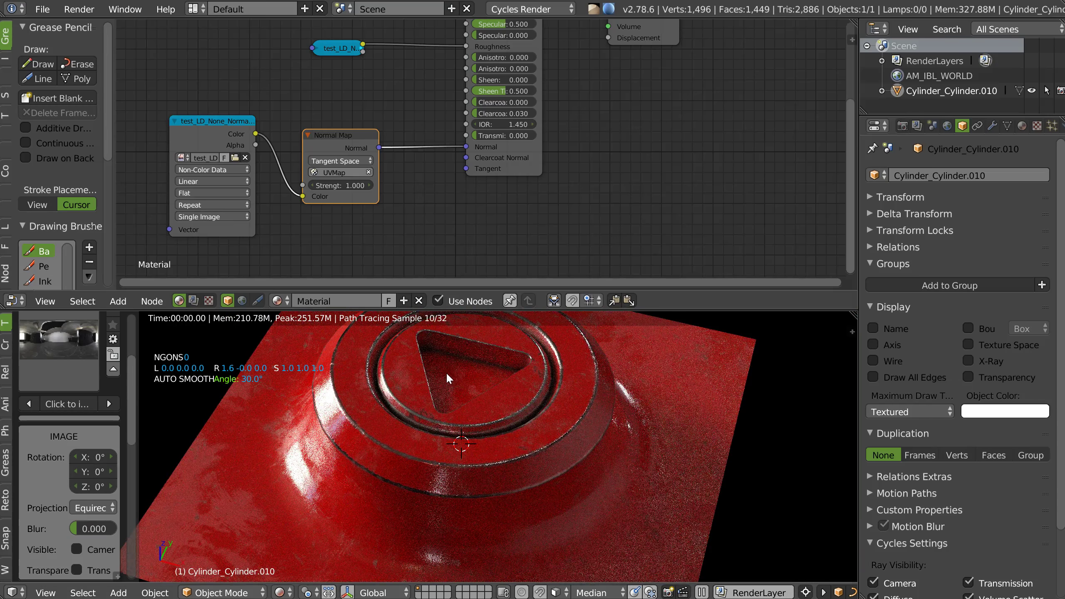
middle_click_drag(449, 358, 451, 342)
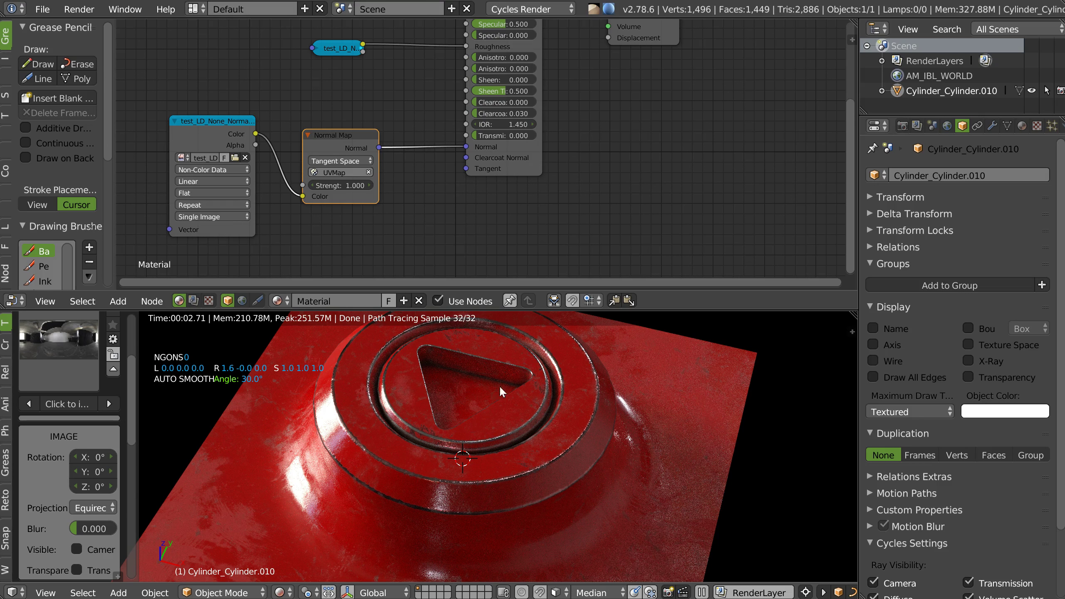
Step: Add subdivision smoothing to the button and show it with wireframe edges
right_click(458, 402)
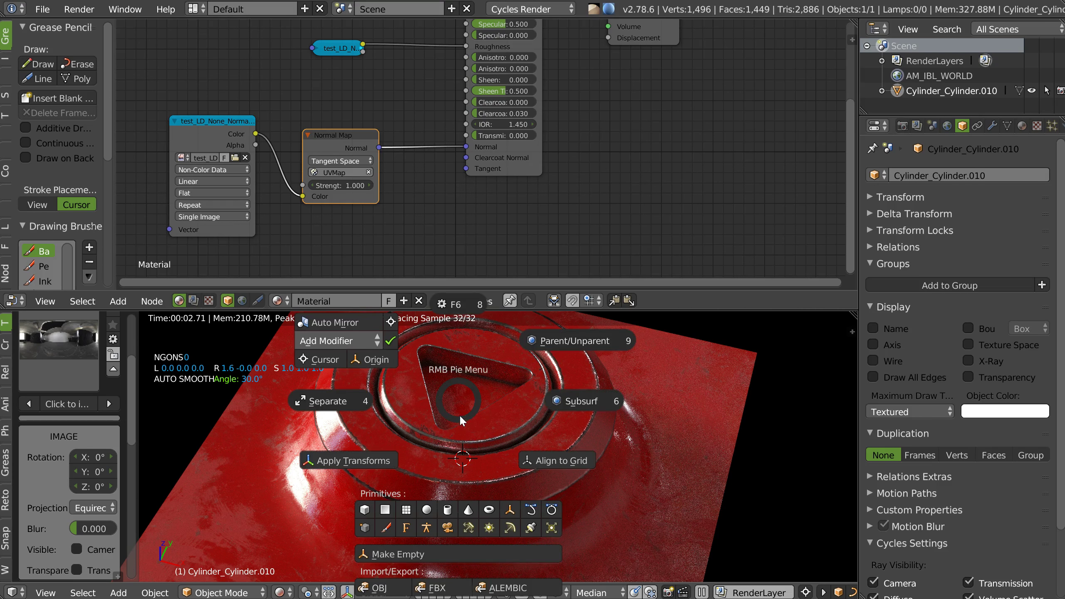
left_click(585, 404)
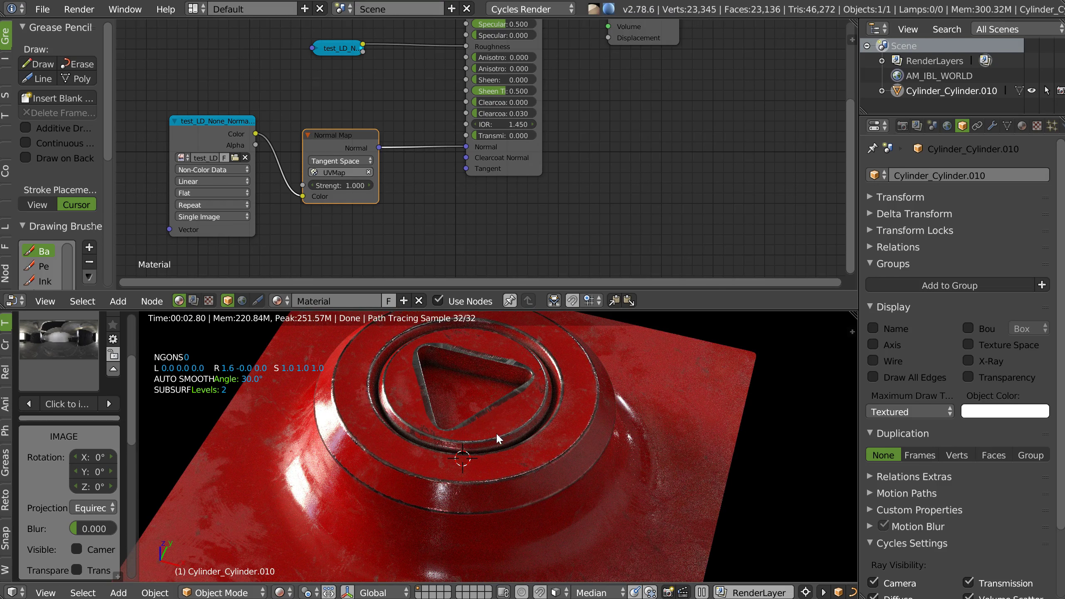
key("shift+z")
scroll(472, 387, "up", 5)
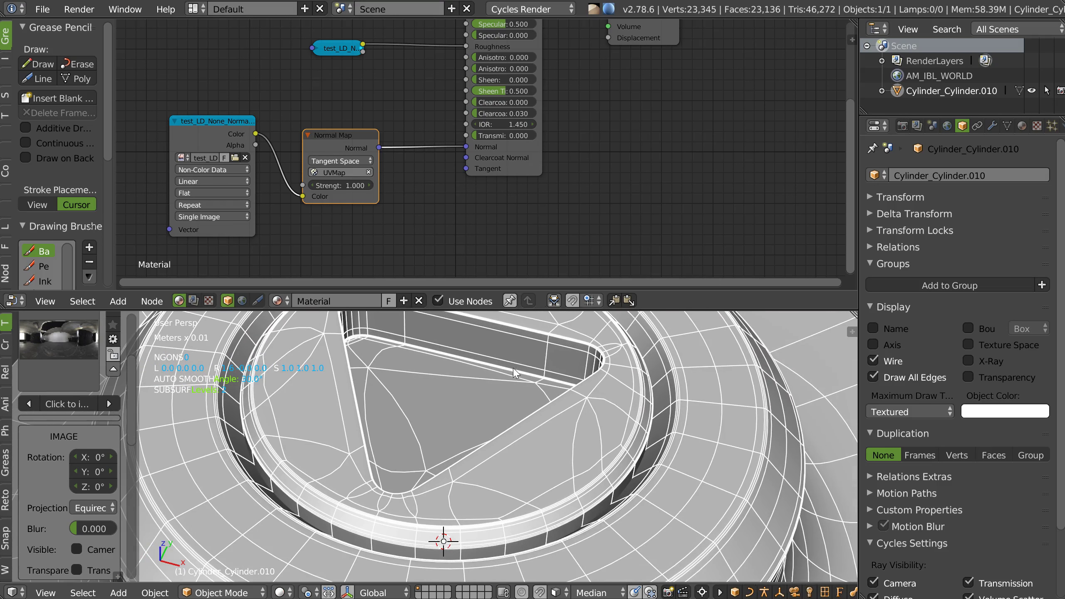
Step: Remove the subdivision surface modifier from the button again
right_click(485, 399)
left_click(553, 462)
key("ctrl+2")
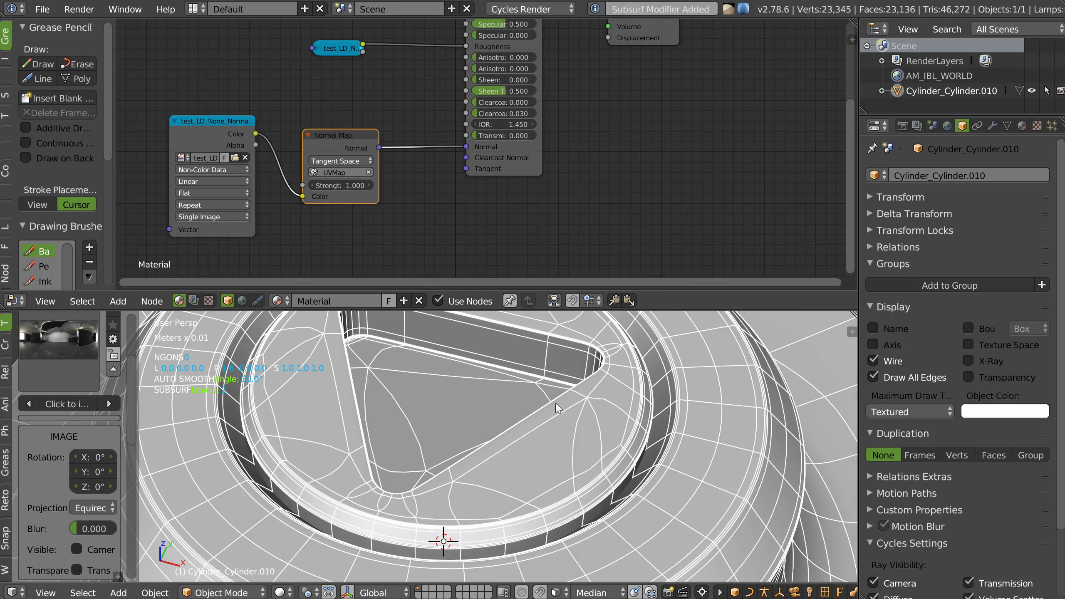
right_click(482, 391)
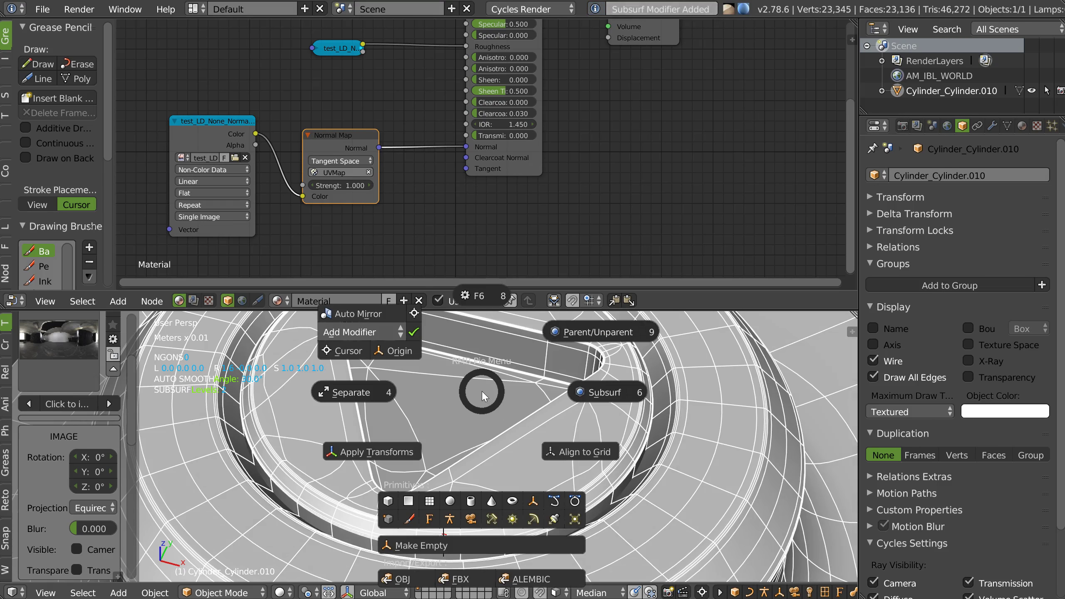
left_click(604, 392)
Step: Enter Edit Mode in a maximized view and select a face below the triangle opening
key("Tab")
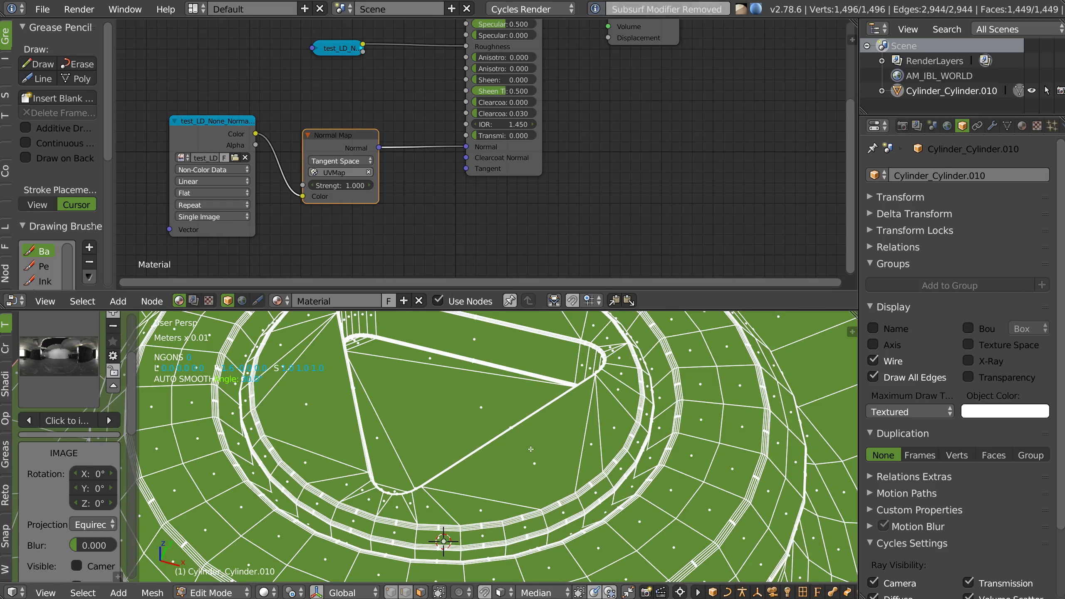
key("shift+space")
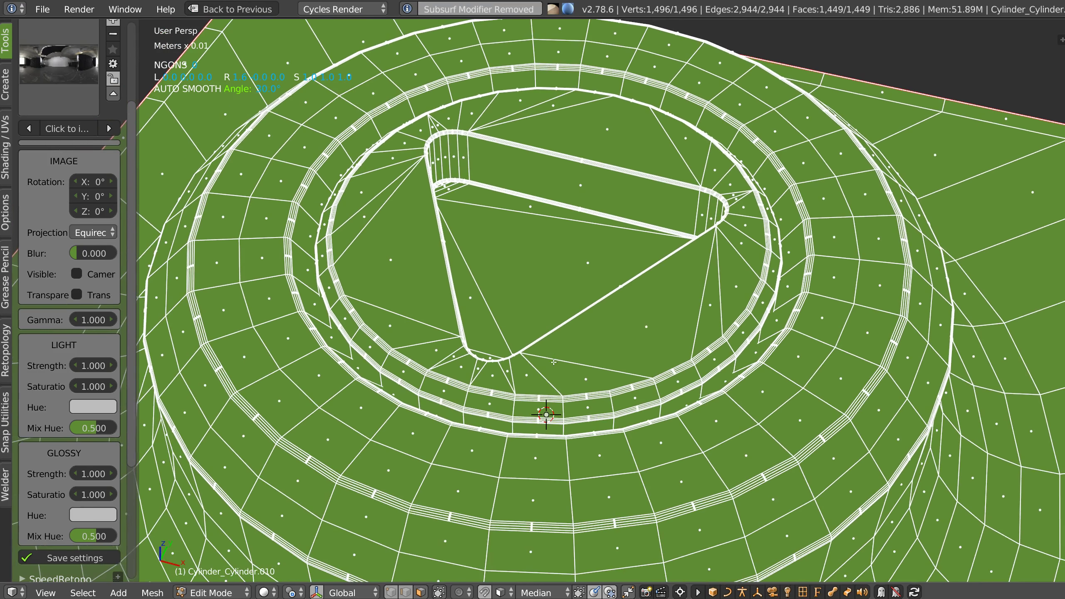
scroll(537, 376, "up", 2)
right_click(537, 377)
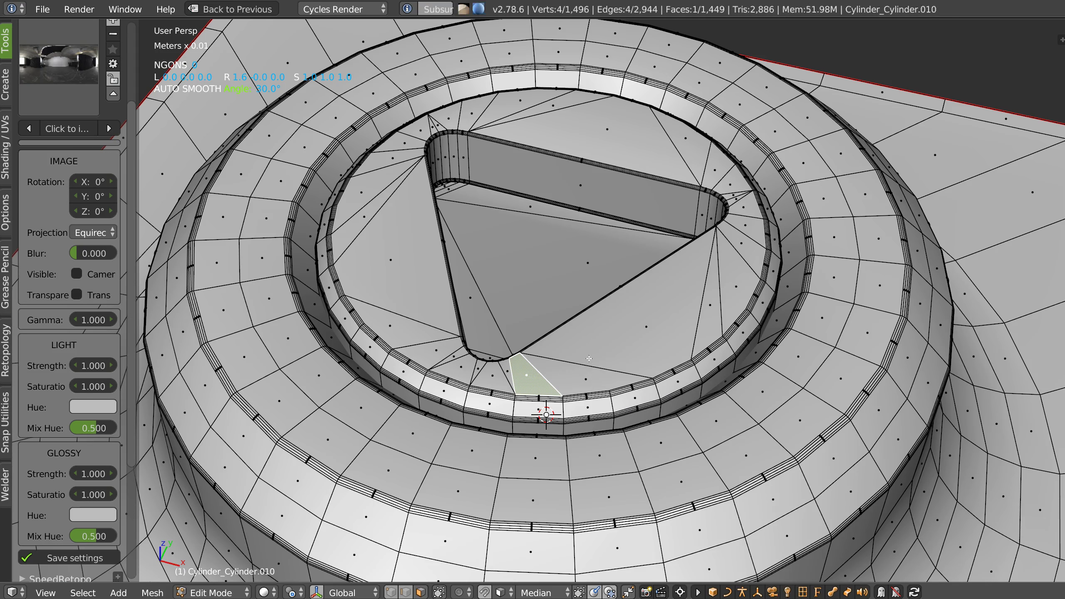
left_click(91, 593)
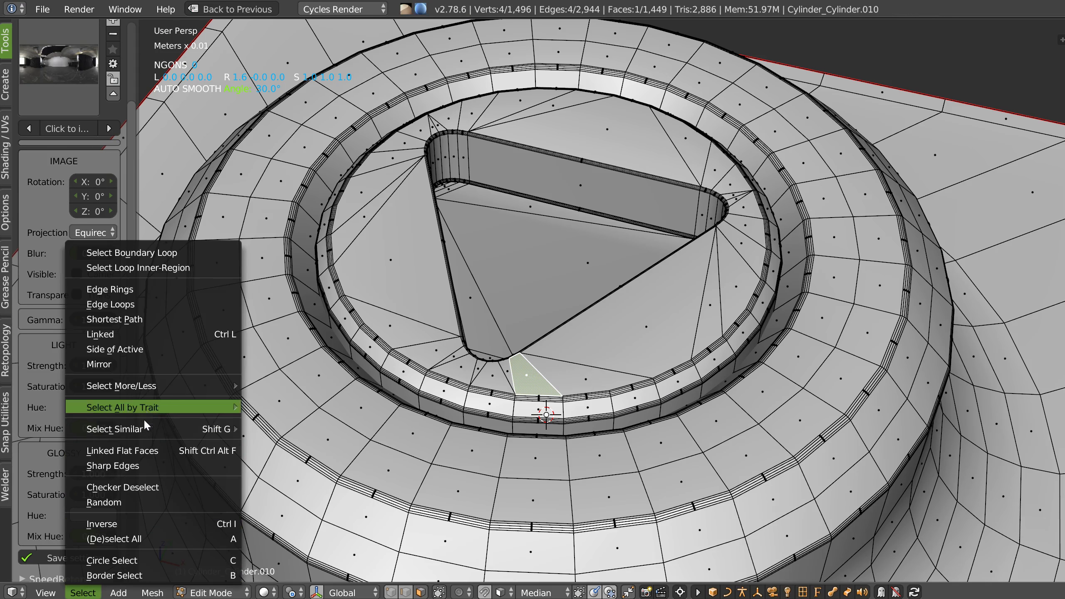
mouse_move(115, 429)
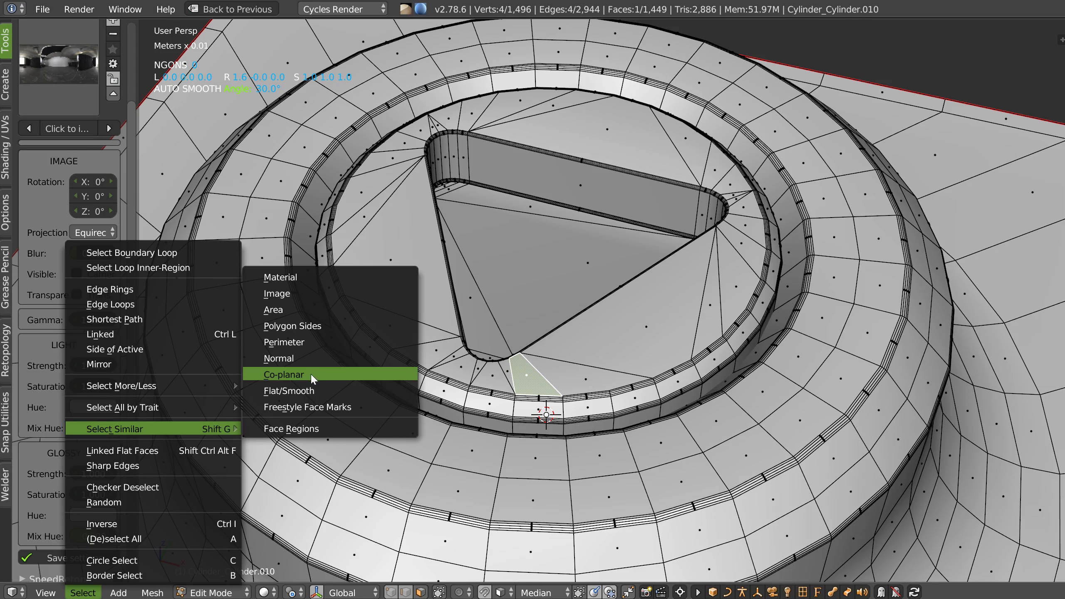
left_click(306, 390)
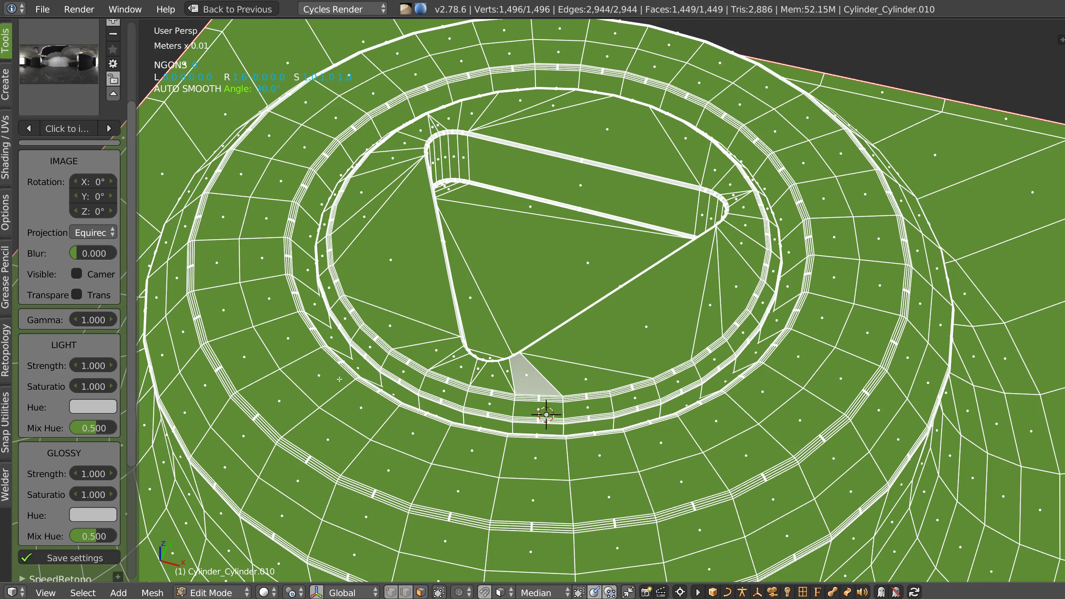
key("a")
right_click(530, 381)
Step: Select the ring of faces and inner walls surrounding the triangle opening
mouse_move(568, 357)
left_mouse_down()
mouse_move(718, 169)
mouse_move(389, 246)
mouse_move(420, 341)
left_mouse_up()
left_click(462, 367, "shift")
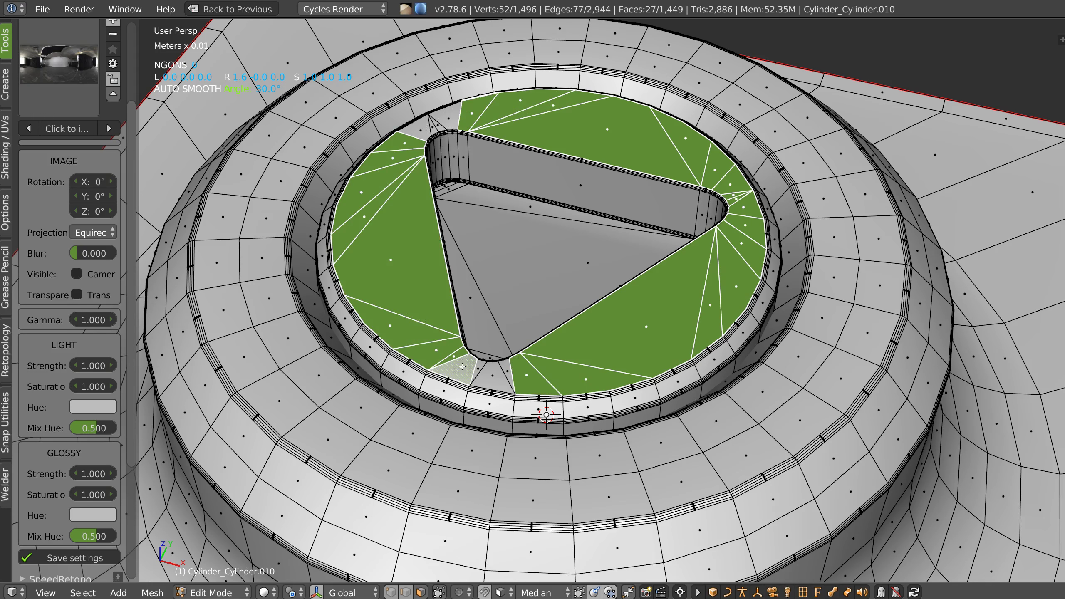
left_click(481, 378, "shift")
left_click(507, 365, "shift")
left_click(412, 129, "shift")
left_click(440, 123, "shift")
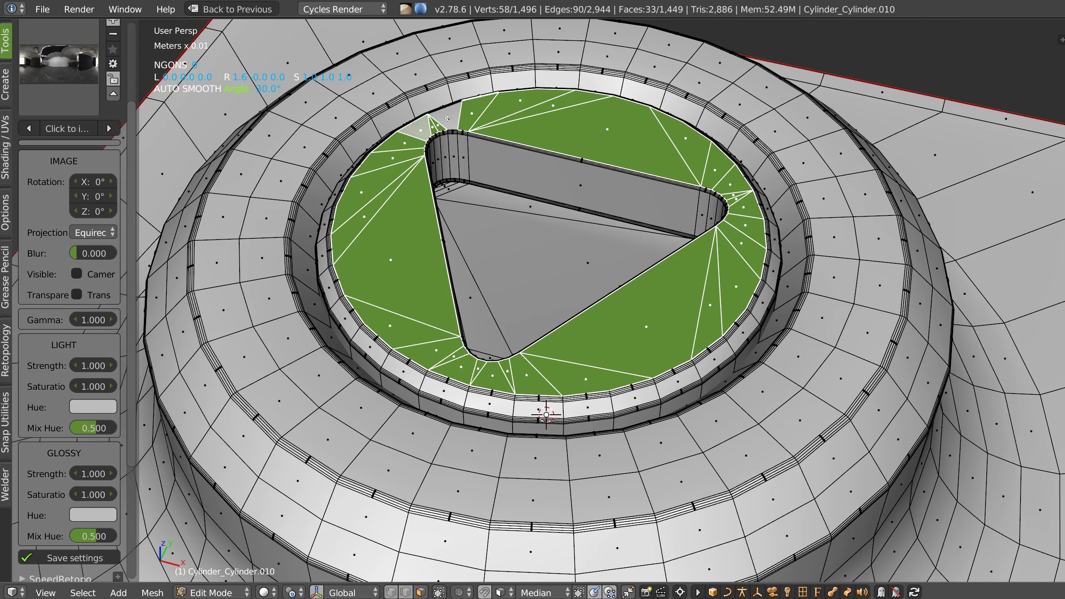
left_click(476, 161, "alt+shift")
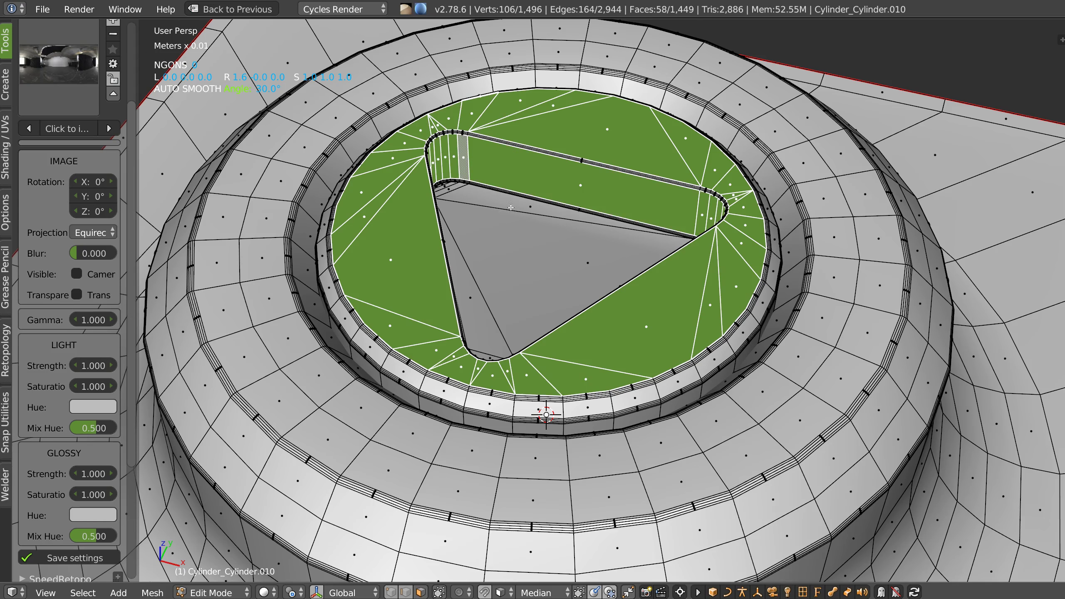
key("KP_7")
scroll(450, 168, "up", 3)
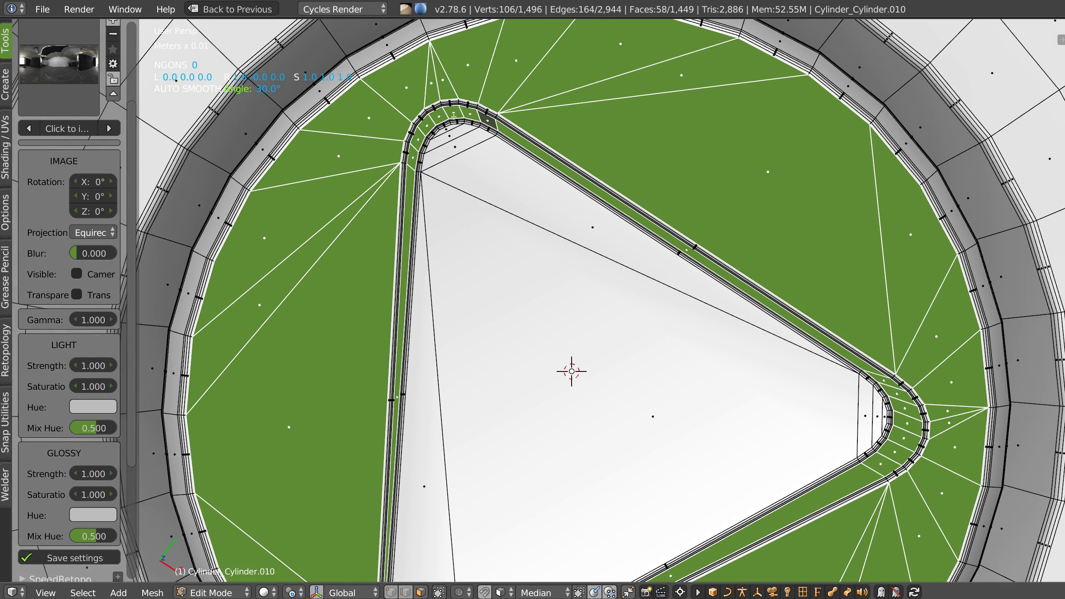
left_click(445, 131, "shift")
left_click(469, 247, "shift")
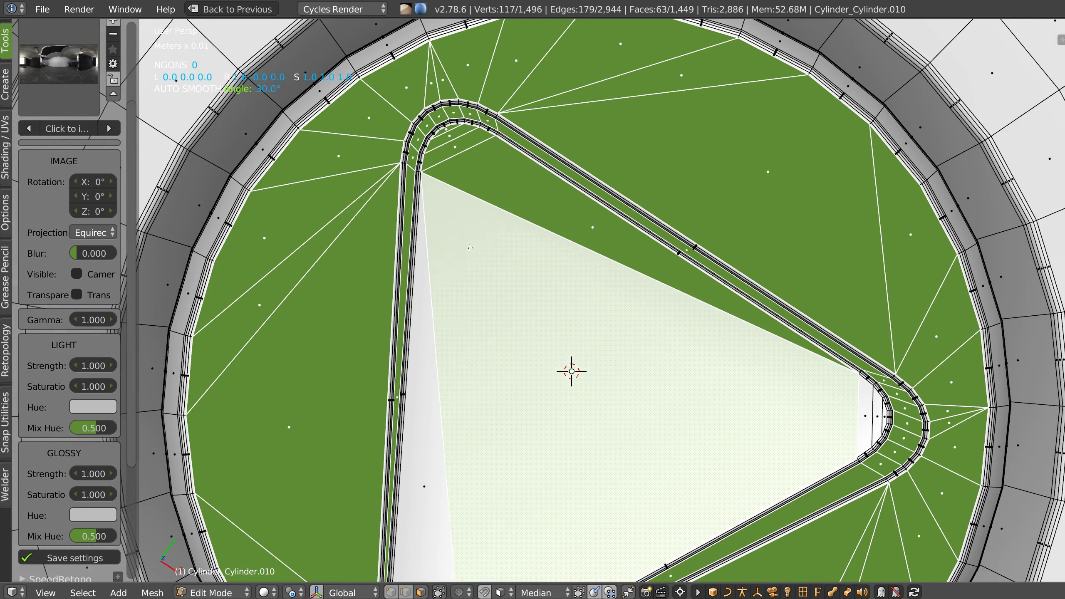
left_click(407, 487, "shift")
Step: Refine the selection, dropping the triangle floor, left sliver and extra top-left corner faces
scroll(882, 204, "down", 5, "shift")
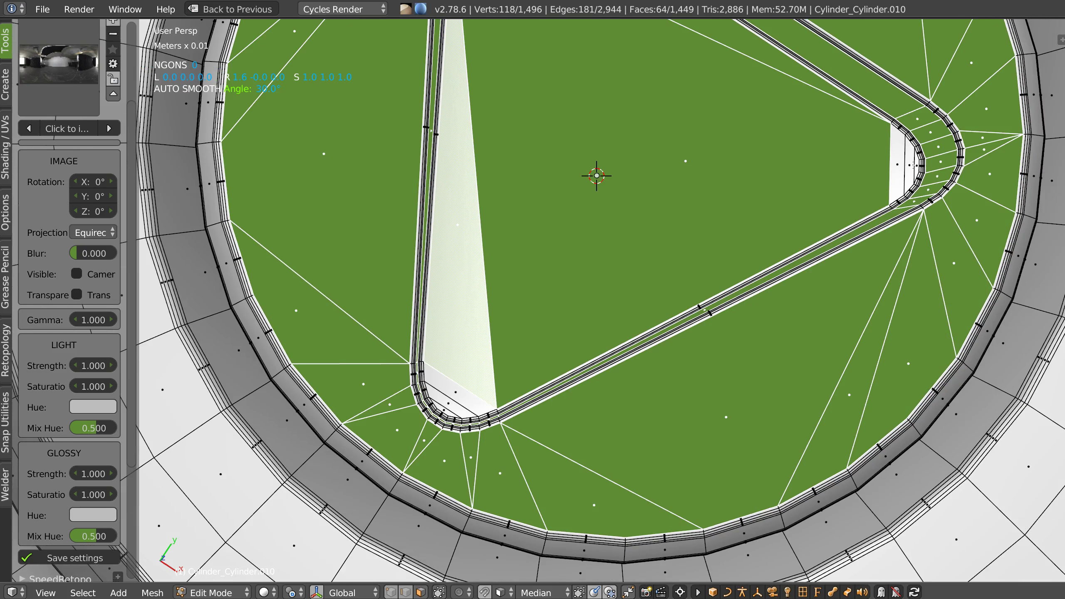
left_click(914, 164, "shift")
left_click(918, 166, "shift")
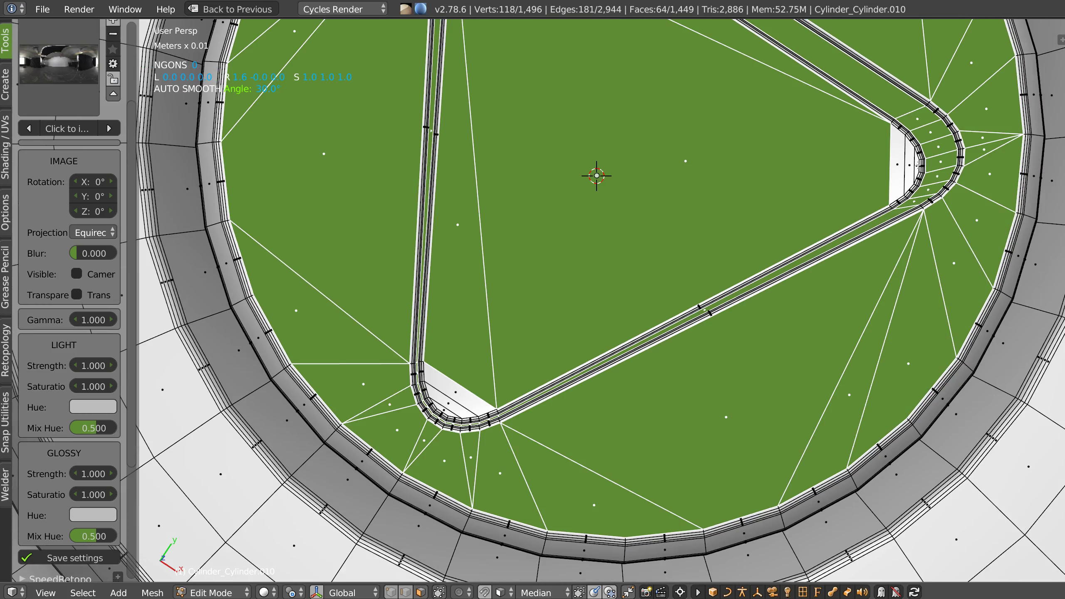
left_click(860, 164, "shift")
left_click(469, 163, "shift")
scroll(469, 163, "up", 5, "shift")
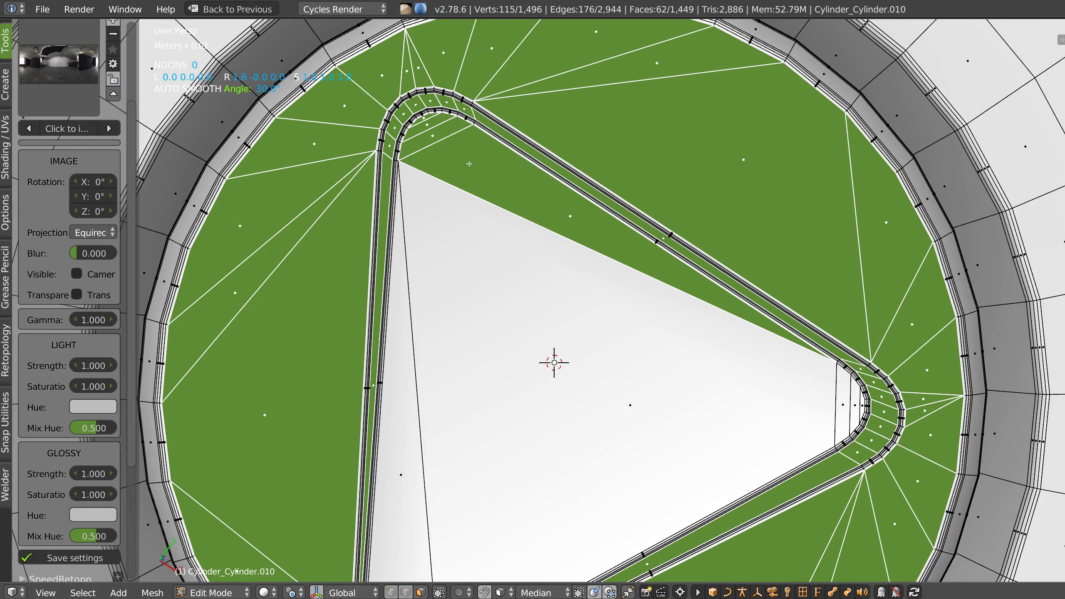
left_click(443, 156, "shift")
left_click(432, 127, "shift")
left_click(444, 118, "shift")
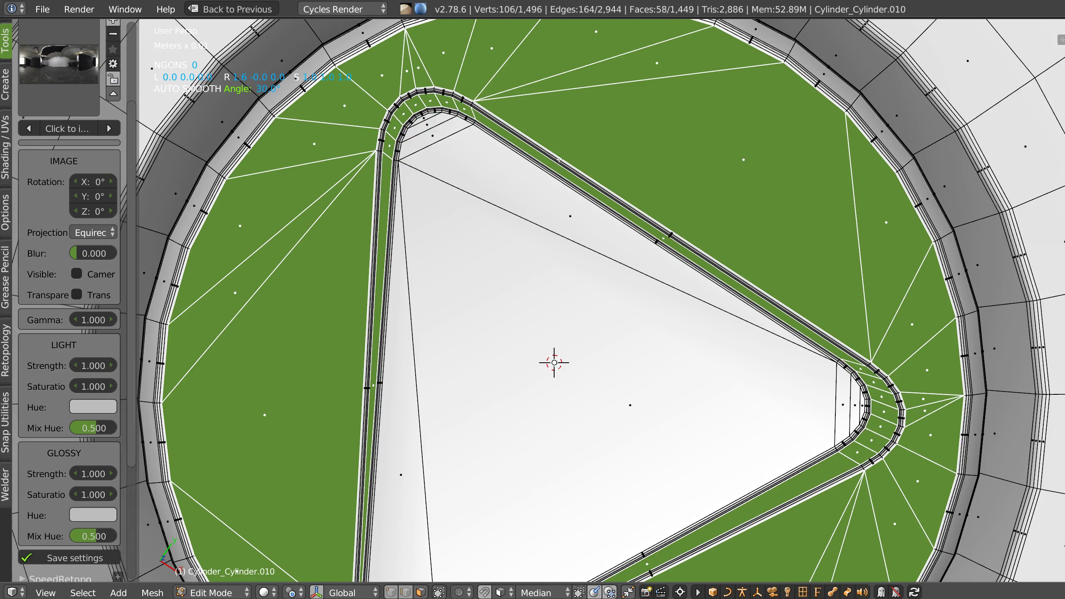
scroll(510, 154, "down", 3)
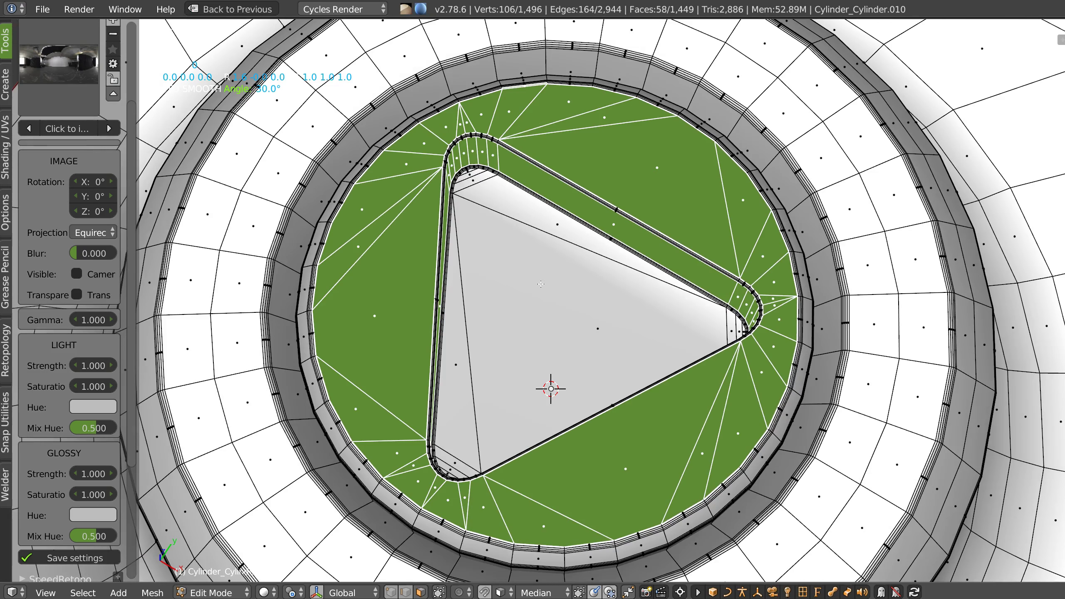
Step: Inset the selected faces with a thin border, then re-add subdivision smoothing in Object Mode
key("i")
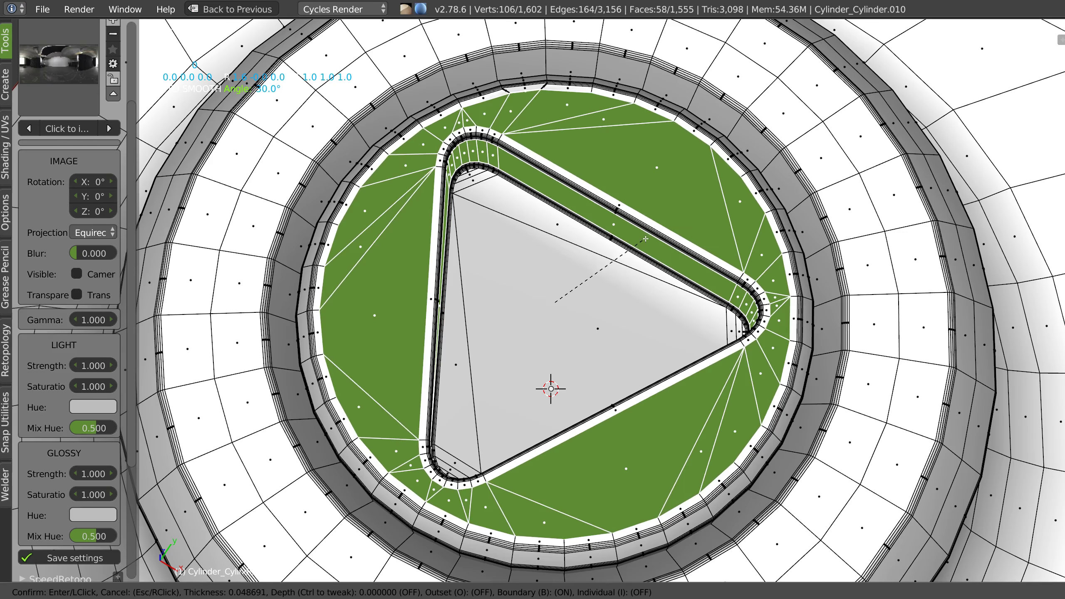
left_click(629, 251)
middle_click_drag(629, 250, 503, 283)
key("Tab")
right_click(480, 273)
right_click(502, 272)
left_click(607, 284)
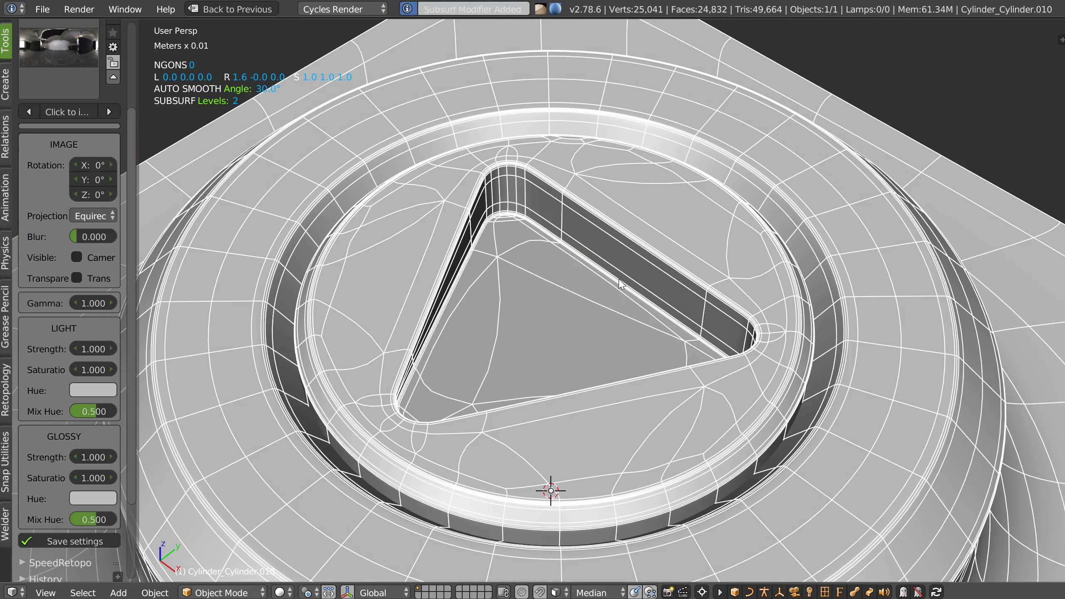
right_click(495, 298)
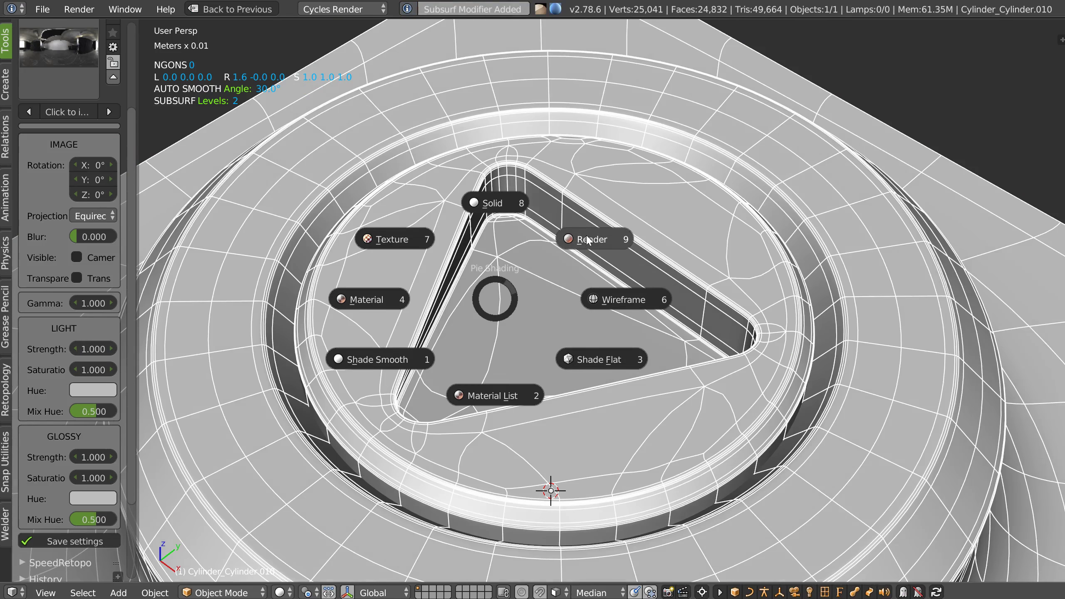
key("shift+z")
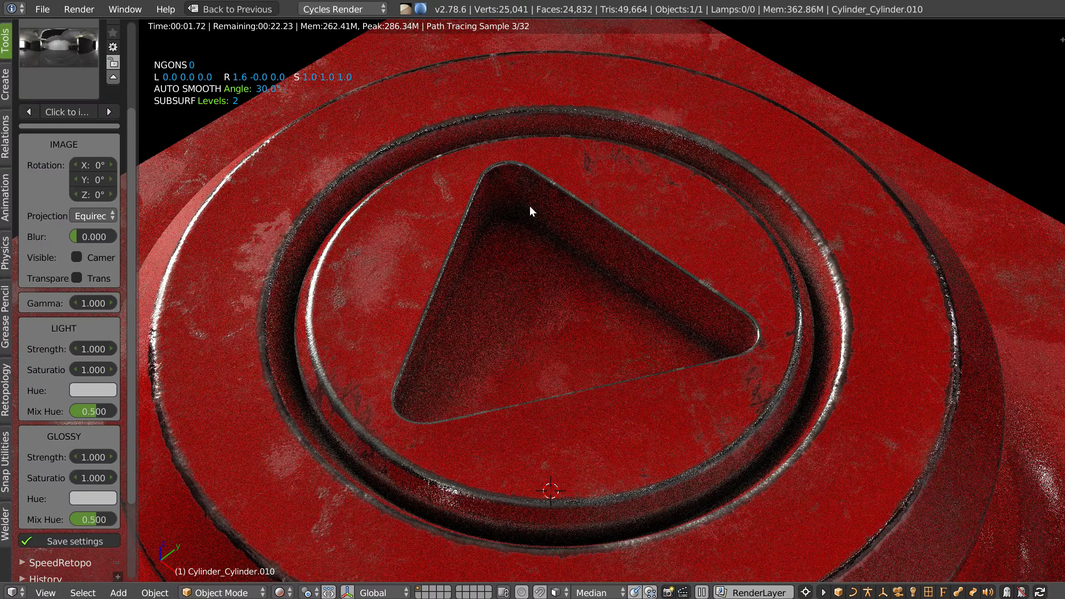
mouse_move(449, 204)
middle_mouse_down()
mouse_move(403, 295)
mouse_move(459, 261)
mouse_move(381, 293)
middle_mouse_up()
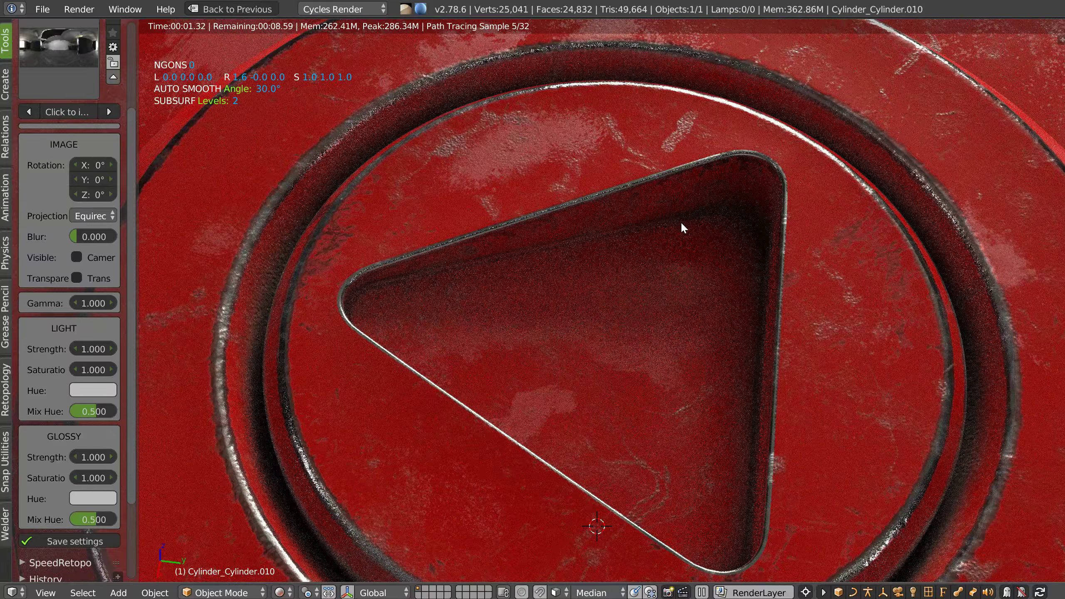
scroll(449, 258, "down", 2)
mouse_move(446, 249)
middle_mouse_down()
mouse_move(547, 243)
mouse_move(514, 263)
mouse_move(614, 281)
mouse_move(498, 253)
mouse_move(598, 214)
mouse_move(569, 244)
mouse_move(547, 157)
middle_mouse_up()
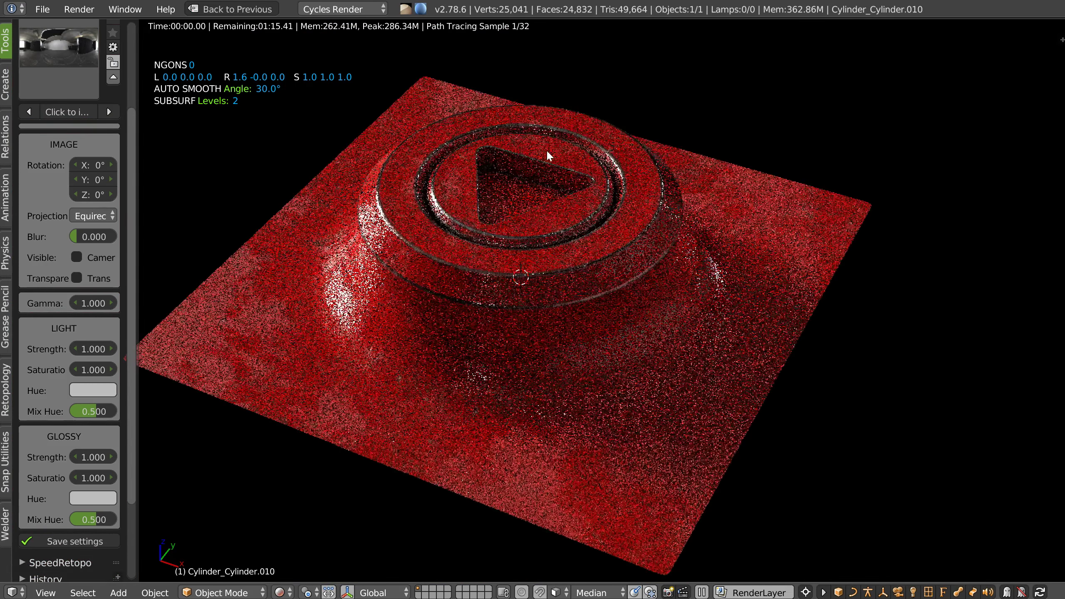
key("z")
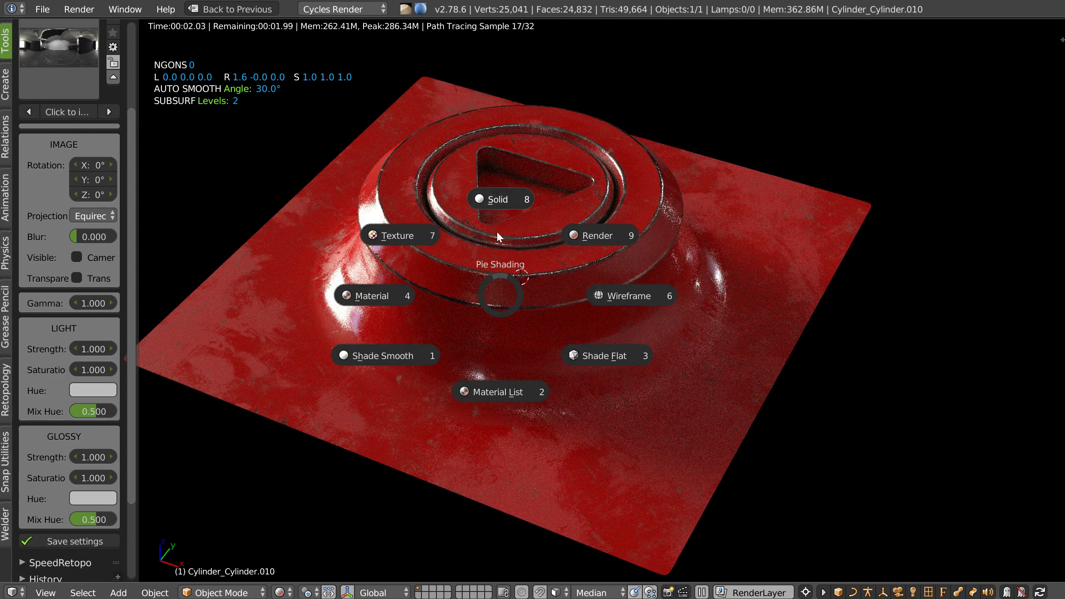
left_click(496, 231)
key("w")
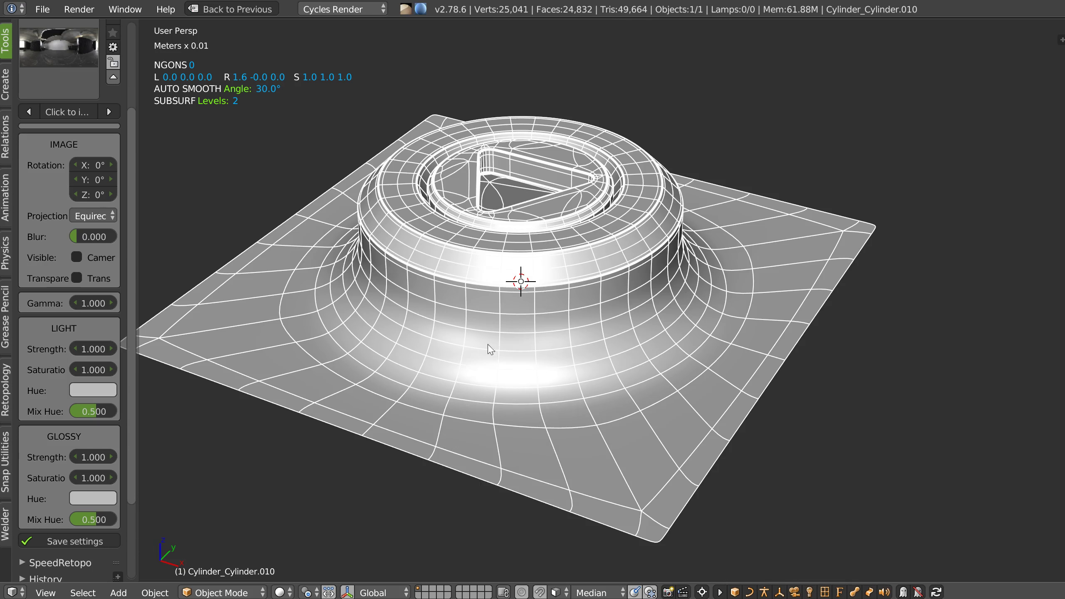
Step: Add a camera and an Empty, placing the Empty inside the triangle recess
right_click(515, 347)
left_click(505, 475)
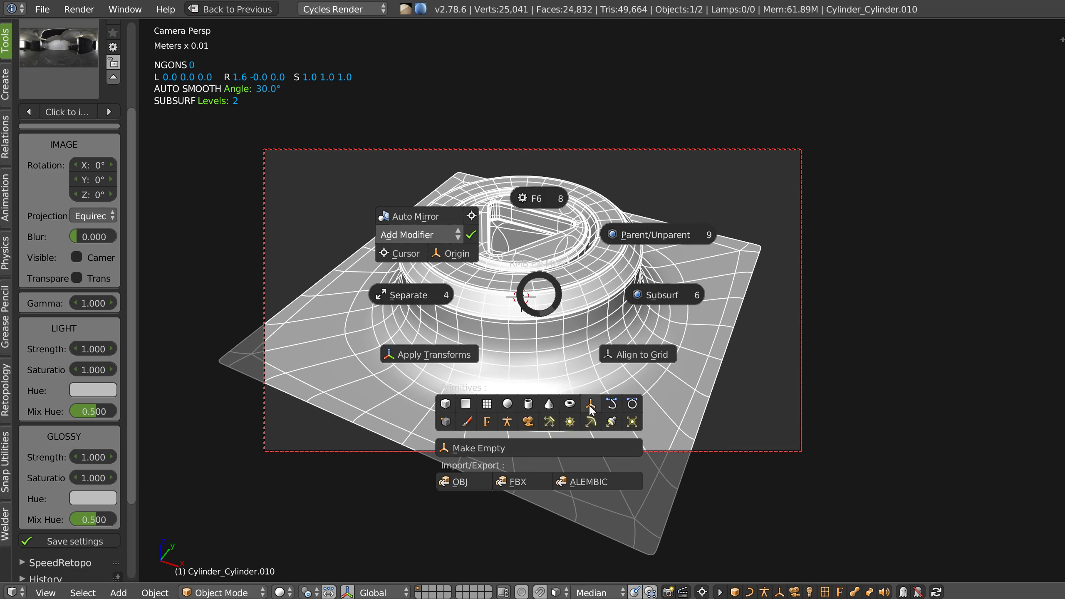
left_click(591, 404)
left_click(518, 257)
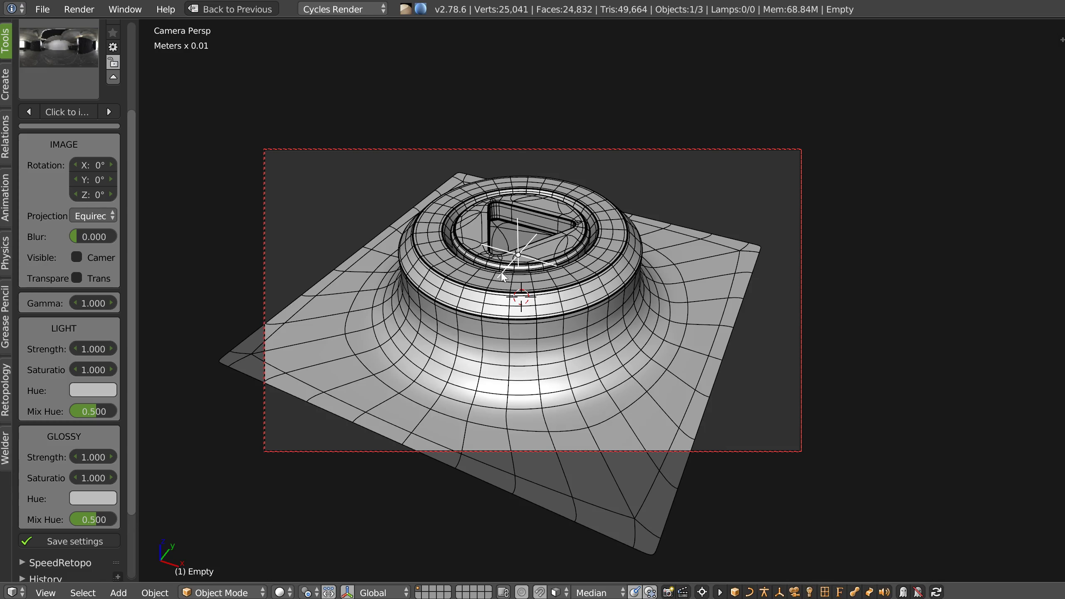
key("g")
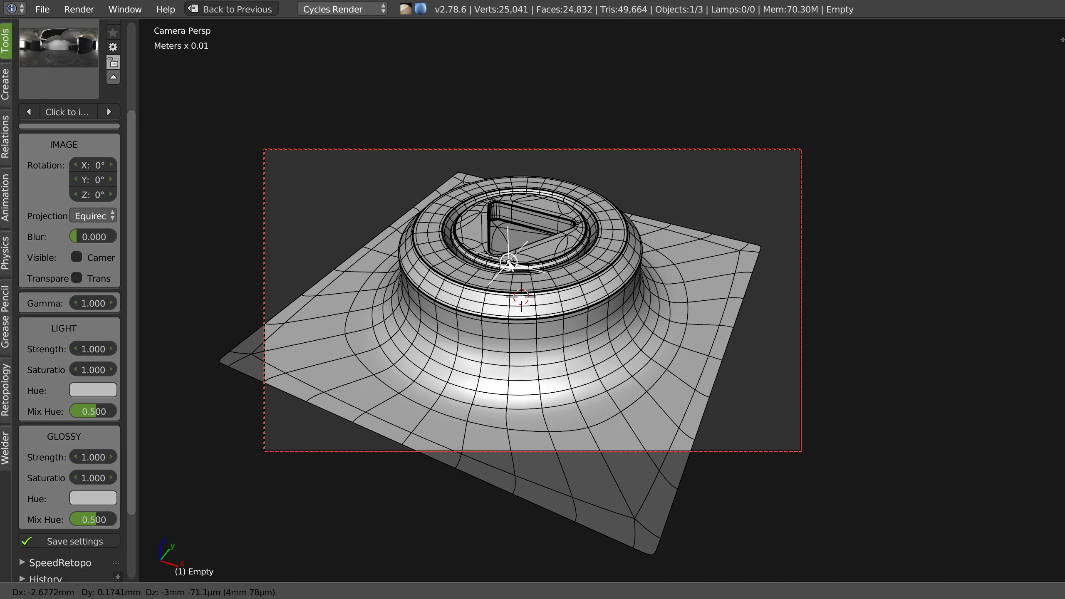
left_click(510, 238)
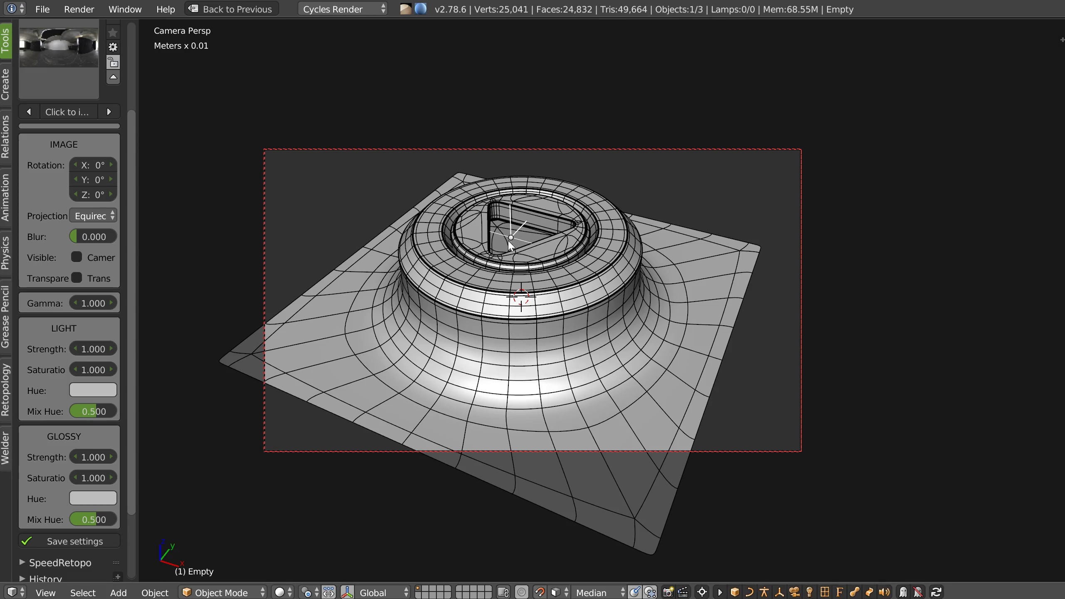
Step: Make the Empty the camera's depth-of-field focus object
key("ctrl+Up")
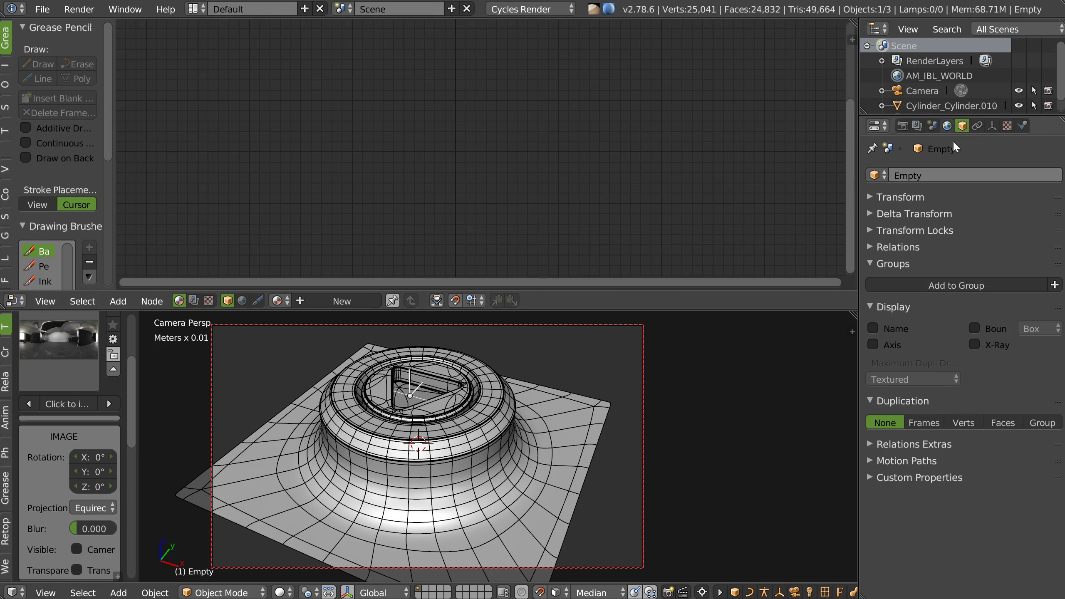
left_click(922, 91)
left_click(992, 125)
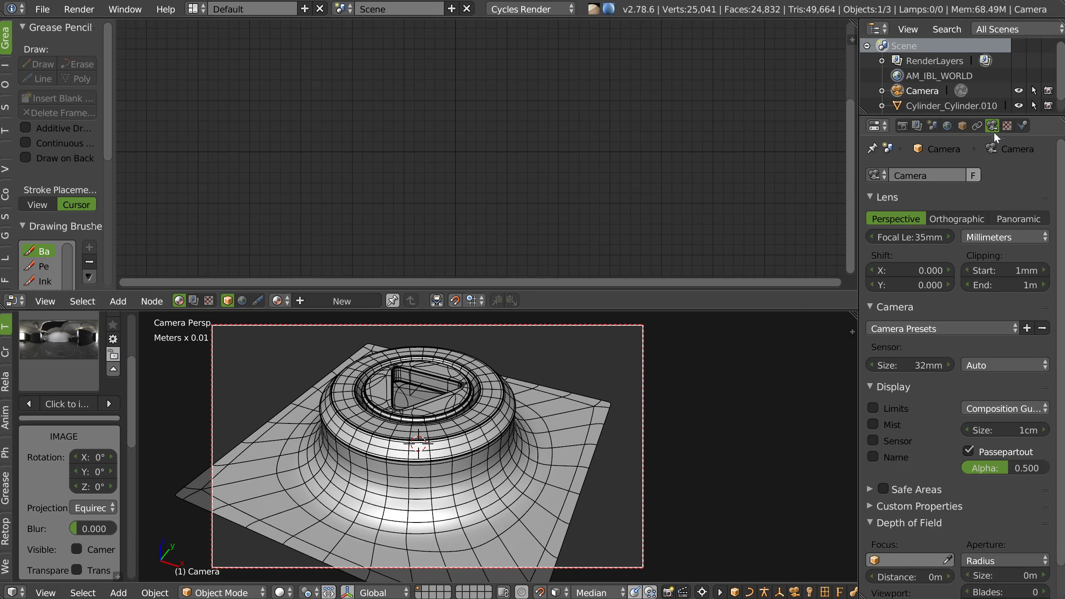
scroll(927, 339, "down", 2)
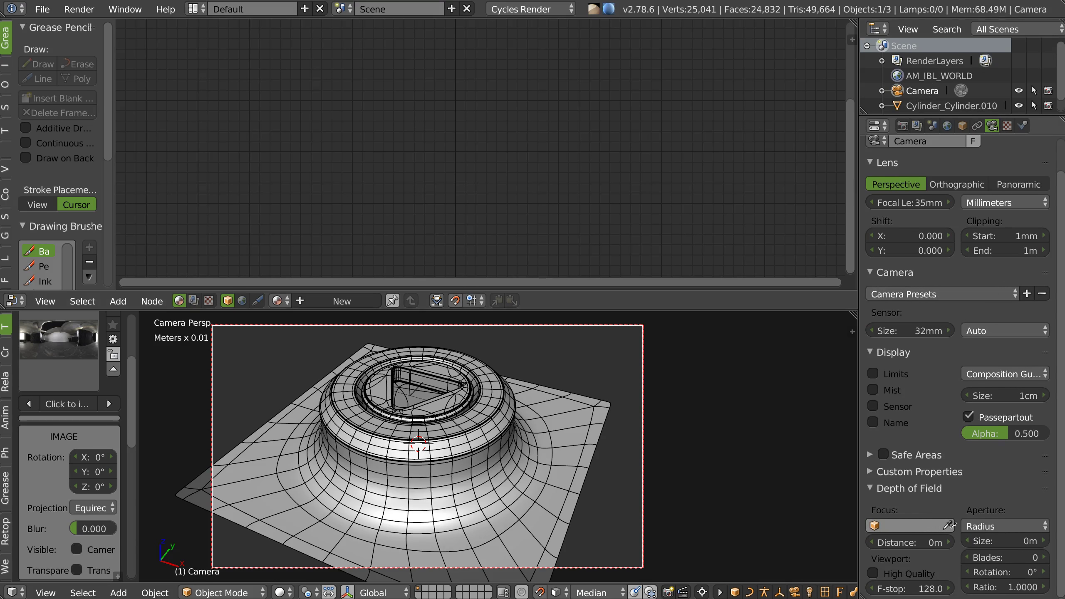
left_click(881, 527)
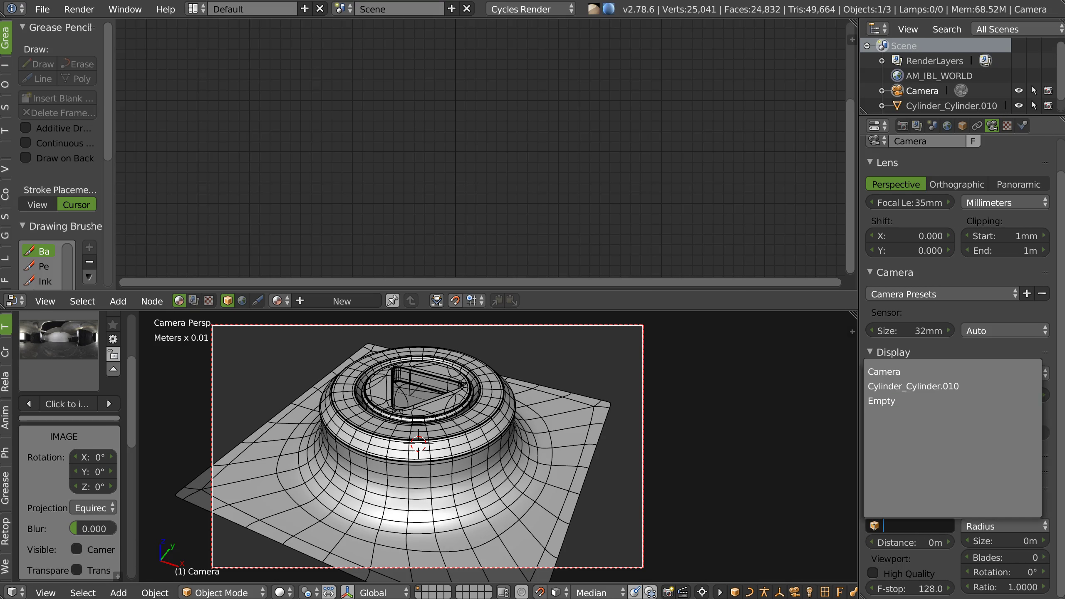
left_click(881, 401)
Step: Switch the viewport to rendered preview and enlarge the preview area
key("z")
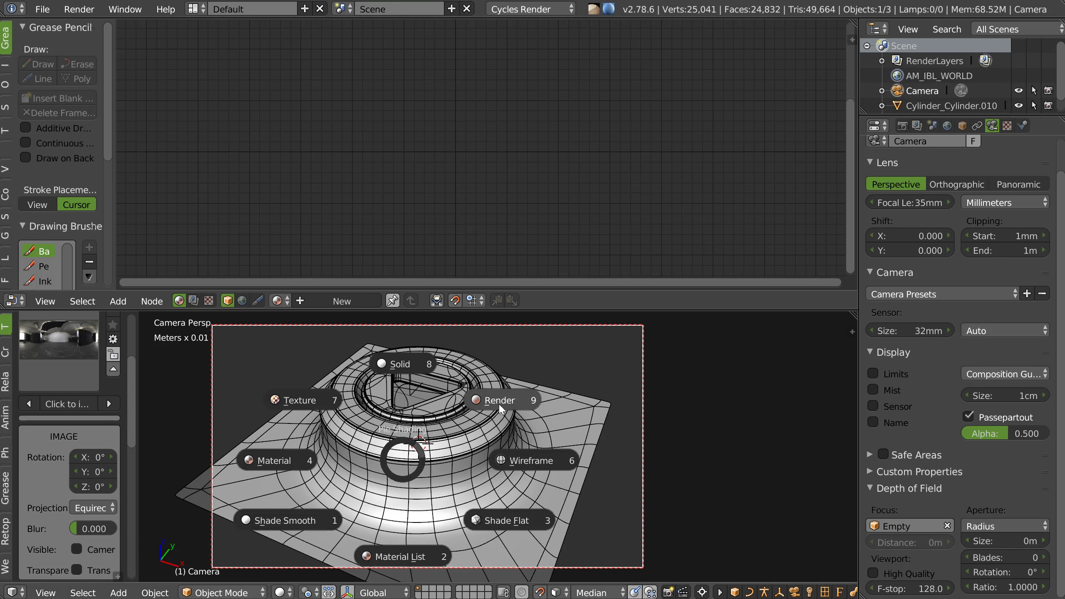
left_click(503, 403)
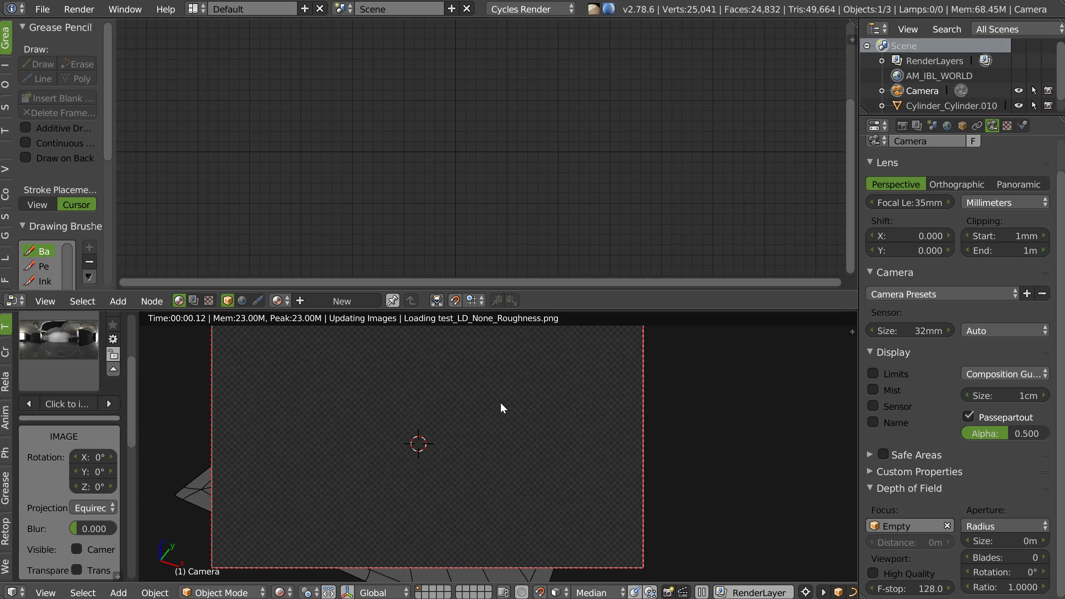
key("ctrl+space")
key("ctrl+space")
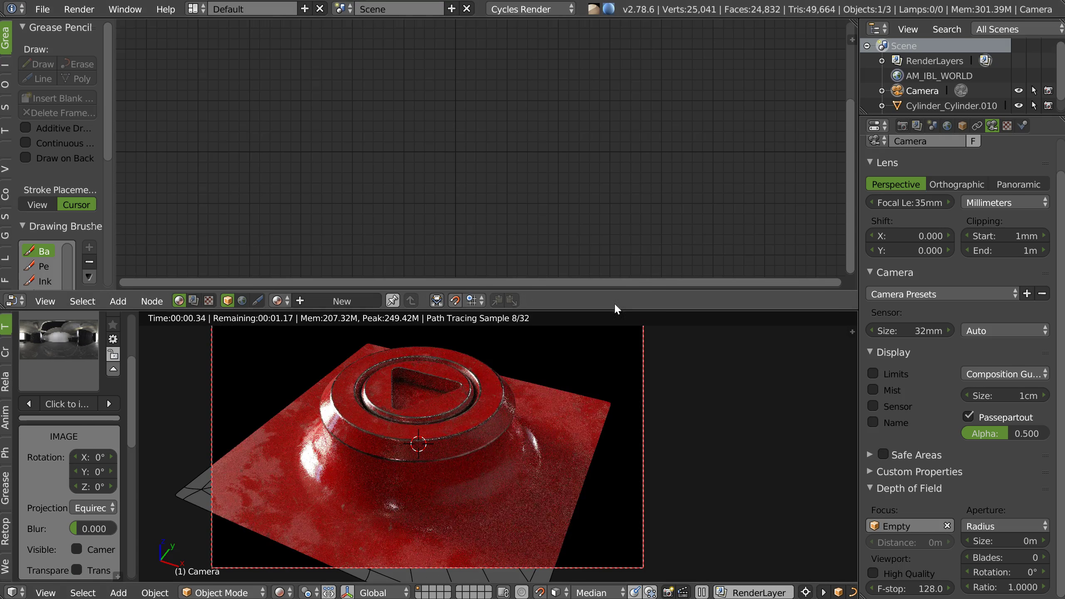
left_click_drag(673, 309, 673, 121)
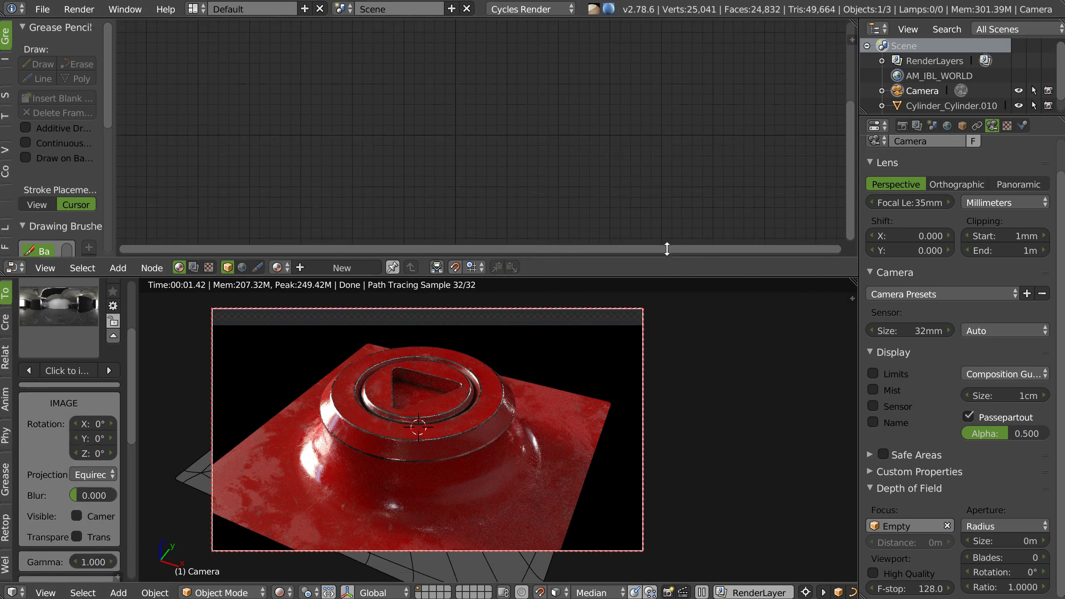
Step: Set the camera's depth-of-field aperture size to 3mm
left_click_drag(1004, 540, 1002, 541)
type("5")
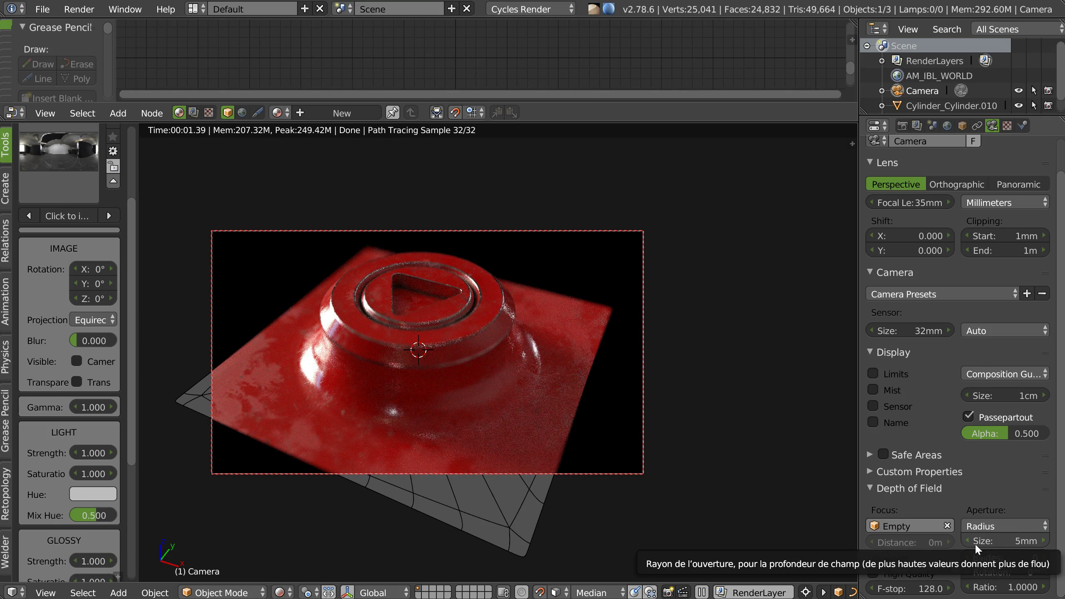
left_click(990, 541)
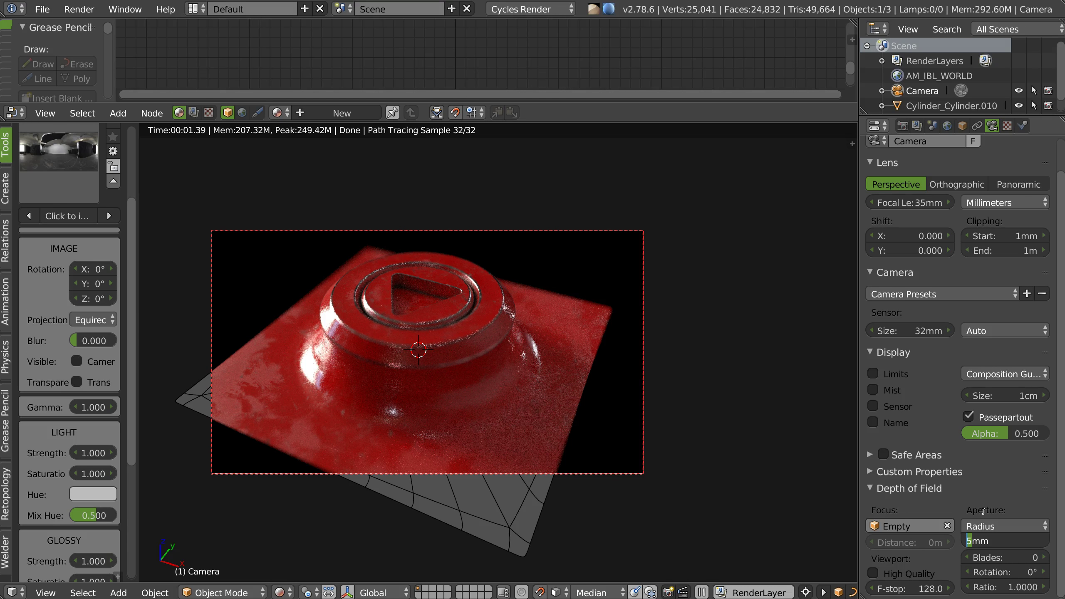
type("3")
key("Return")
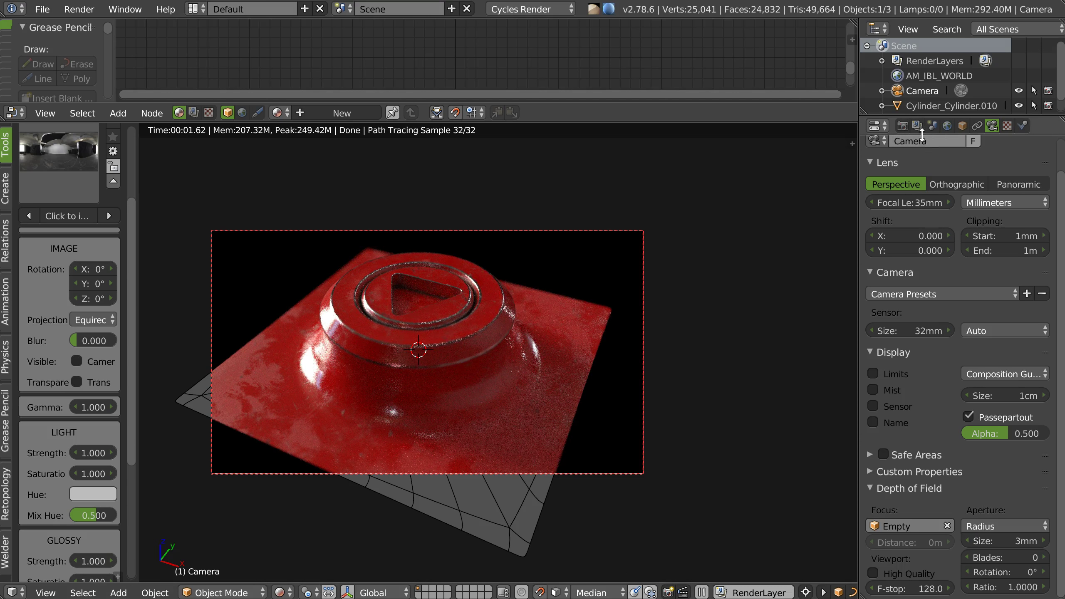
left_click(933, 125)
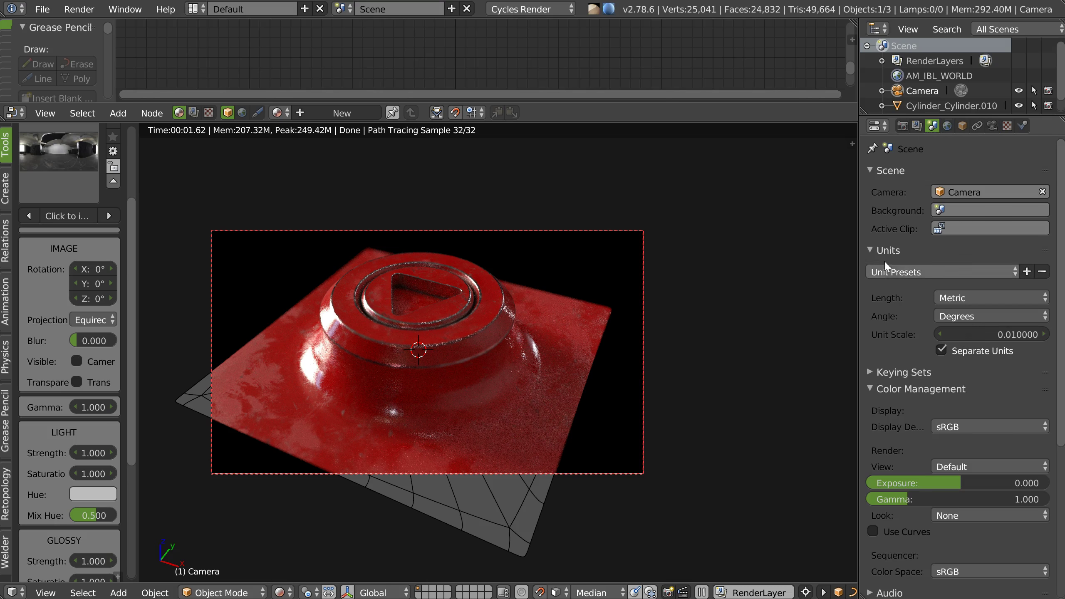
Step: Set colour management to the Filmic view with the Base Contrast look
left_click(883, 251)
left_click(960, 360)
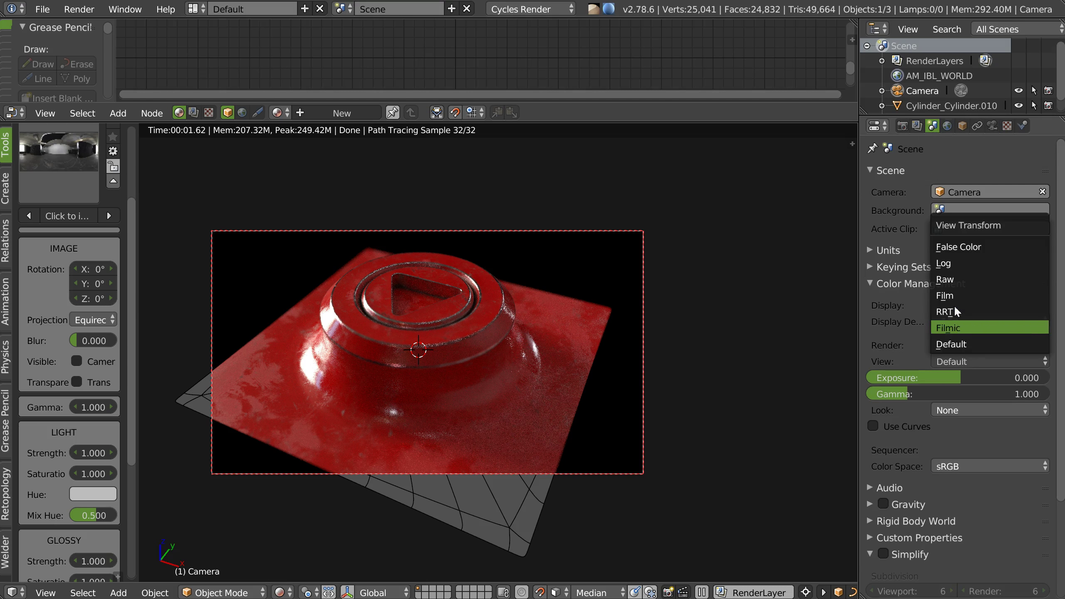
left_click(953, 329)
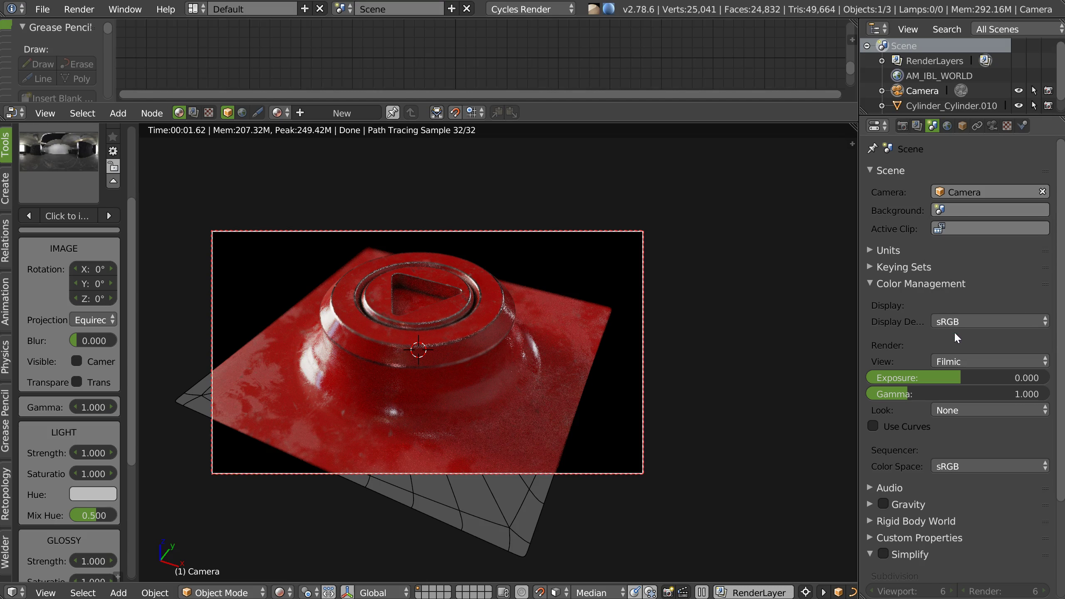
left_click(961, 410)
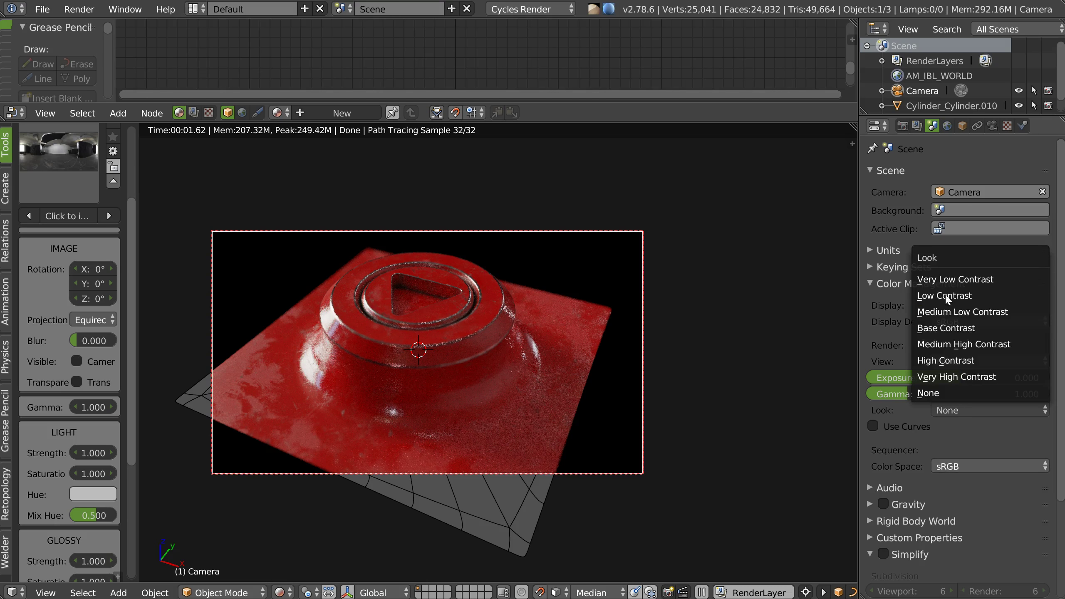
left_click(941, 327)
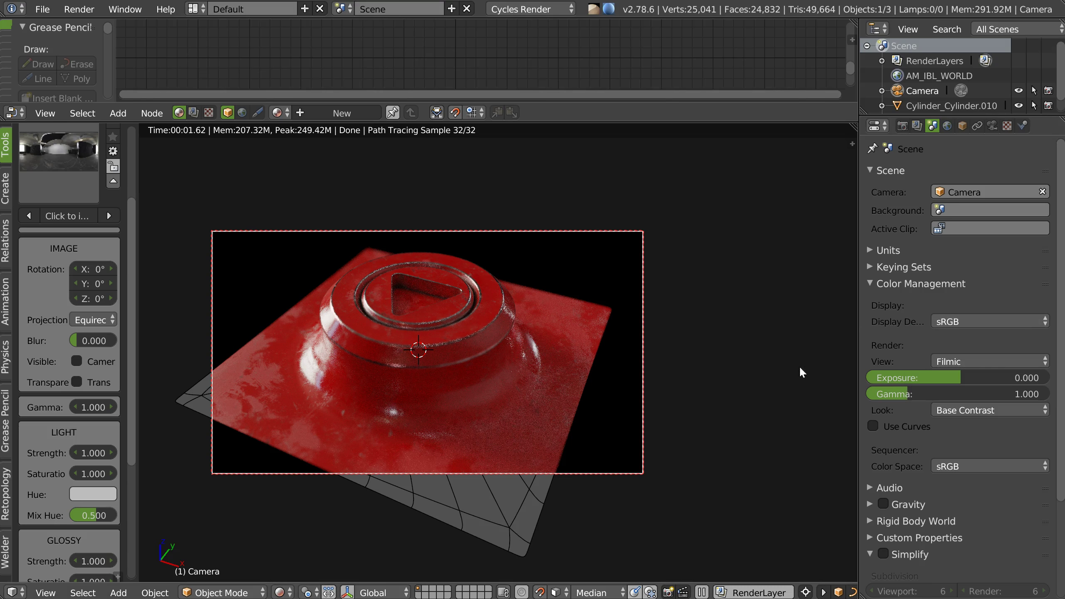
middle_click_drag(500, 348, 526, 385)
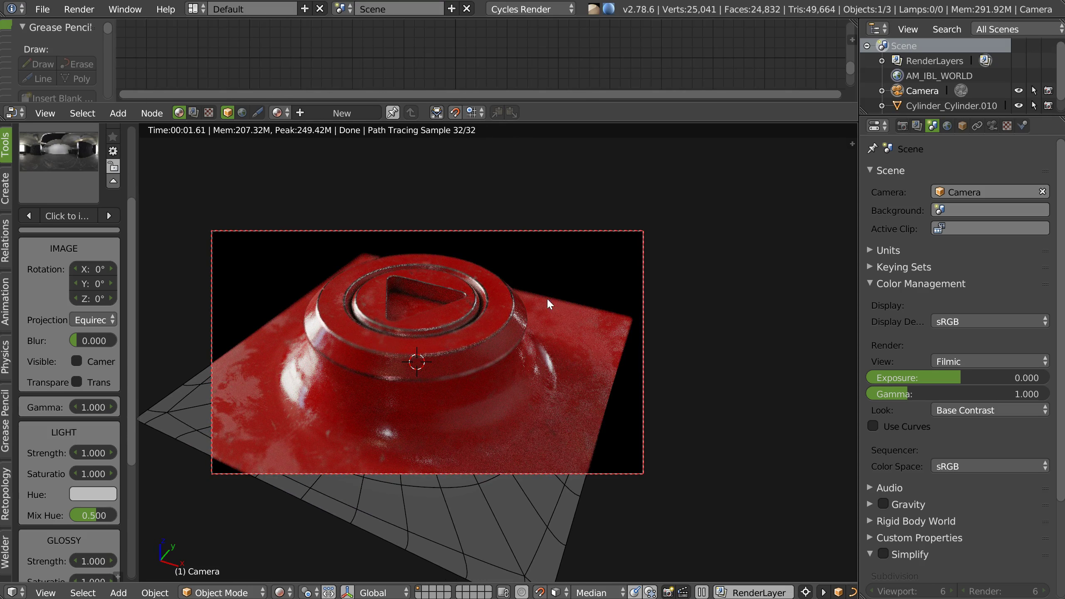
Step: Lower the camera aperture size to 1.5mm, then settle on 2mm
left_click(992, 126)
left_click(981, 540)
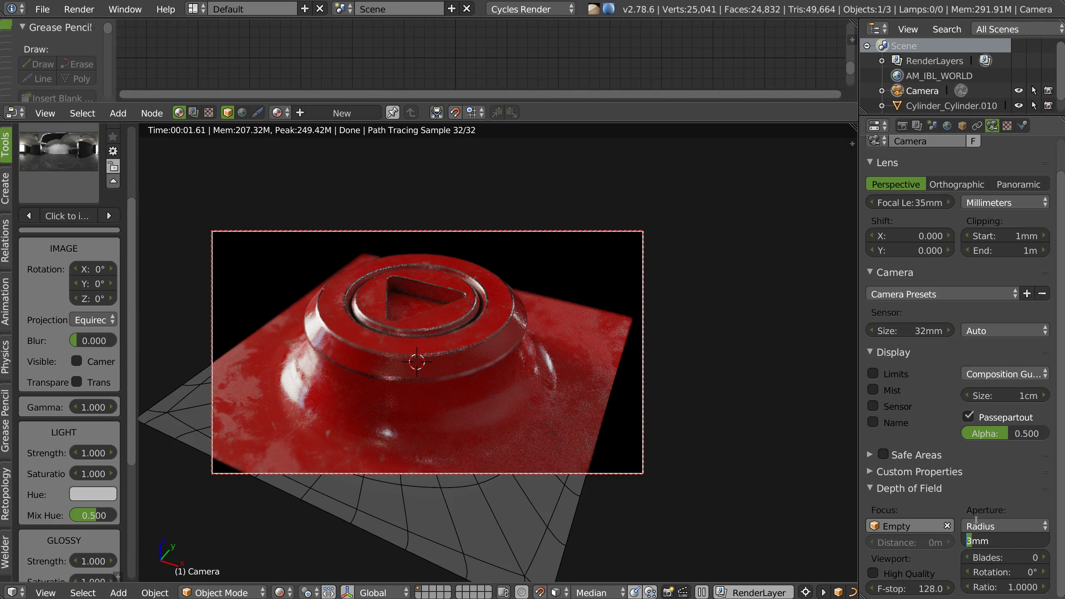
type("1.5")
key("Return")
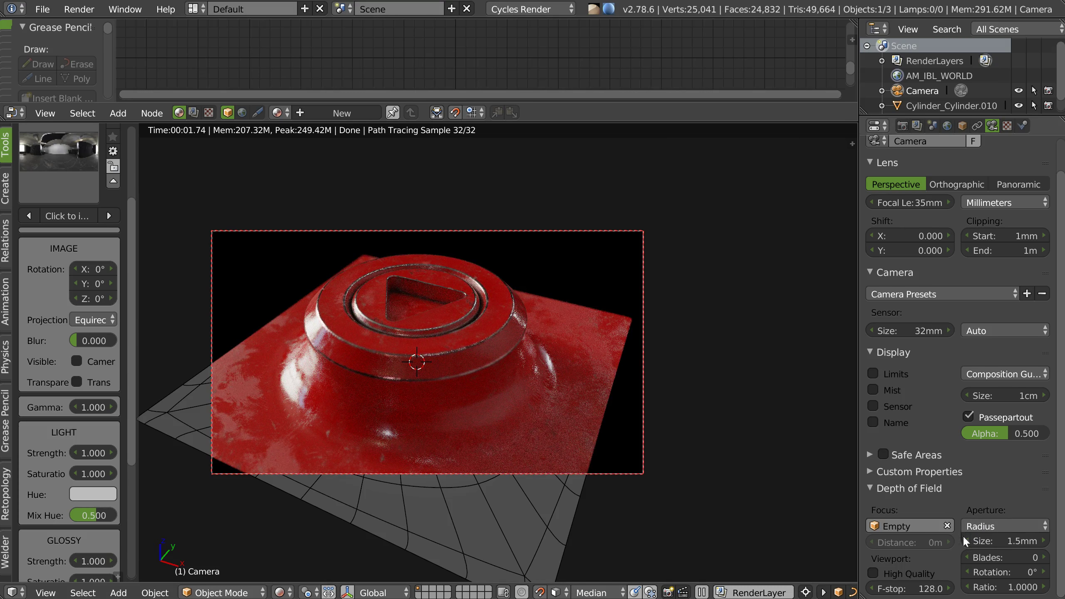
left_click(991, 544)
type("2")
key("Return")
left_click(902, 127)
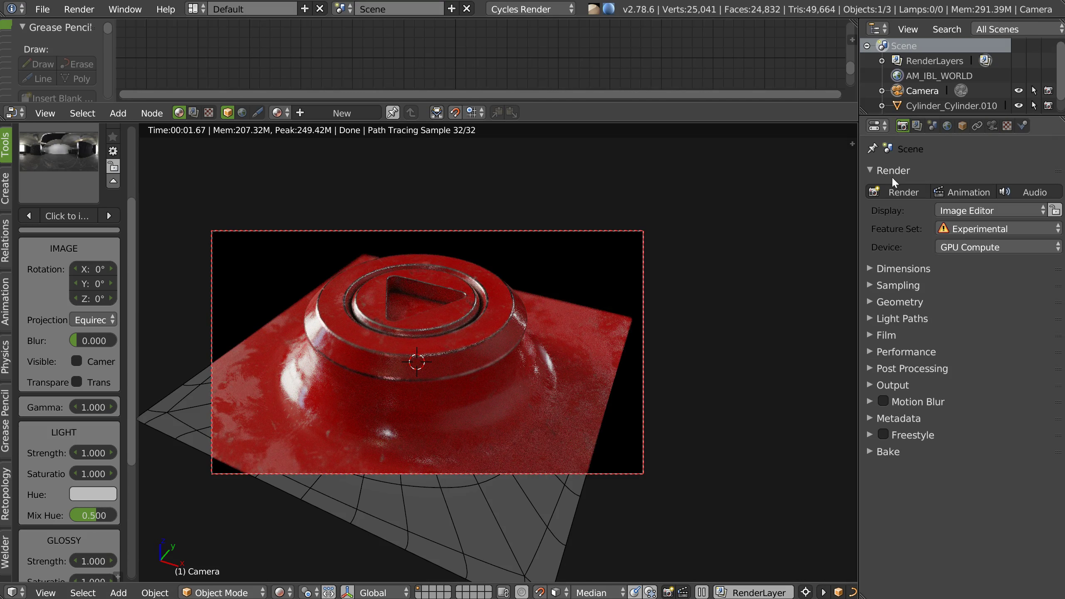
Step: Set the final render samples to 500
left_click(898, 269)
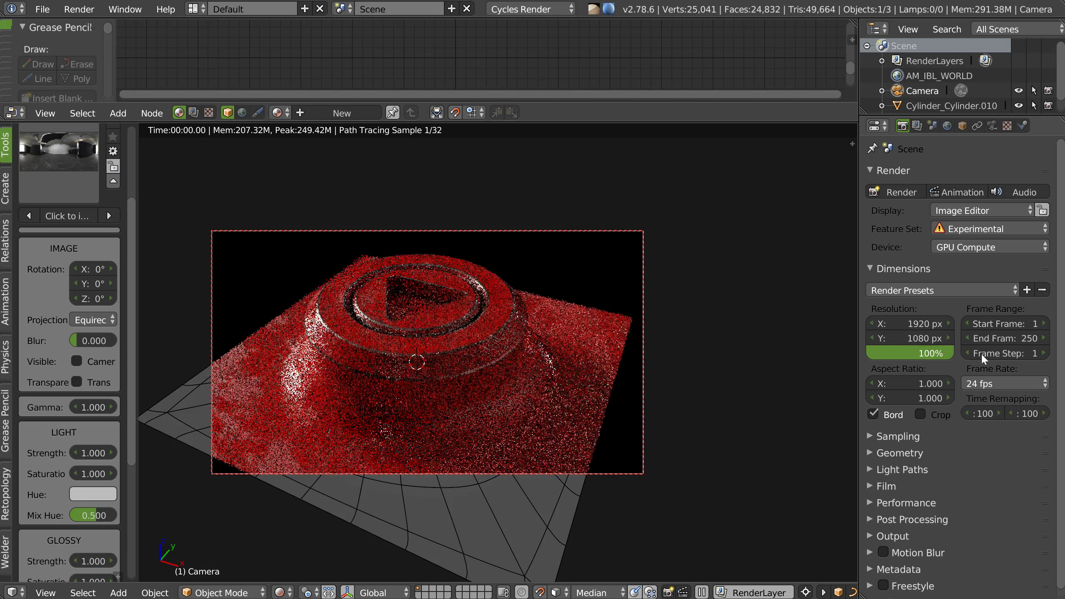
left_click(904, 268)
left_click(886, 284)
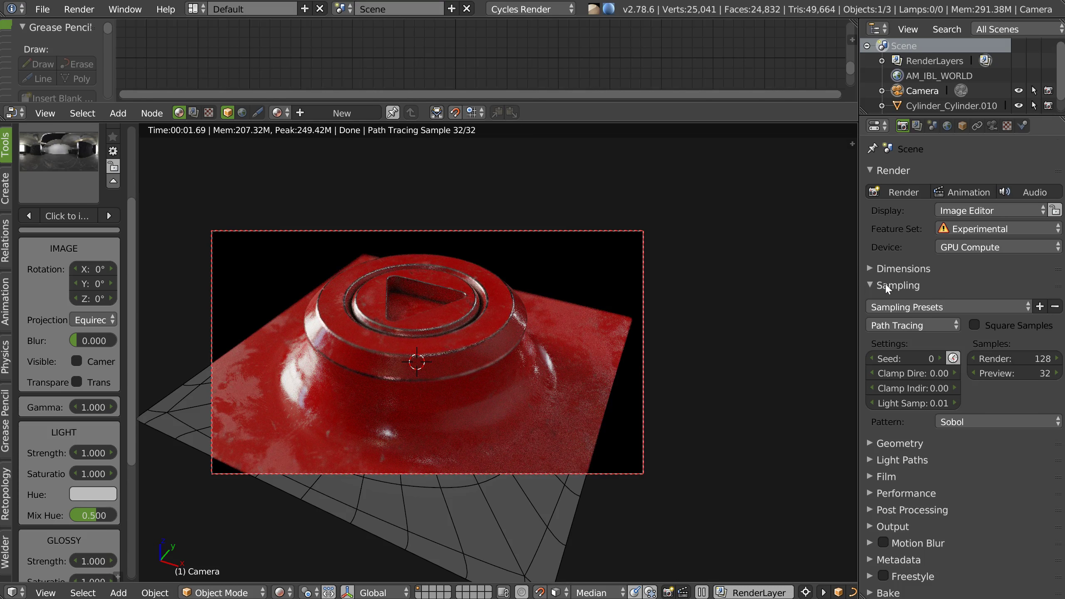
left_click(1015, 359)
type("500")
key("Return")
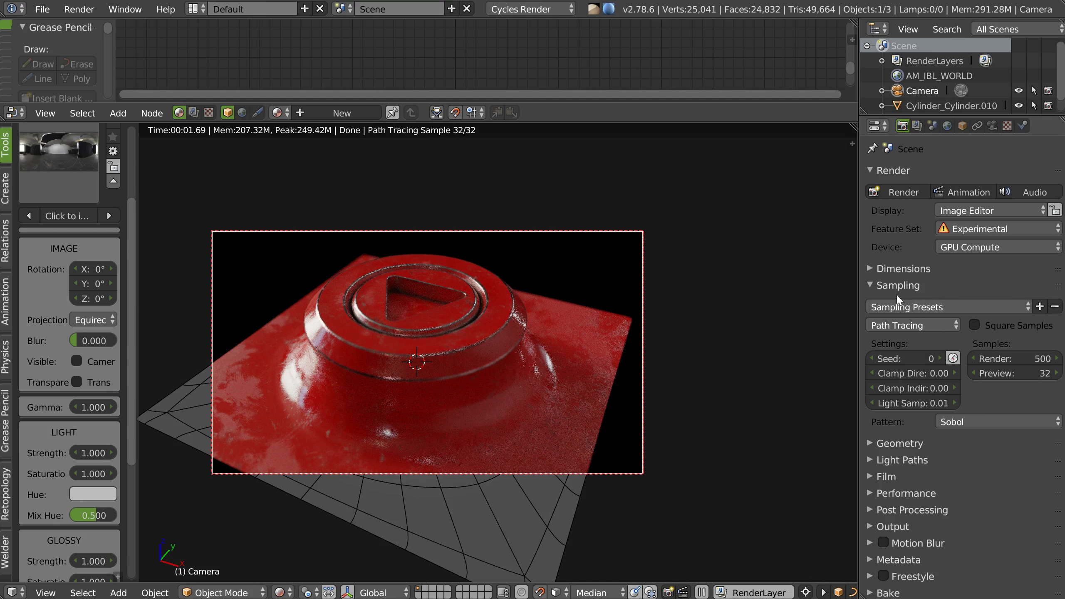
left_click(898, 292)
Step: Set the render tile size to 960 (1920/2) by 540
left_click(892, 319)
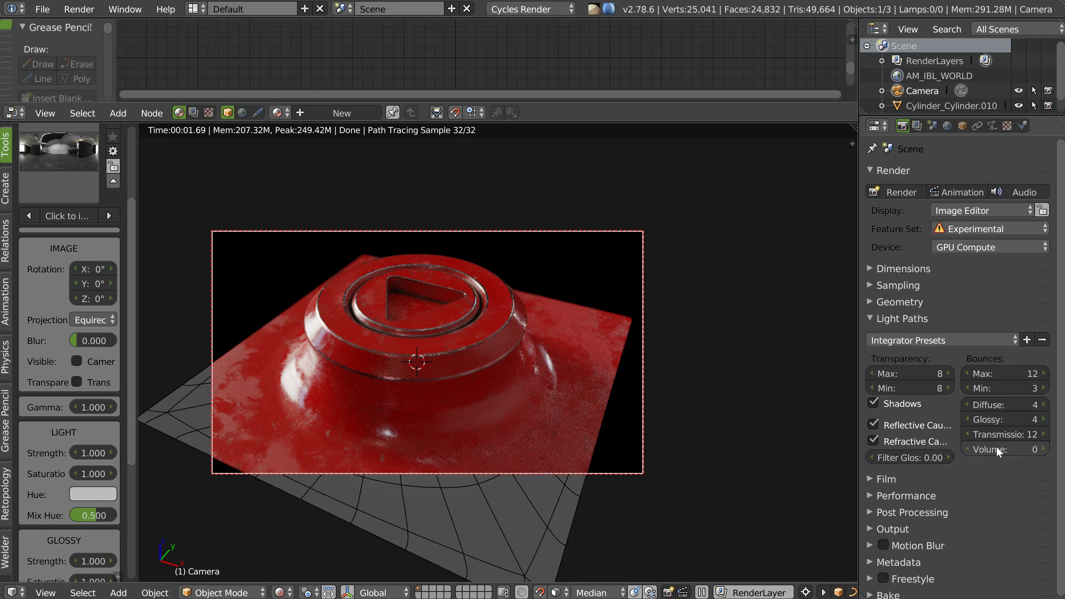
left_click(899, 318)
left_click(906, 351)
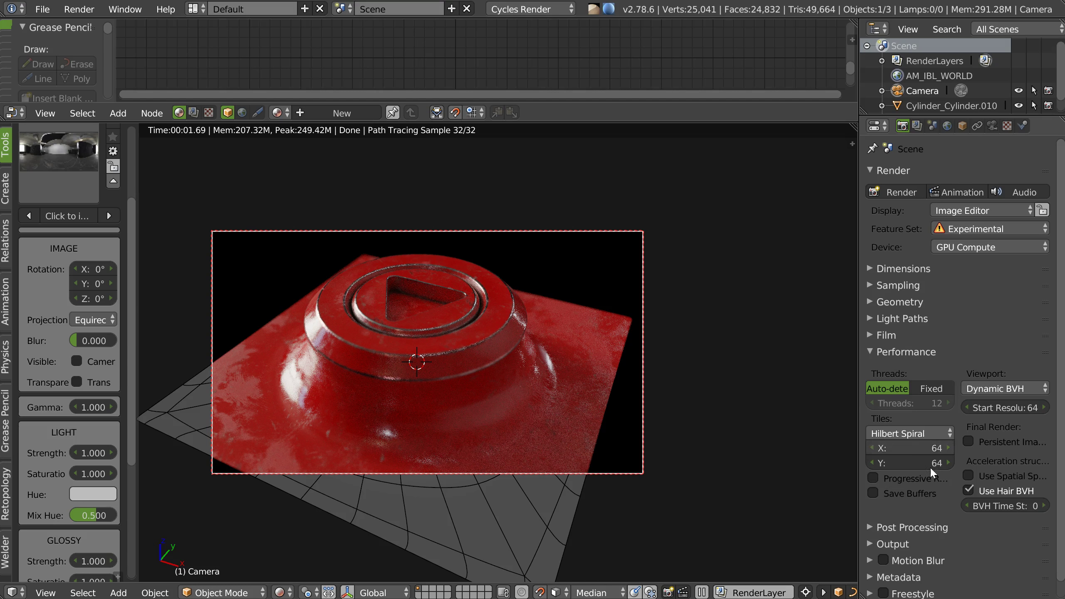
left_click(912, 448)
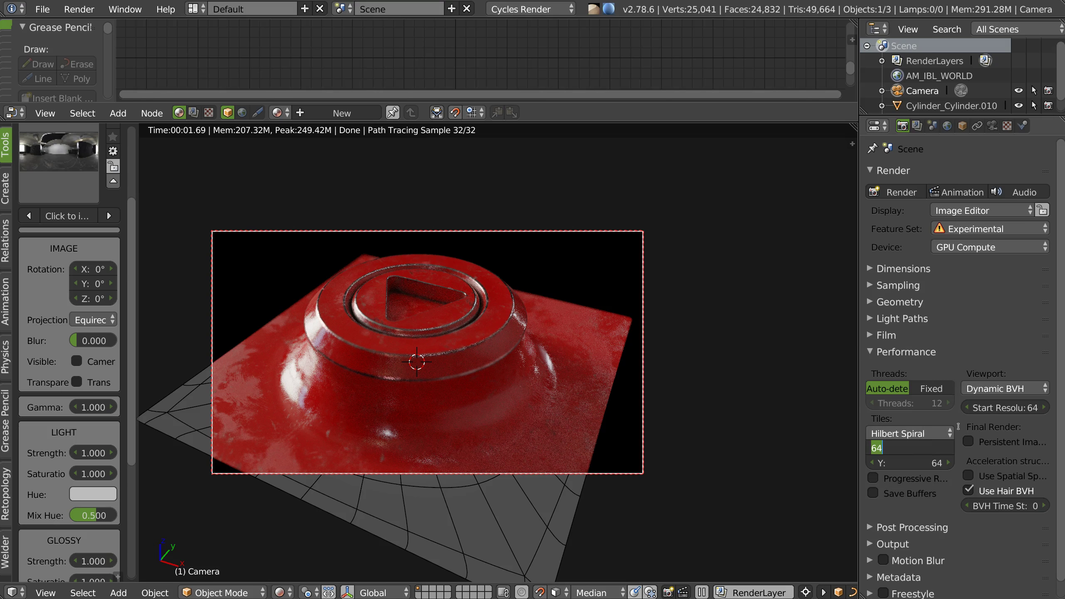
type("1920/")
type("2")
key("Return")
left_click(934, 460)
type("540")
key("Return")
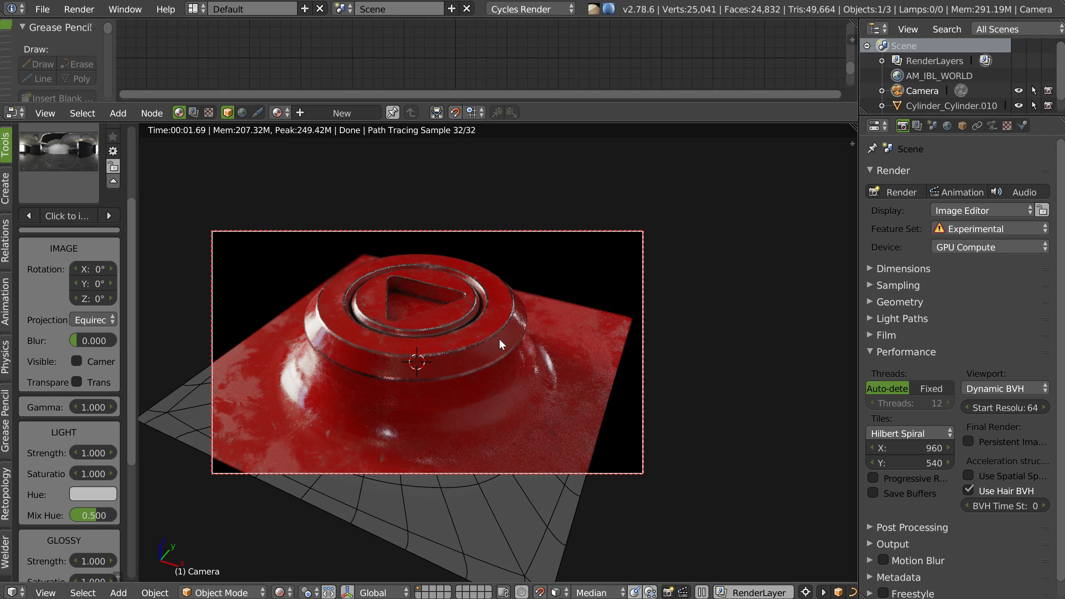
Step: Return the viewport from rendered preview to solid shading
key("z")
left_click(497, 252)
key("z")
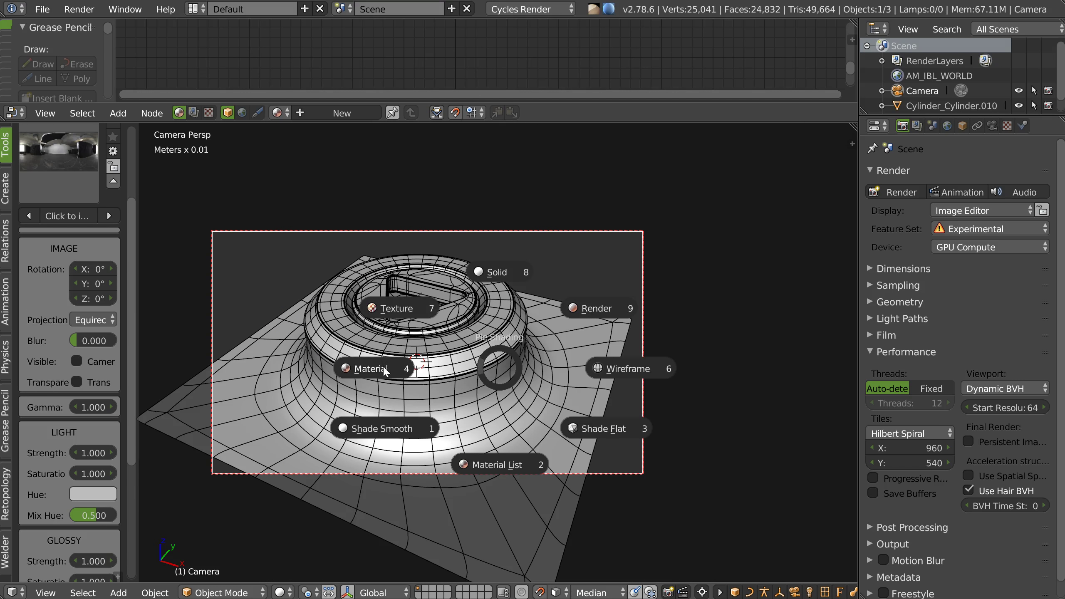
Step: Preview materials, frame the button's triangle, and render the final image full screen
left_click(358, 396)
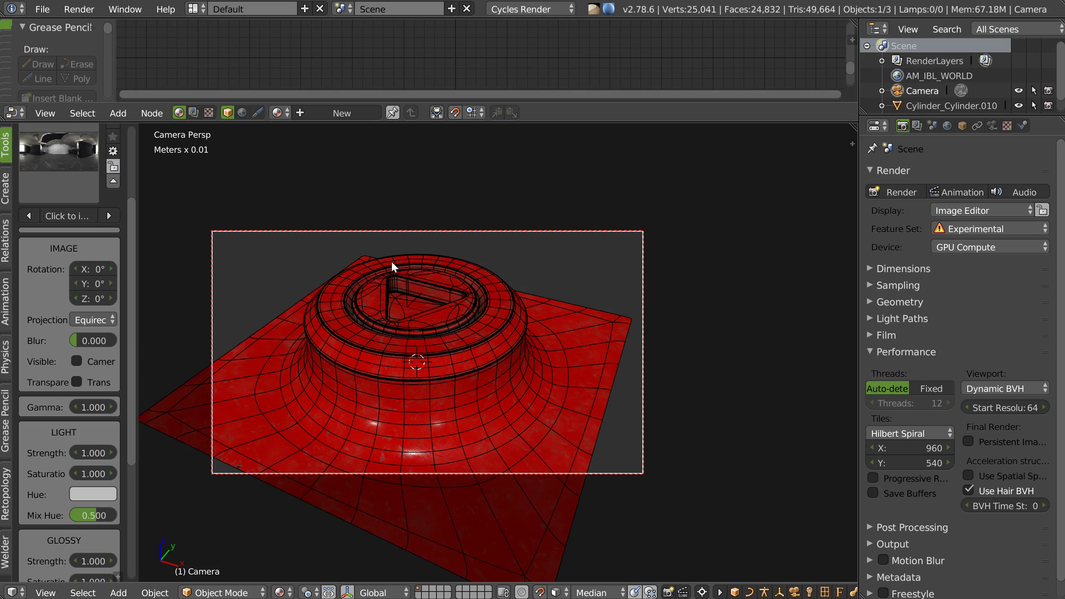
right_click(435, 390)
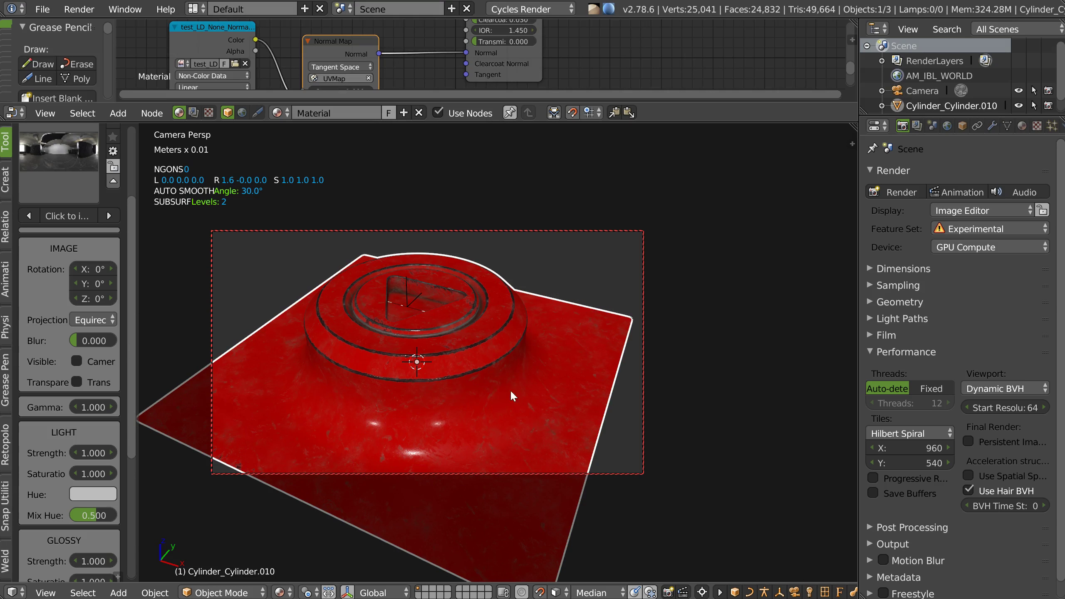
scroll(475, 335, "up", 3)
mouse_move(478, 302)
middle_mouse_down()
mouse_move(349, 287)
mouse_move(421, 376)
mouse_move(436, 352)
mouse_move(430, 366)
mouse_move(392, 311)
mouse_move(356, 324)
mouse_move(411, 340)
mouse_move(426, 252)
mouse_move(455, 404)
mouse_move(403, 411)
mouse_move(324, 362)
mouse_move(437, 366)
mouse_move(426, 402)
mouse_move(437, 430)
mouse_move(428, 364)
mouse_move(435, 350)
mouse_move(458, 356)
middle_mouse_up()
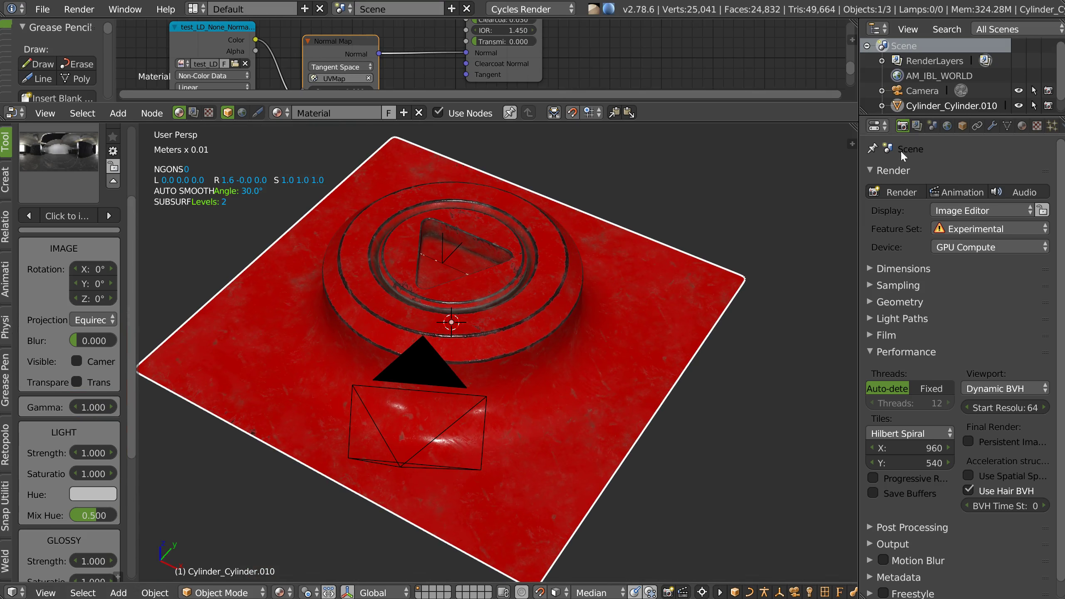
left_click(902, 192)
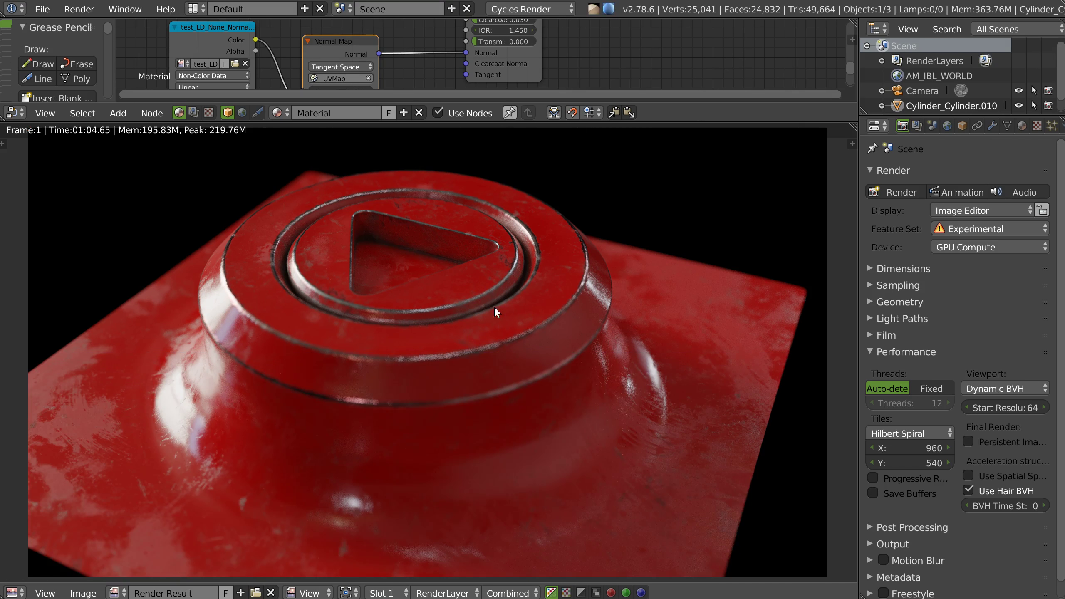
key("ctrl+space")
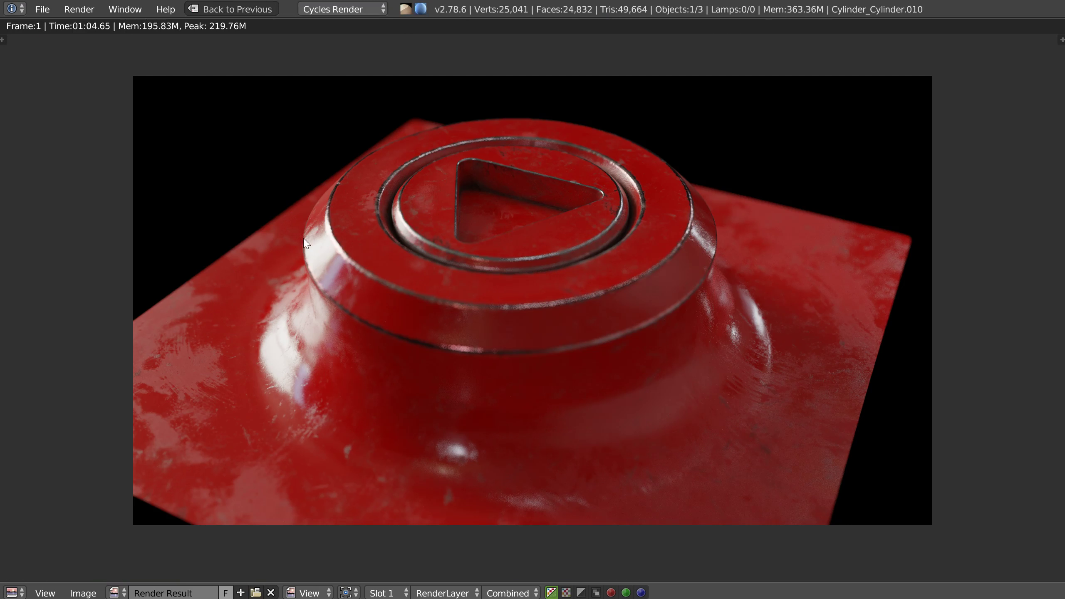